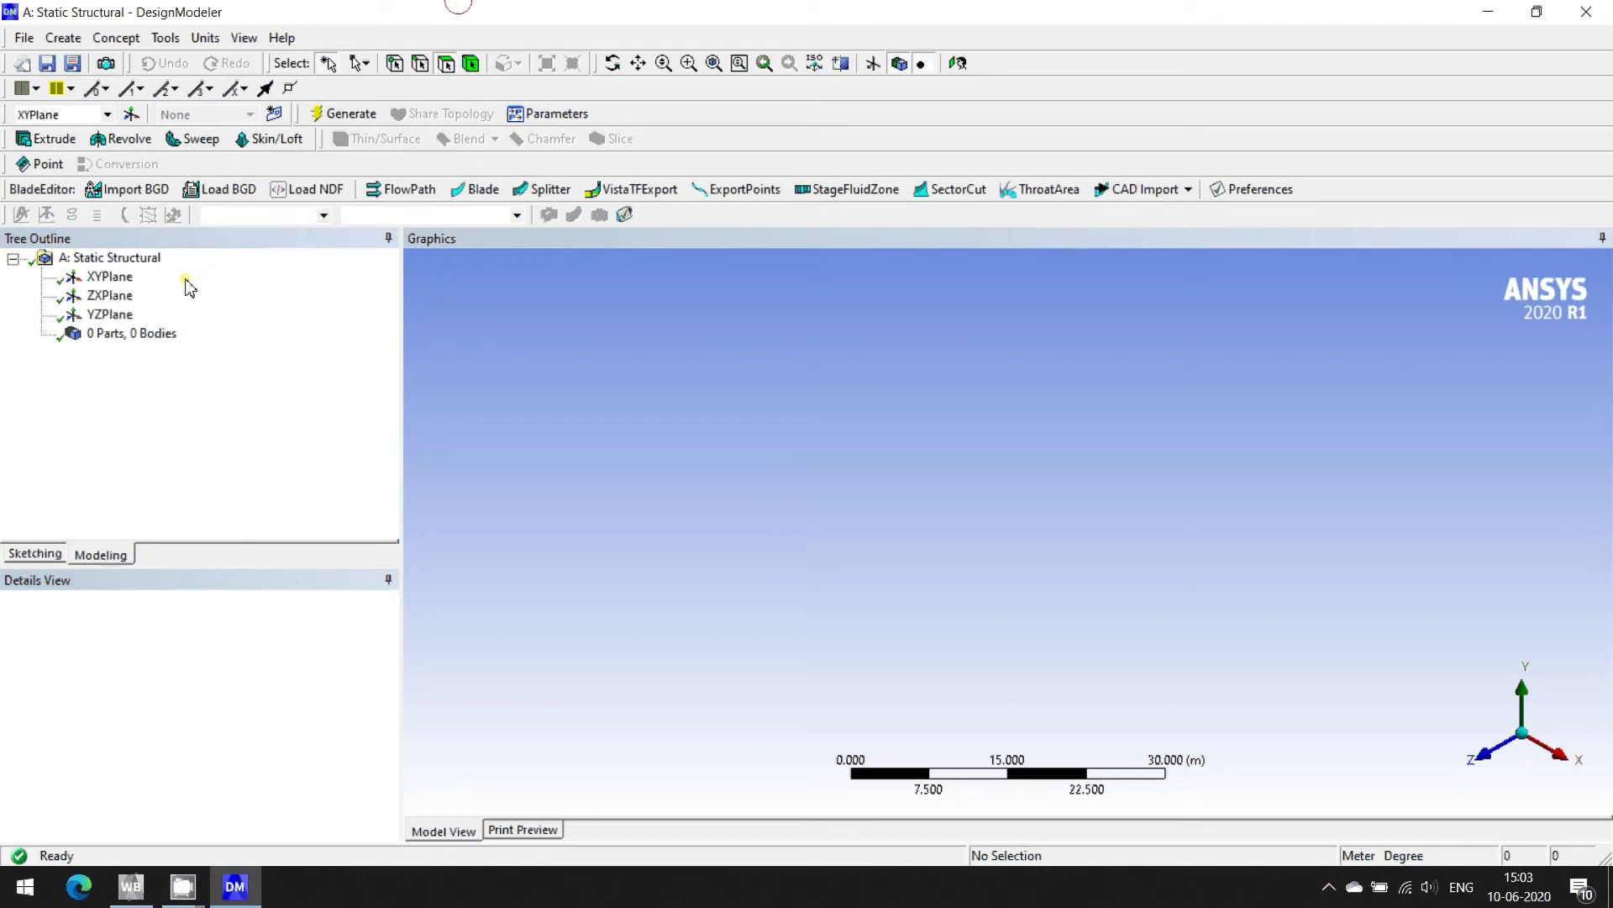
- Sketch a rectangle about 21.5 m by 3.4 m on the XY plane, with its base on the X axis and spanning the Y axis
click(106, 278)
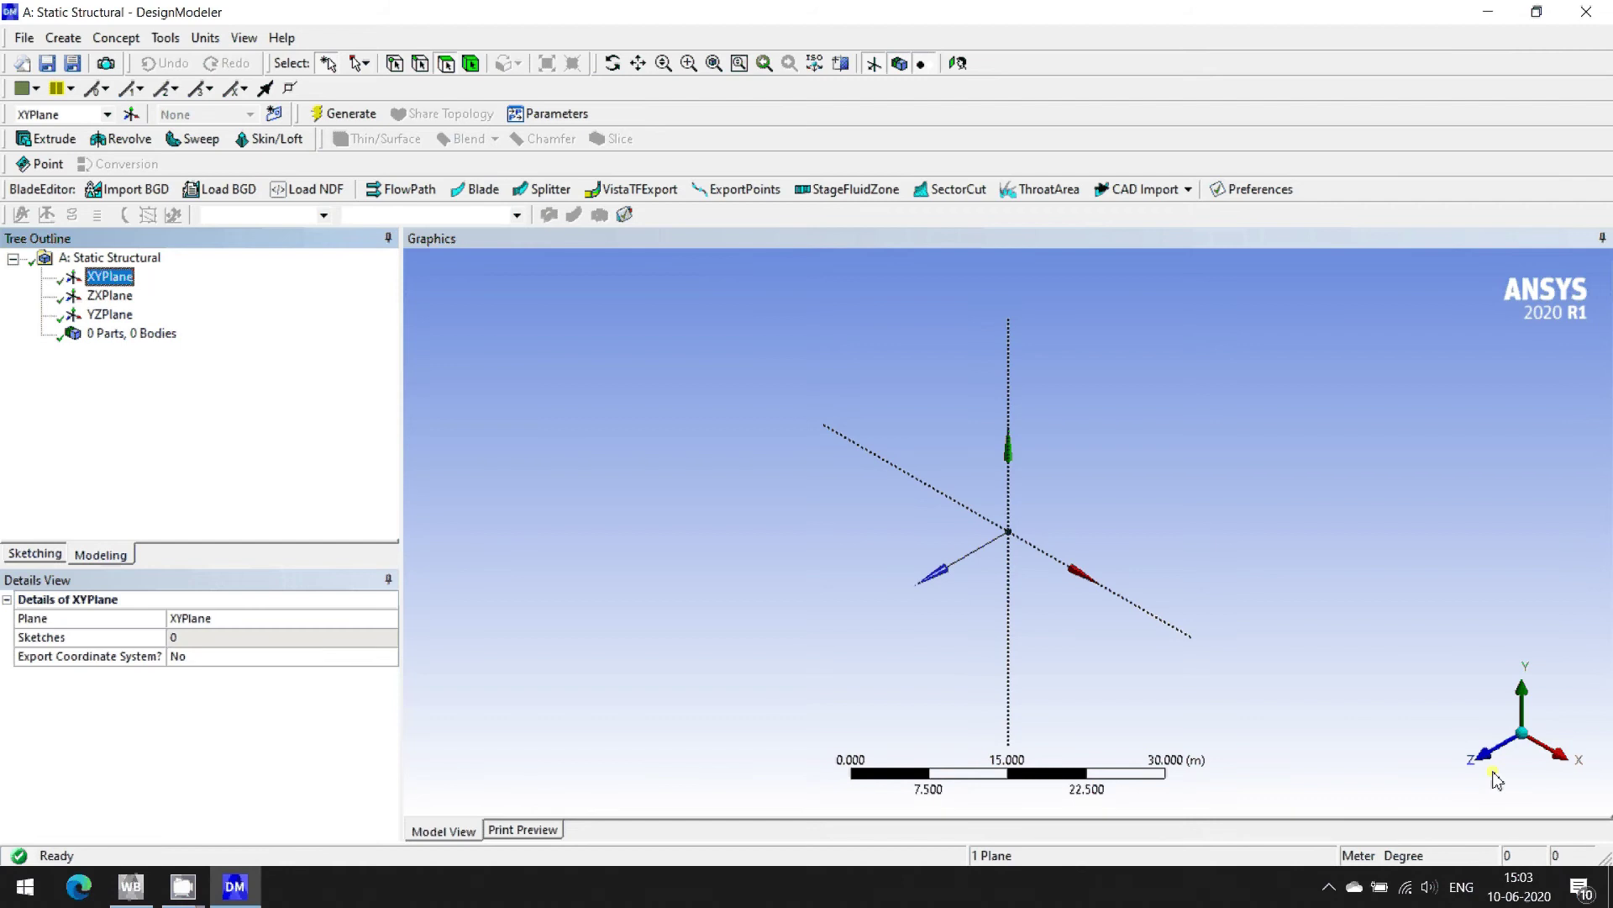
click(1485, 756)
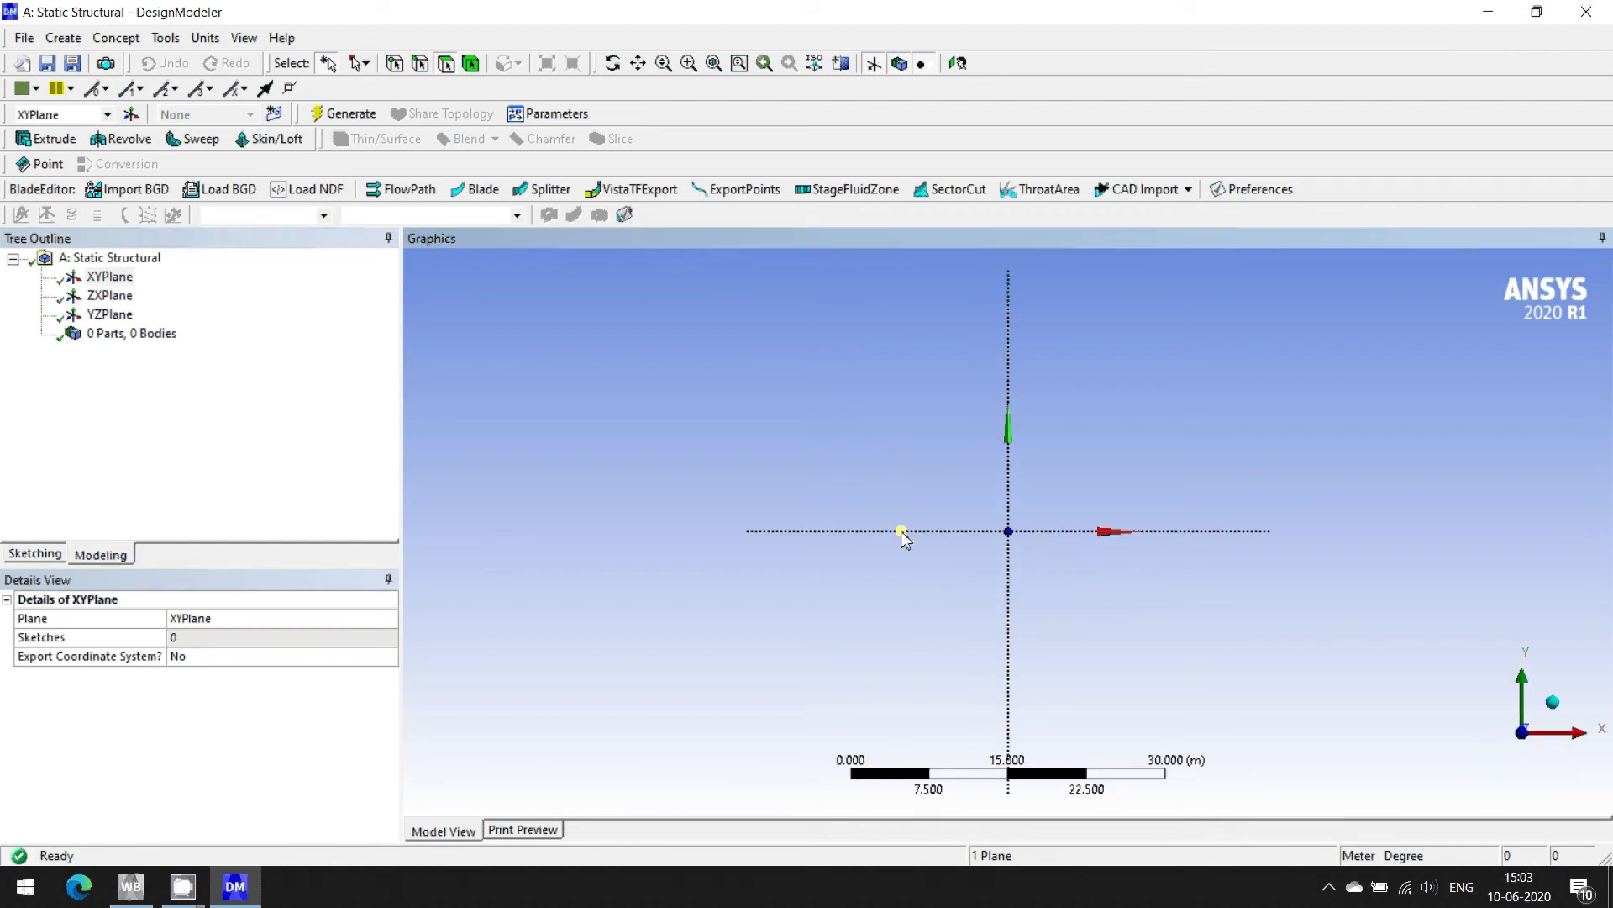
click(110, 277)
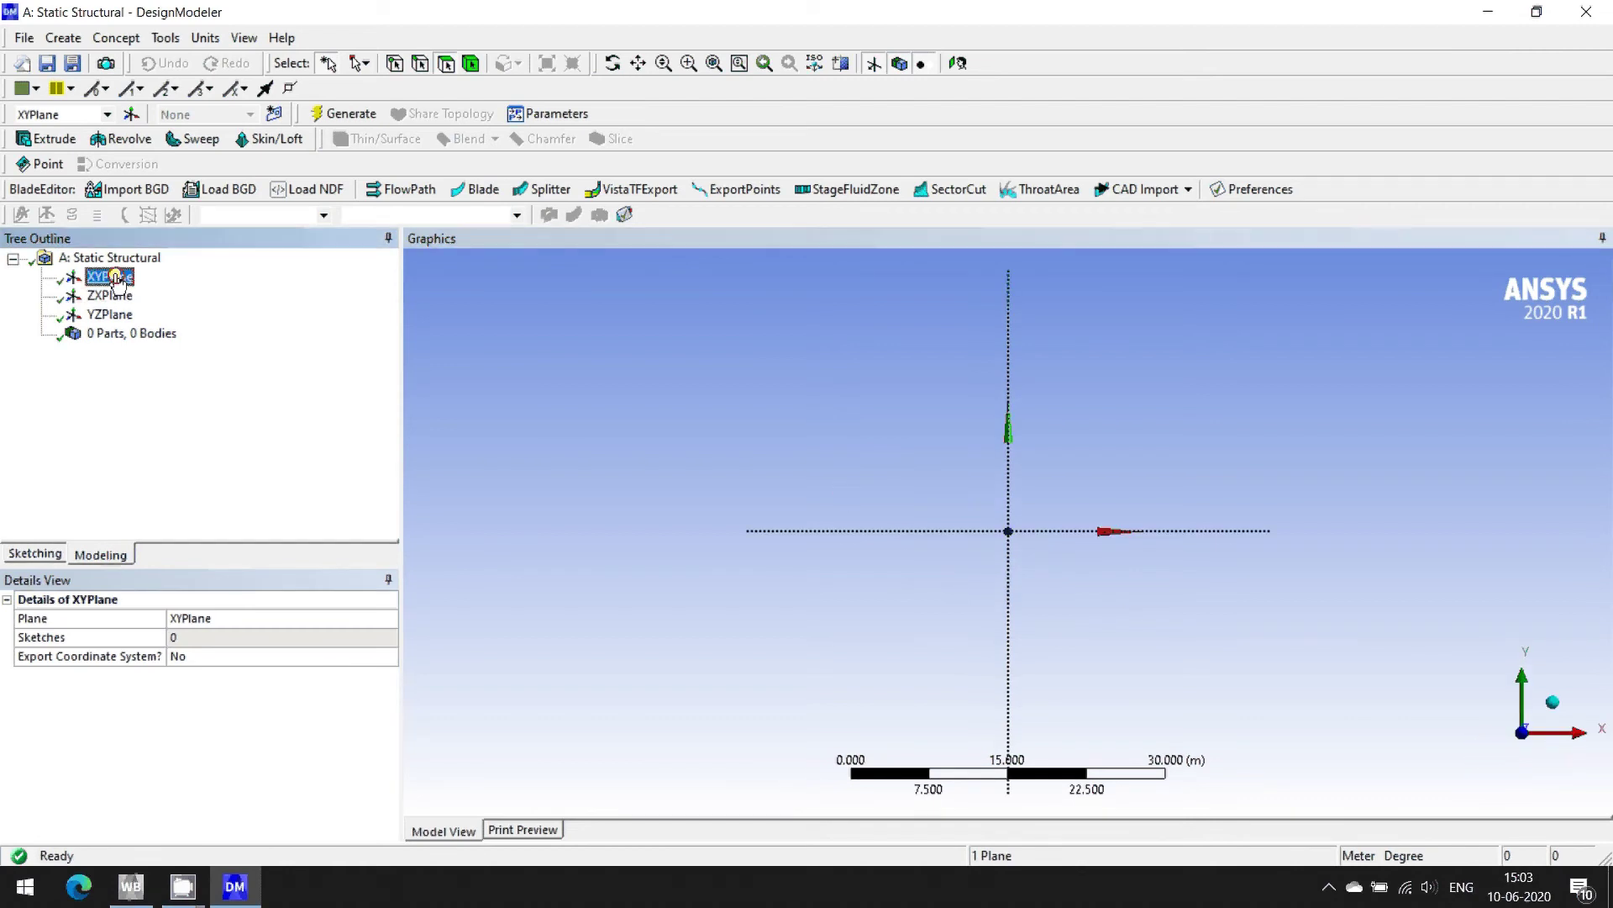
click(36, 554)
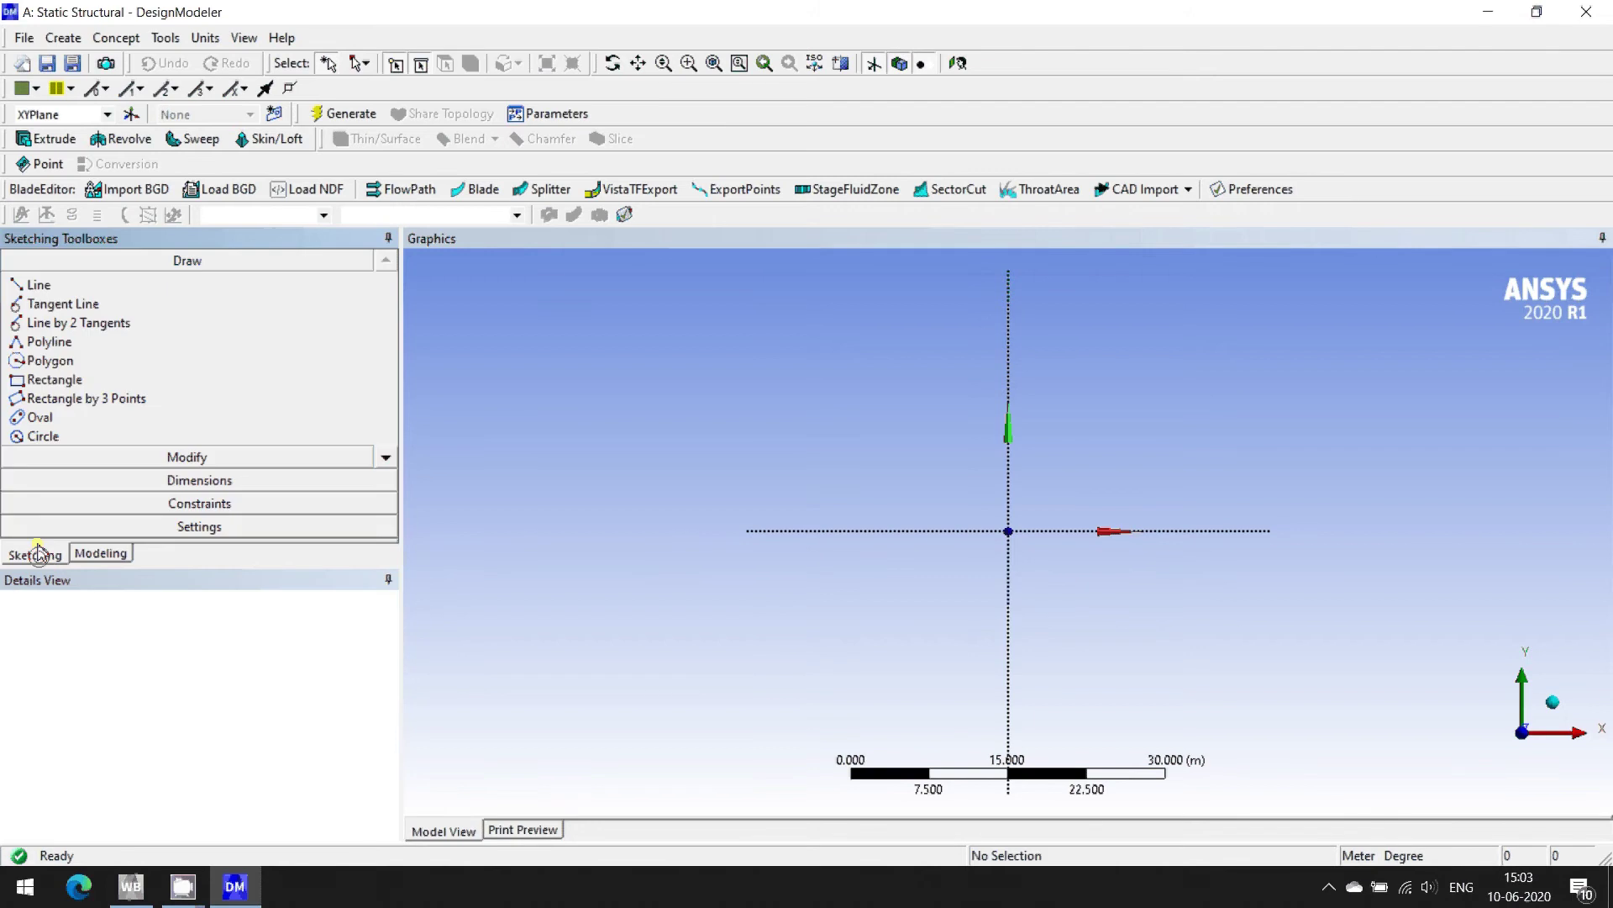
click(42, 380)
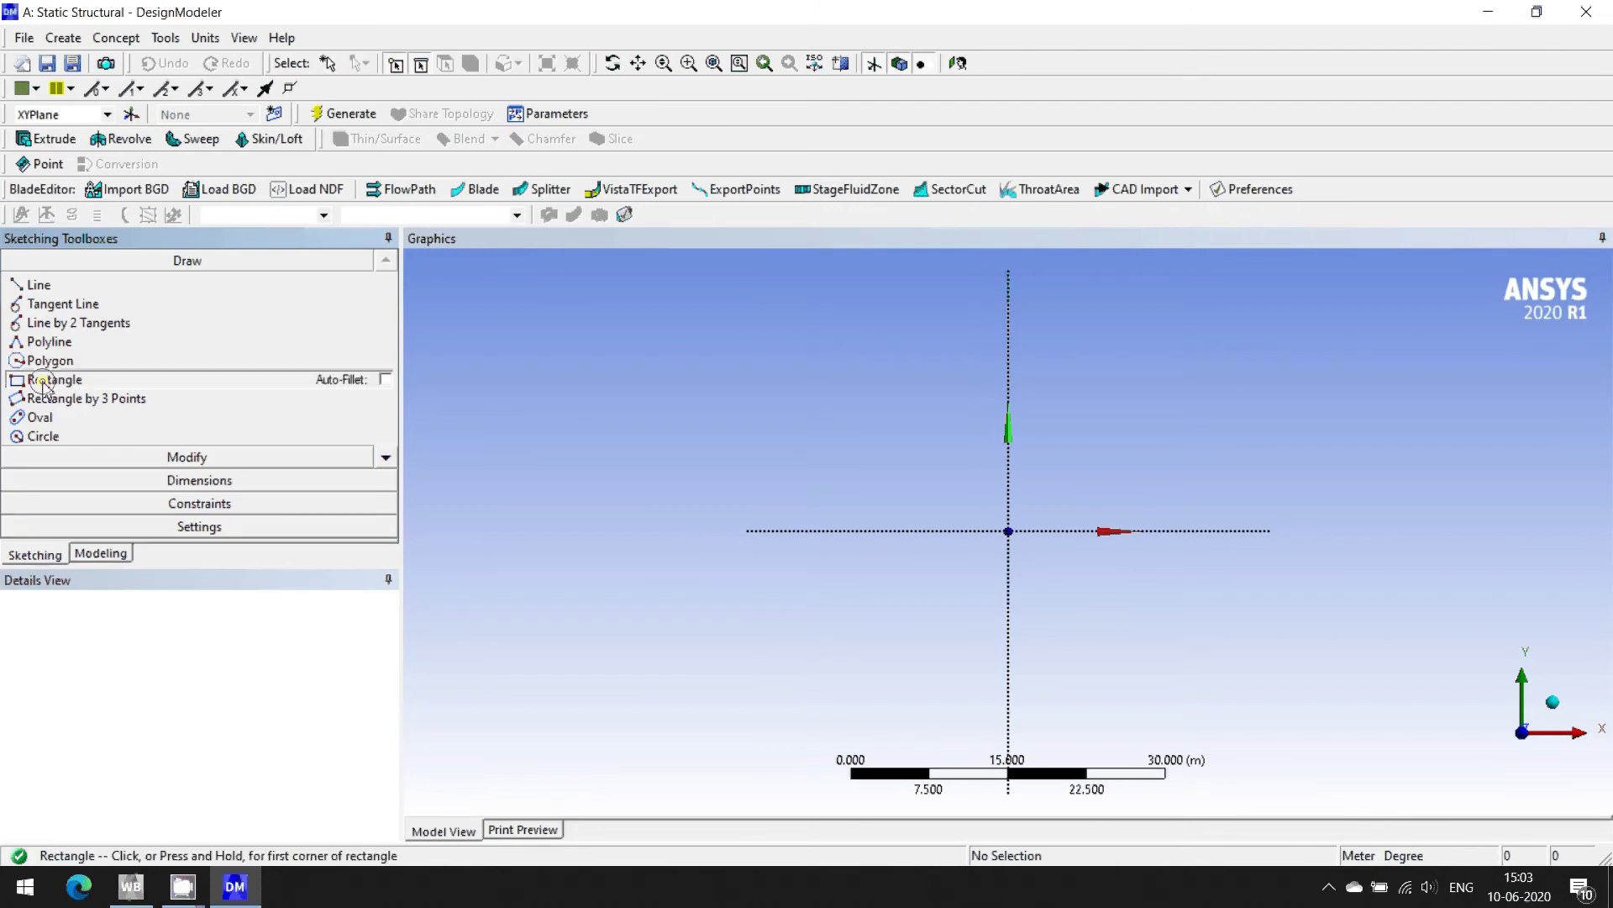
click(899, 529)
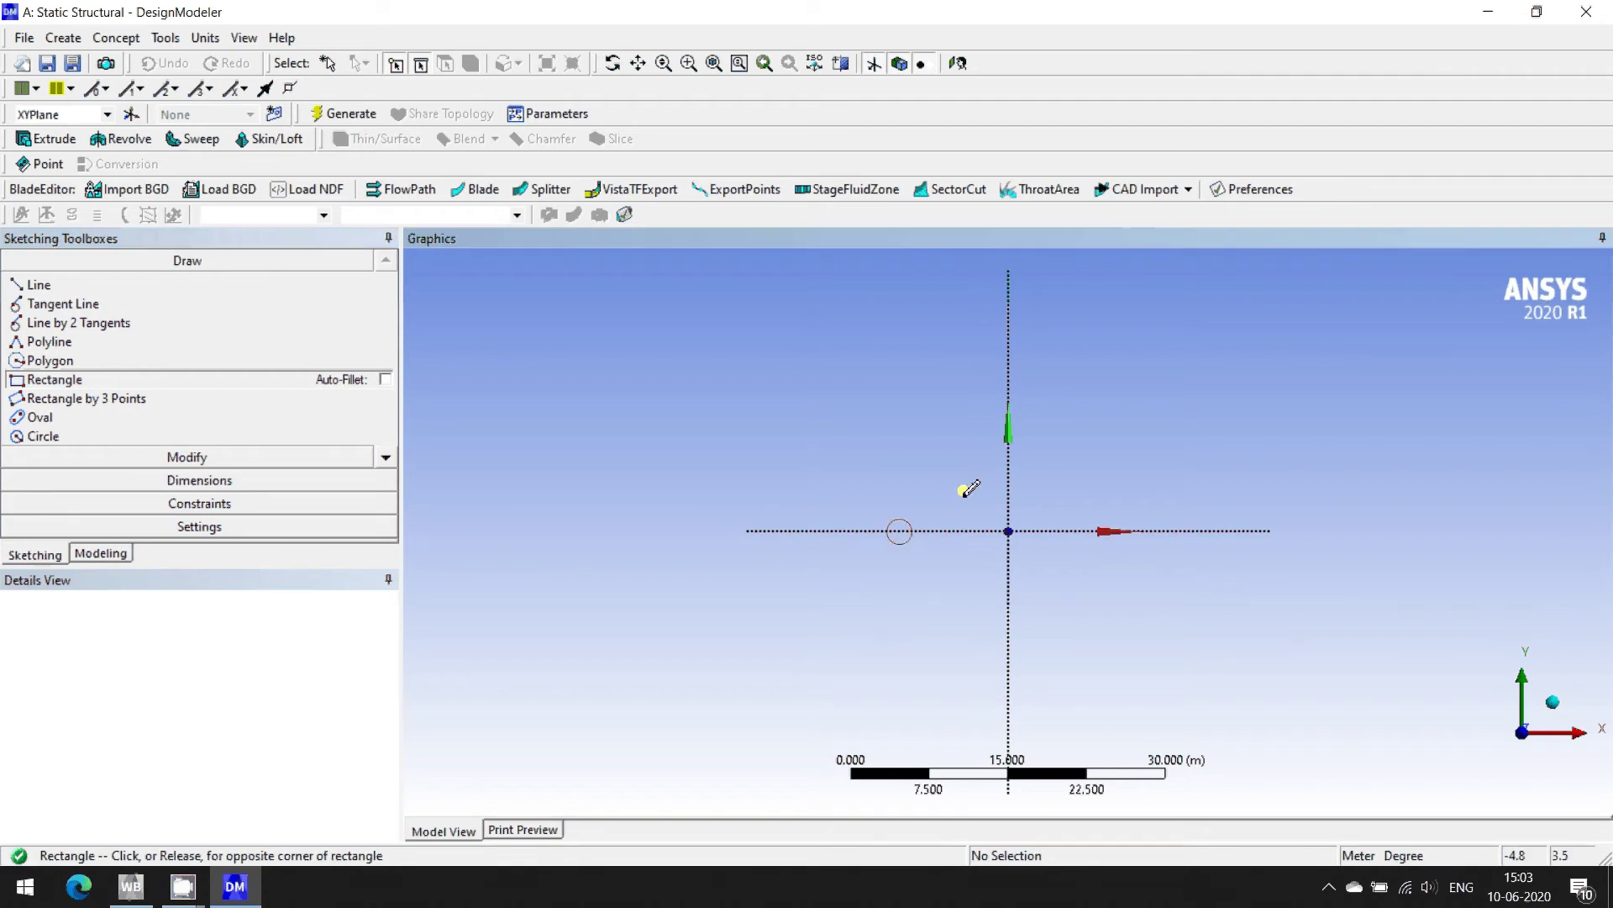
click(1124, 496)
click(1124, 495)
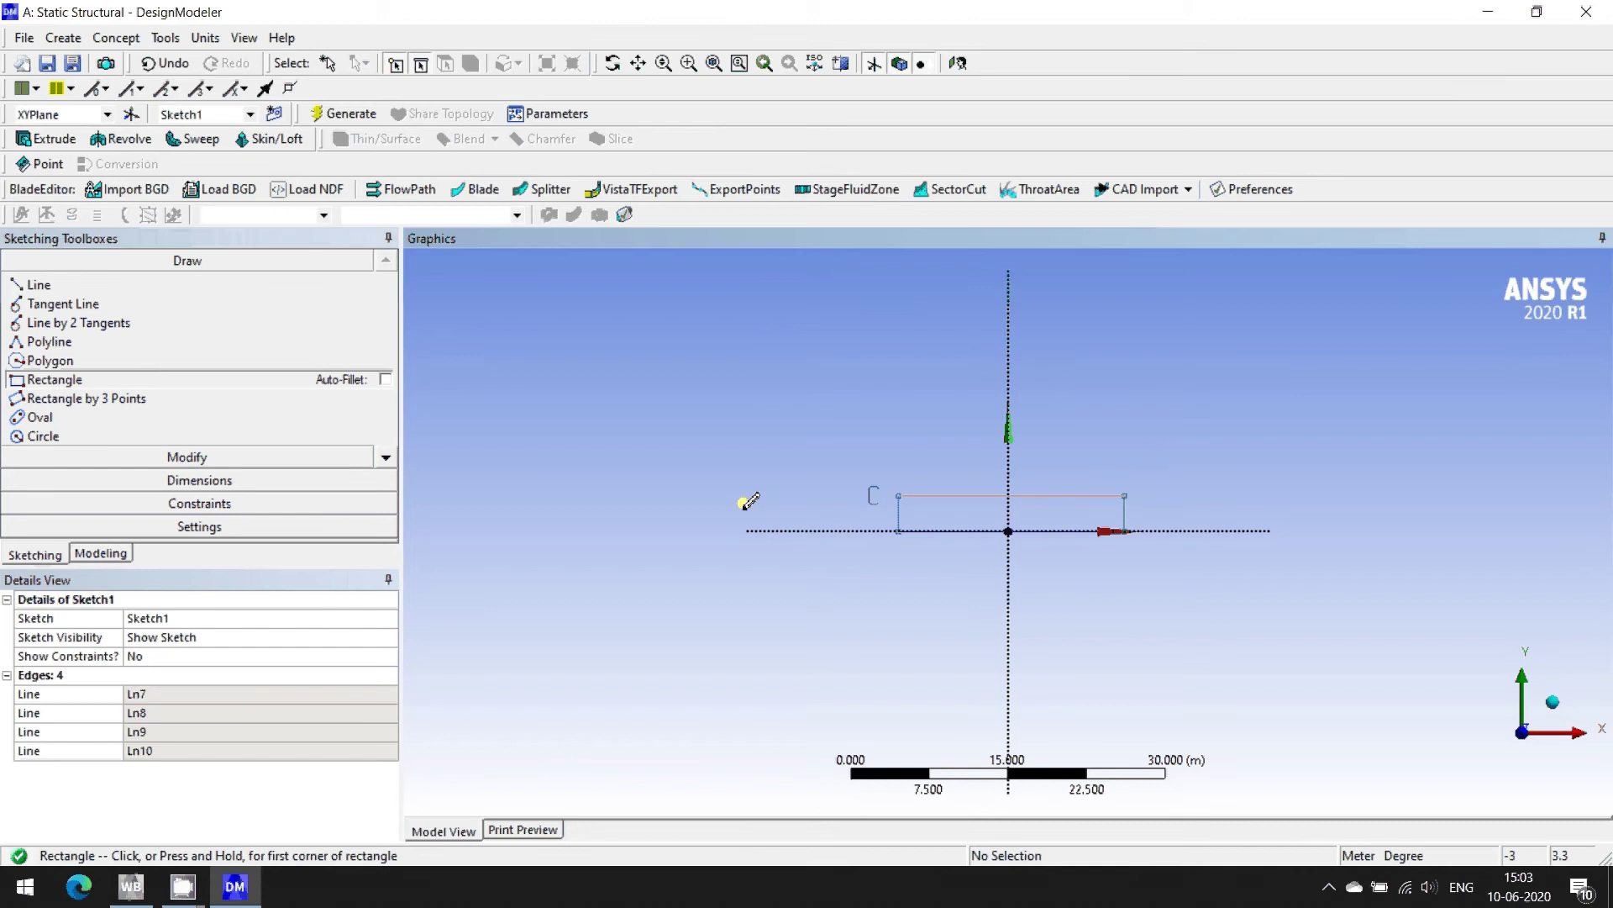
- Dimension the horizontal distance from the rectangle's lower-left corner to the Y axis and set it to 0.25 m
click(121, 486)
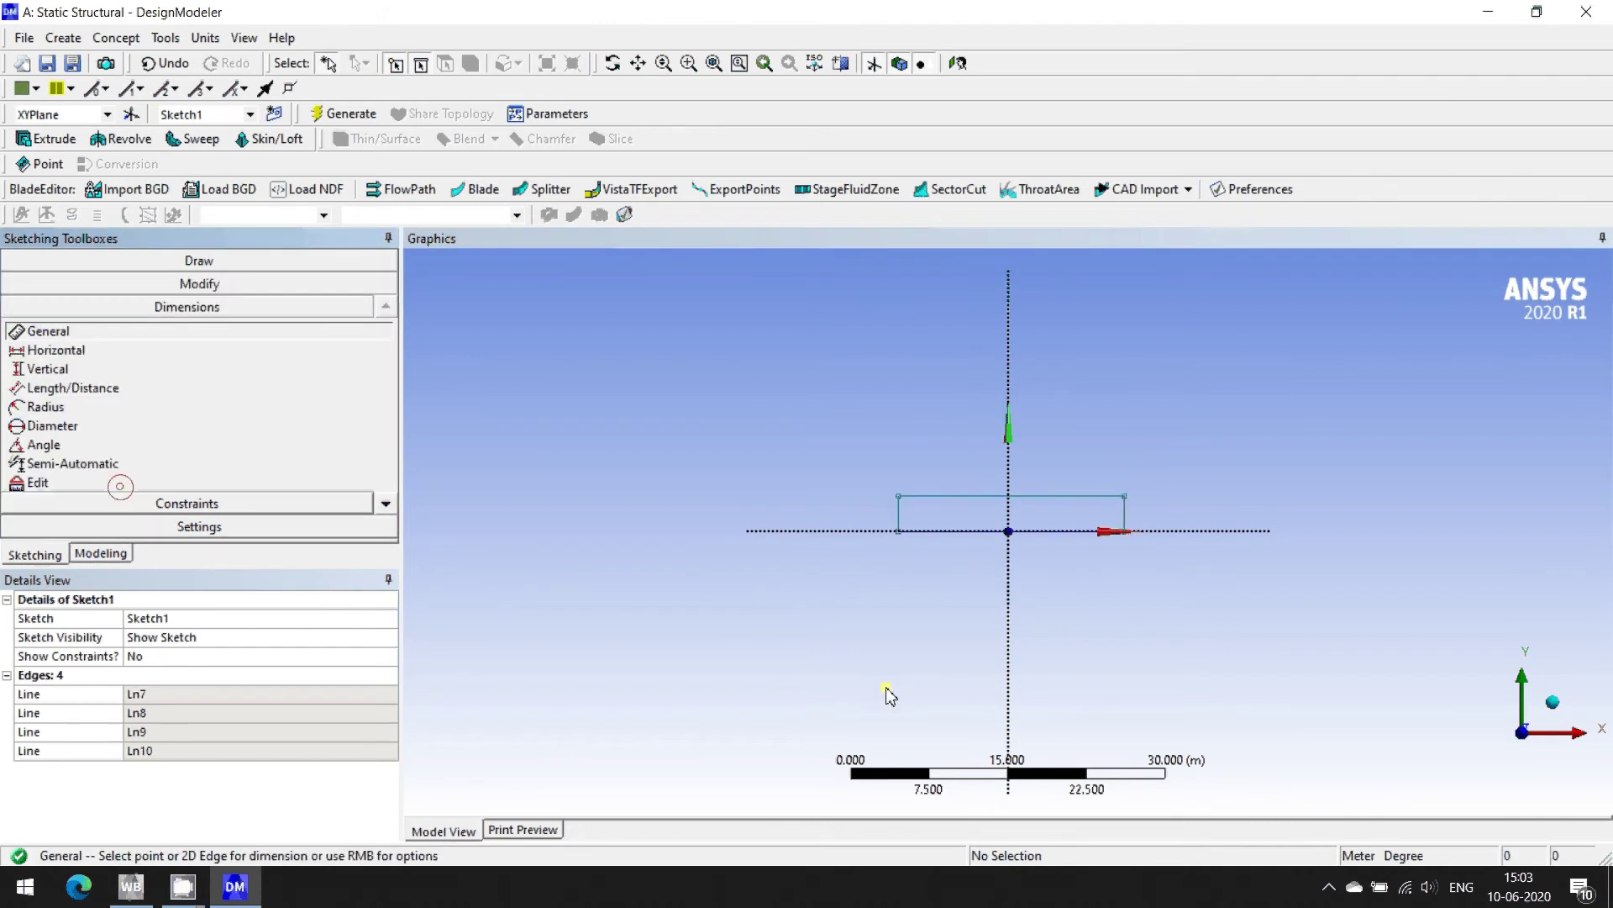
click(897, 531)
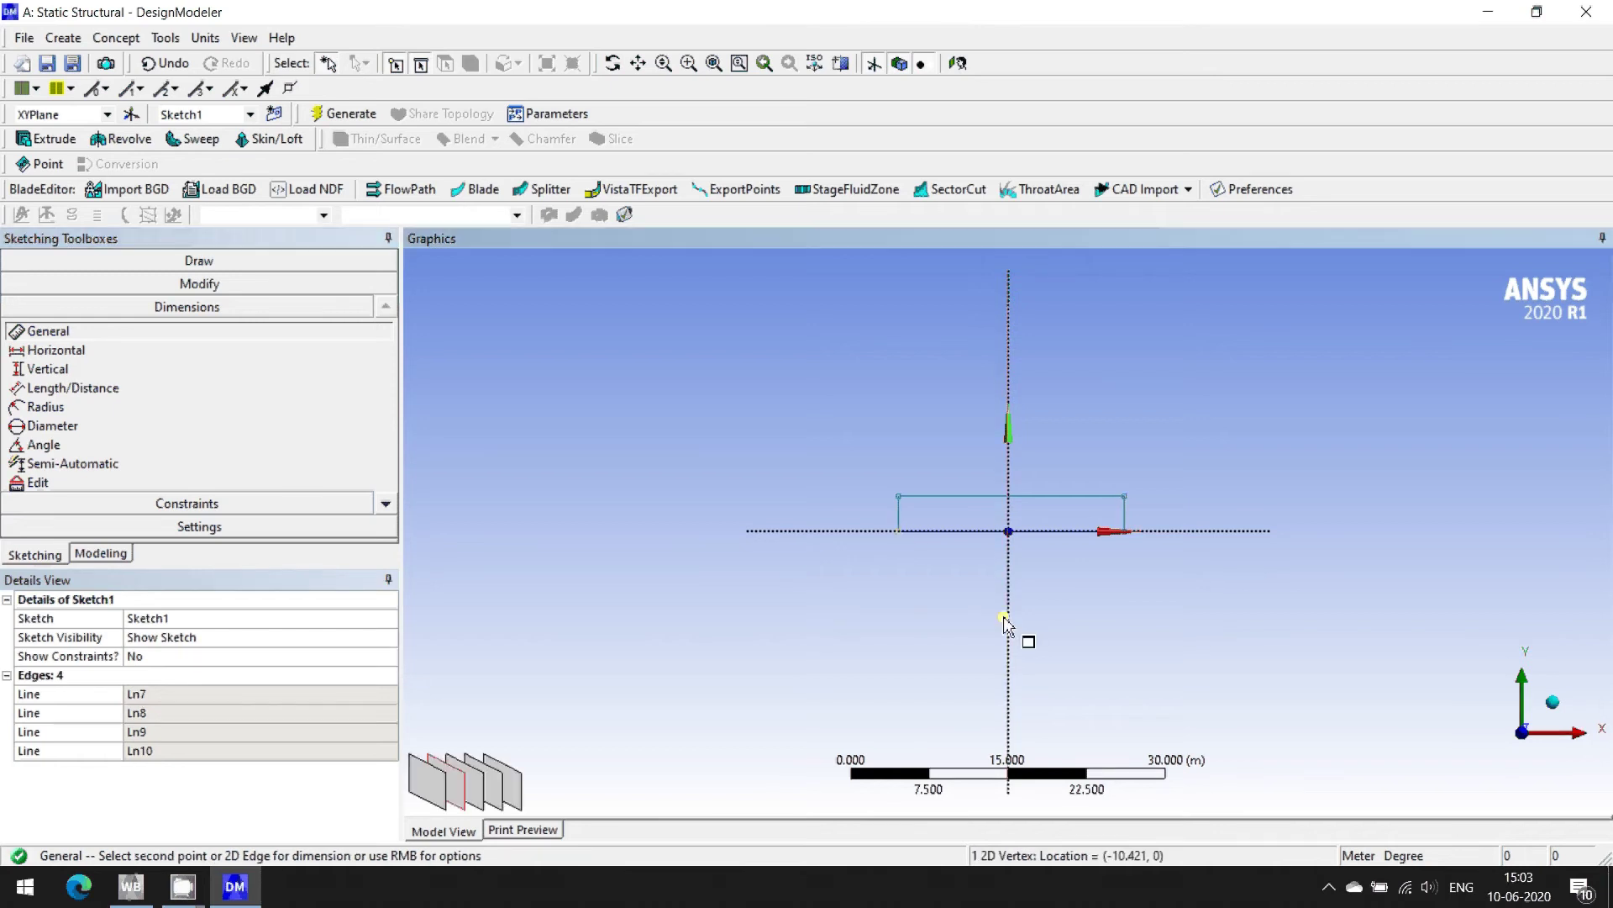
click(1004, 617)
click(962, 575)
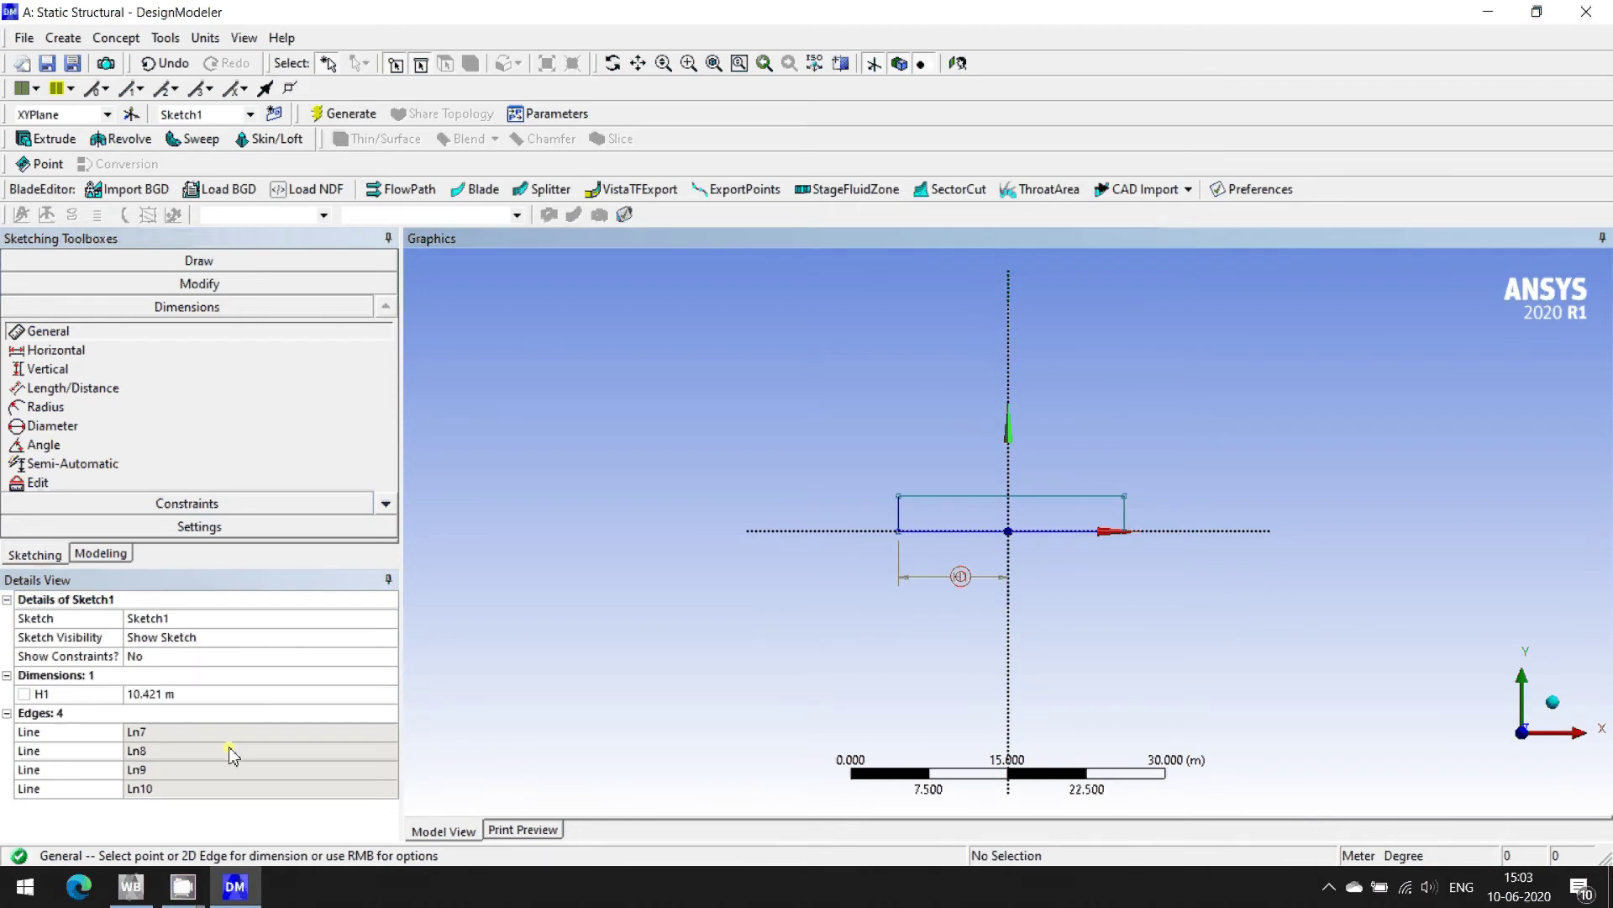
click(210, 692)
text(0.5)
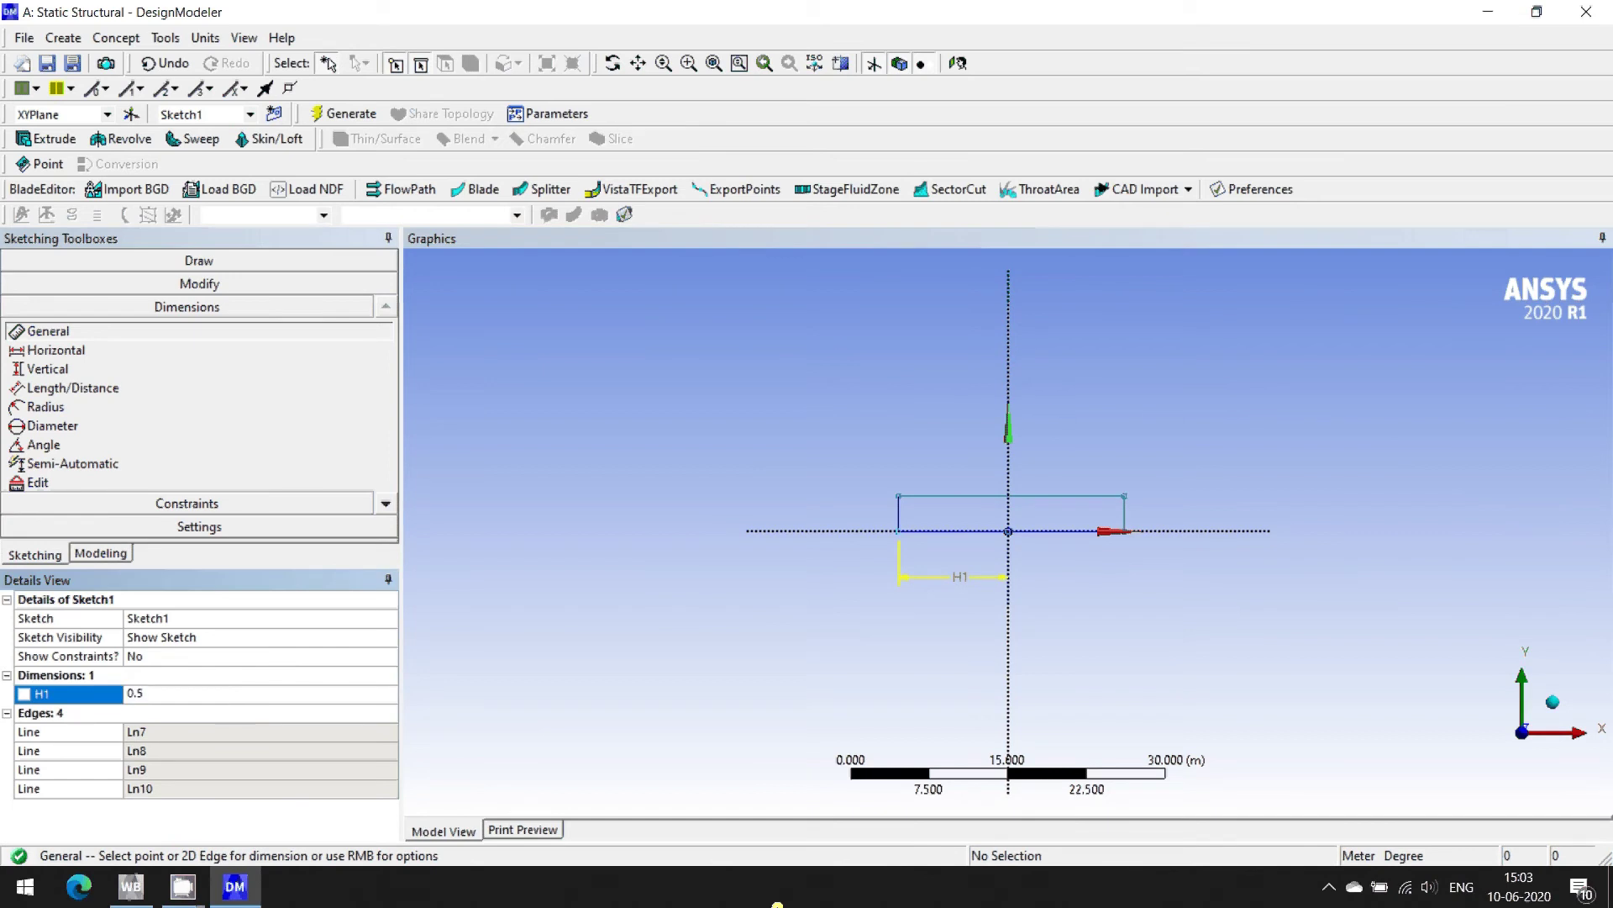
key(BackSpace)
text(25)
key(Return)
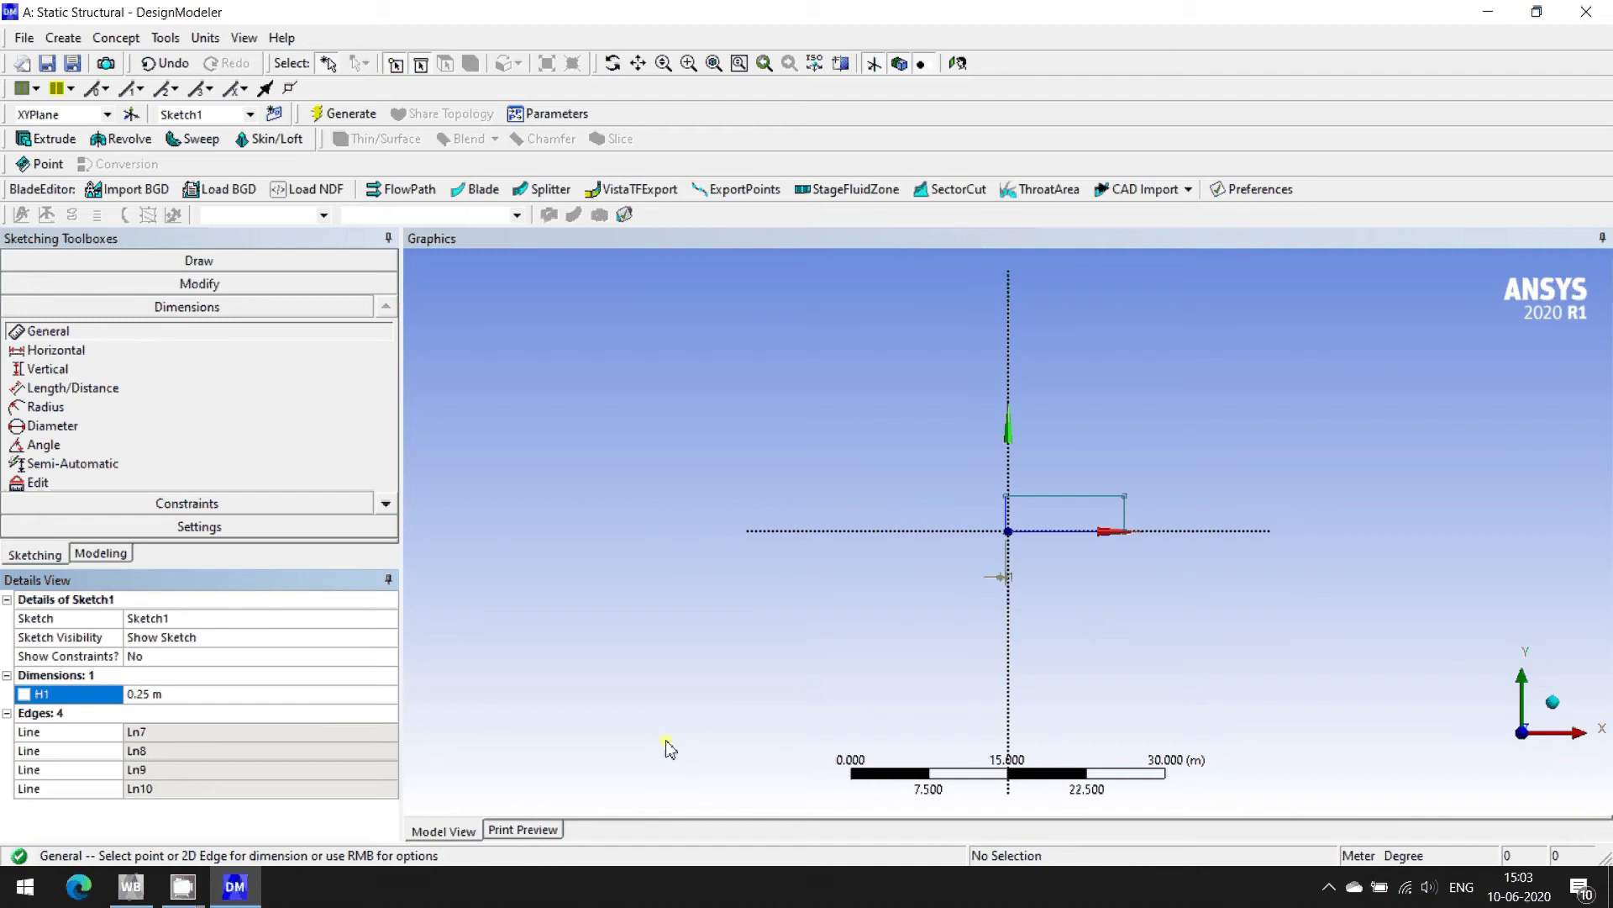
- Dimension the rectangle's top edge and set its width to 0.5 m
right_drag(943, 431, 1210, 611)
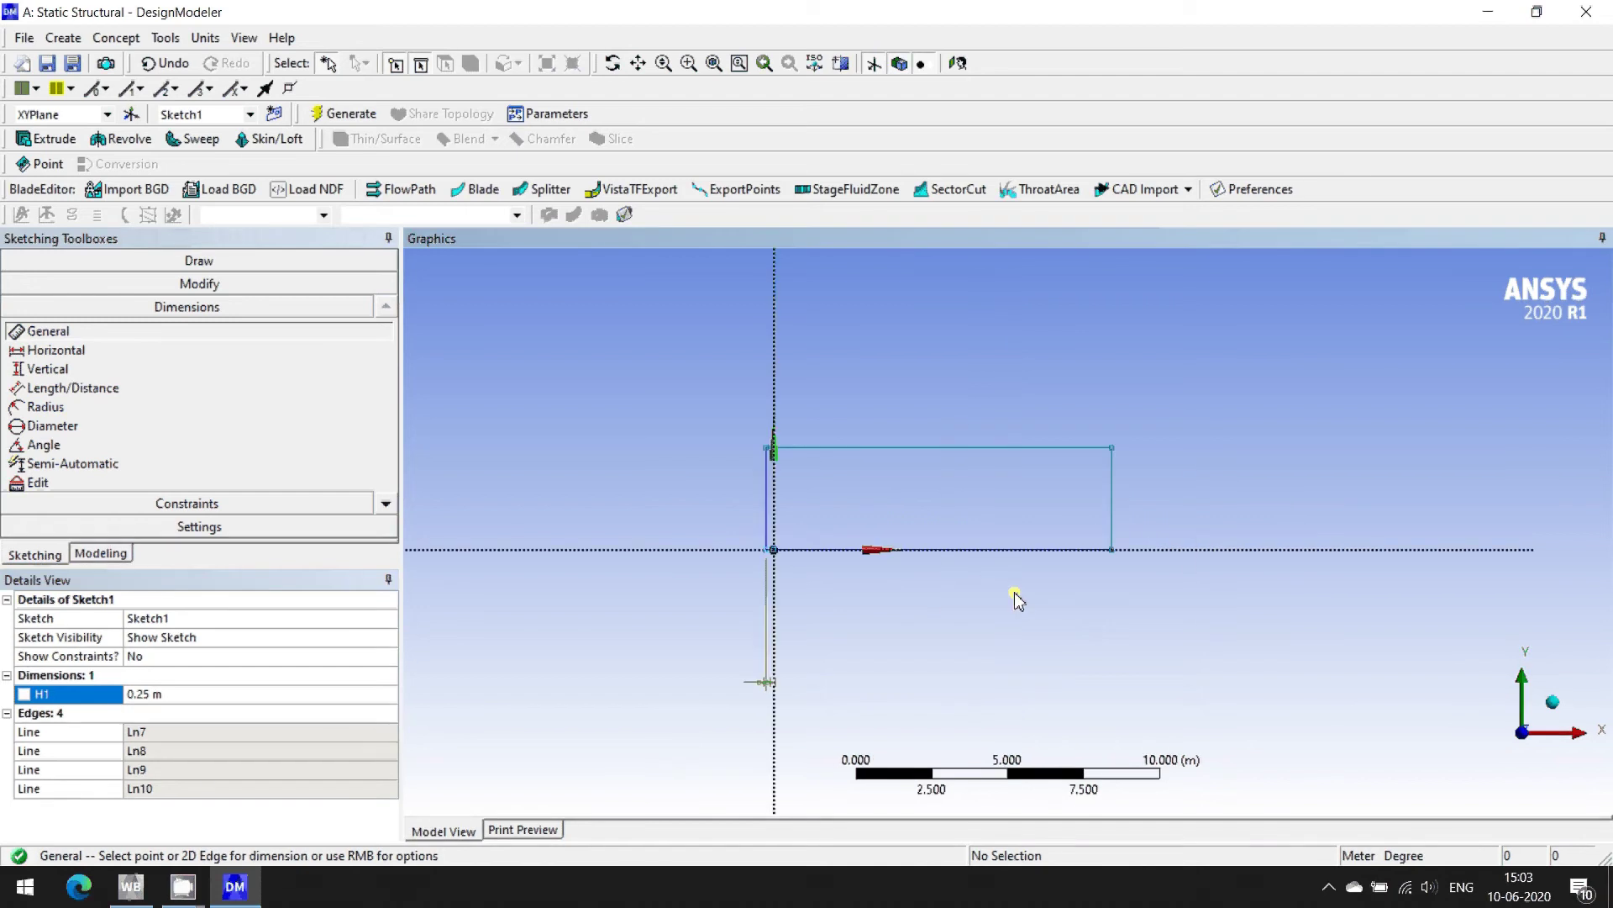
click(882, 452)
click(903, 399)
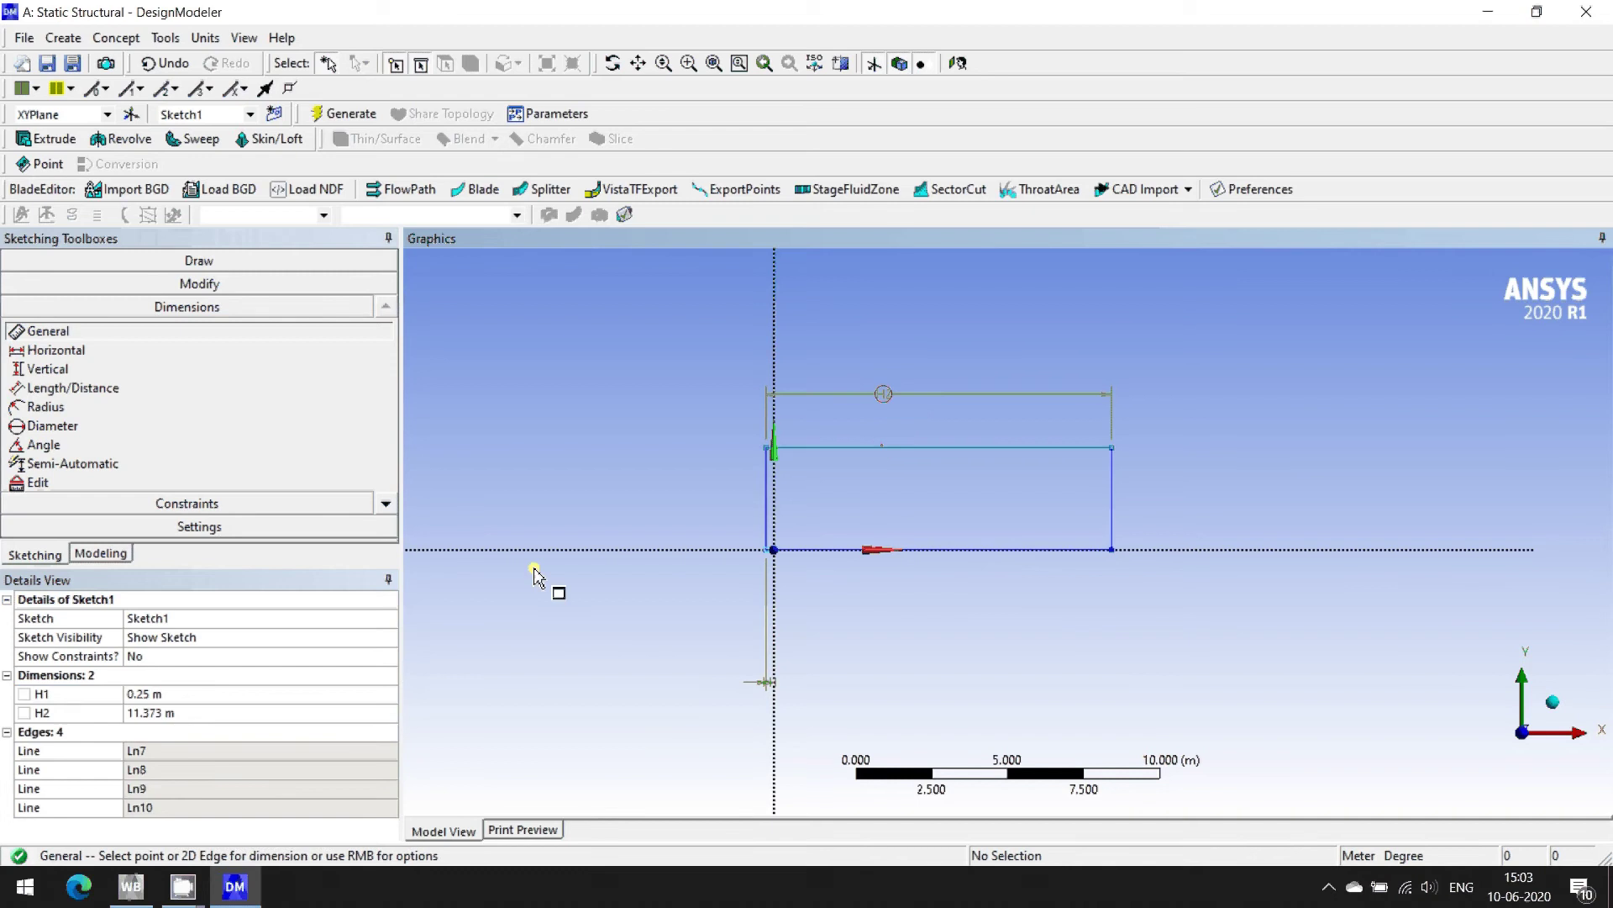
click(201, 712)
text(0.5)
key(Return)
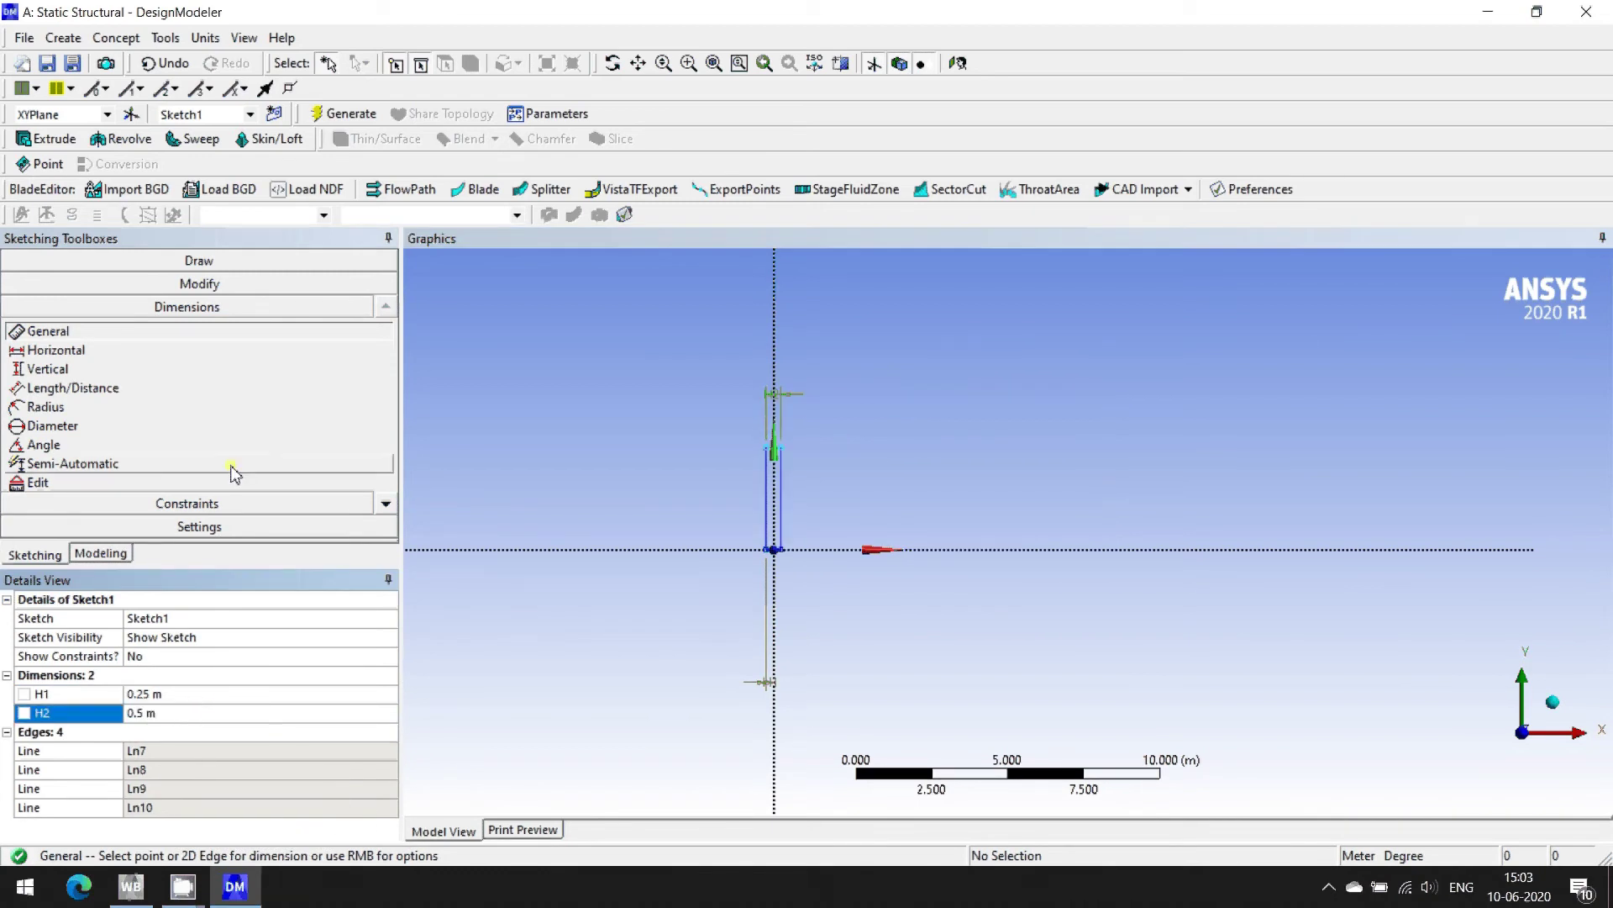
- Dimension the rectangle's right edge and set its height to 0.1 m
click(790, 505)
click(820, 513)
click(292, 732)
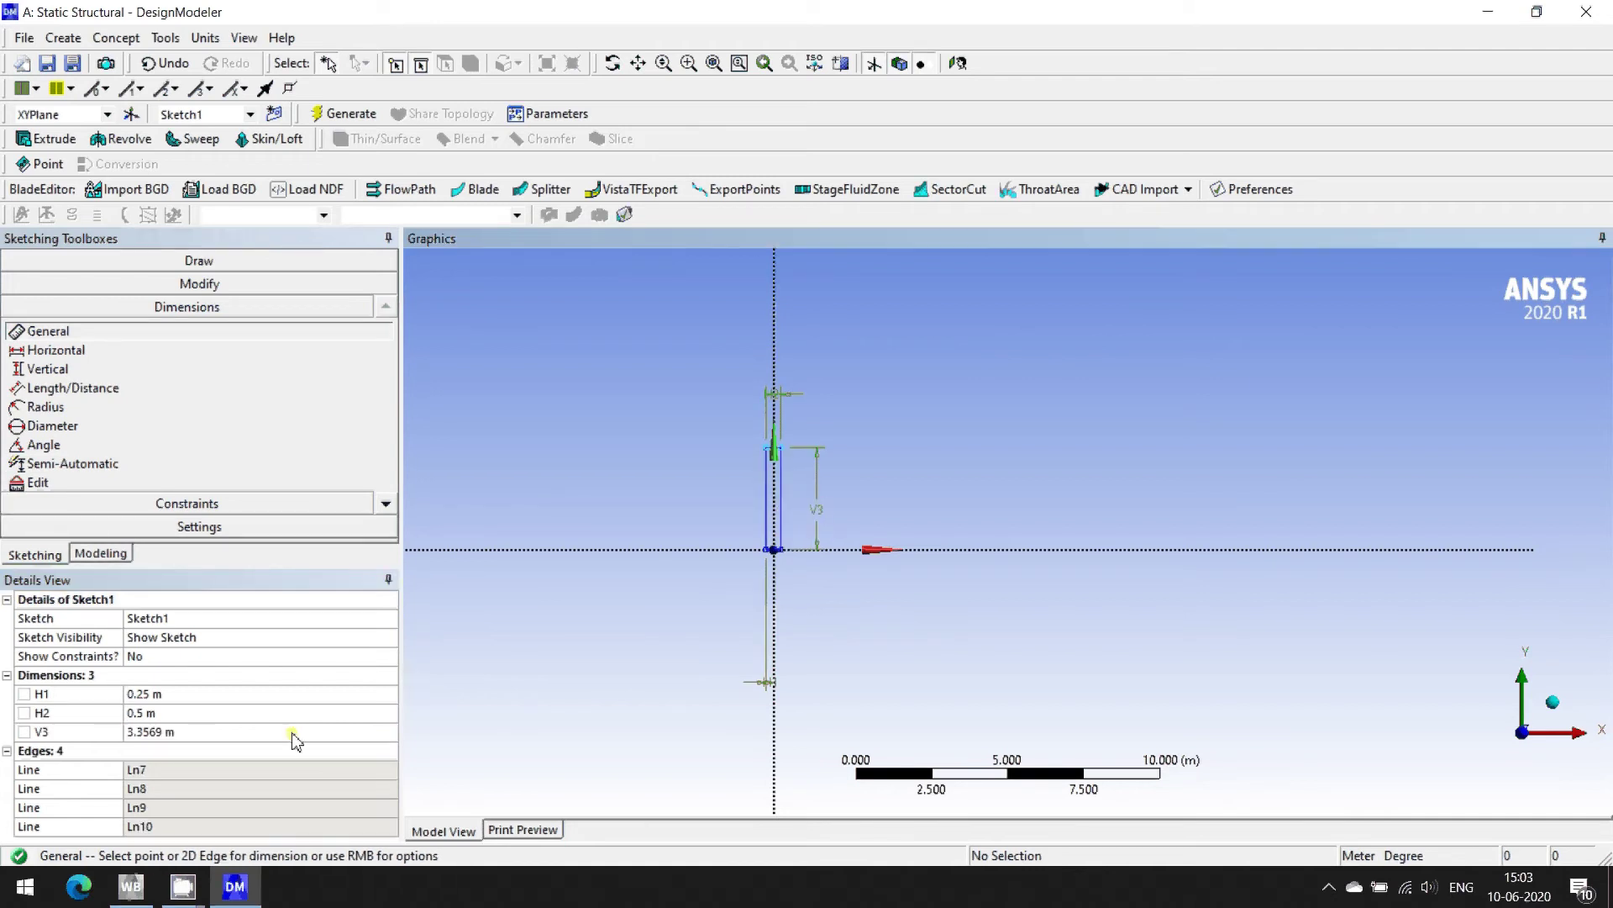
text(0.1)
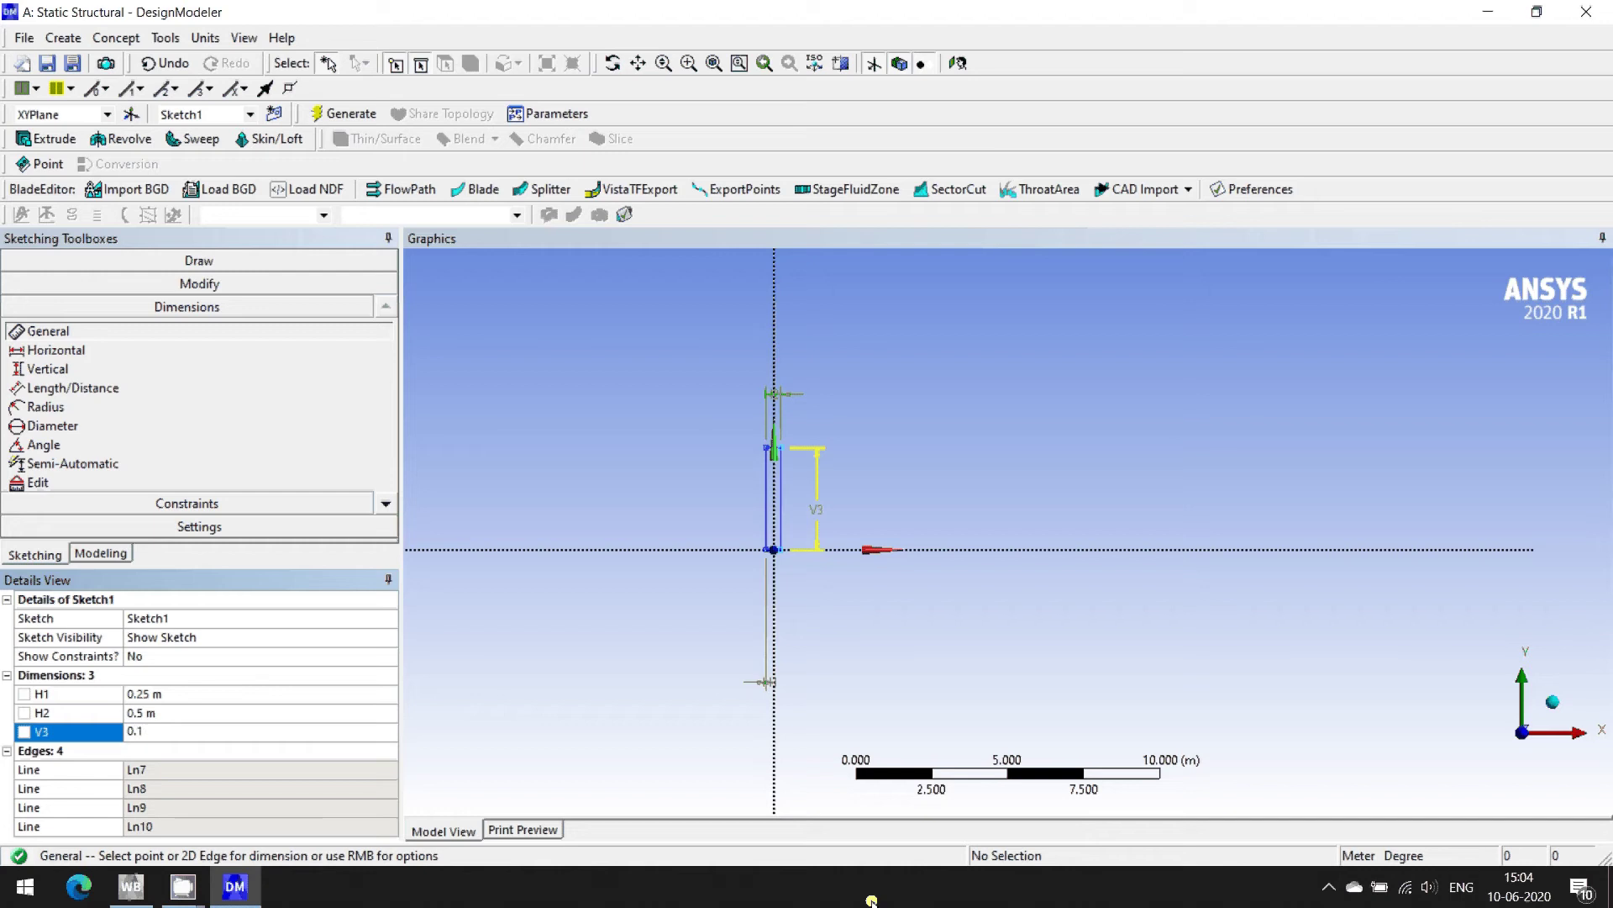
key(Return)
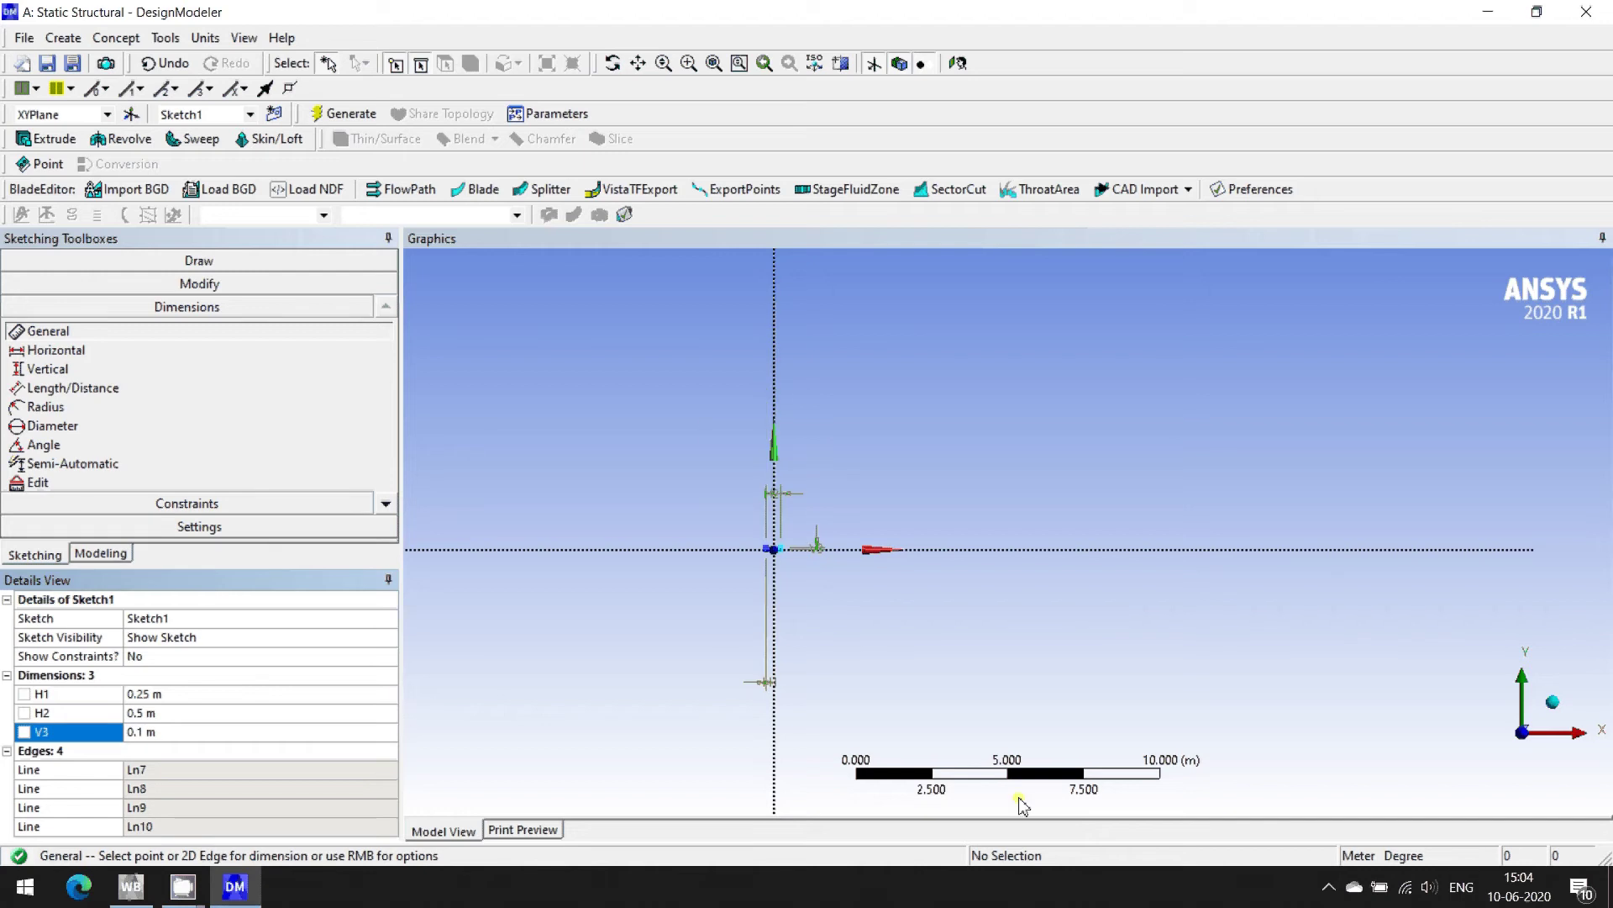
- Delete the rectangle's three dimensions: the offset from the Y axis, the width and the height
click(282, 266)
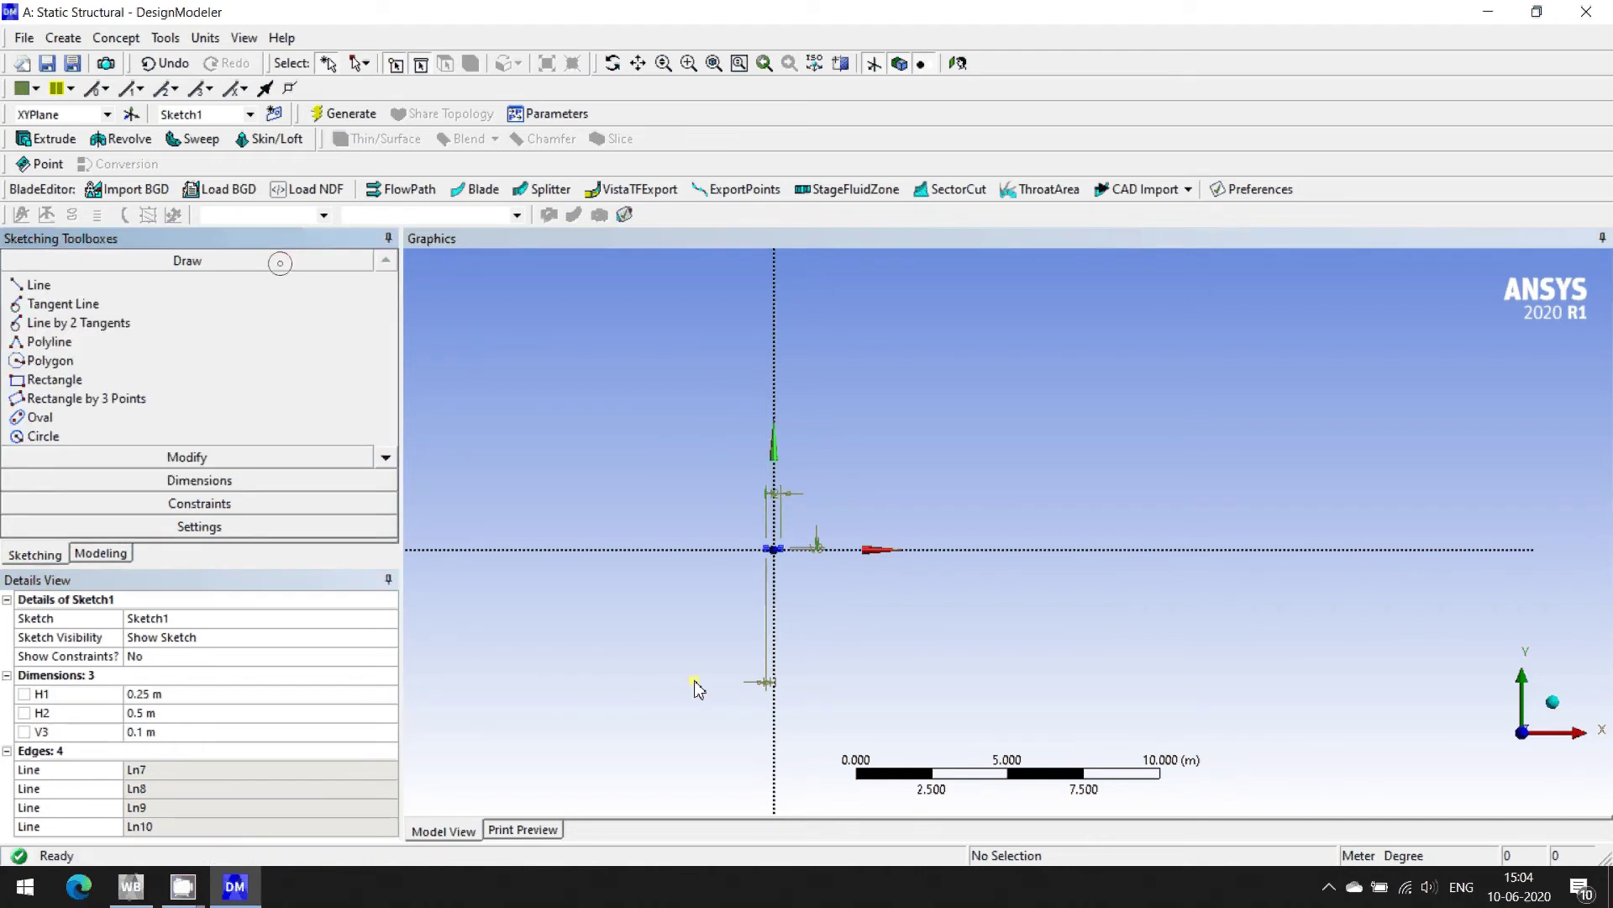
click(748, 688)
drag(802, 531, 832, 565)
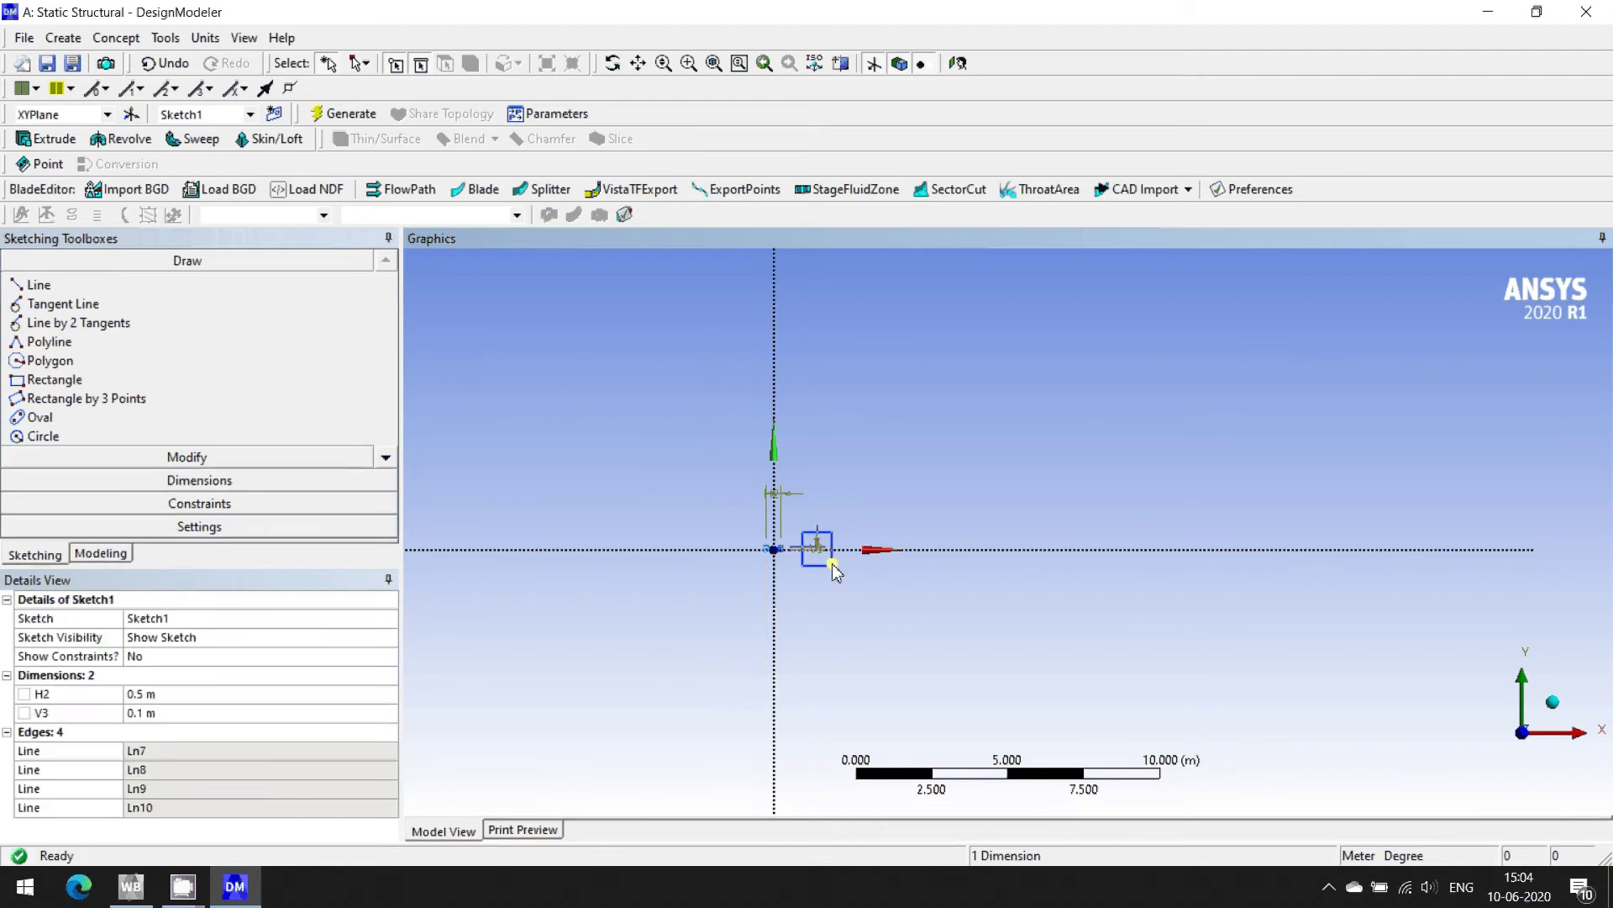
drag(786, 477, 753, 502)
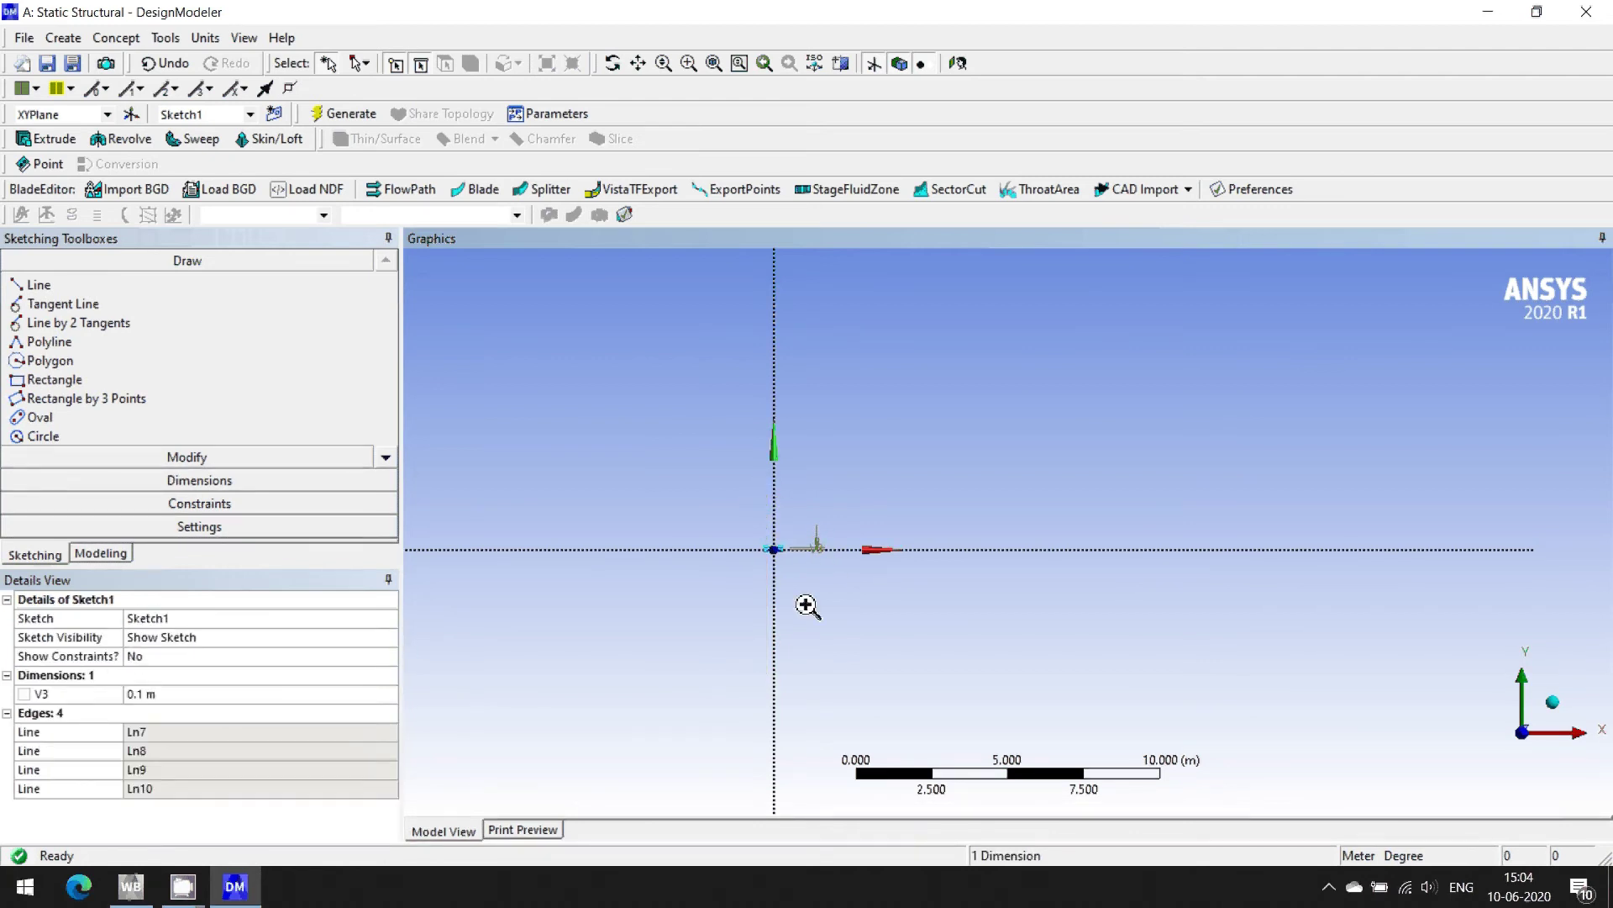
scroll(810, 608, up, 5)
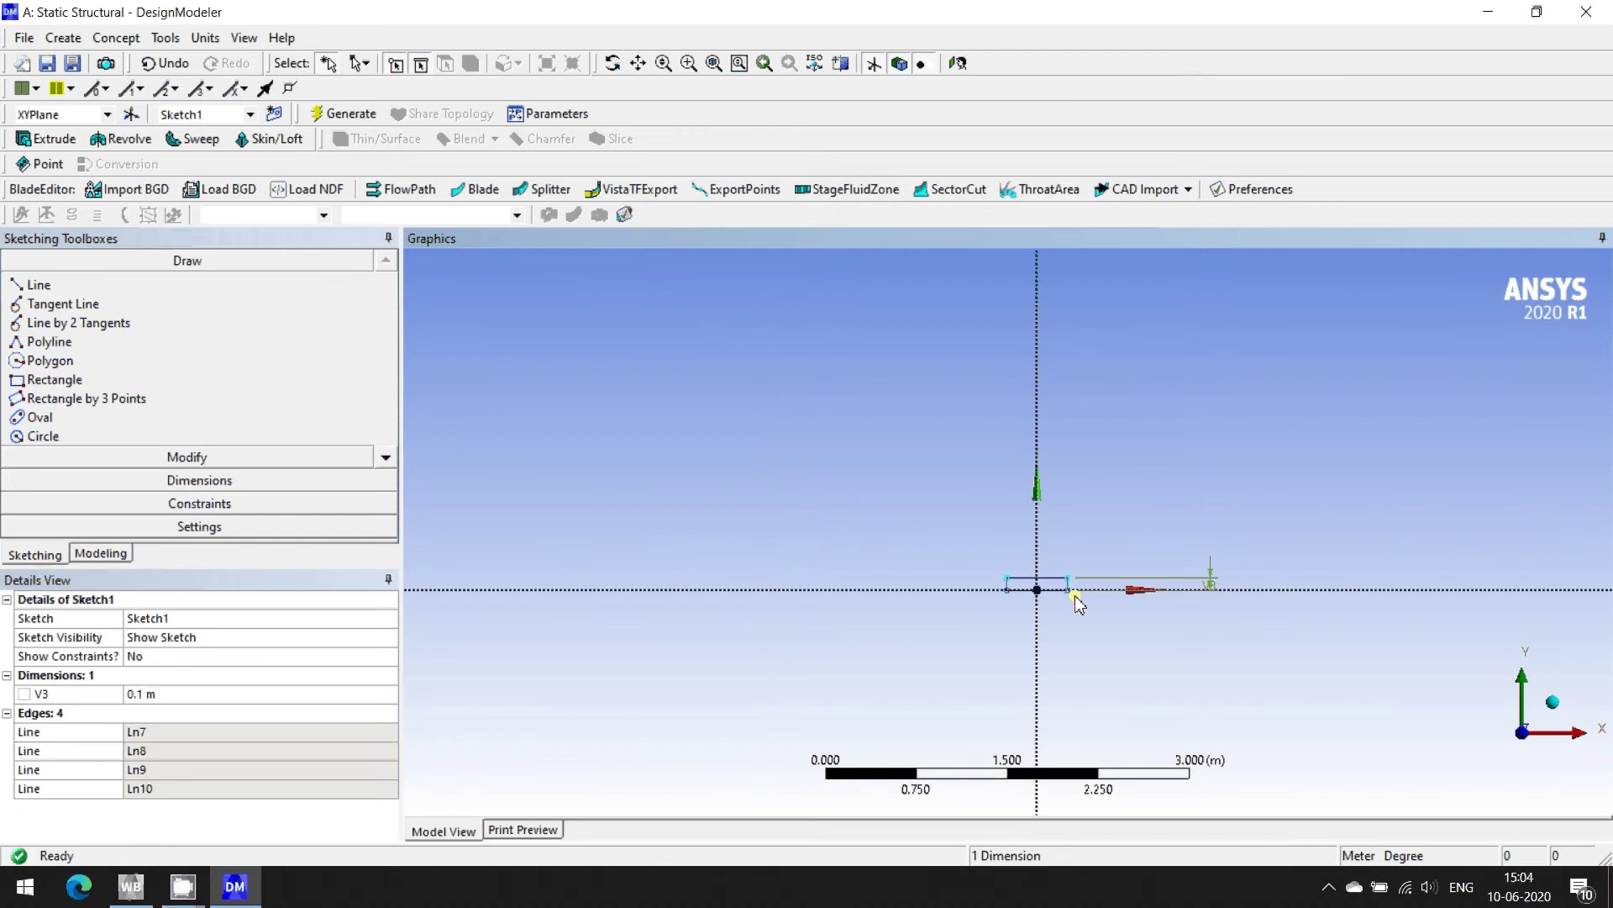
click(1192, 576)
key(Delete)
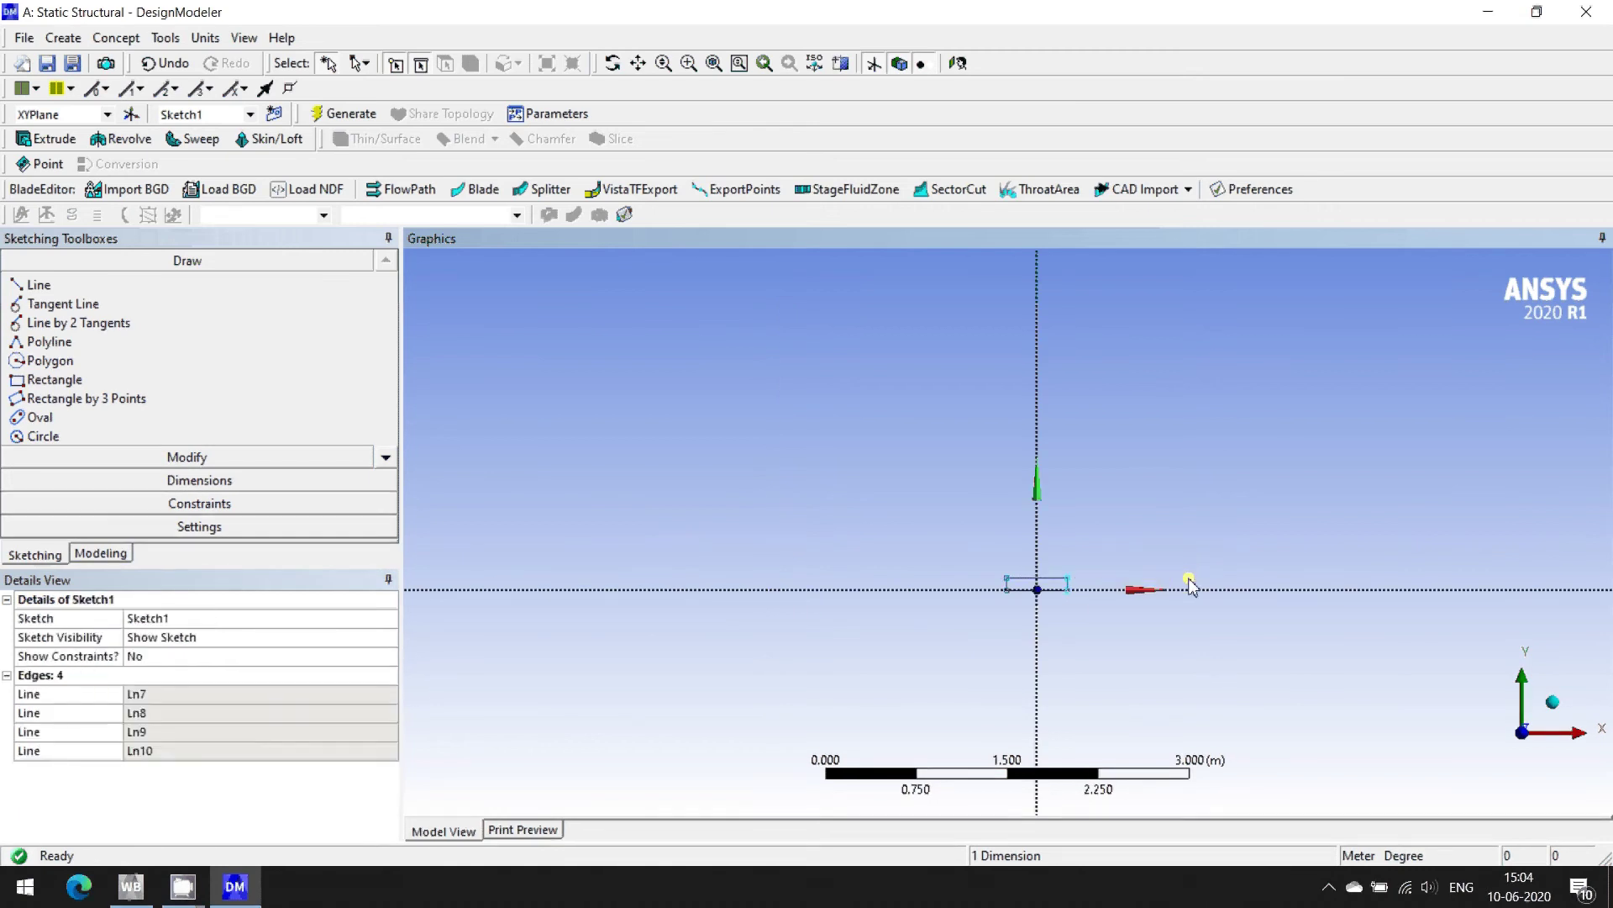
- Sketch a second, upright rectangle about 0.13 m wide and 0.39 m high, standing on the first rectangle's top edge across the Y axis
key(F7)
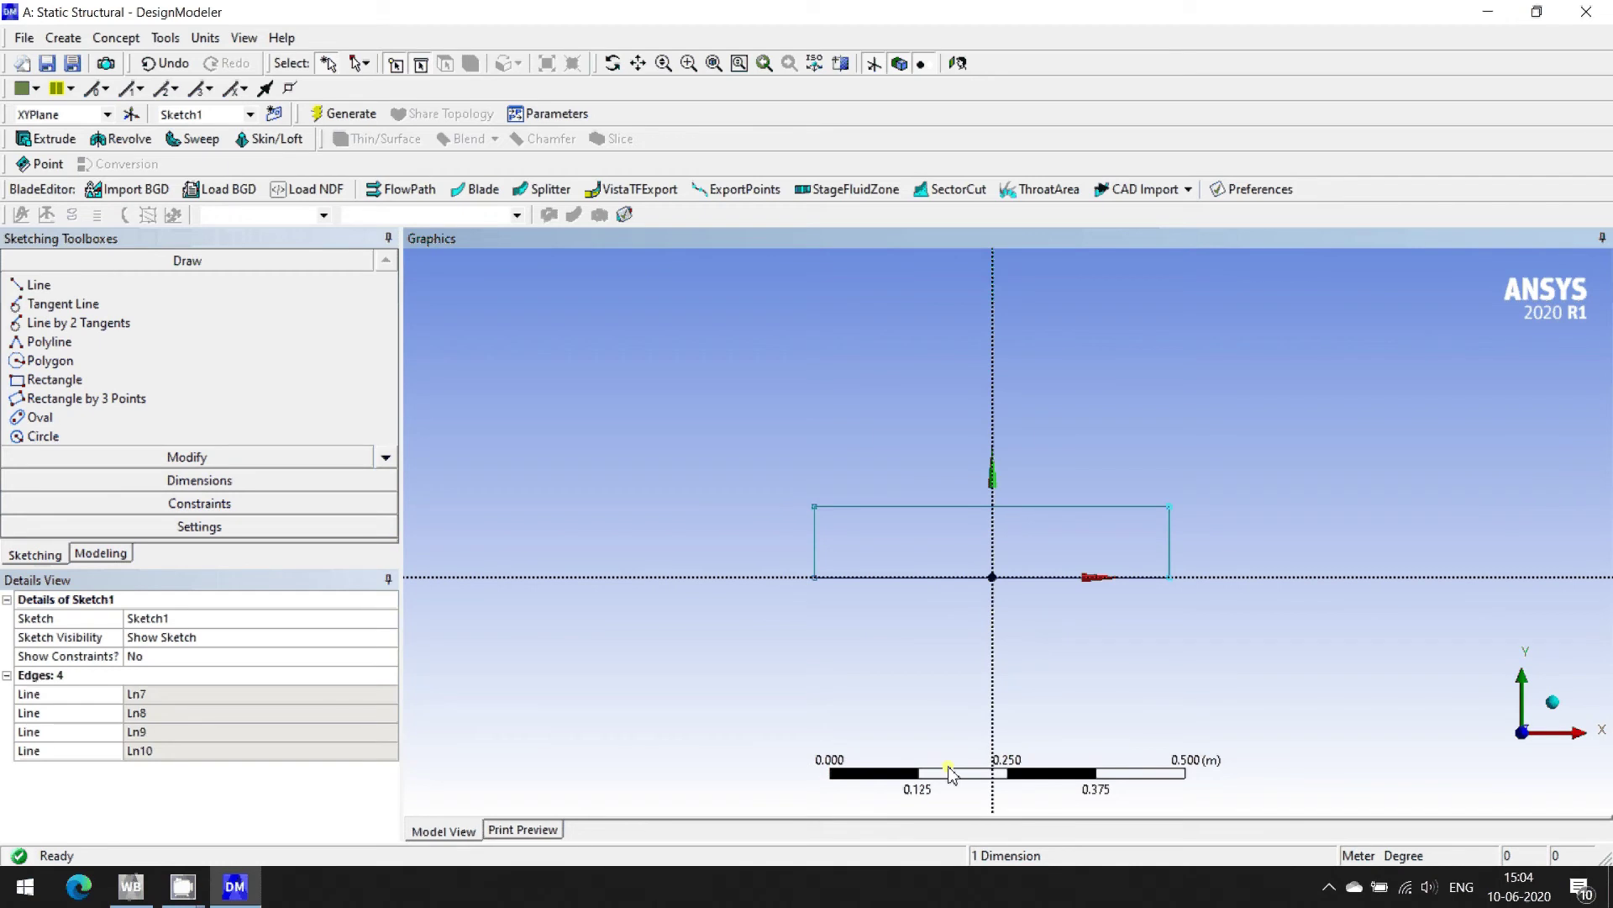
scroll(816, 527, down, 2)
click(54, 379)
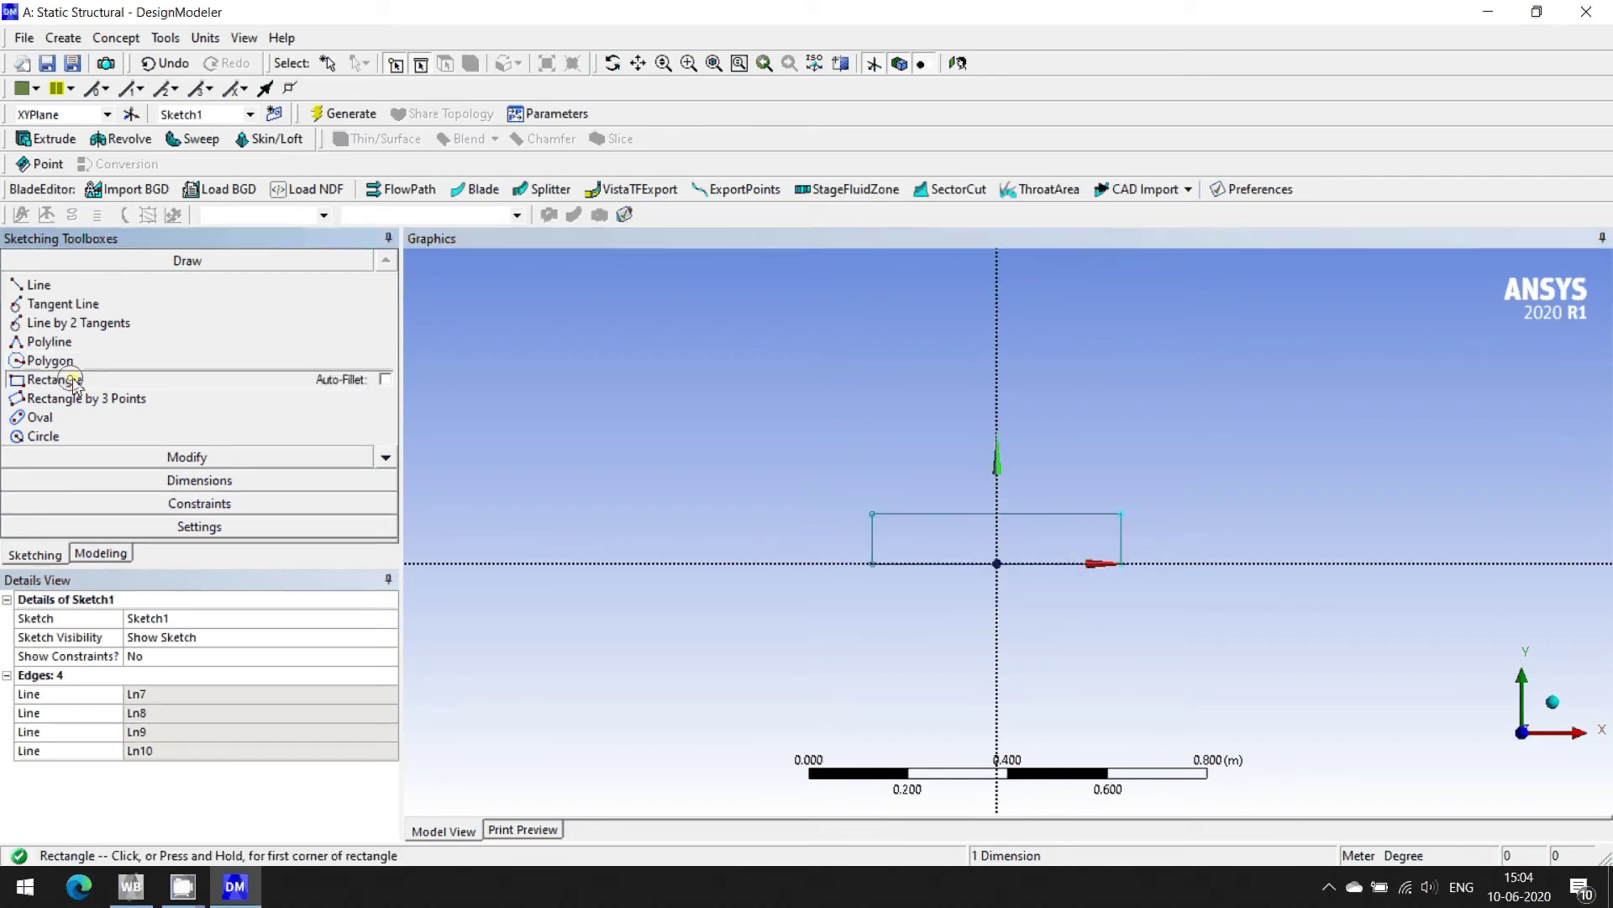
click(967, 512)
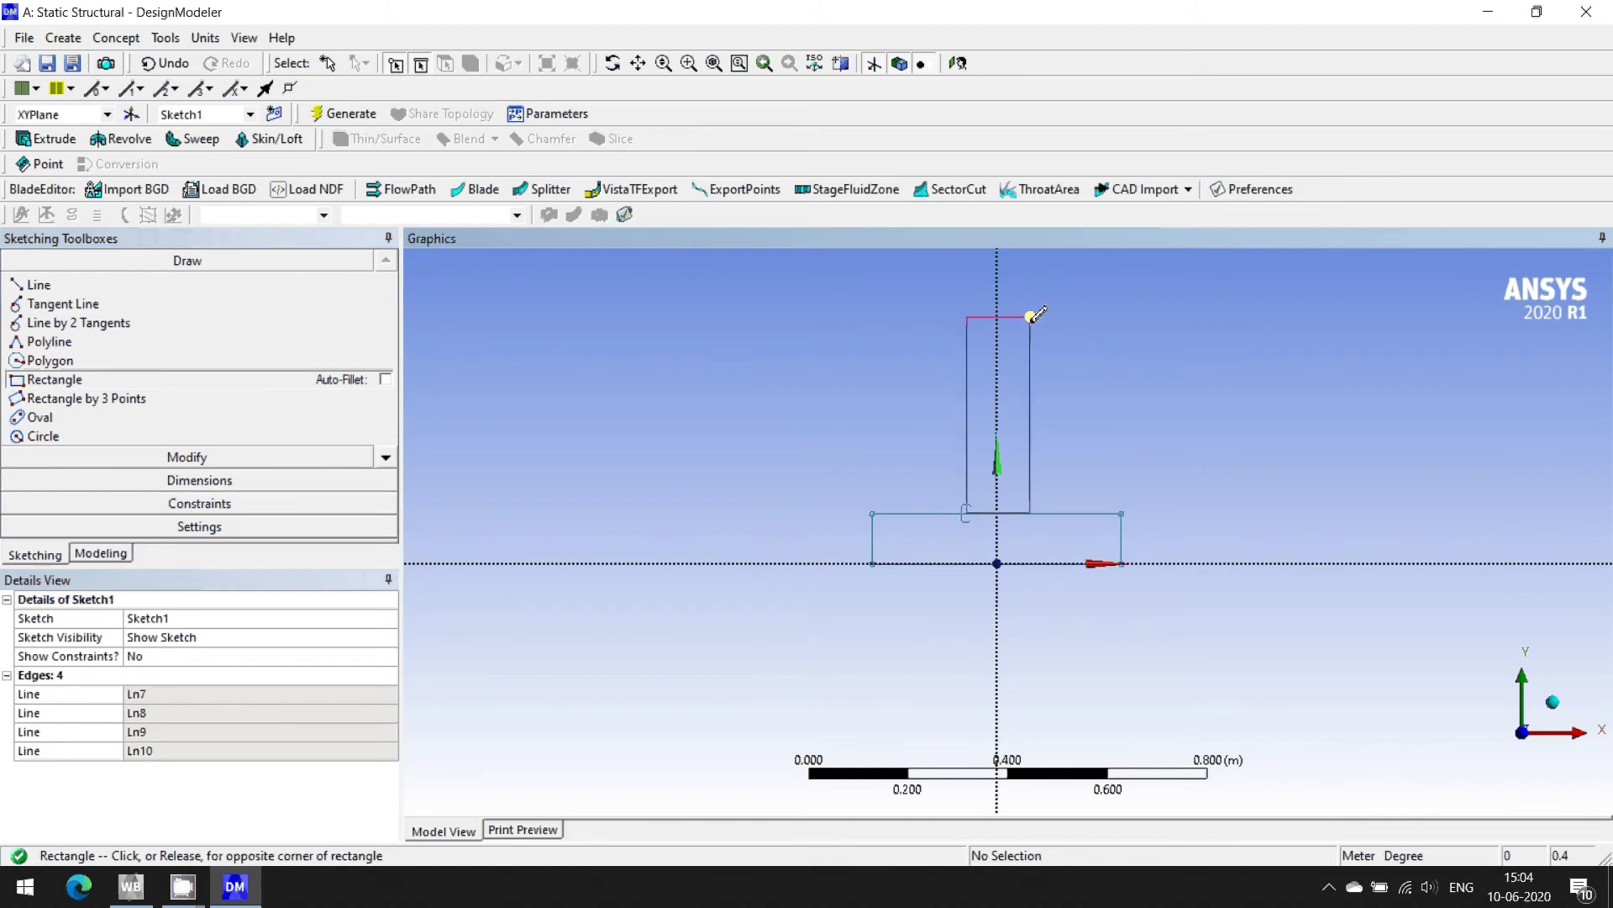
click(1030, 317)
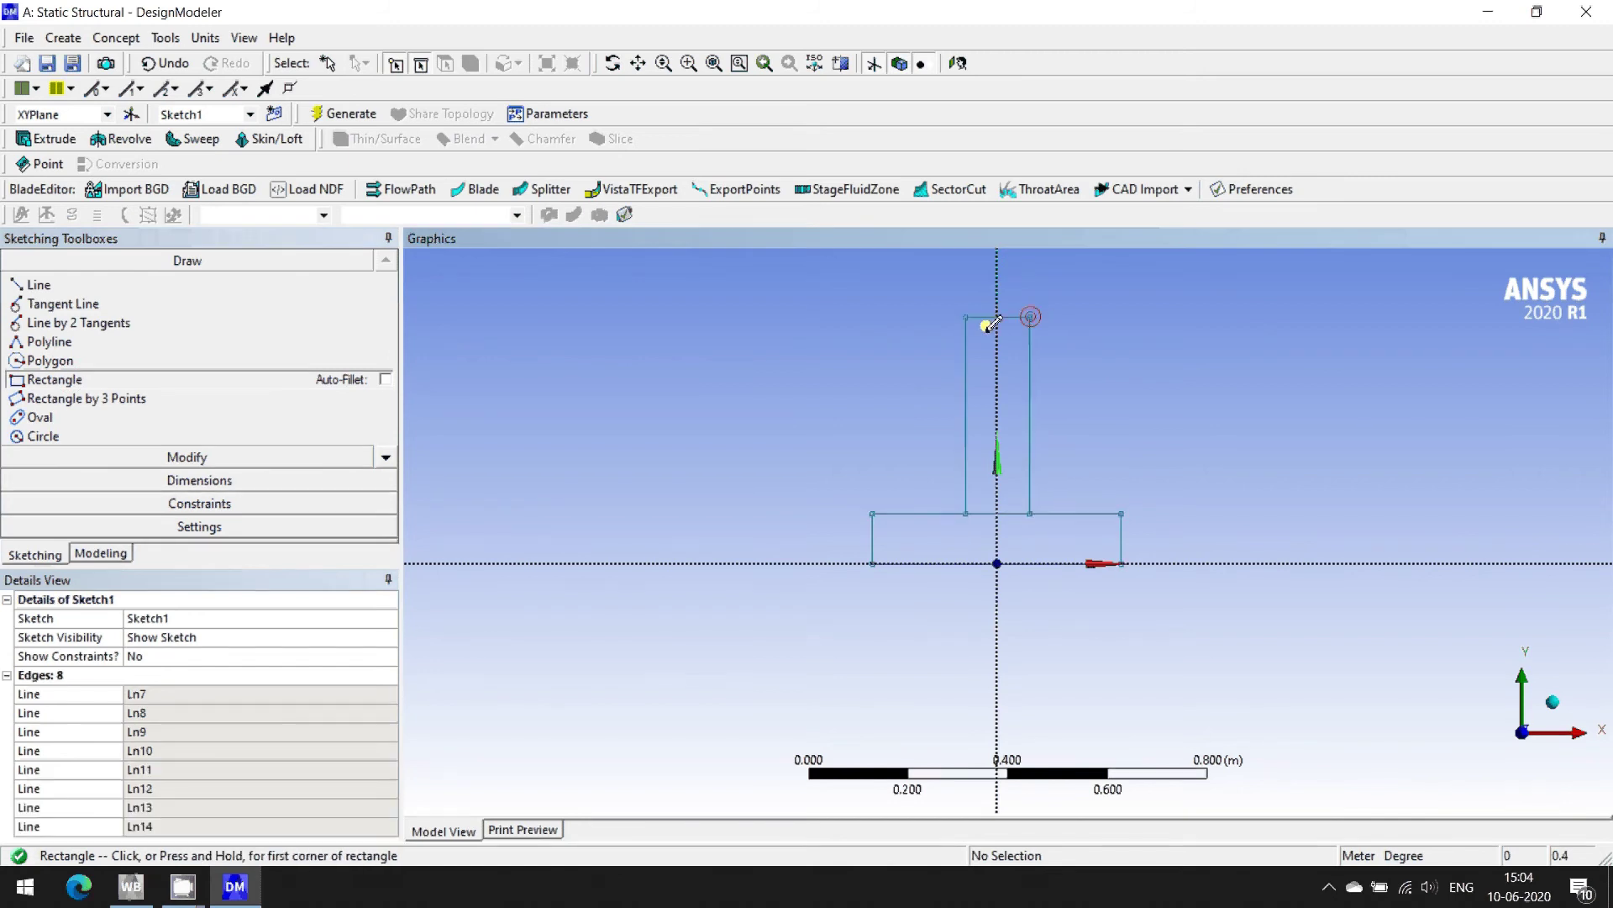
- Dimension the horizontal distance from the upper rectangle's lower-left corner to the Y axis and set it to 0.1 m
click(190, 479)
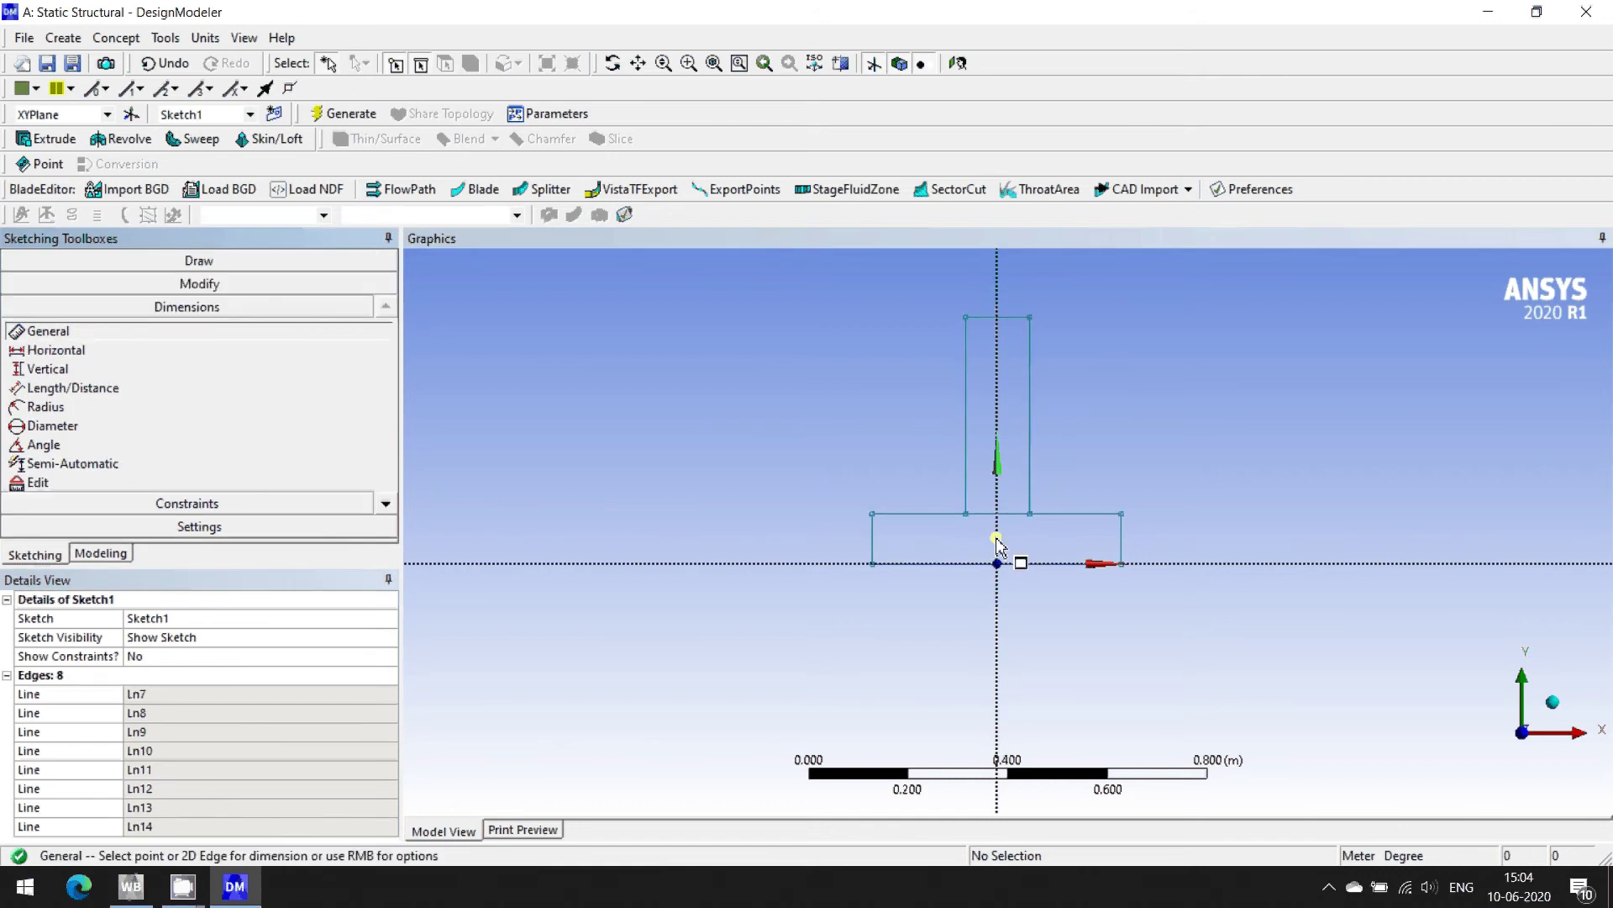
click(966, 516)
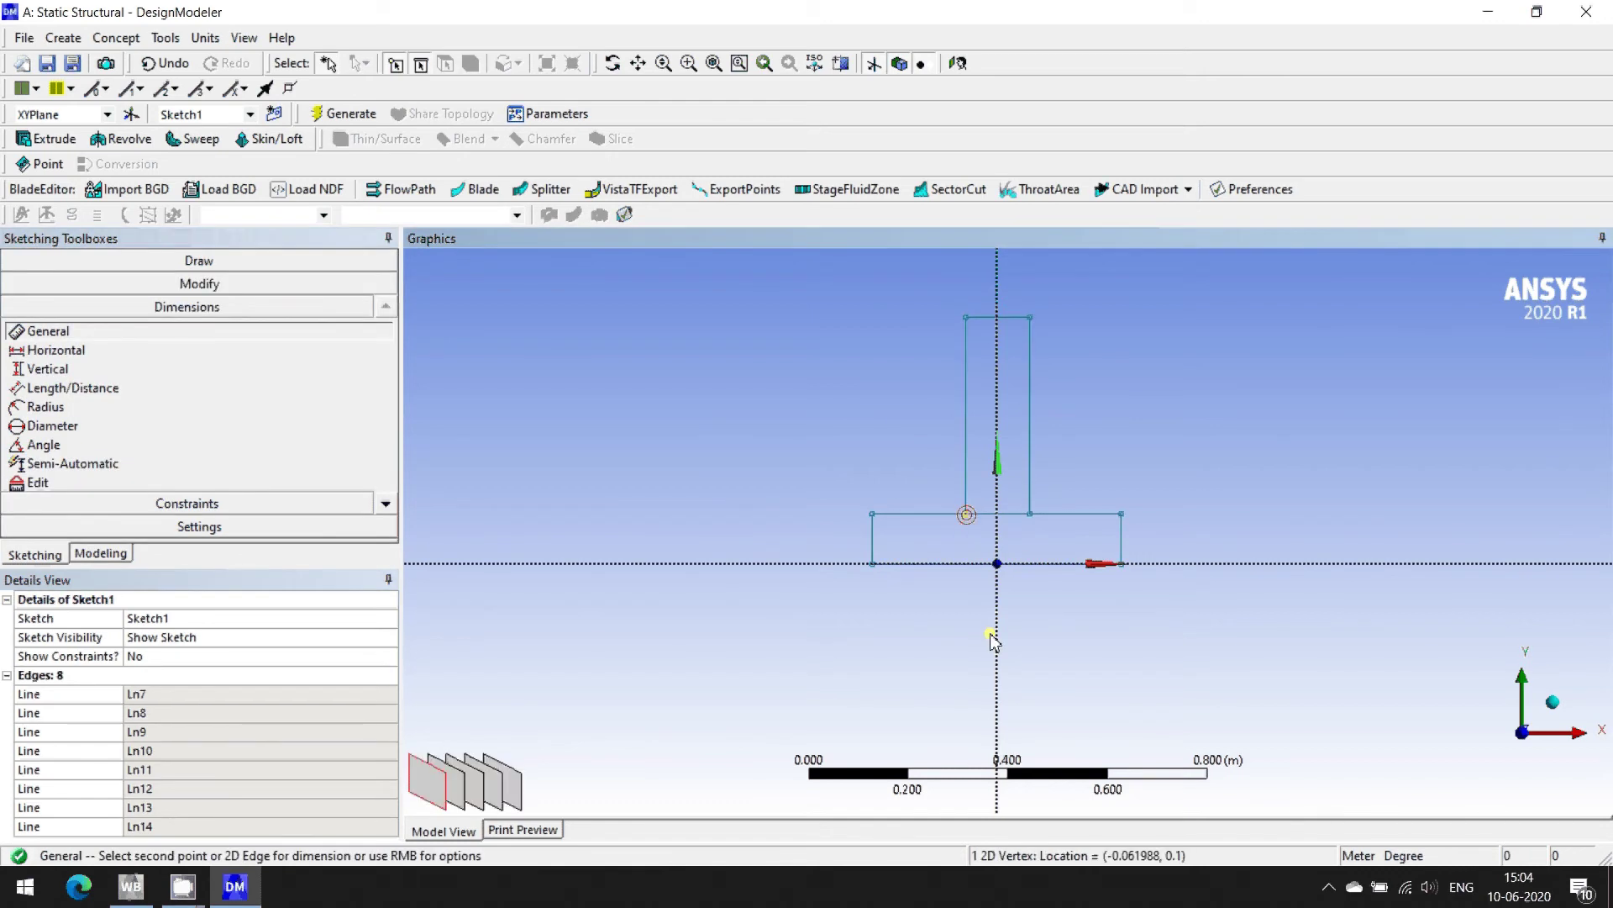
click(999, 637)
click(961, 627)
click(226, 696)
text(0.1)
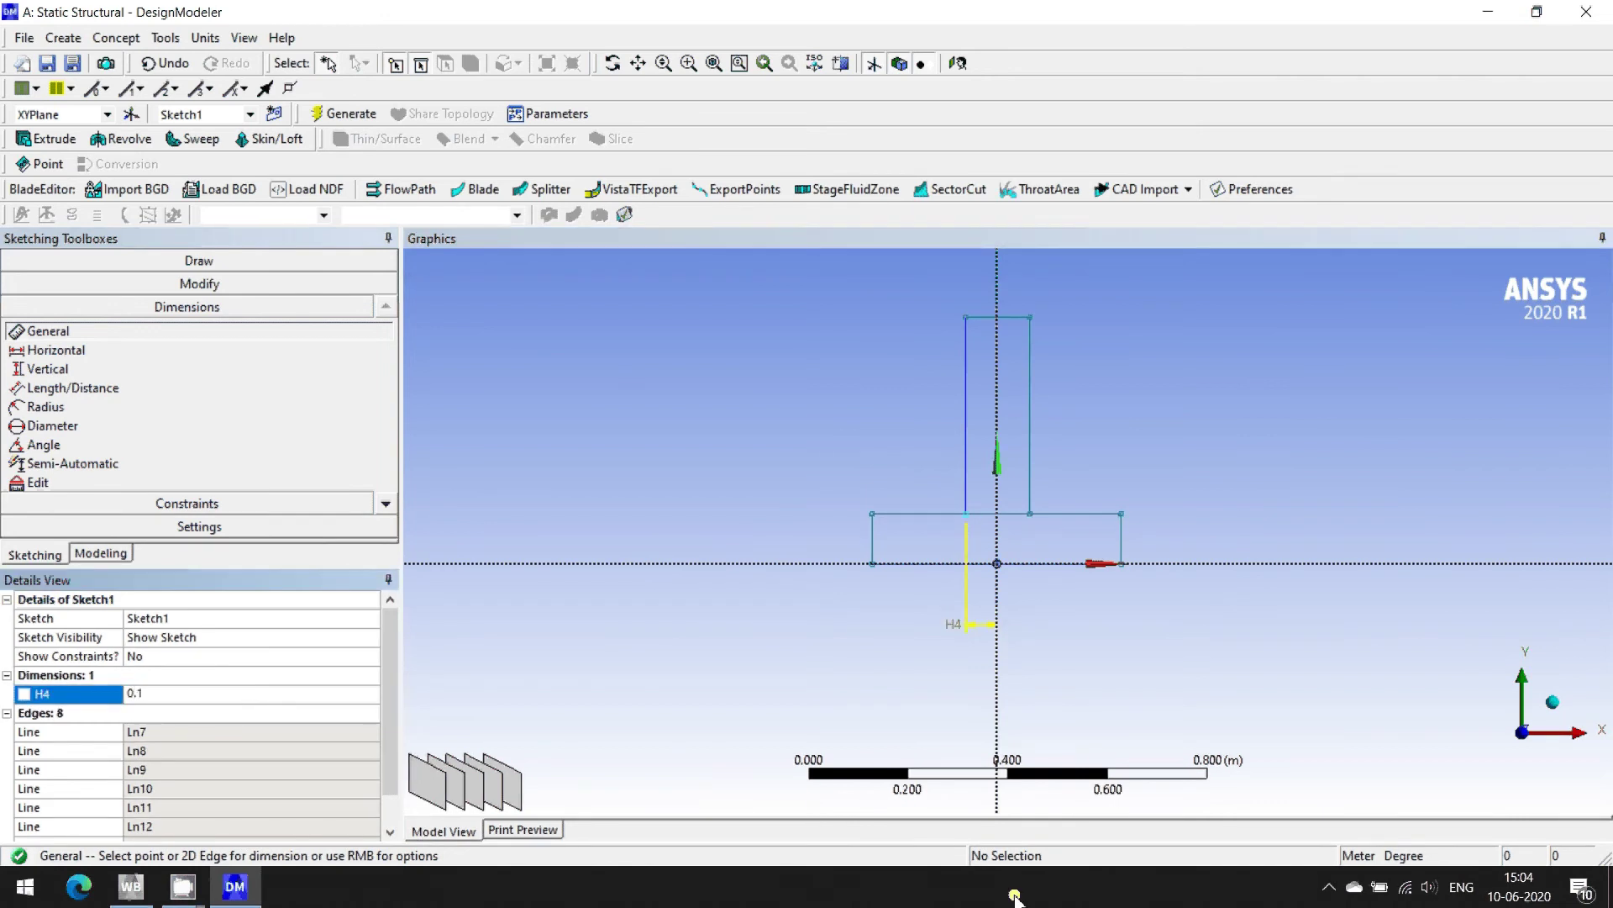
text(01)
key(Return)
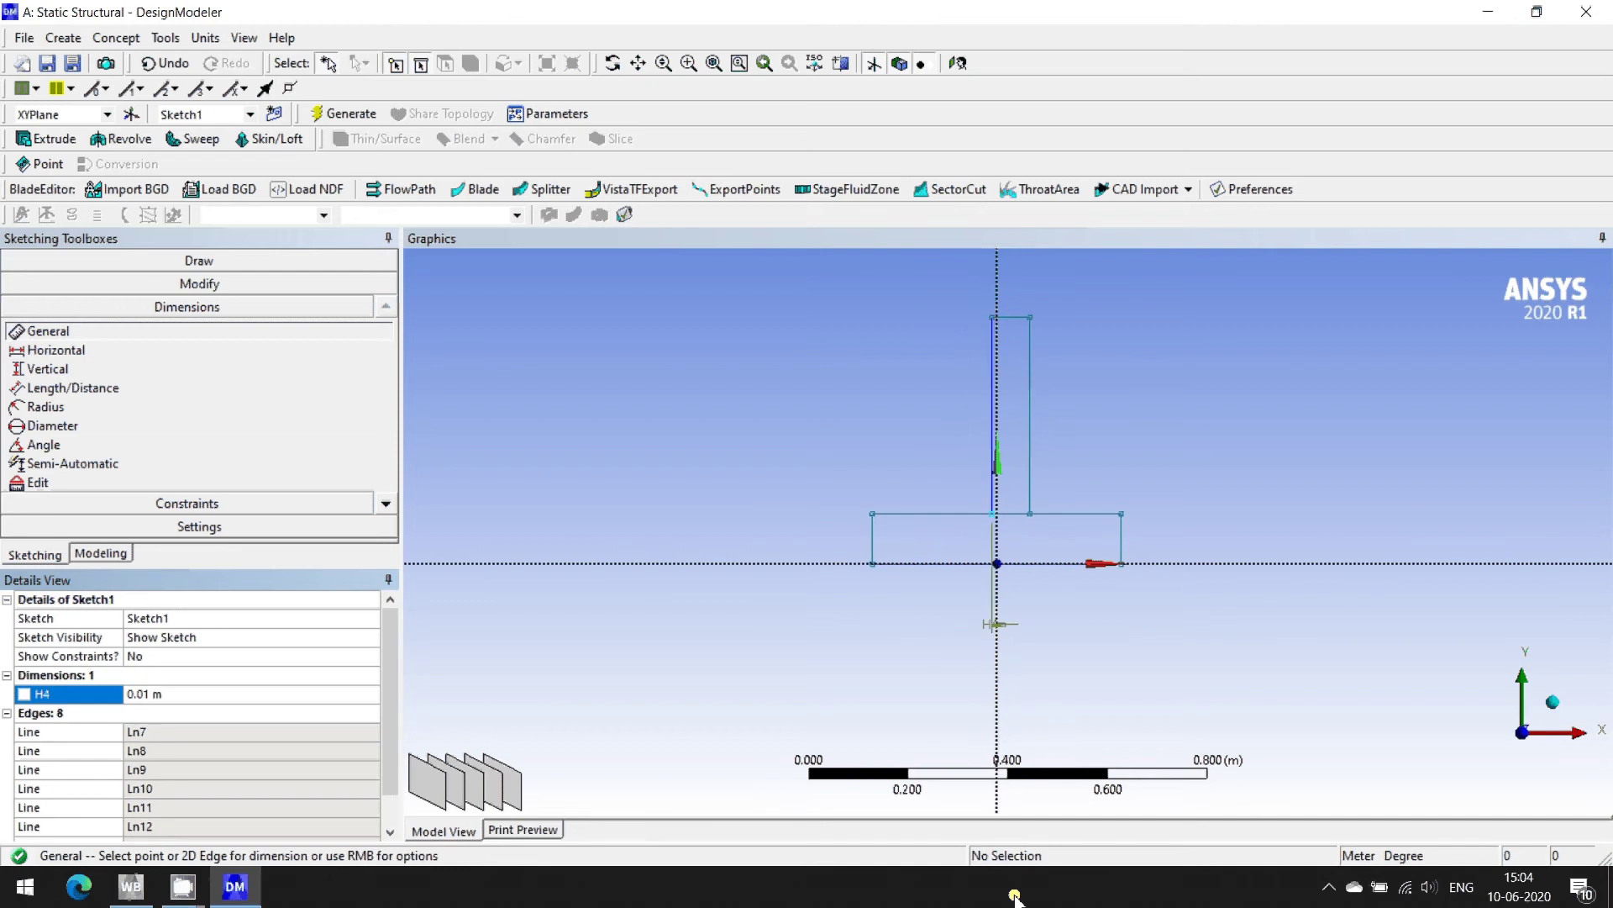
click(312, 697)
text(0.1)
key(Return)
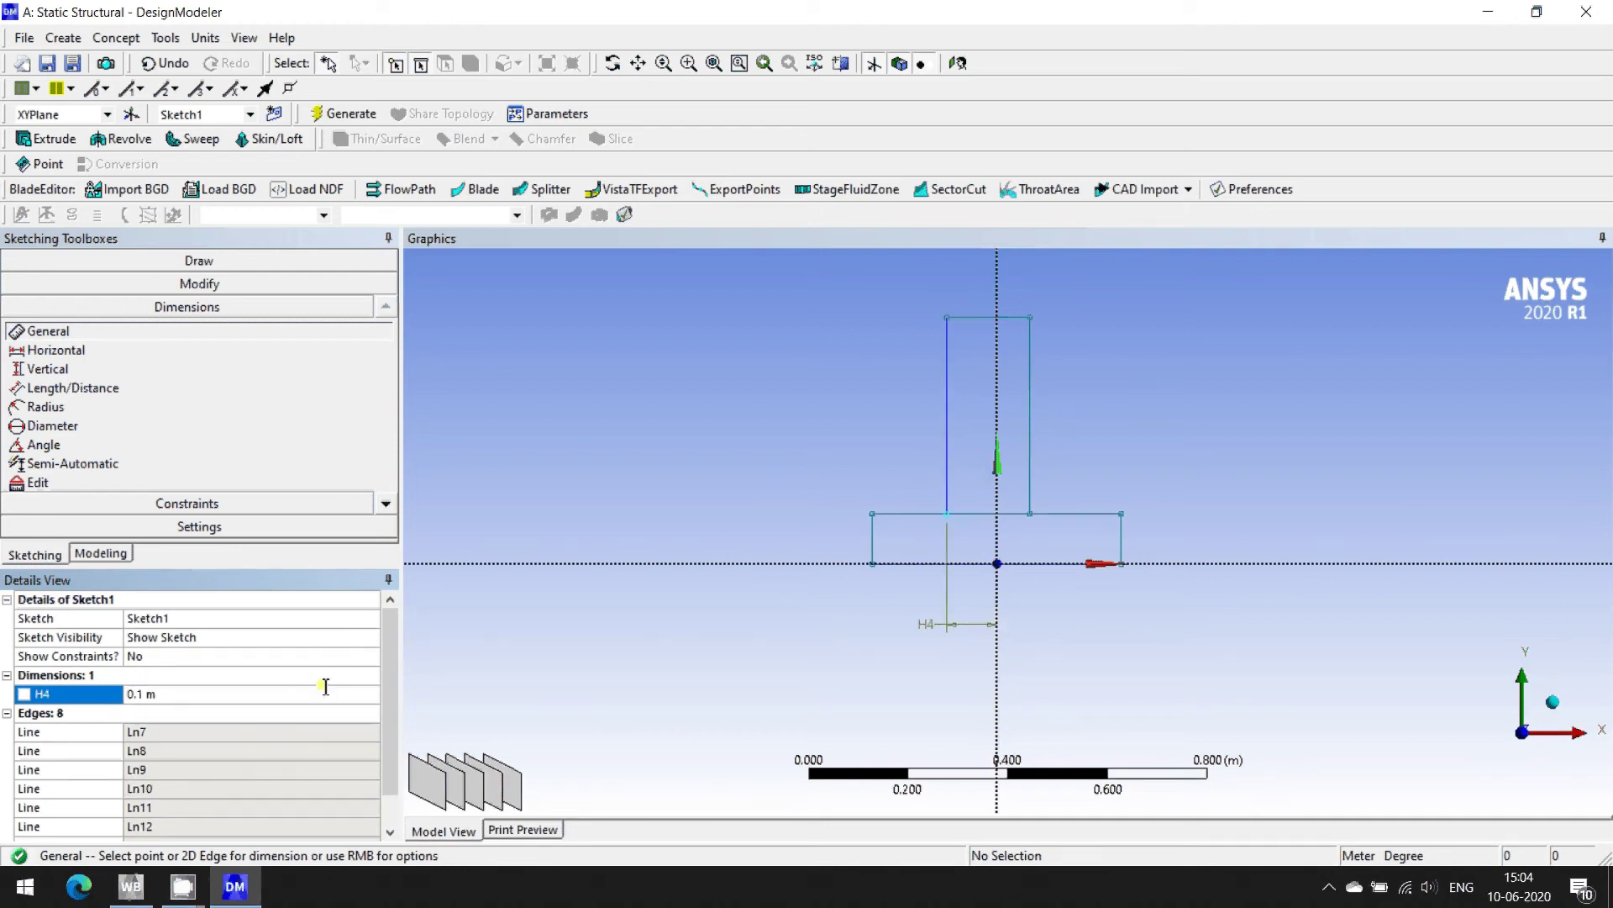
- Dimension the upper rectangle's top edge and set its width to 0.2 m
click(967, 317)
click(968, 303)
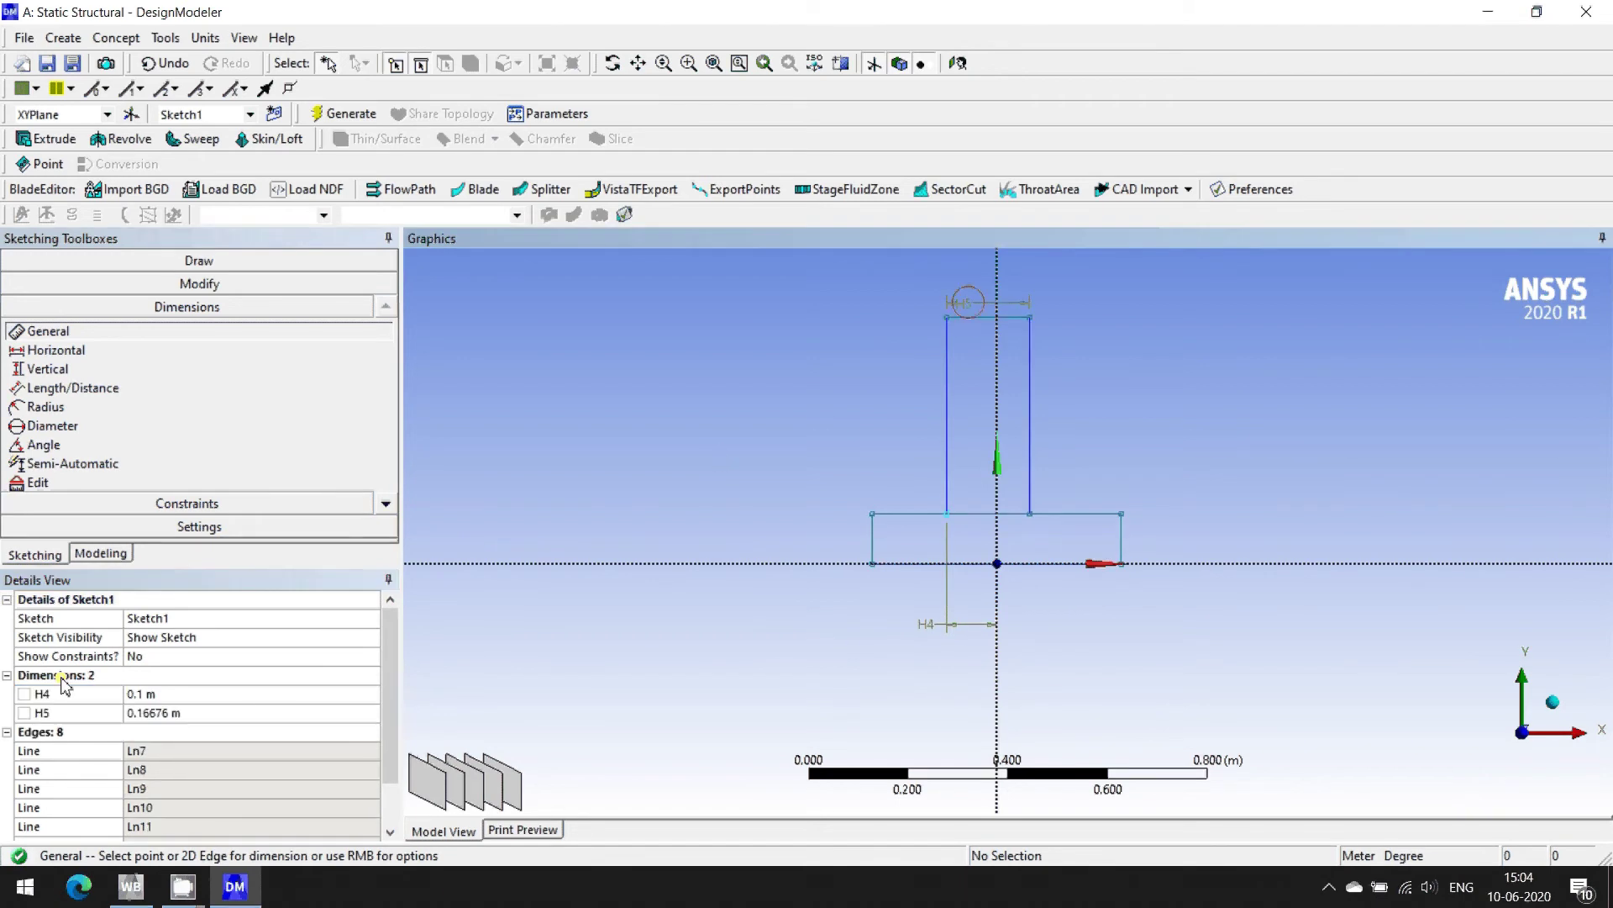
click(190, 713)
text(0.2)
key(Return)
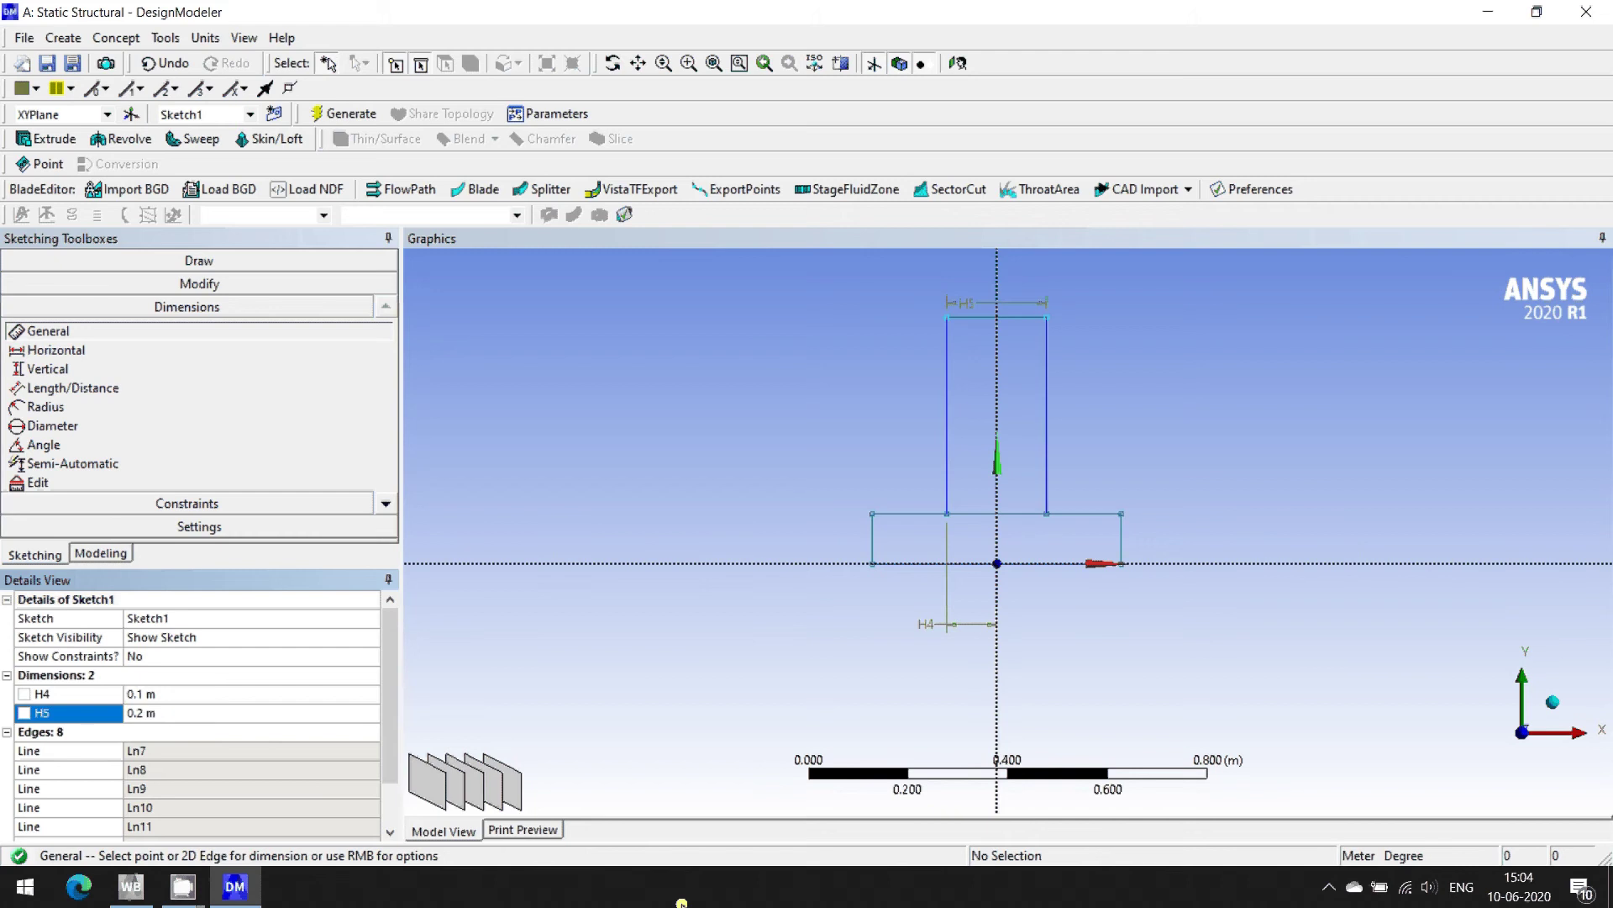
- Dimension the upper rectangle's right edge and set its height to 0.4 m
click(1042, 425)
click(1097, 437)
click(288, 732)
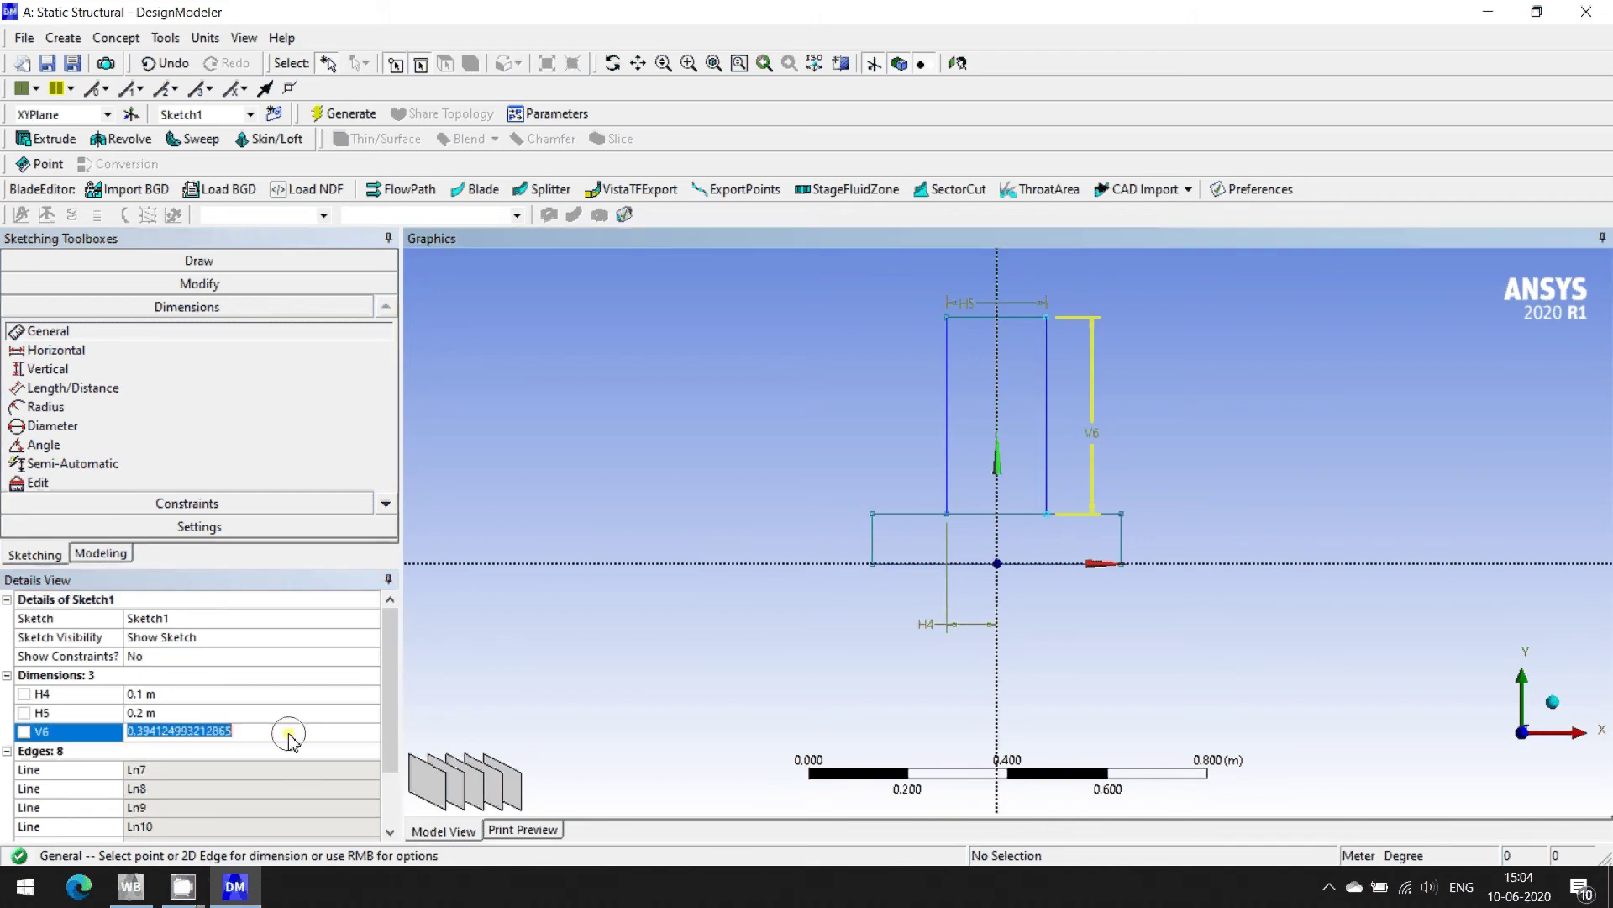
text(0.4)
key(Return)
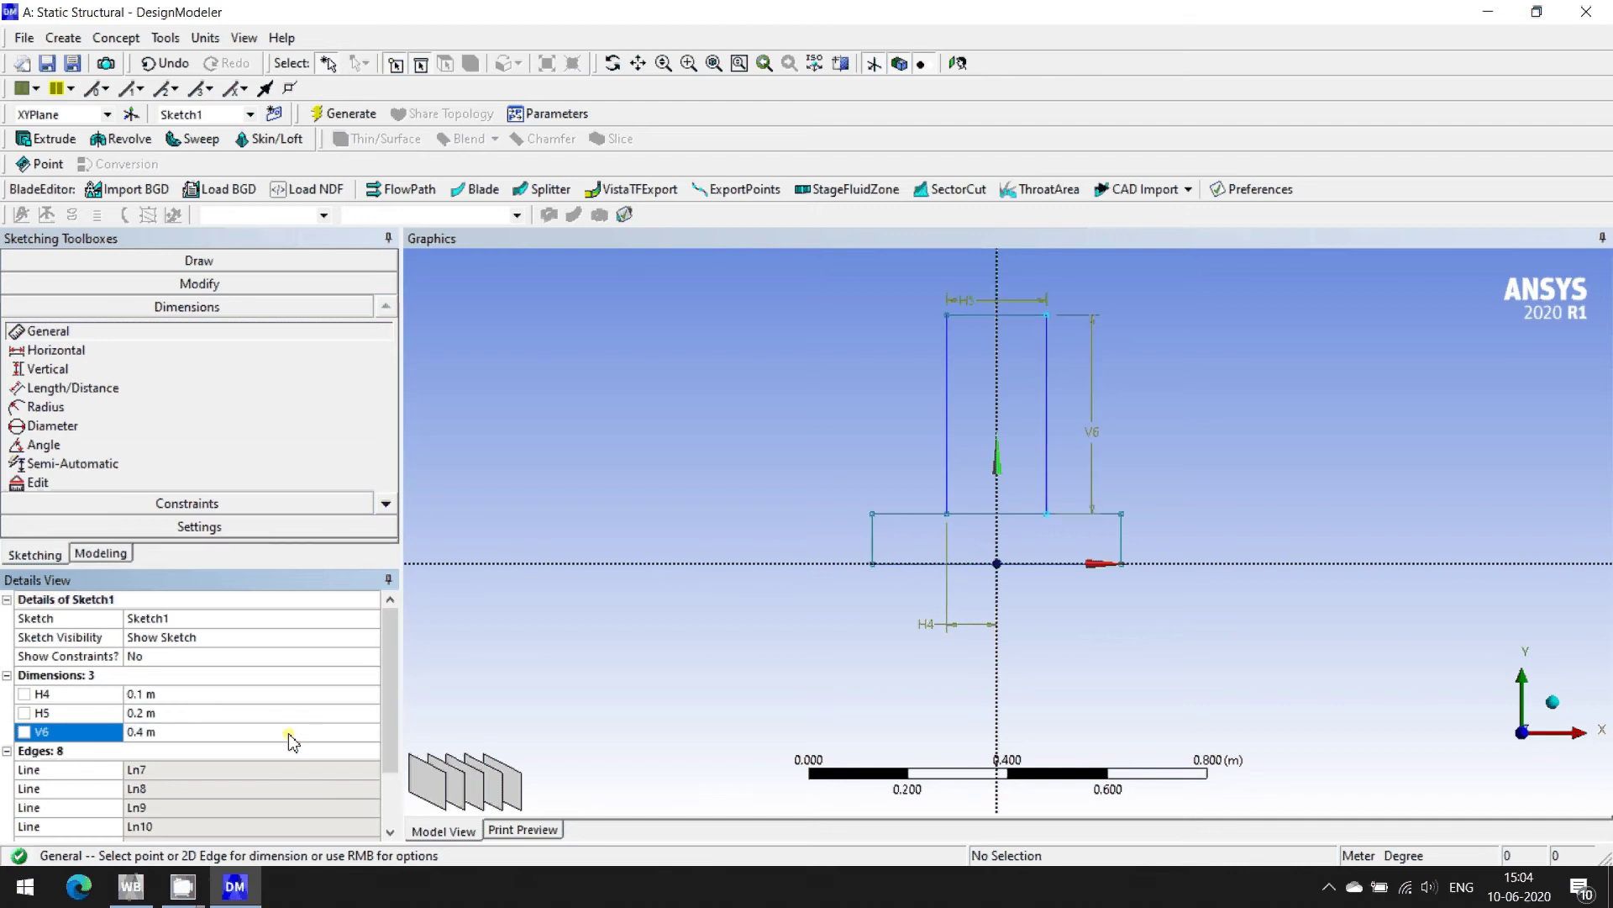
- Delete the upright rectangle's three dimensions: the width, the offset from the Y axis and the height
click(108, 259)
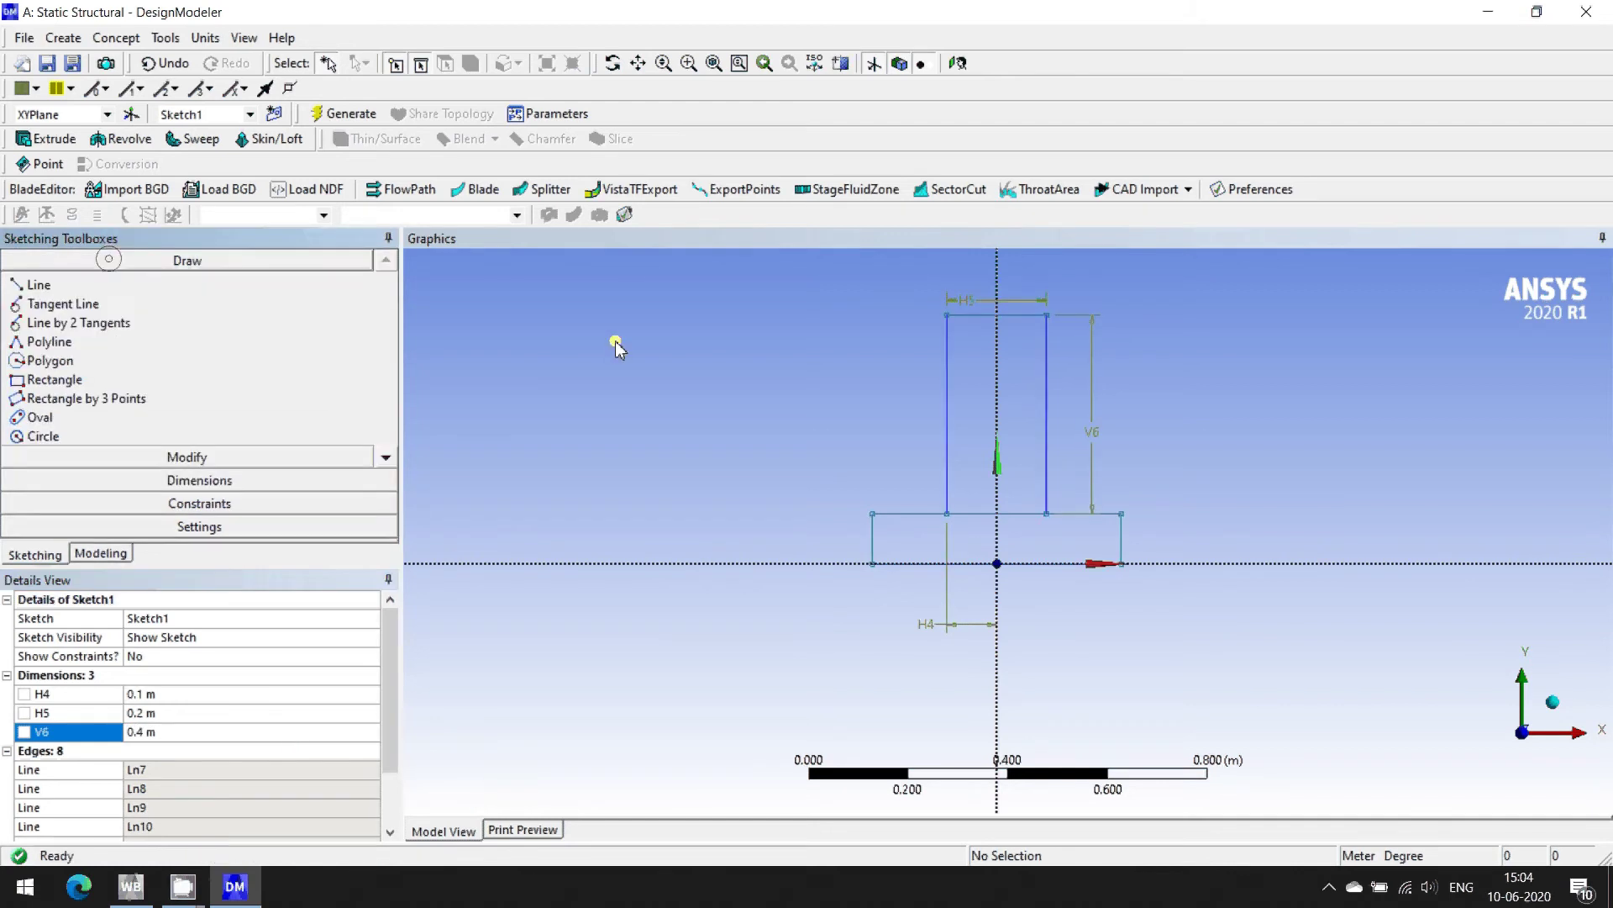
click(947, 303)
key(Delete)
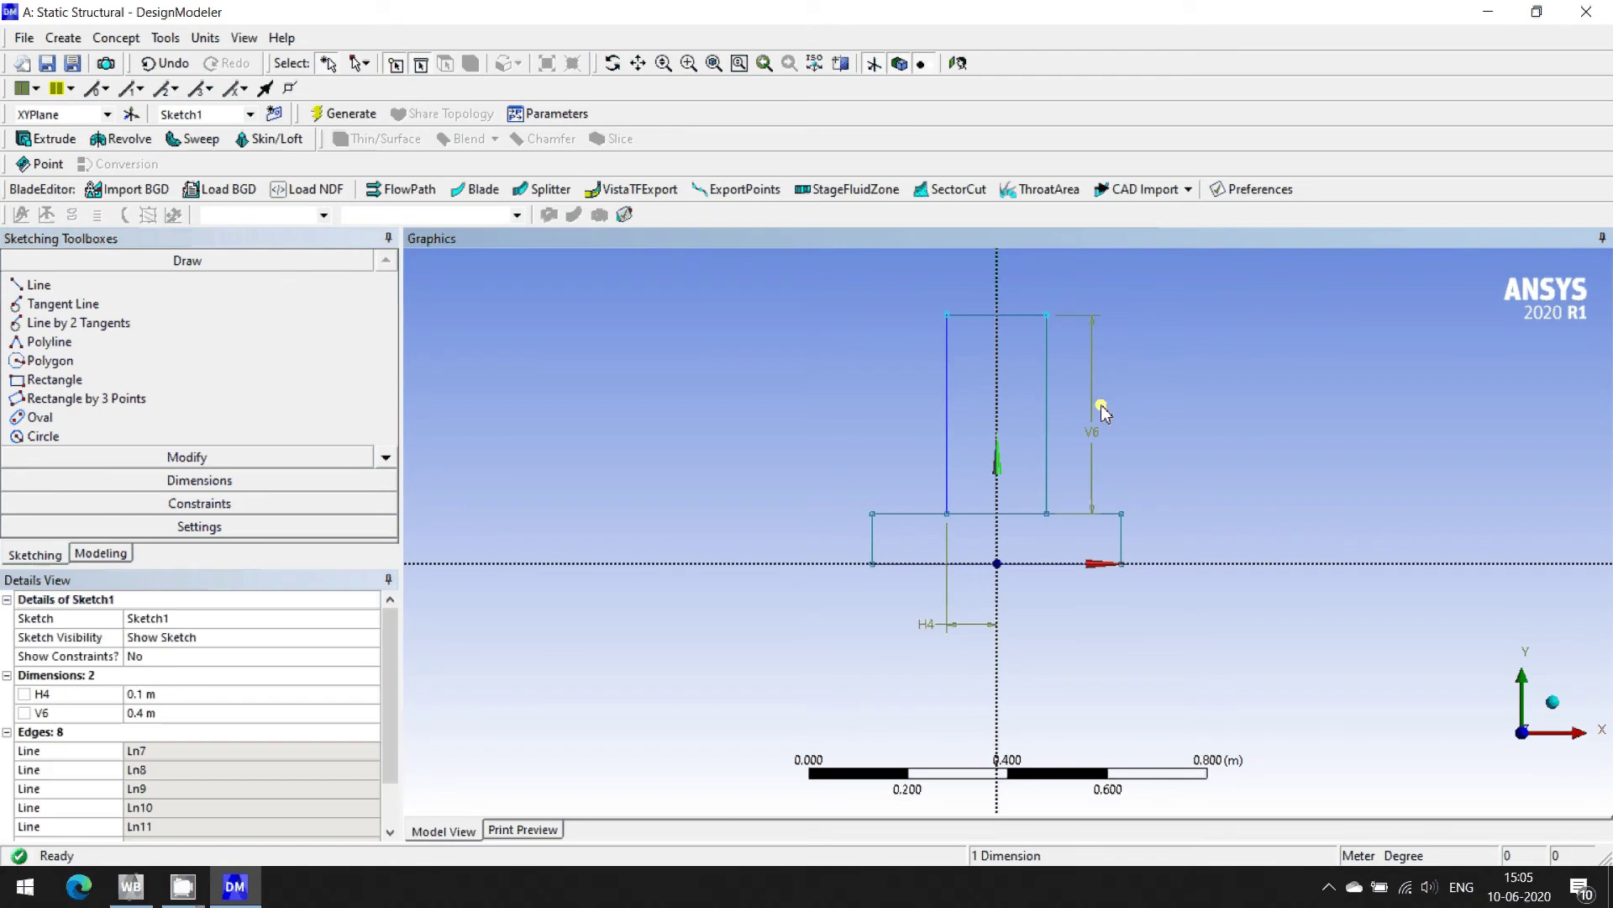
click(1101, 407)
click(934, 626)
key(Delete)
click(1093, 457)
key(Delete)
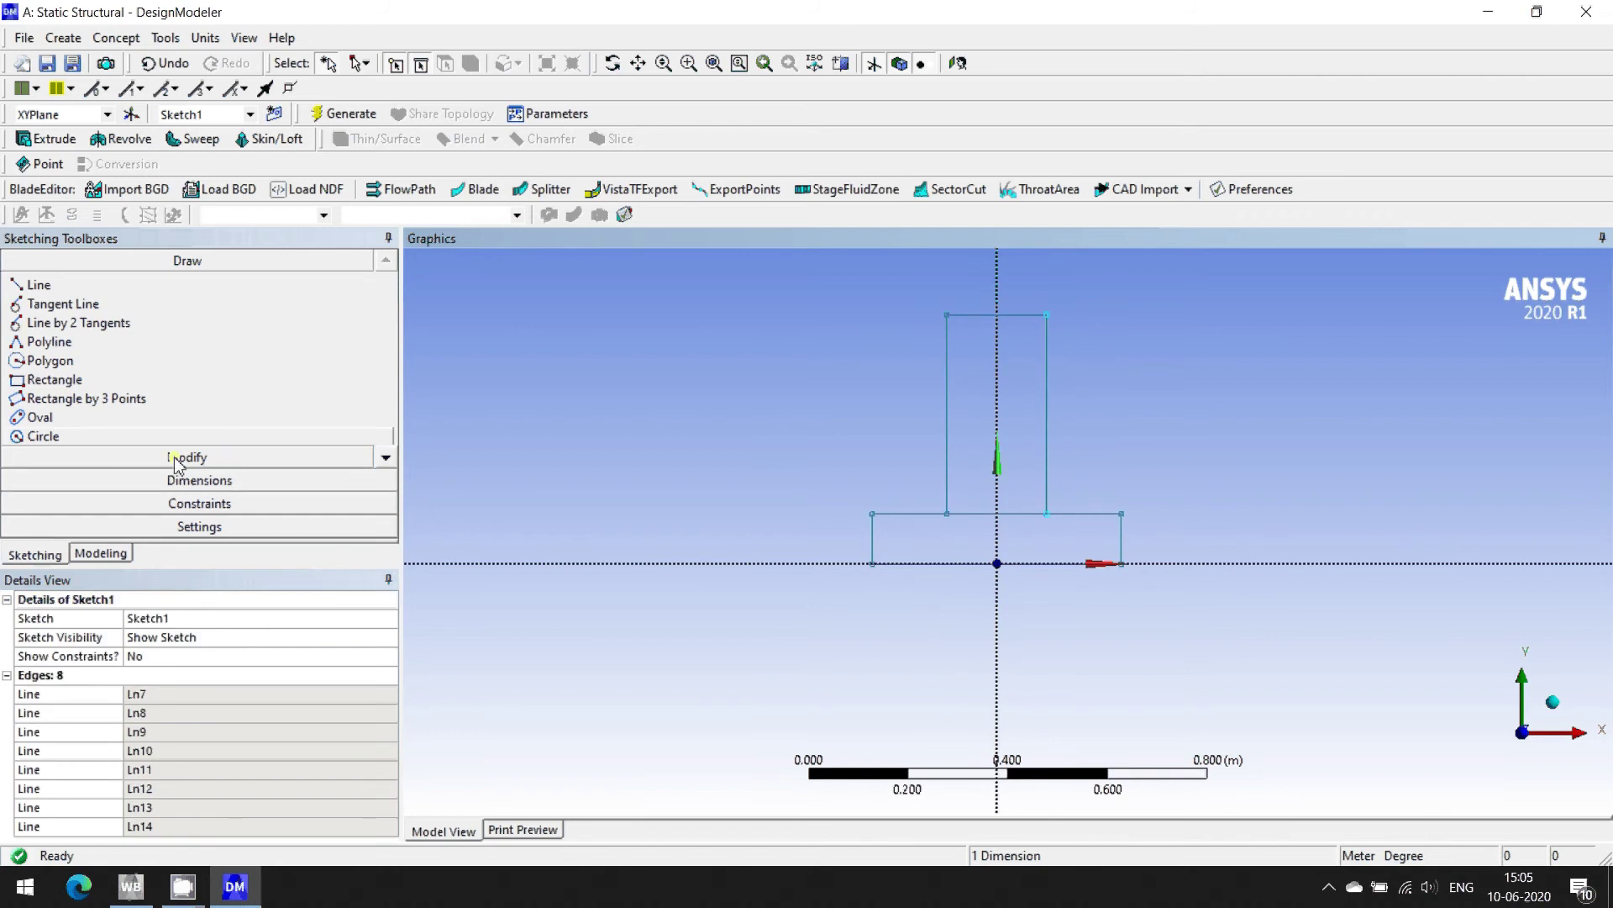
- Sketch a third, horizontal rectangle about 0.62 m wide and 0.08 m high just above the upright rectangle, across the Y axis
click(60, 383)
click(857, 302)
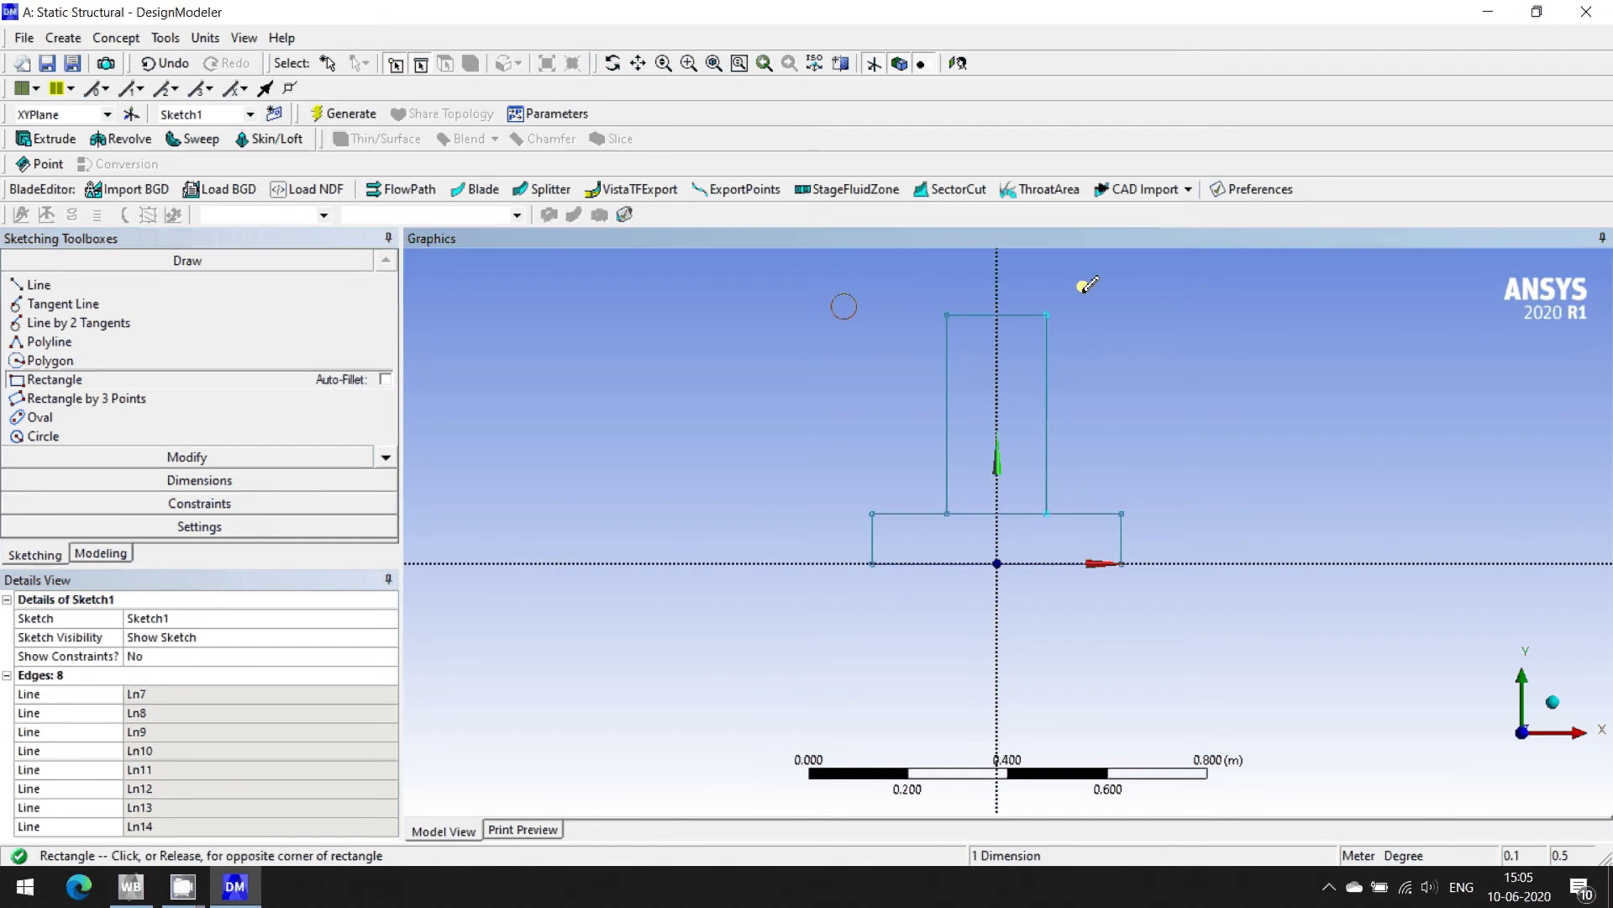
click(1150, 264)
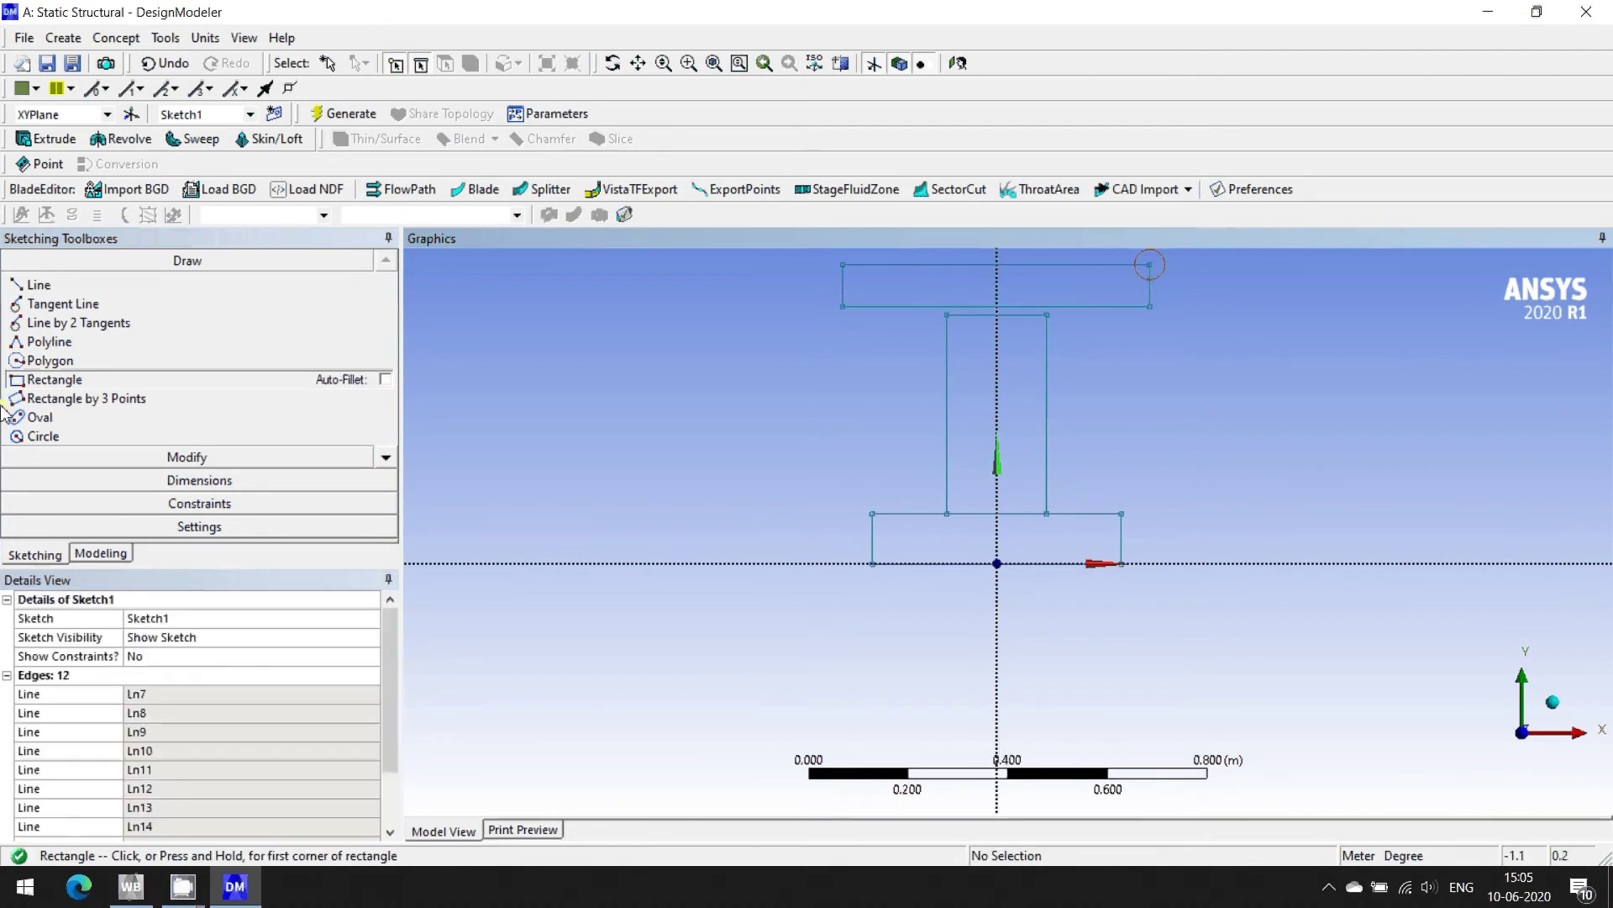
- Dimension the vertical distance from the top rectangle's lower-left corner to the X axis and set it to 0.5 m
click(170, 481)
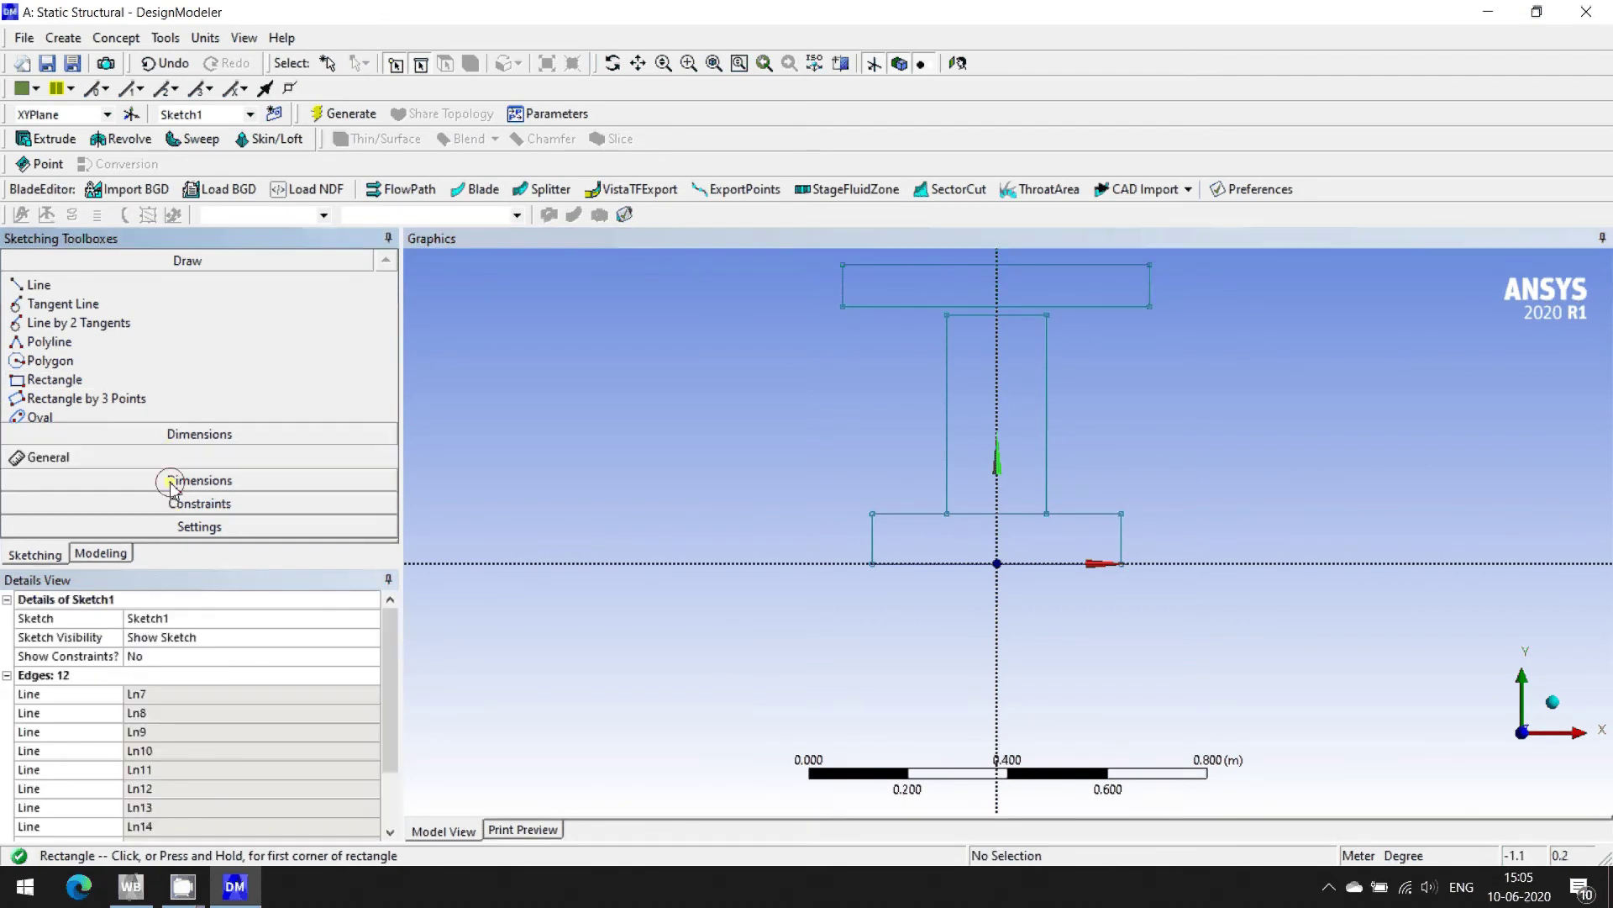
click(845, 309)
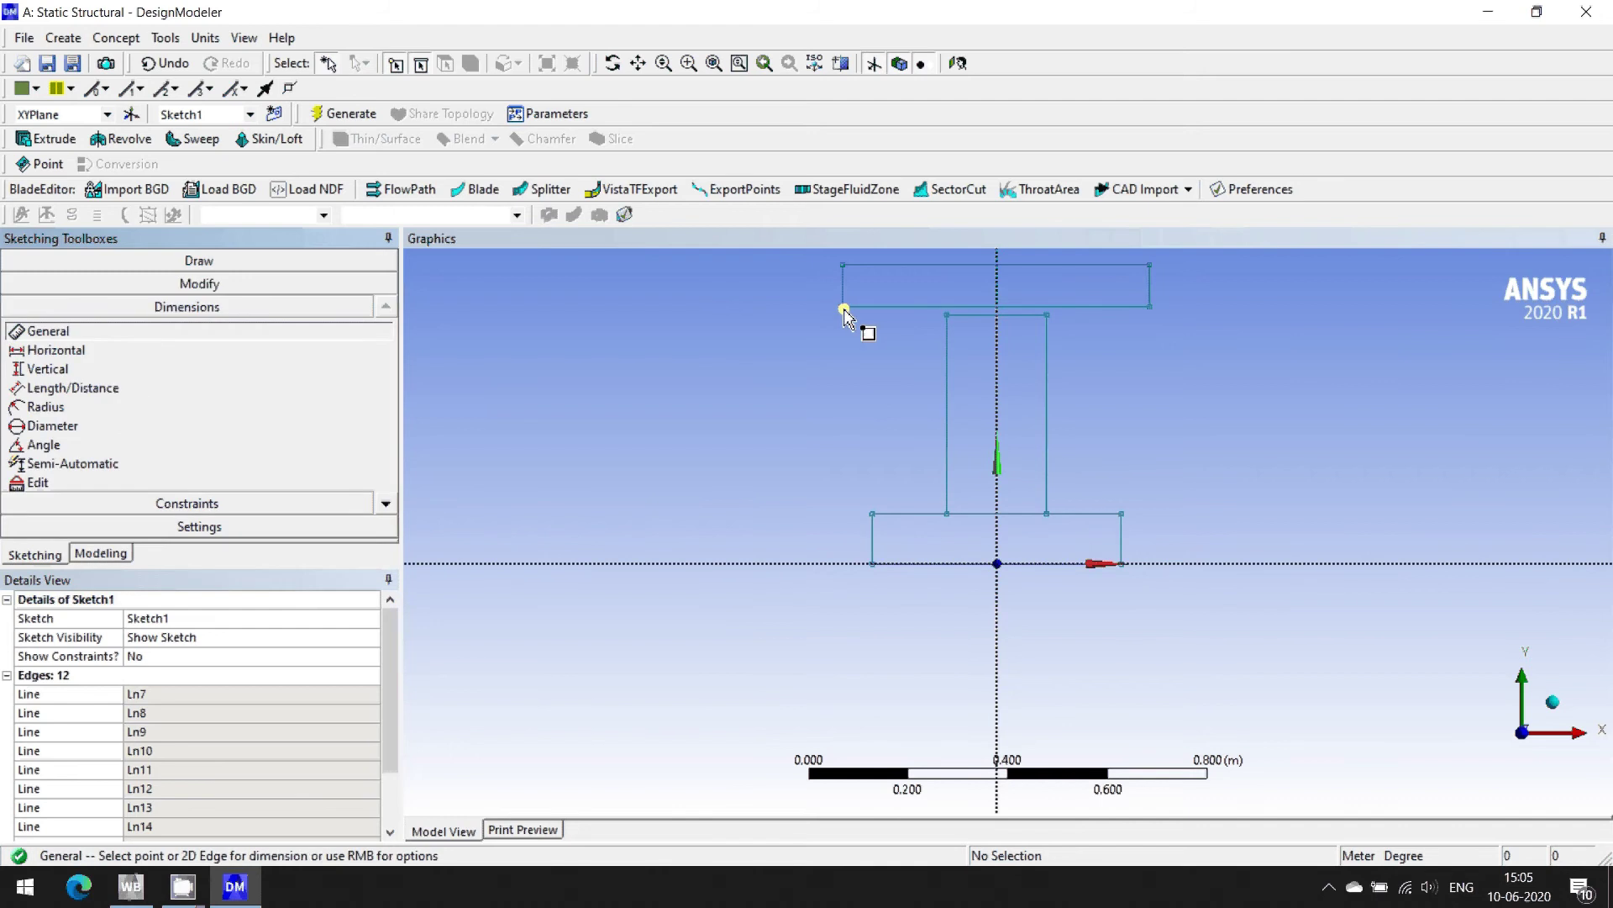
click(832, 563)
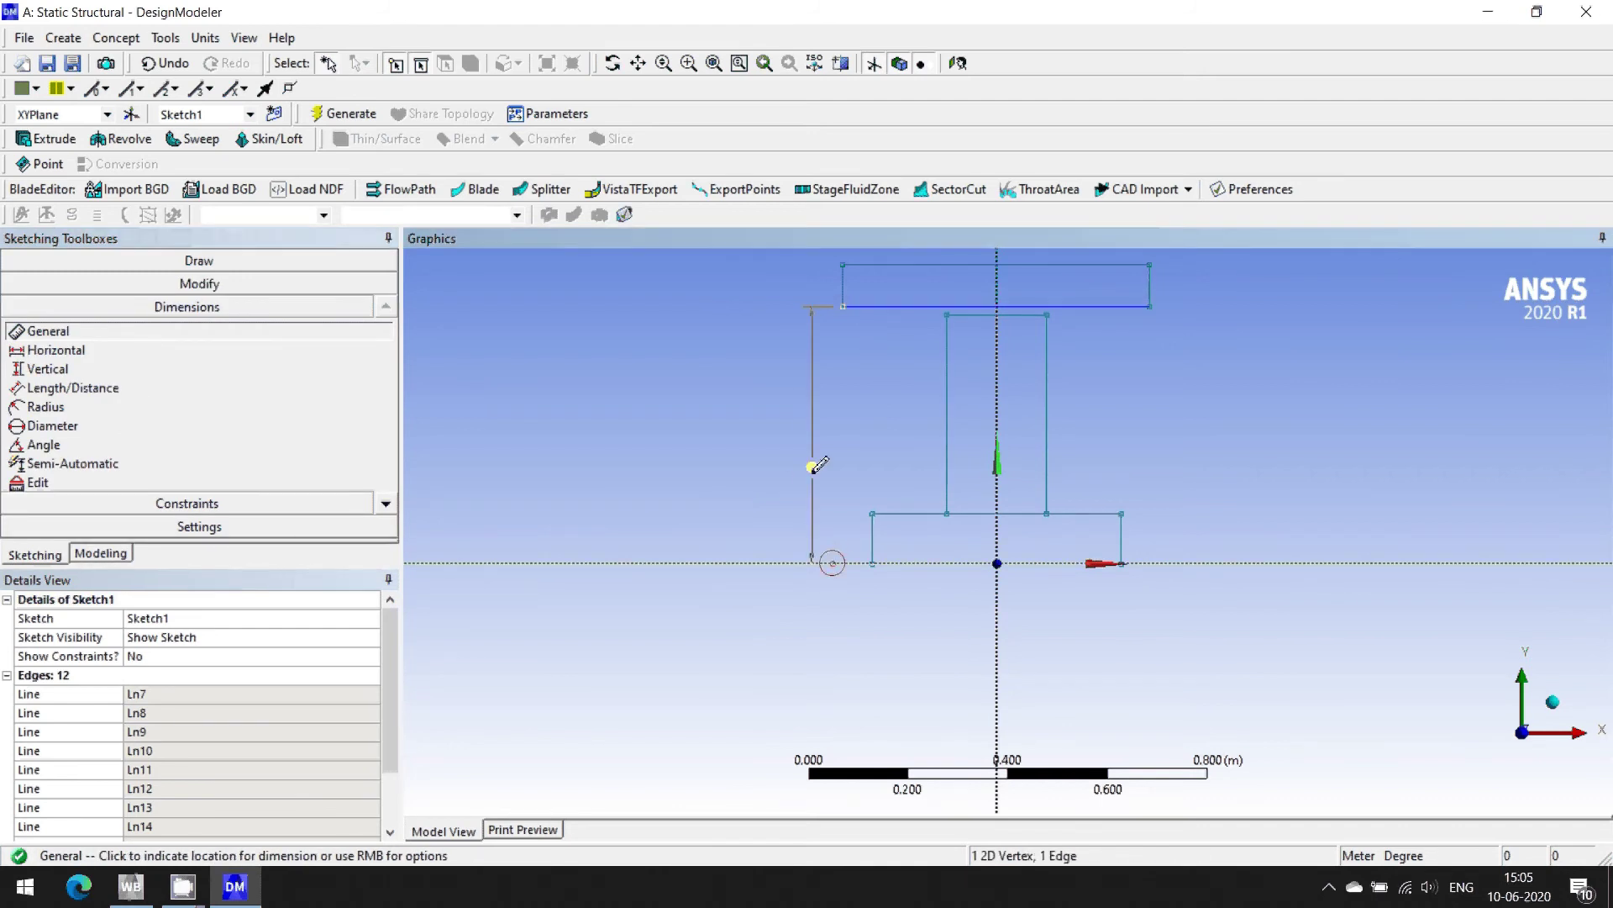
click(808, 467)
click(251, 694)
text(0.5)
key(Return)
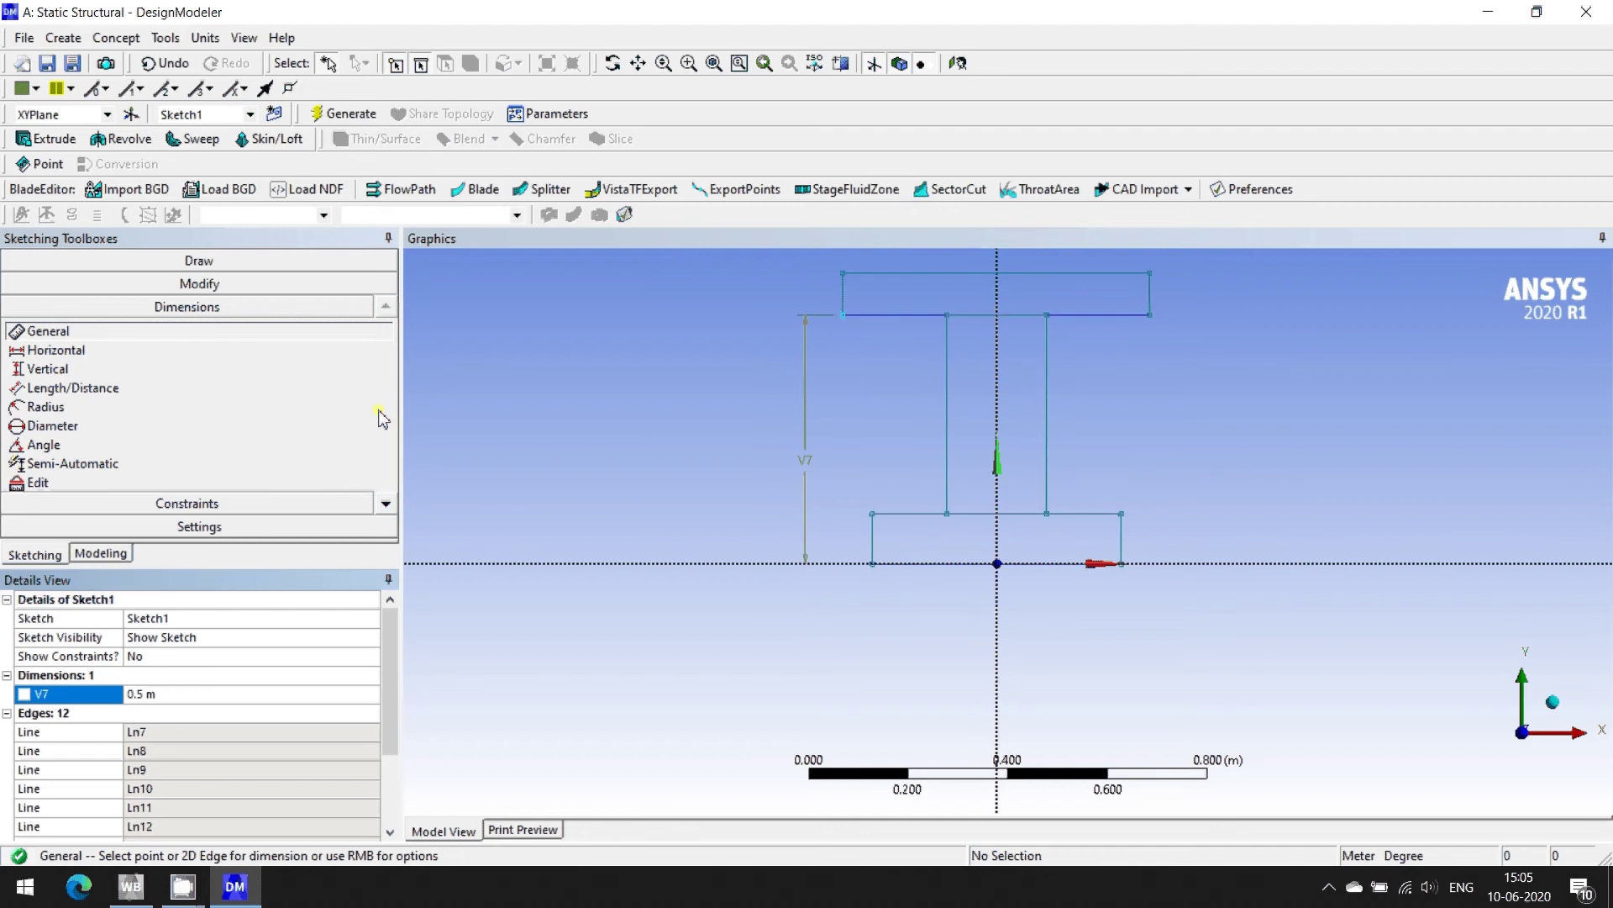
- Dimension the horizontal distance from the top rectangle's lower-left corner to the Y axis and set it to 0.25 m
click(845, 318)
click(994, 704)
click(987, 660)
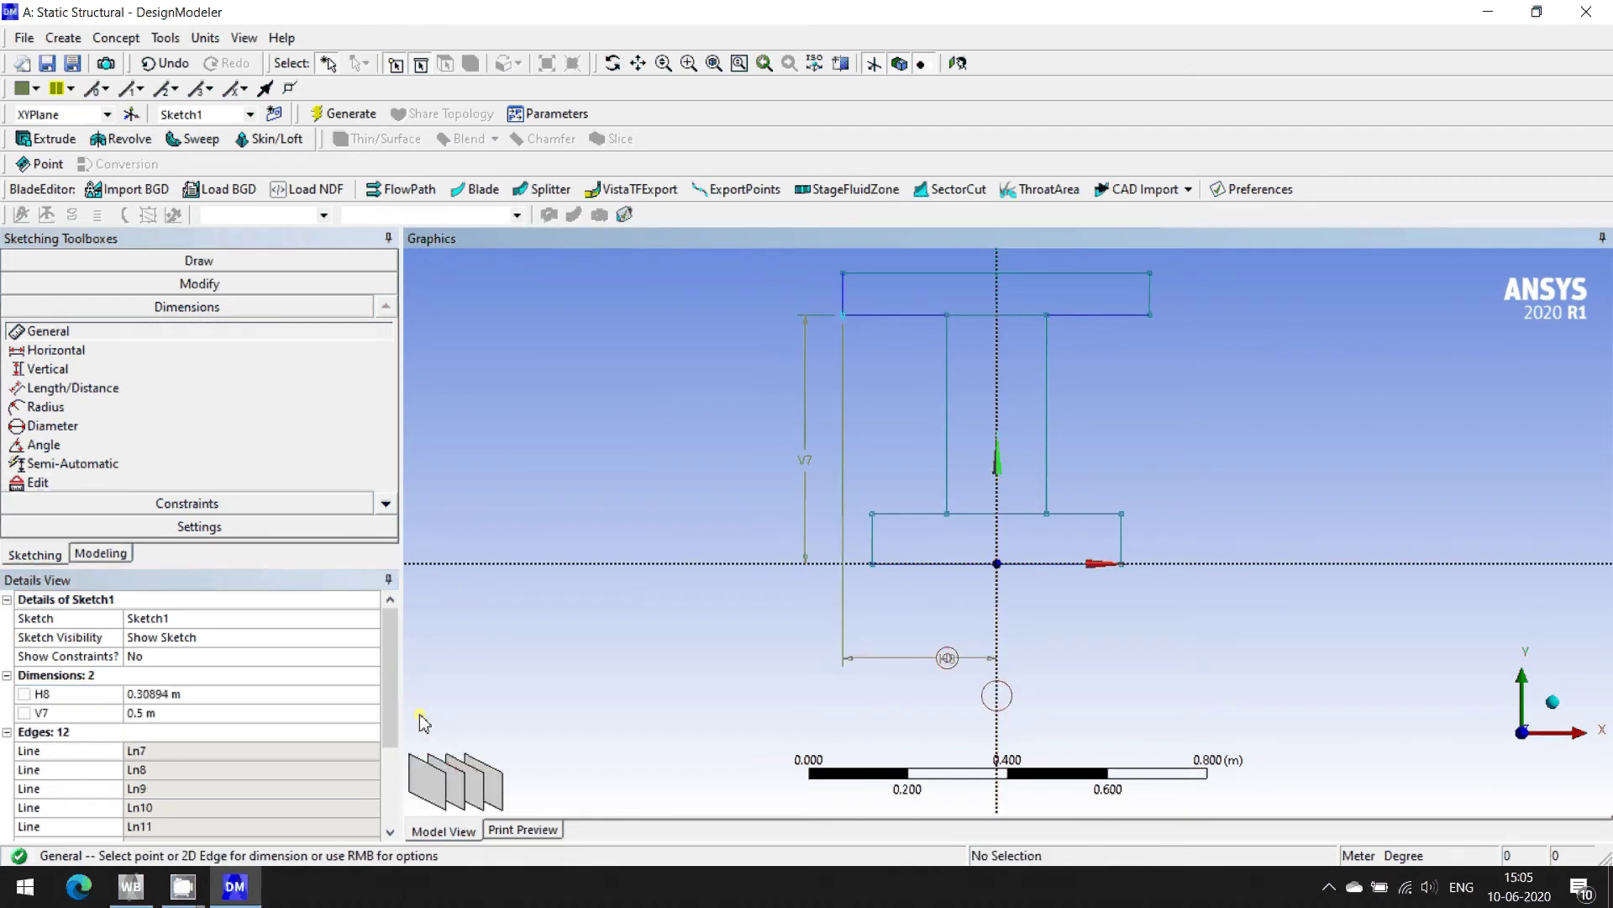
click(207, 694)
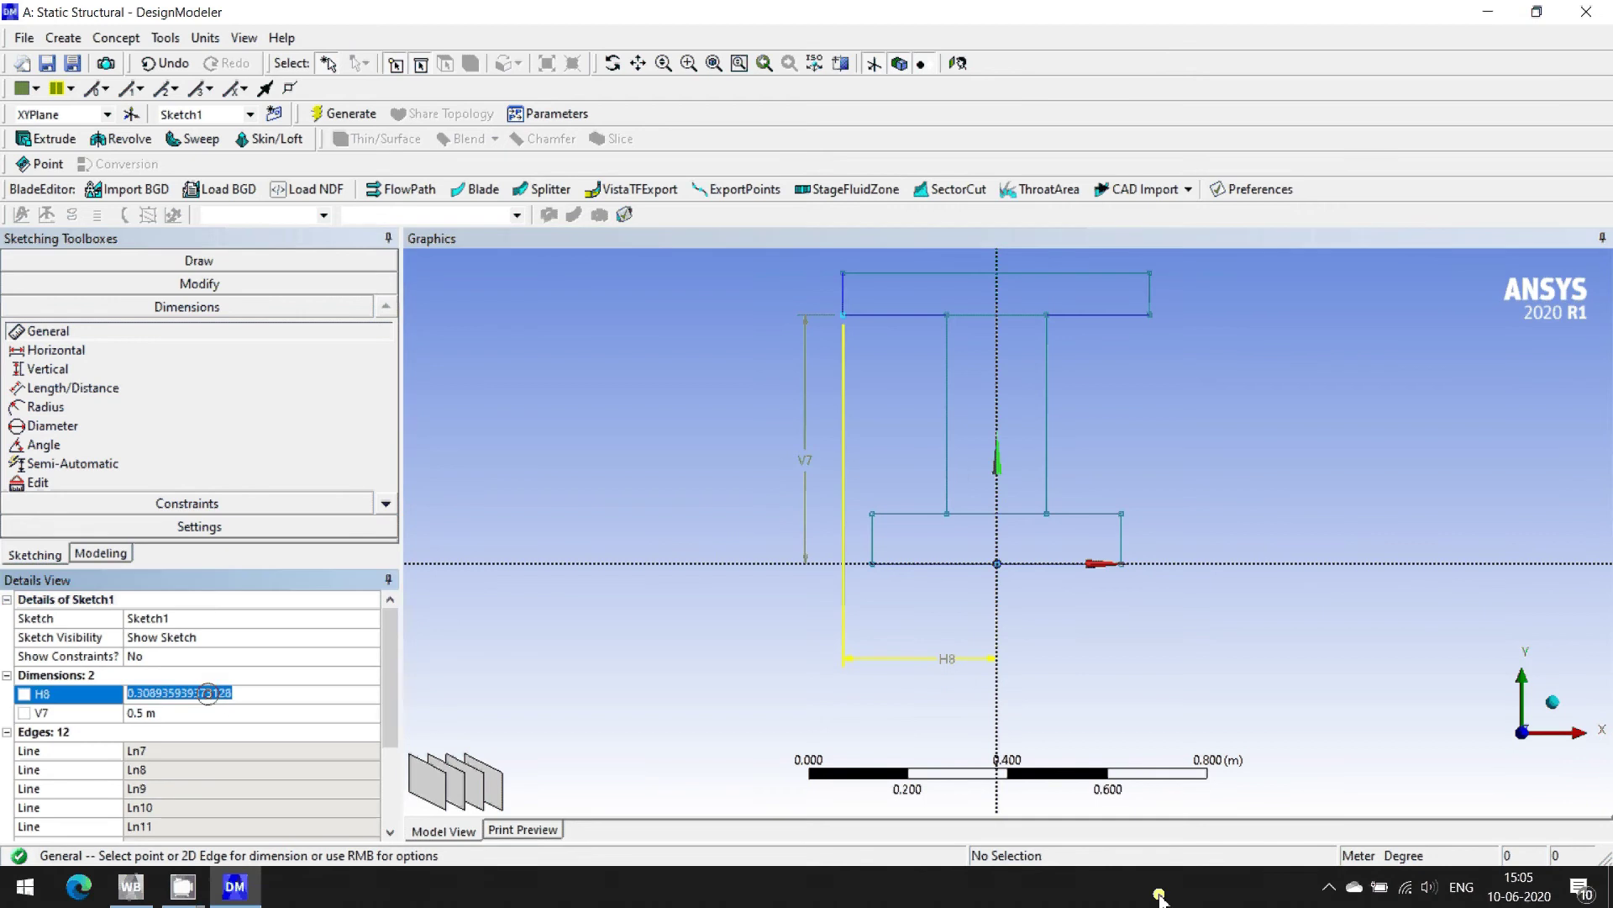
text(0.25)
key(Return)
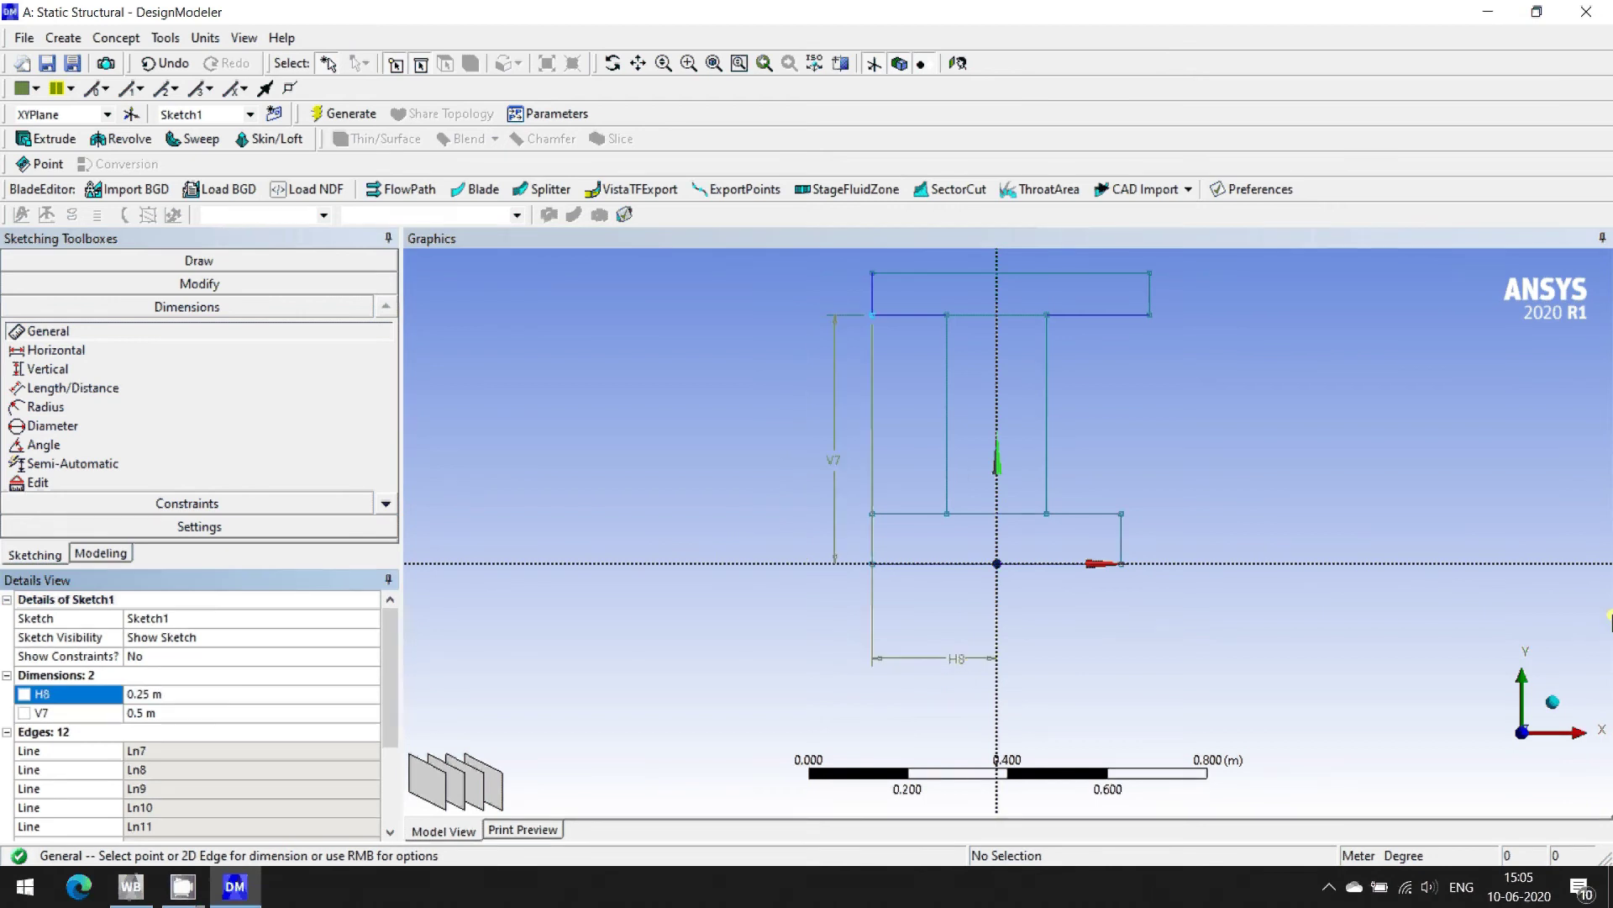
- Dimension the top rectangle's upper edge and set its width to 0.5 m
click(1050, 272)
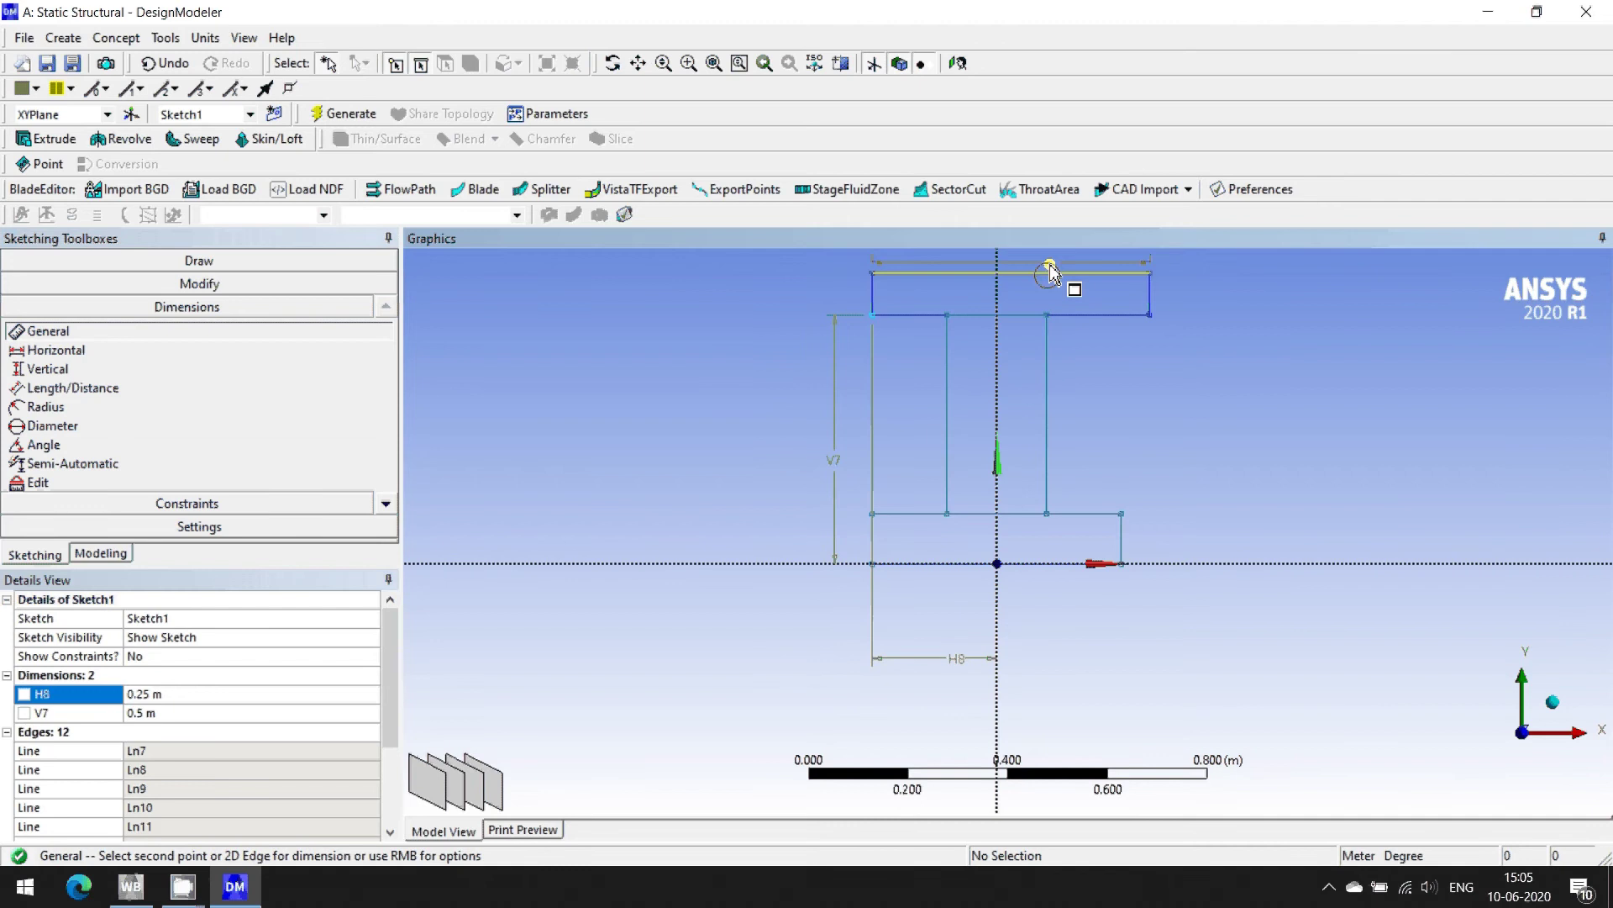
click(1052, 270)
click(252, 712)
text(0.5)
key(Return)
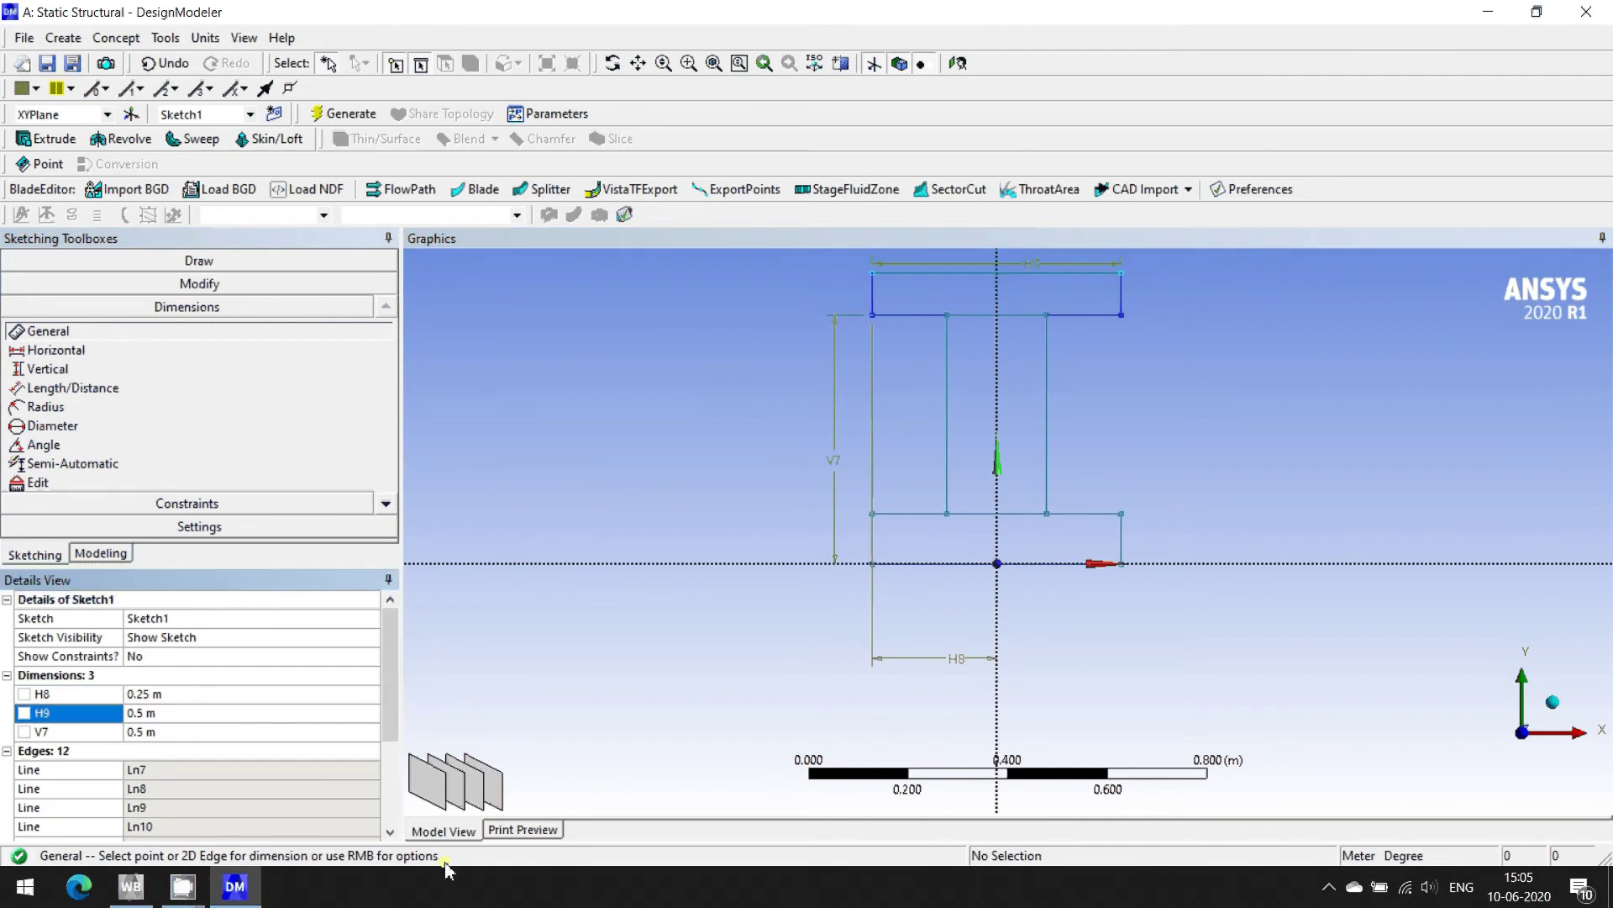
- Delete the top rectangle's three dimensions: the height above the X axis, the offset from the Y axis and the width
click(166, 266)
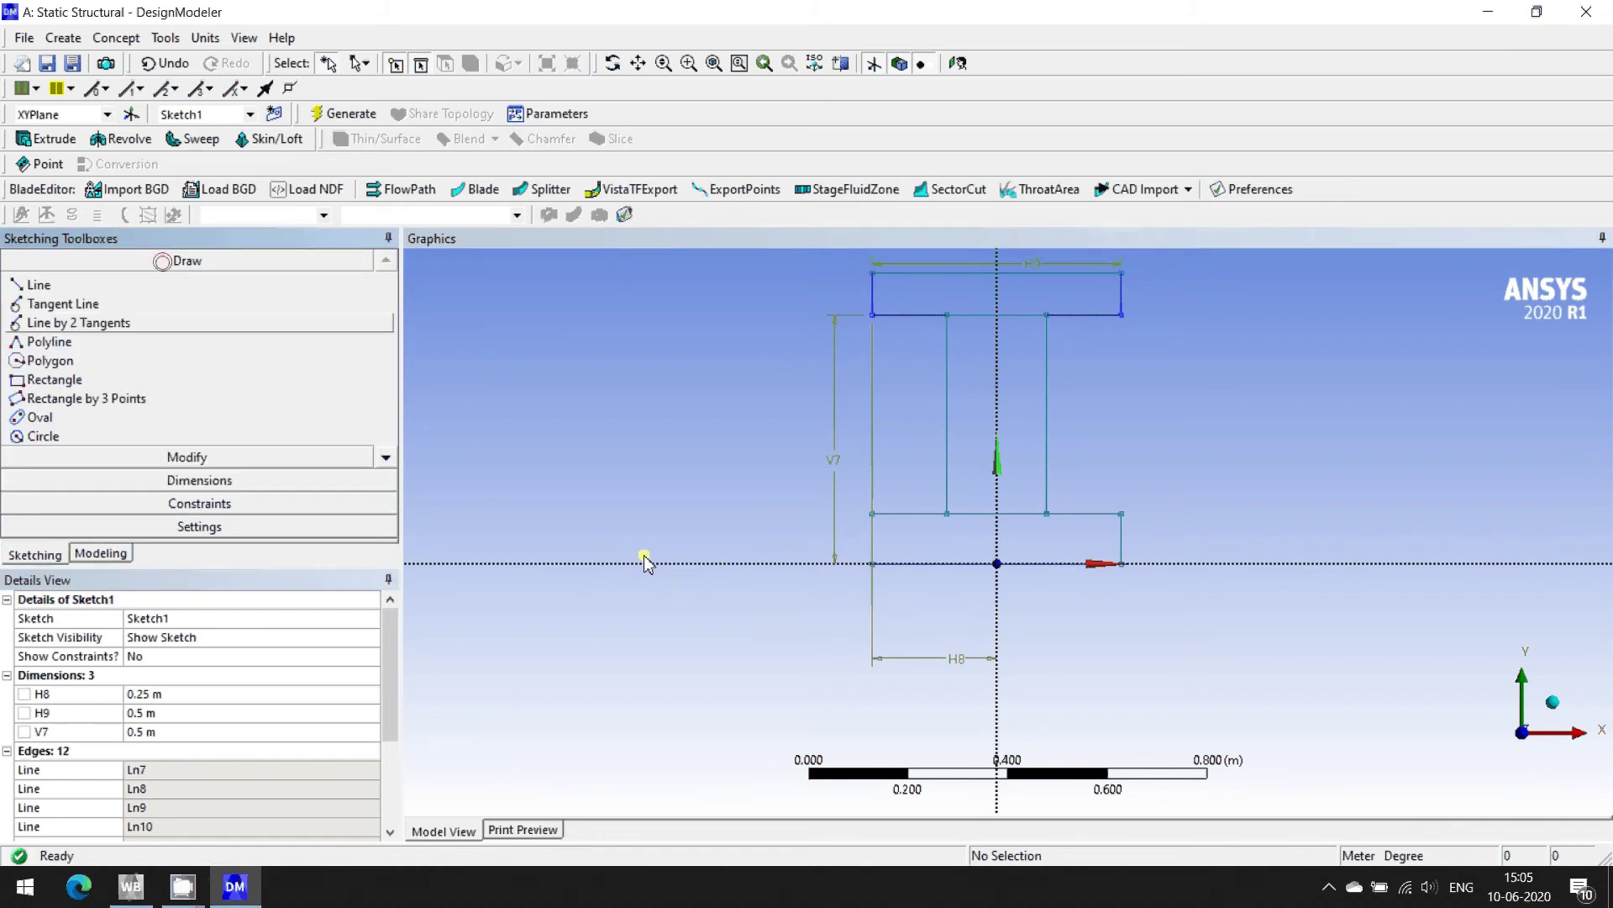
click(932, 653)
click(840, 523)
key(Delete)
click(946, 660)
key(Delete)
click(1047, 263)
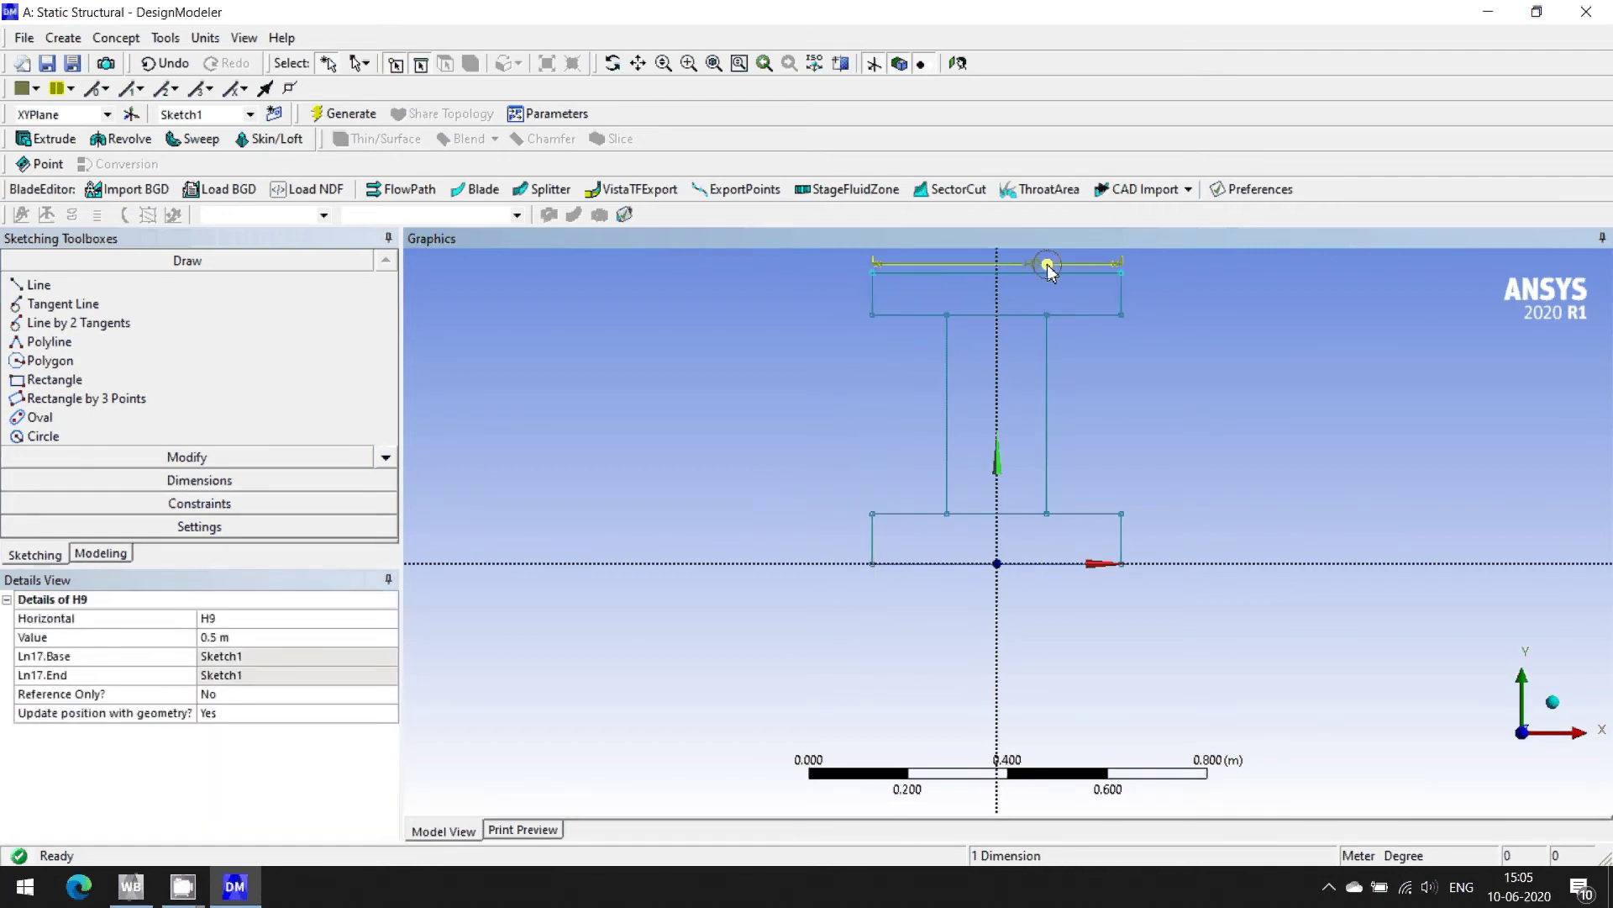
key(Delete)
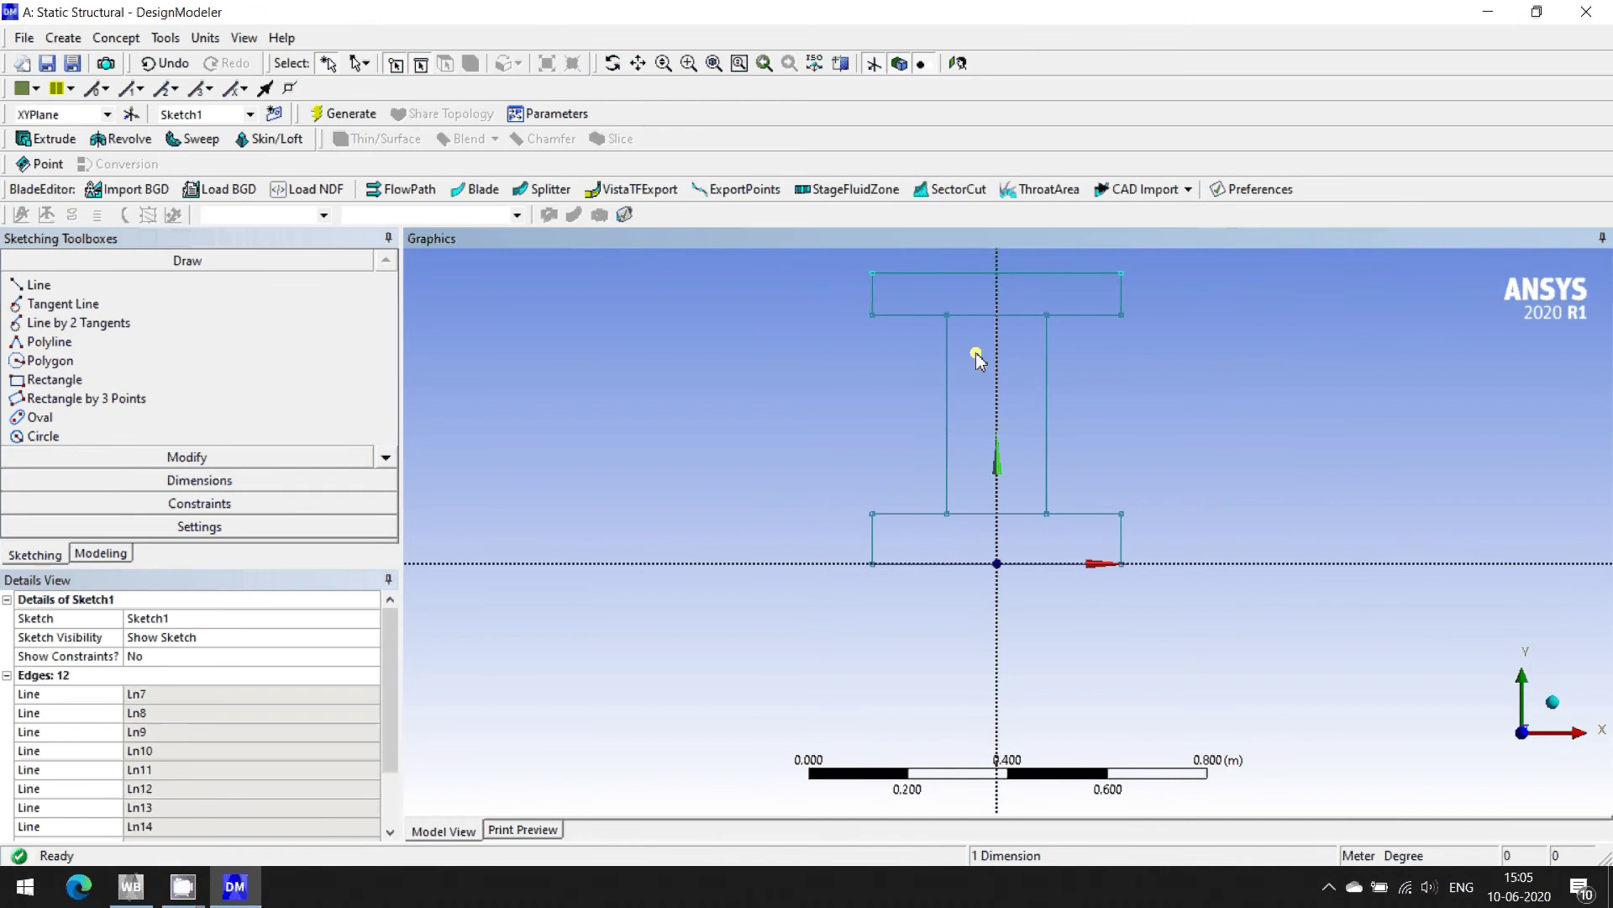
- Trim the inner line segments where the upright rectangle meets the top and bottom rectangles, leaving one closed I-shaped outline
click(168, 257)
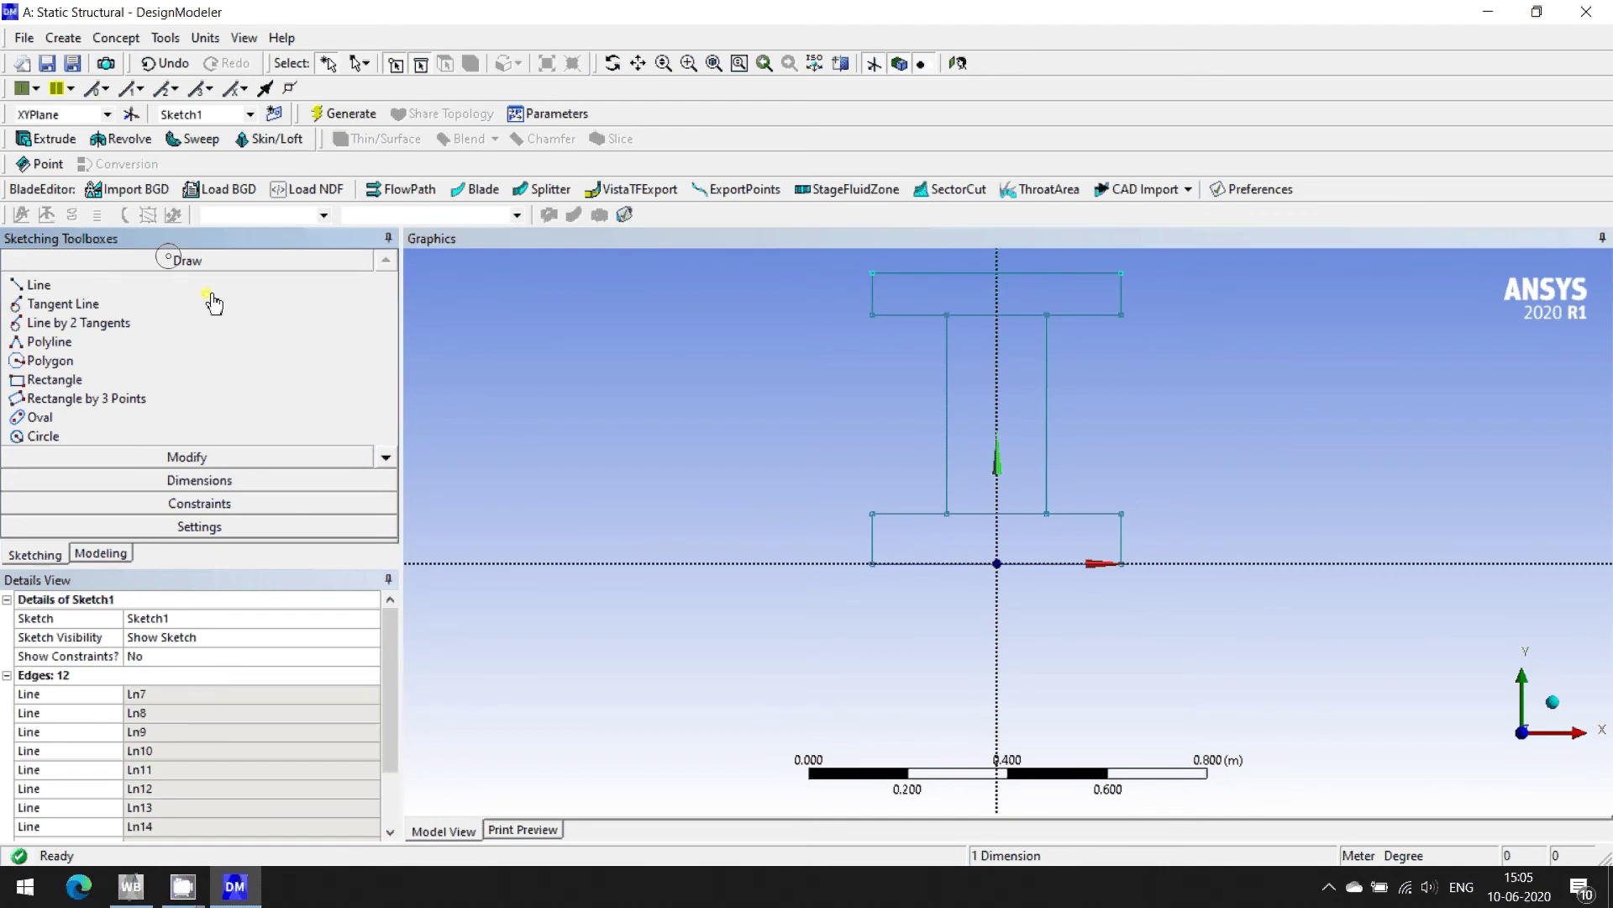
click(970, 318)
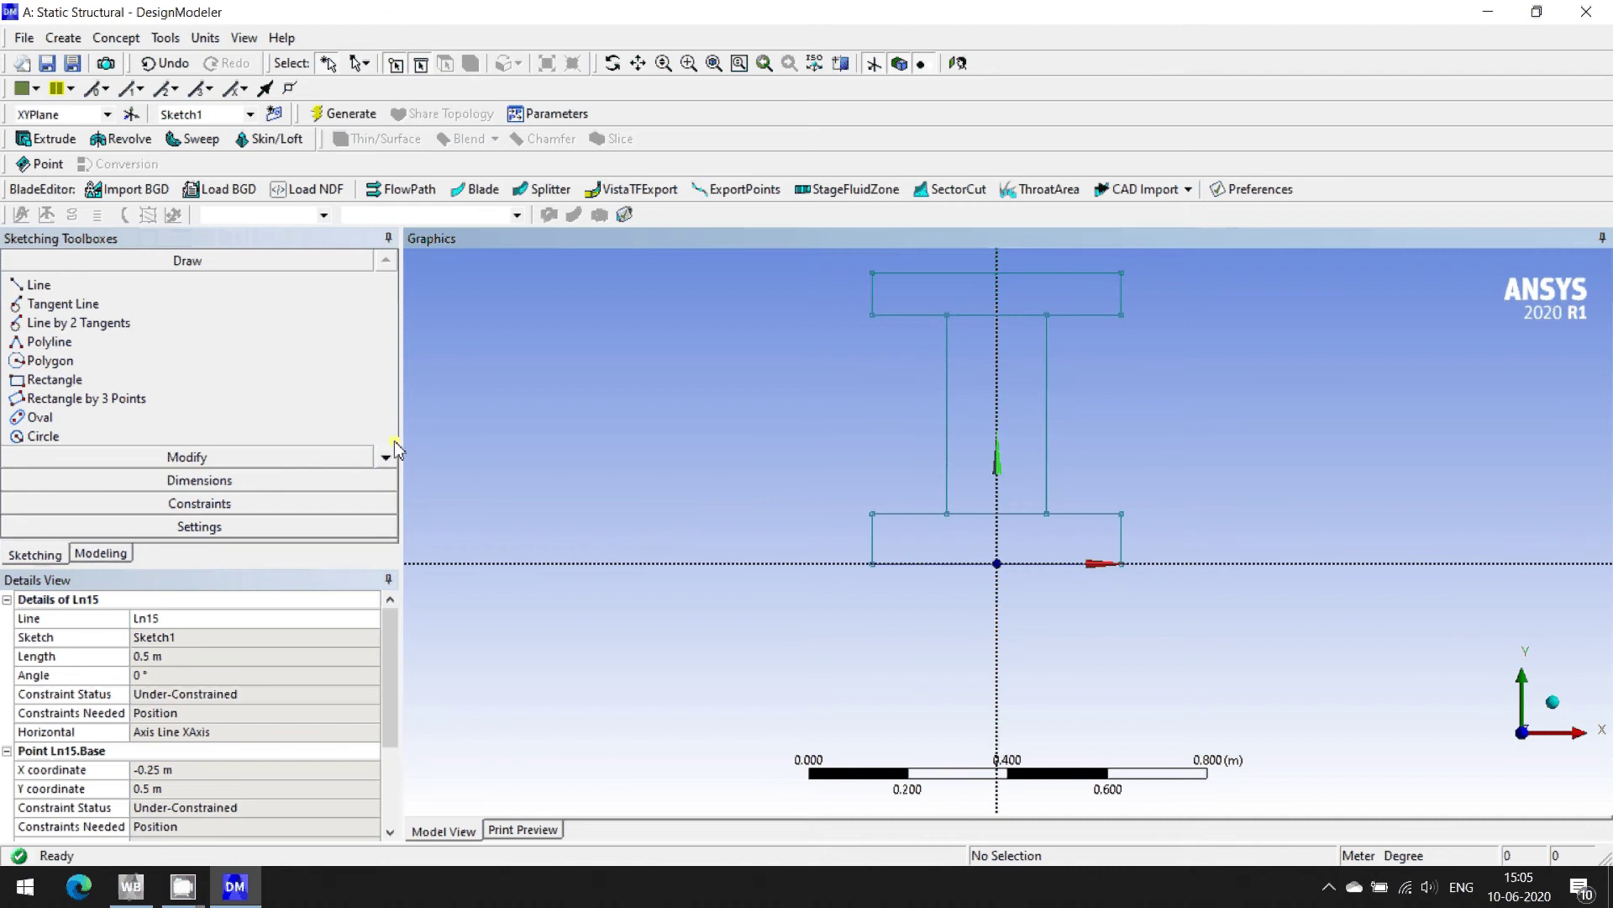
click(218, 459)
click(59, 364)
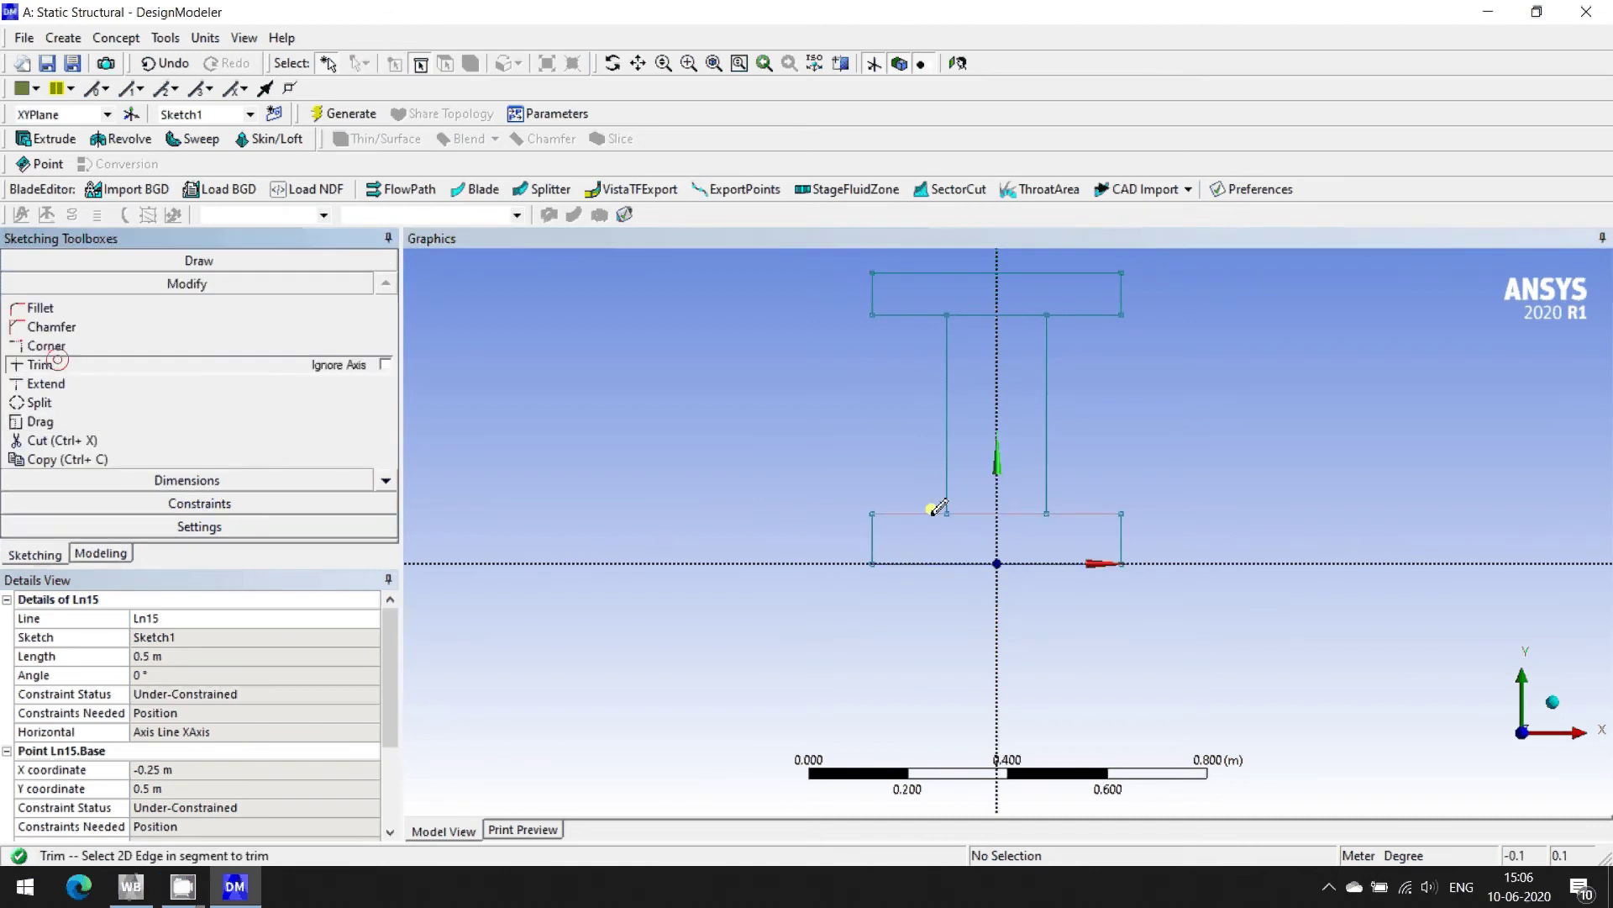
click(978, 316)
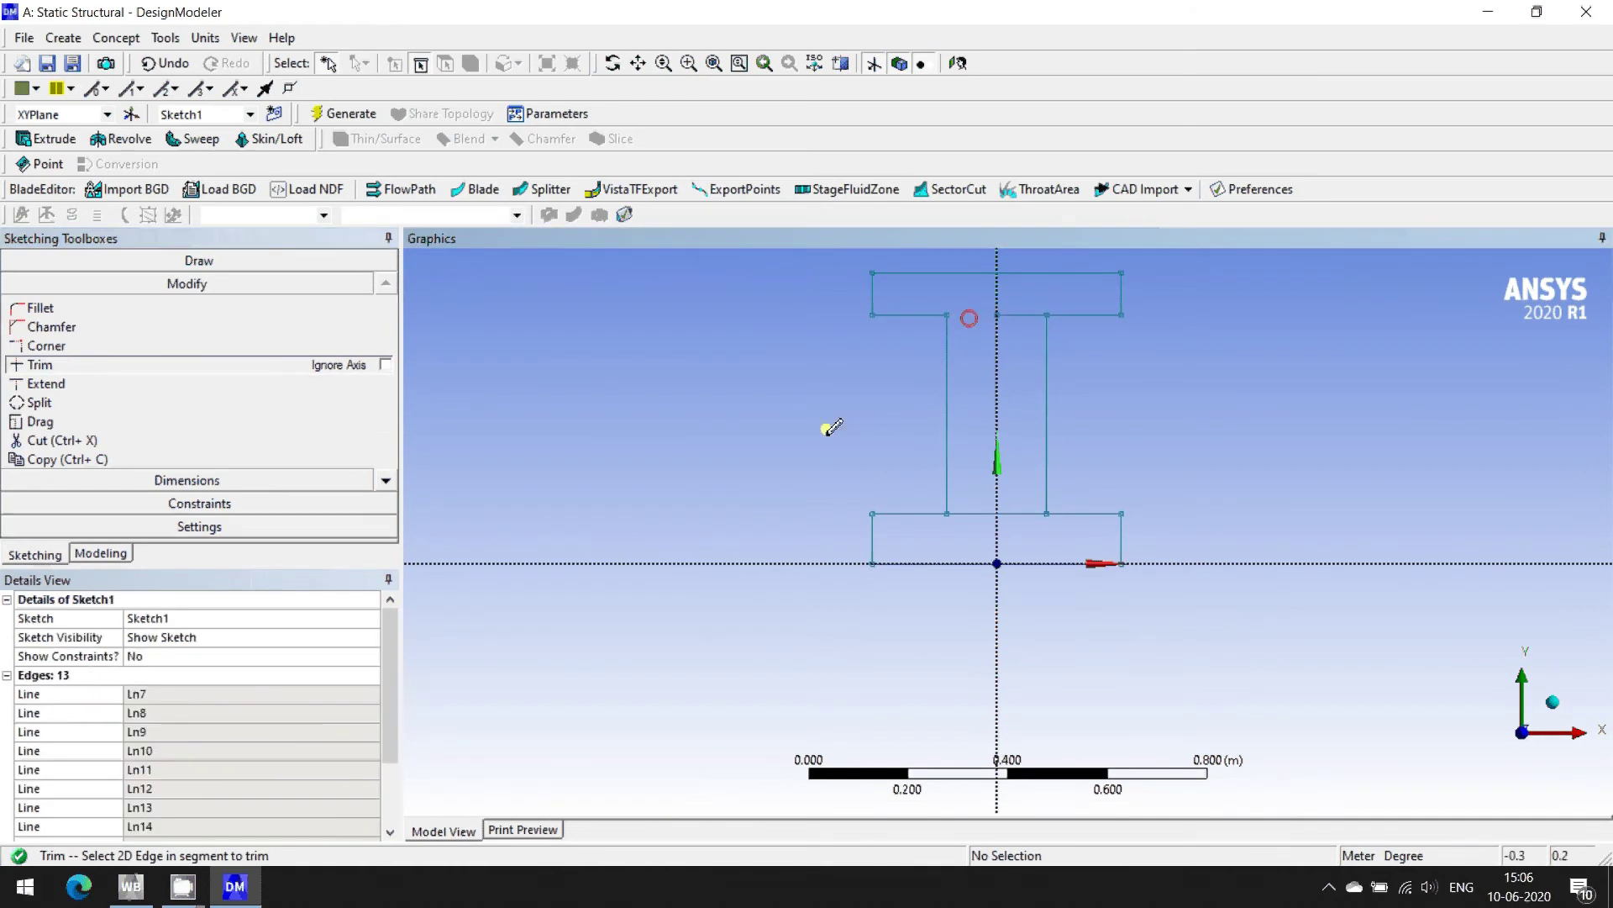
click(1027, 316)
click(1025, 512)
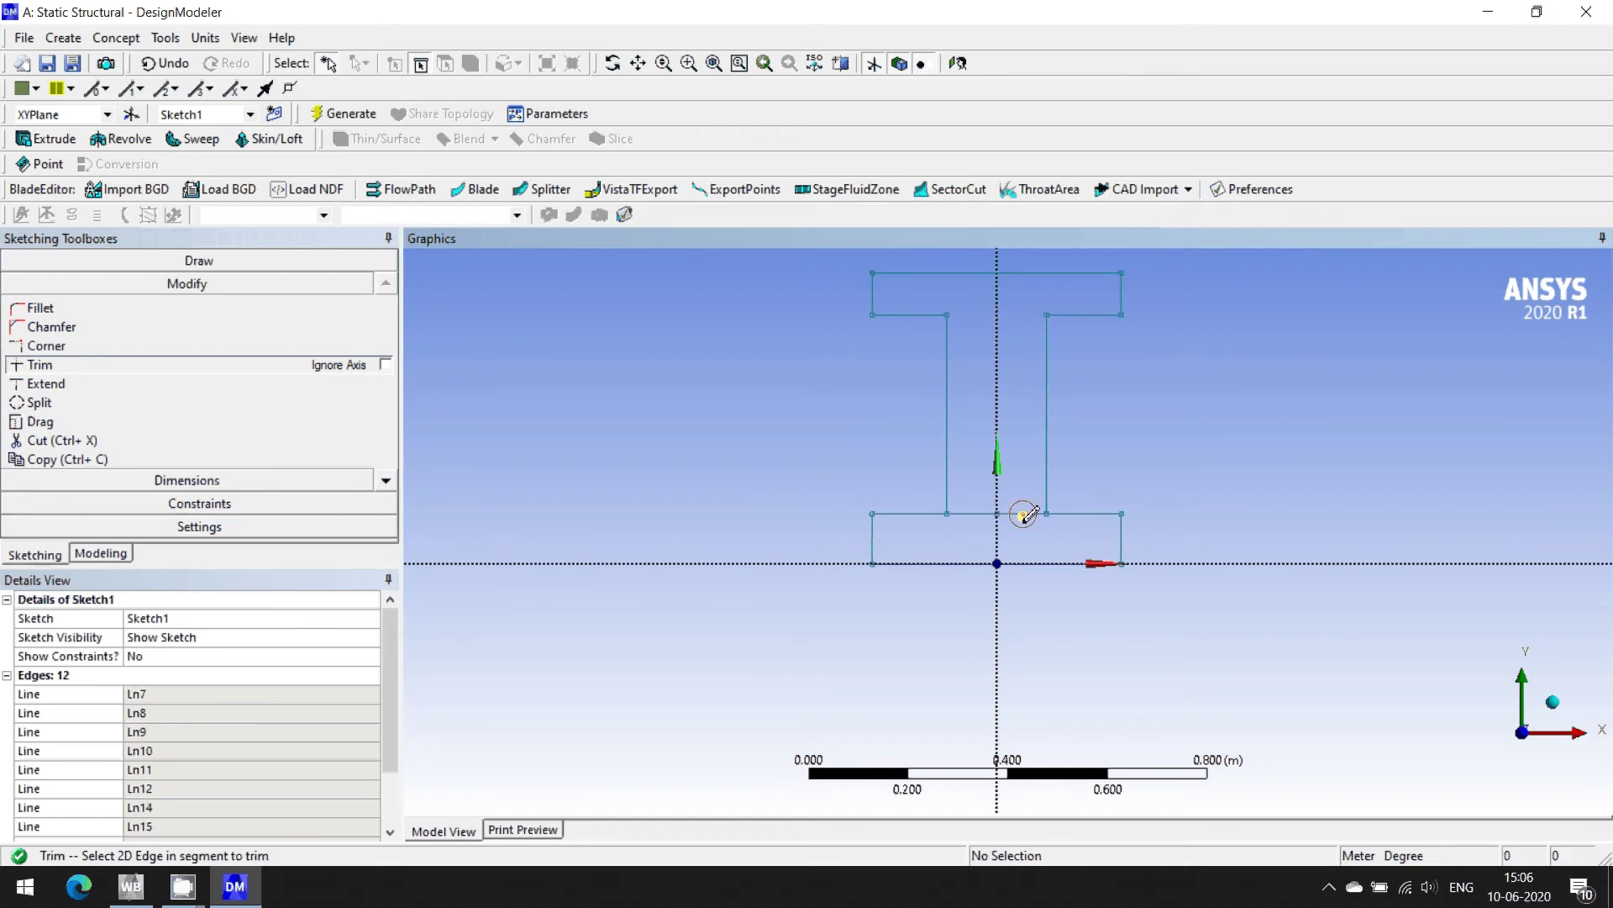
click(1019, 514)
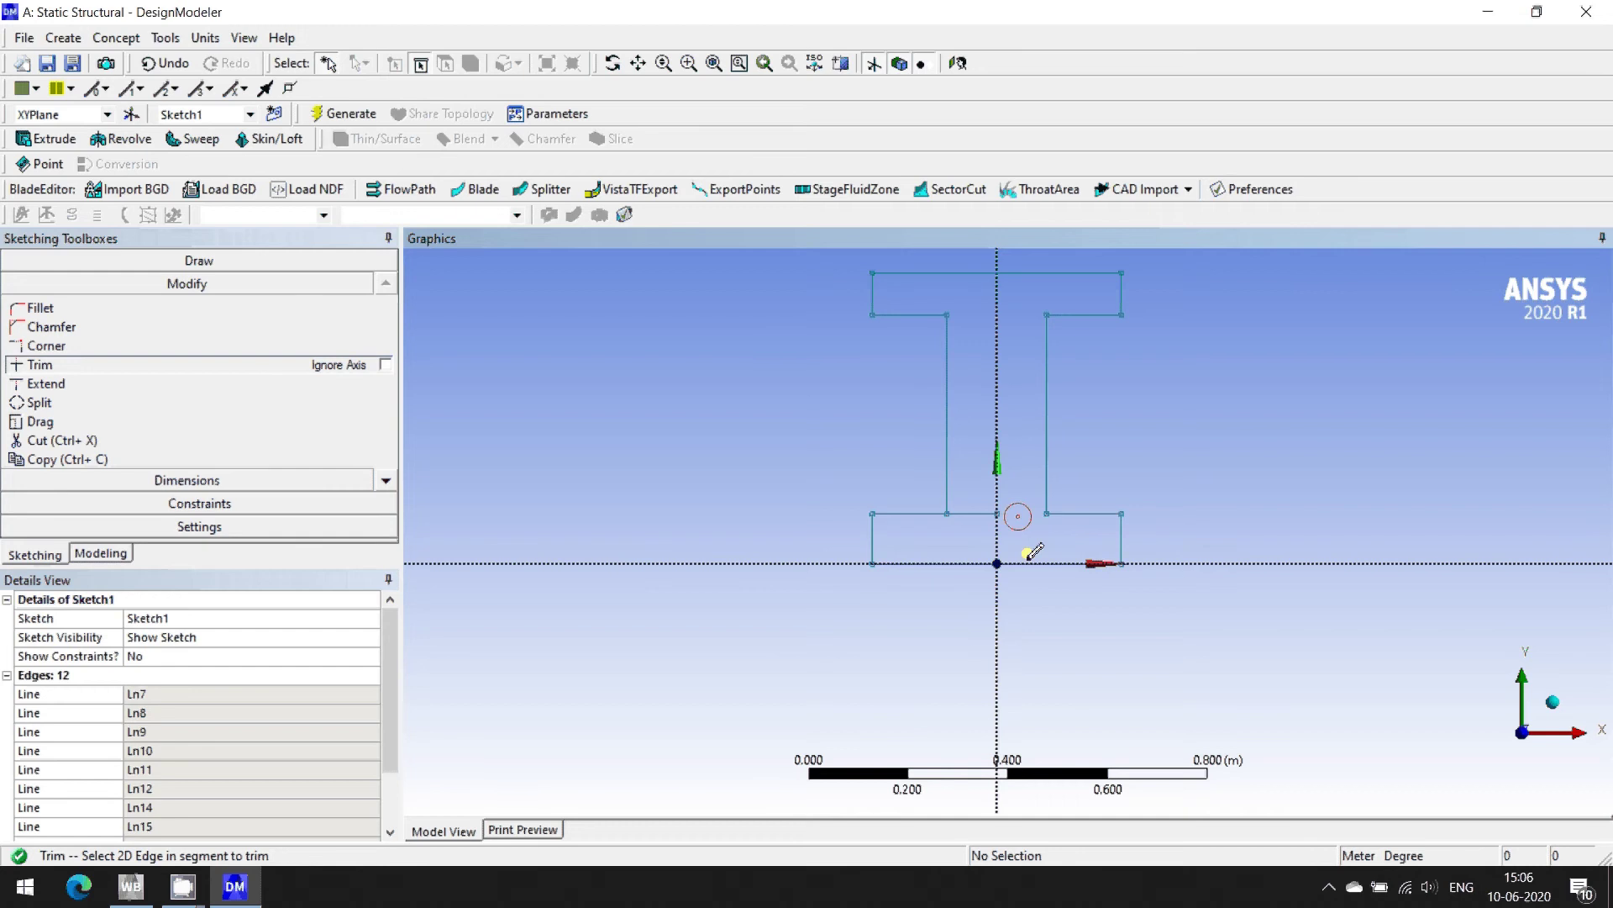
click(968, 513)
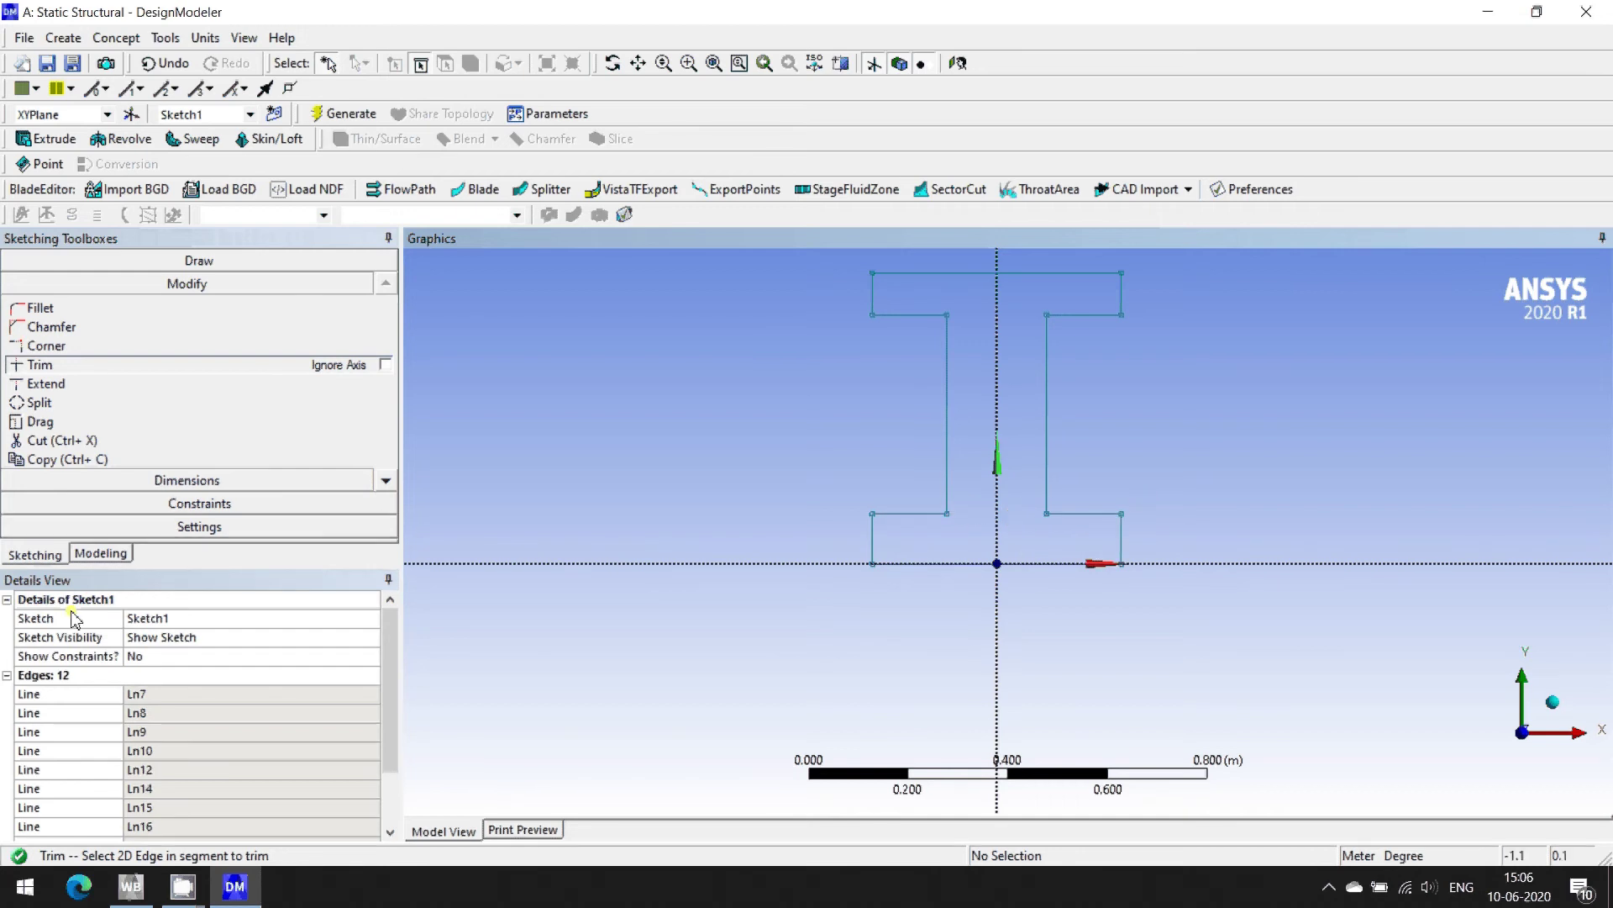
- Extrude Sketch1 to a depth of 6 m as added material and generate the solid beam
click(85, 554)
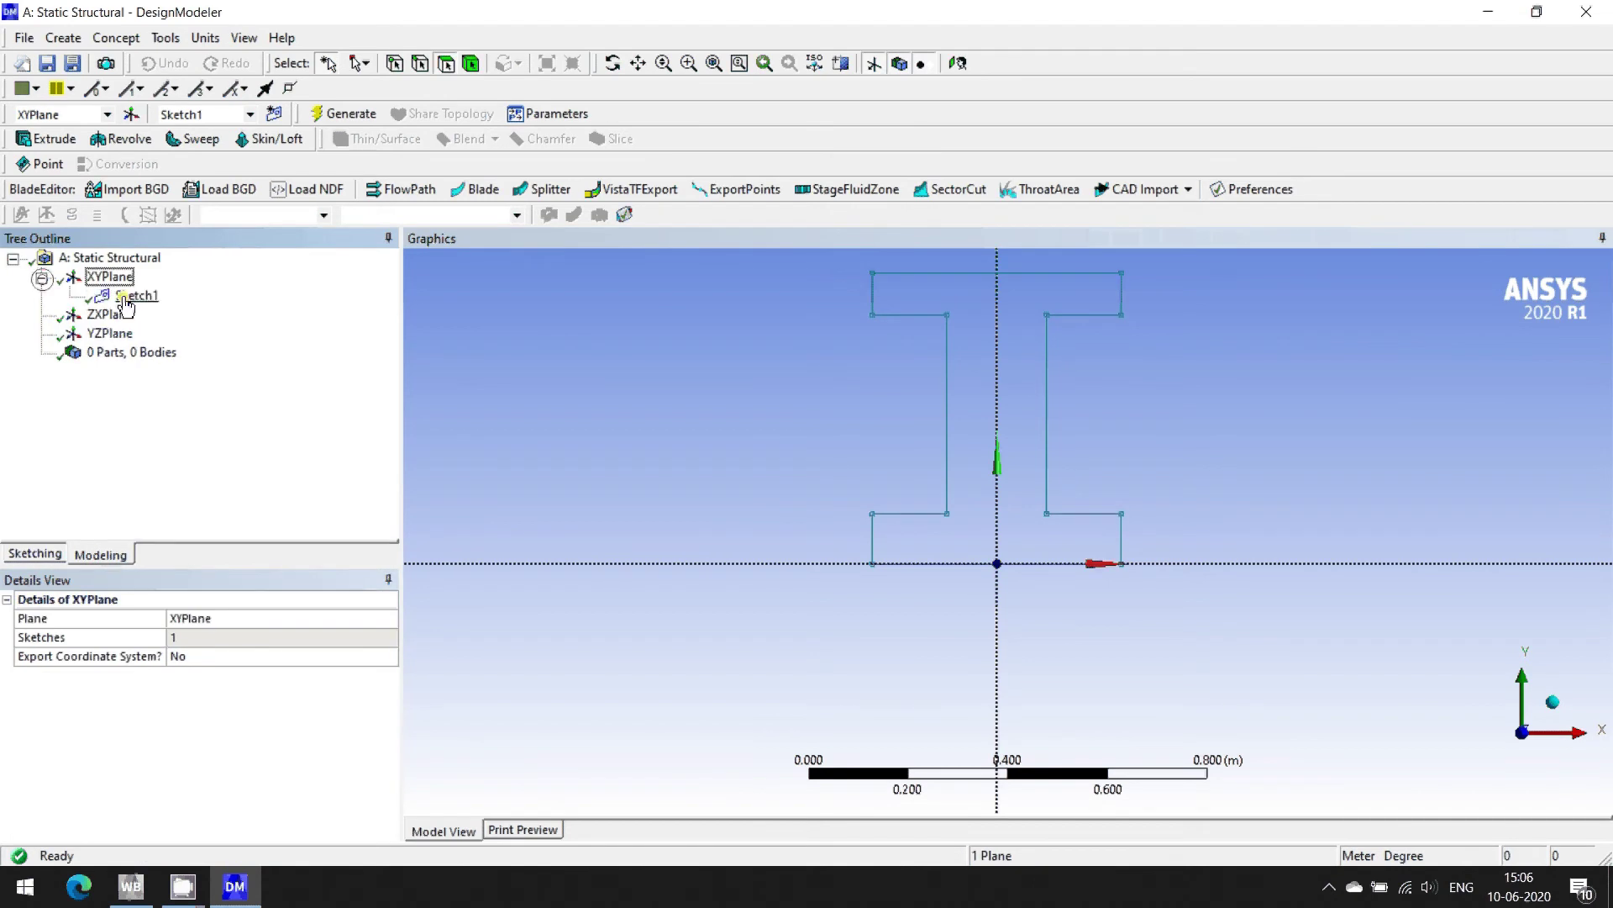
click(1556, 714)
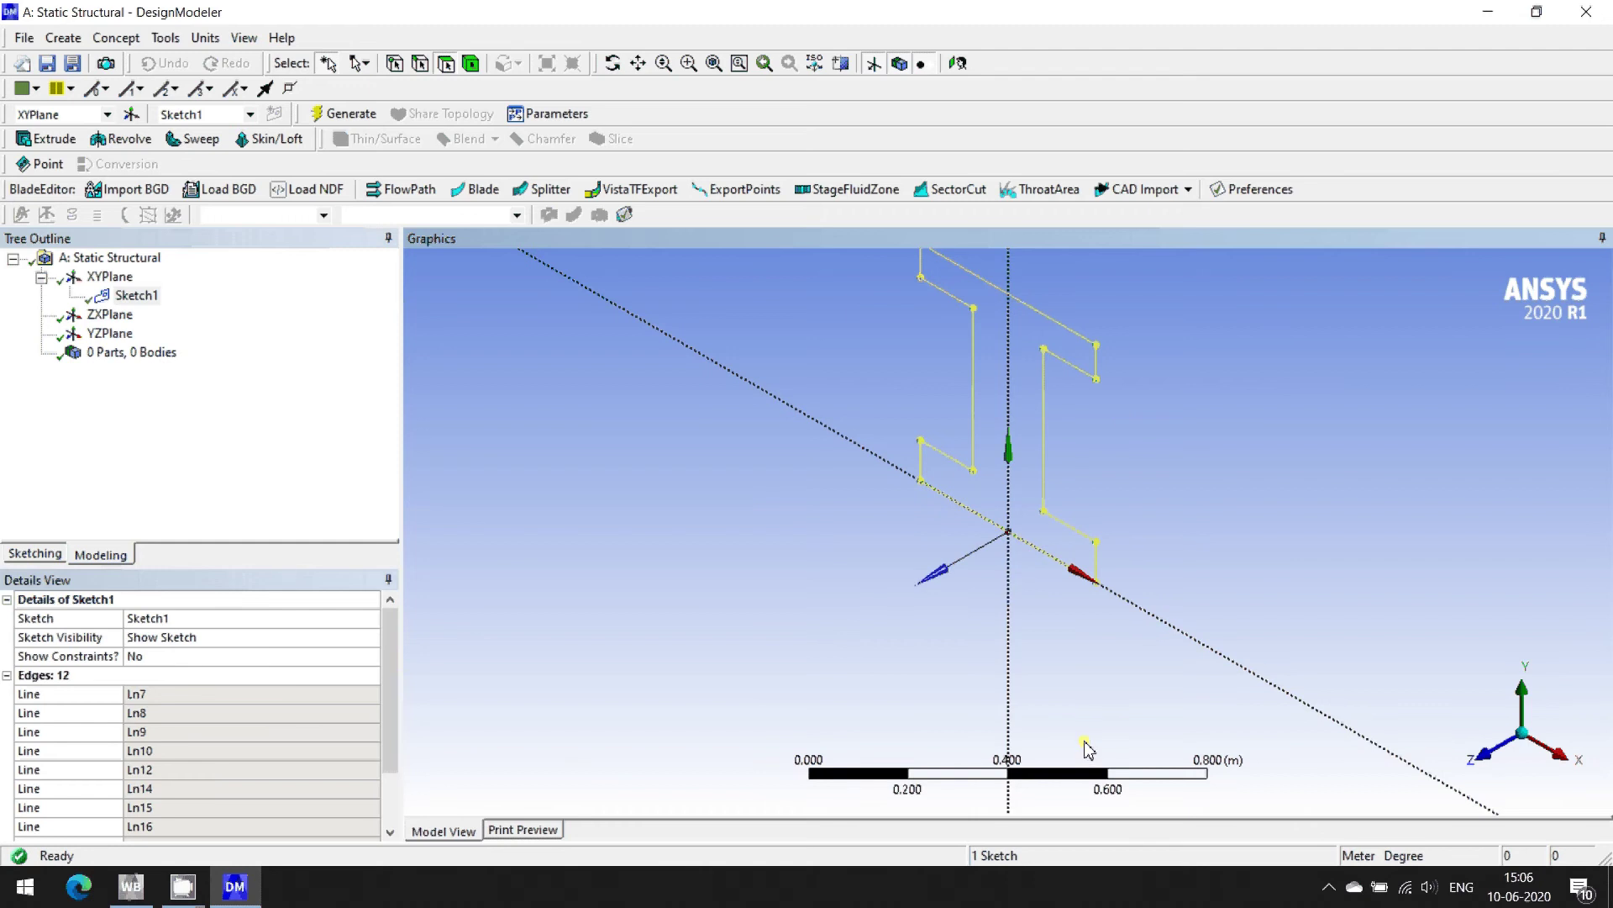
click(143, 297)
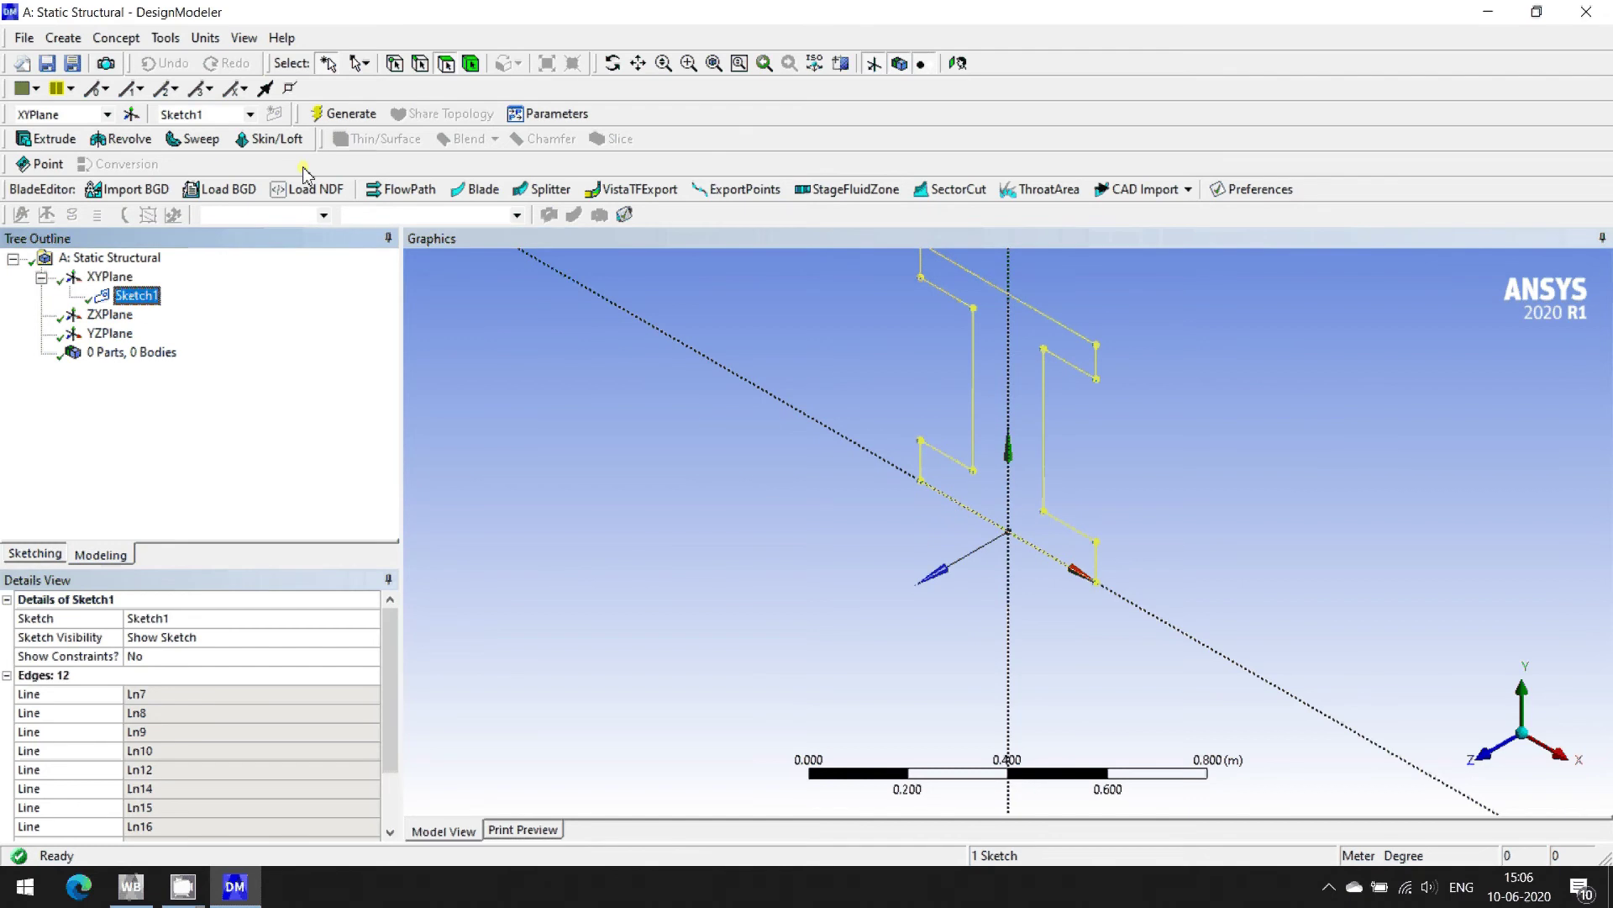
click(50, 140)
click(202, 738)
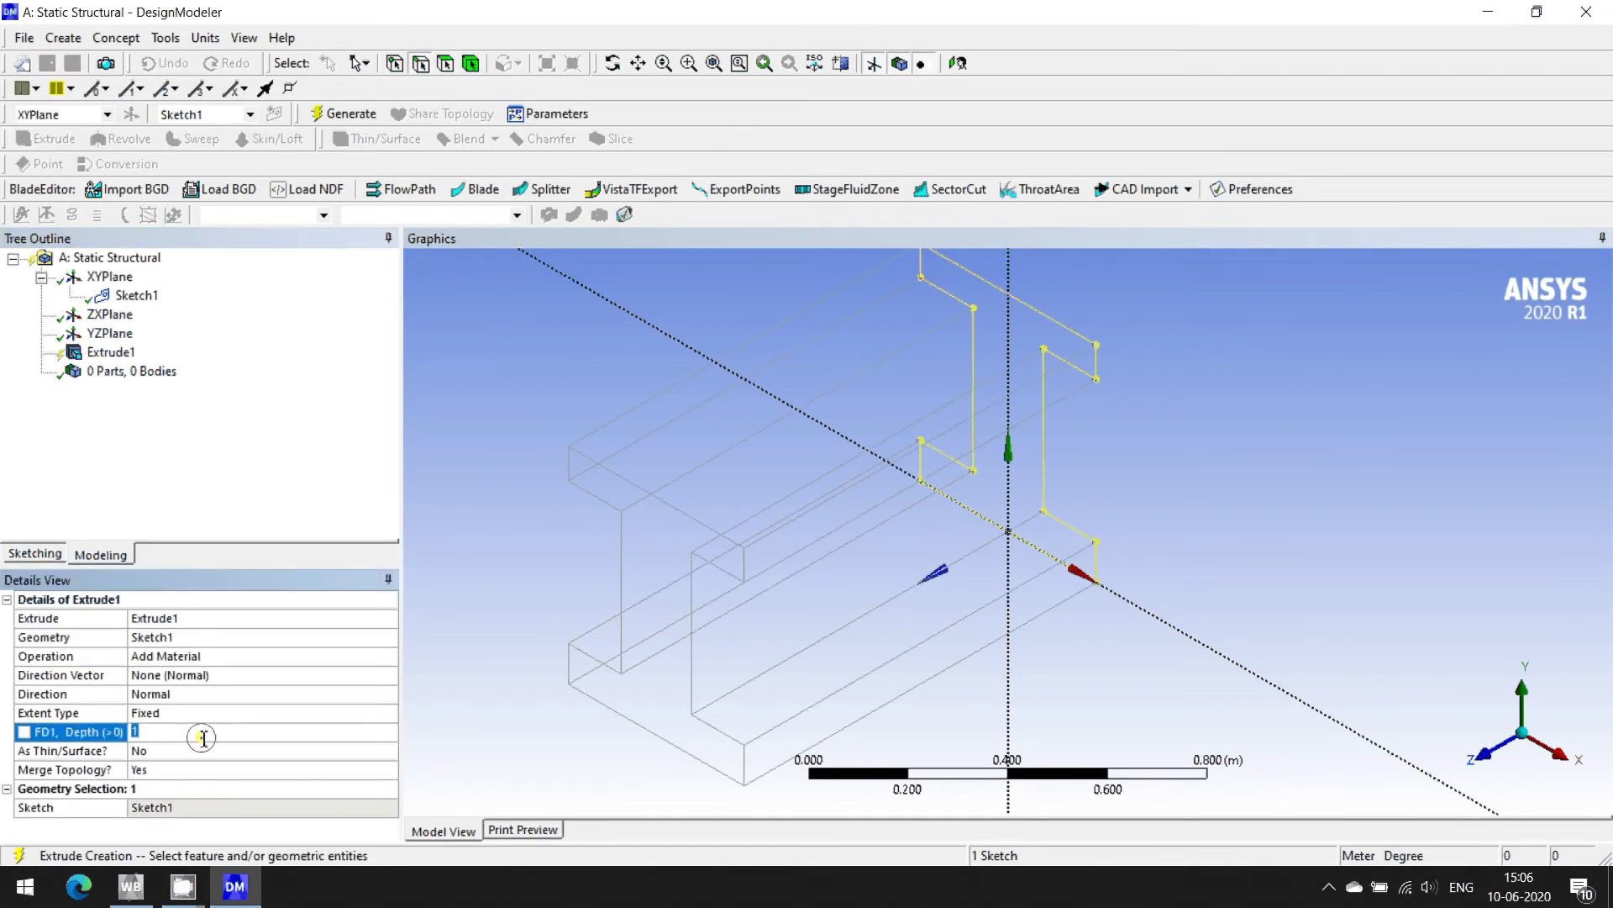
text(6)
key(Return)
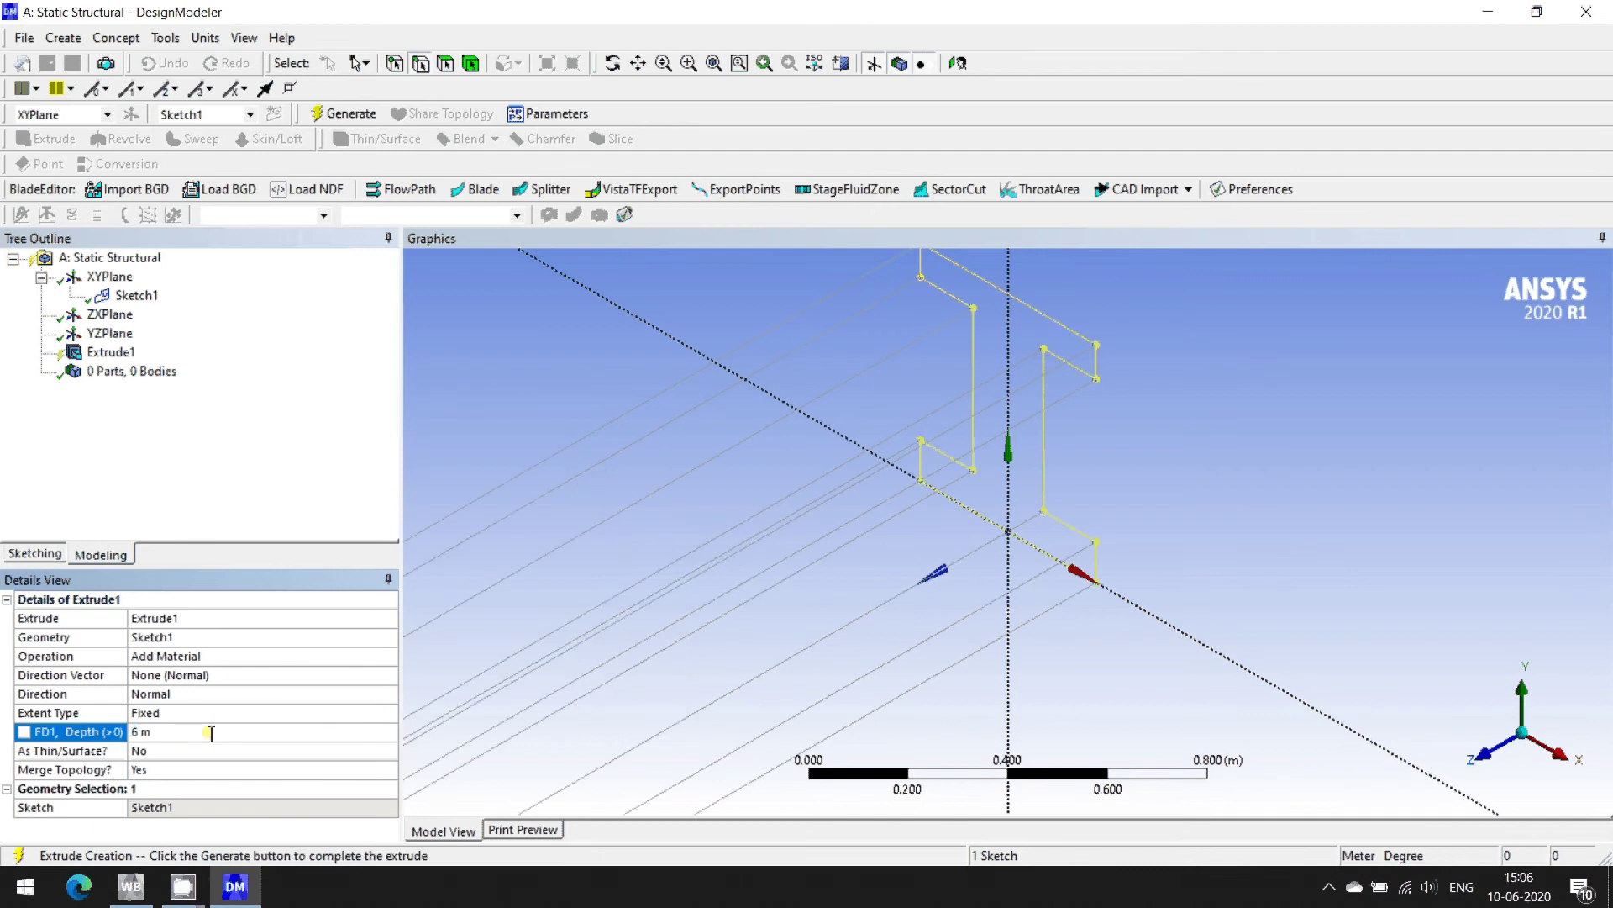
click(340, 113)
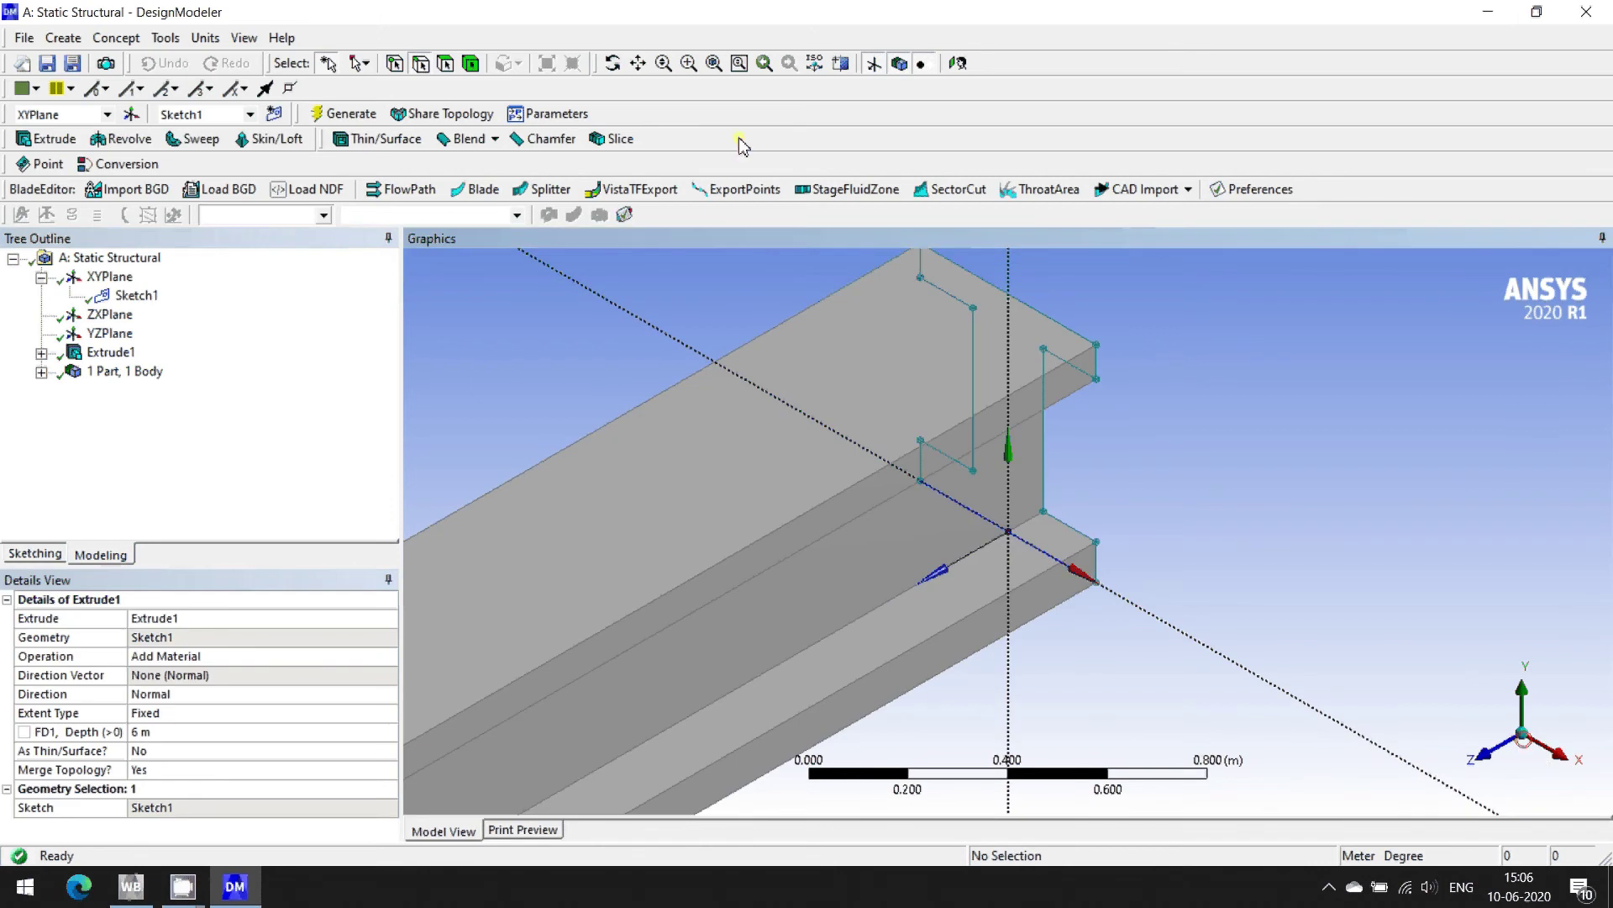
click(714, 64)
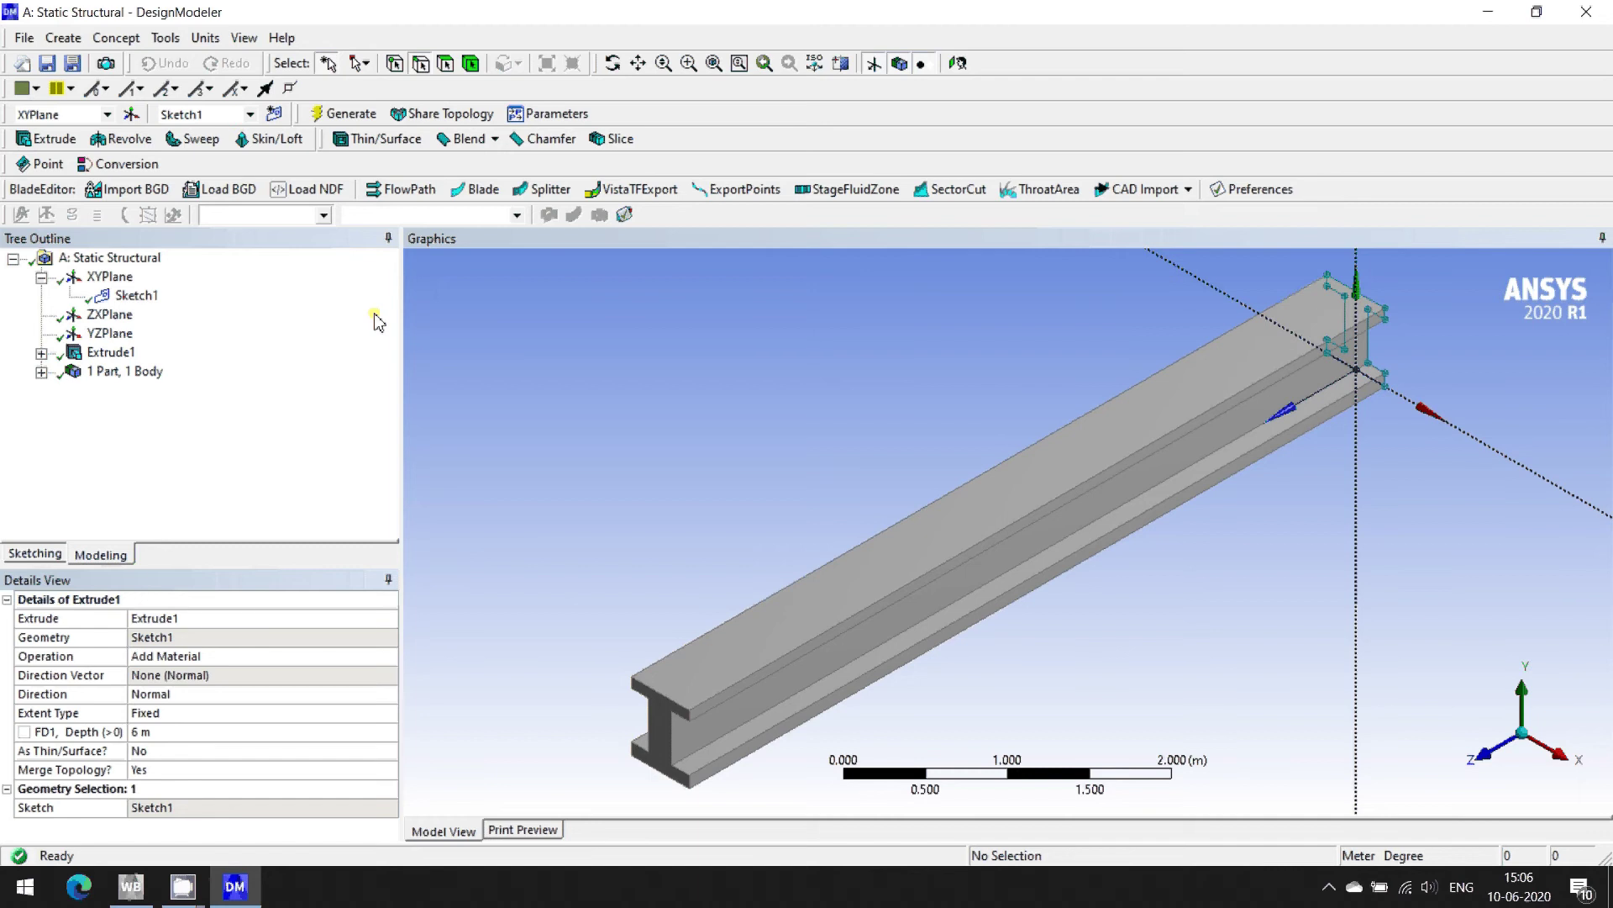
- Add a second sketch on the XY plane and select it for editing, facing the beam's I-shaped end
click(108, 277)
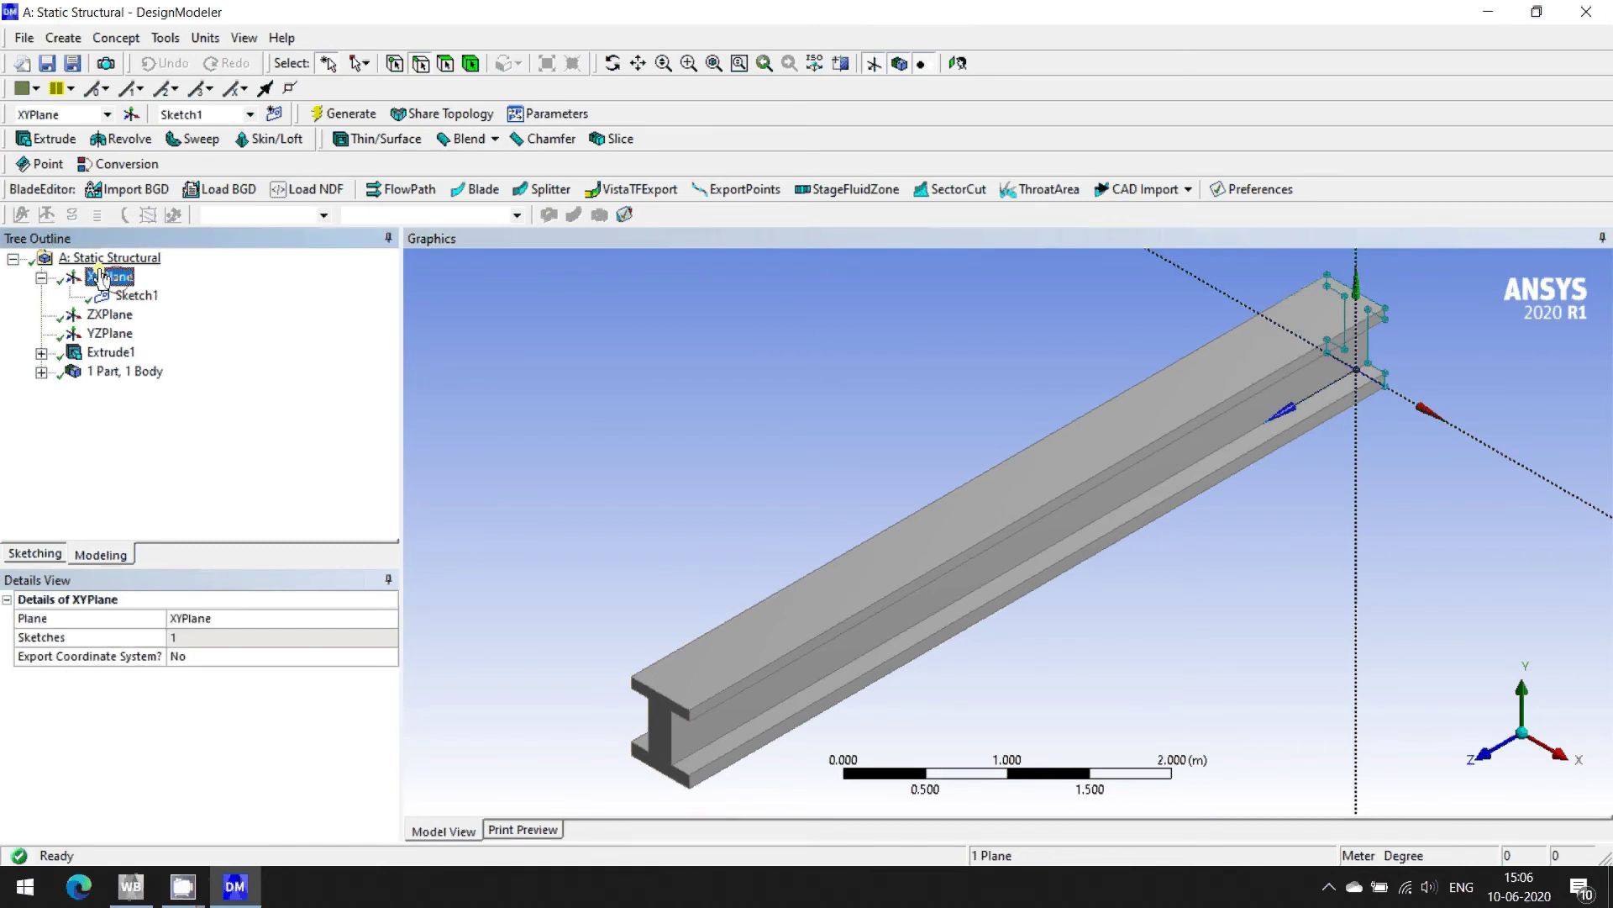
click(1485, 777)
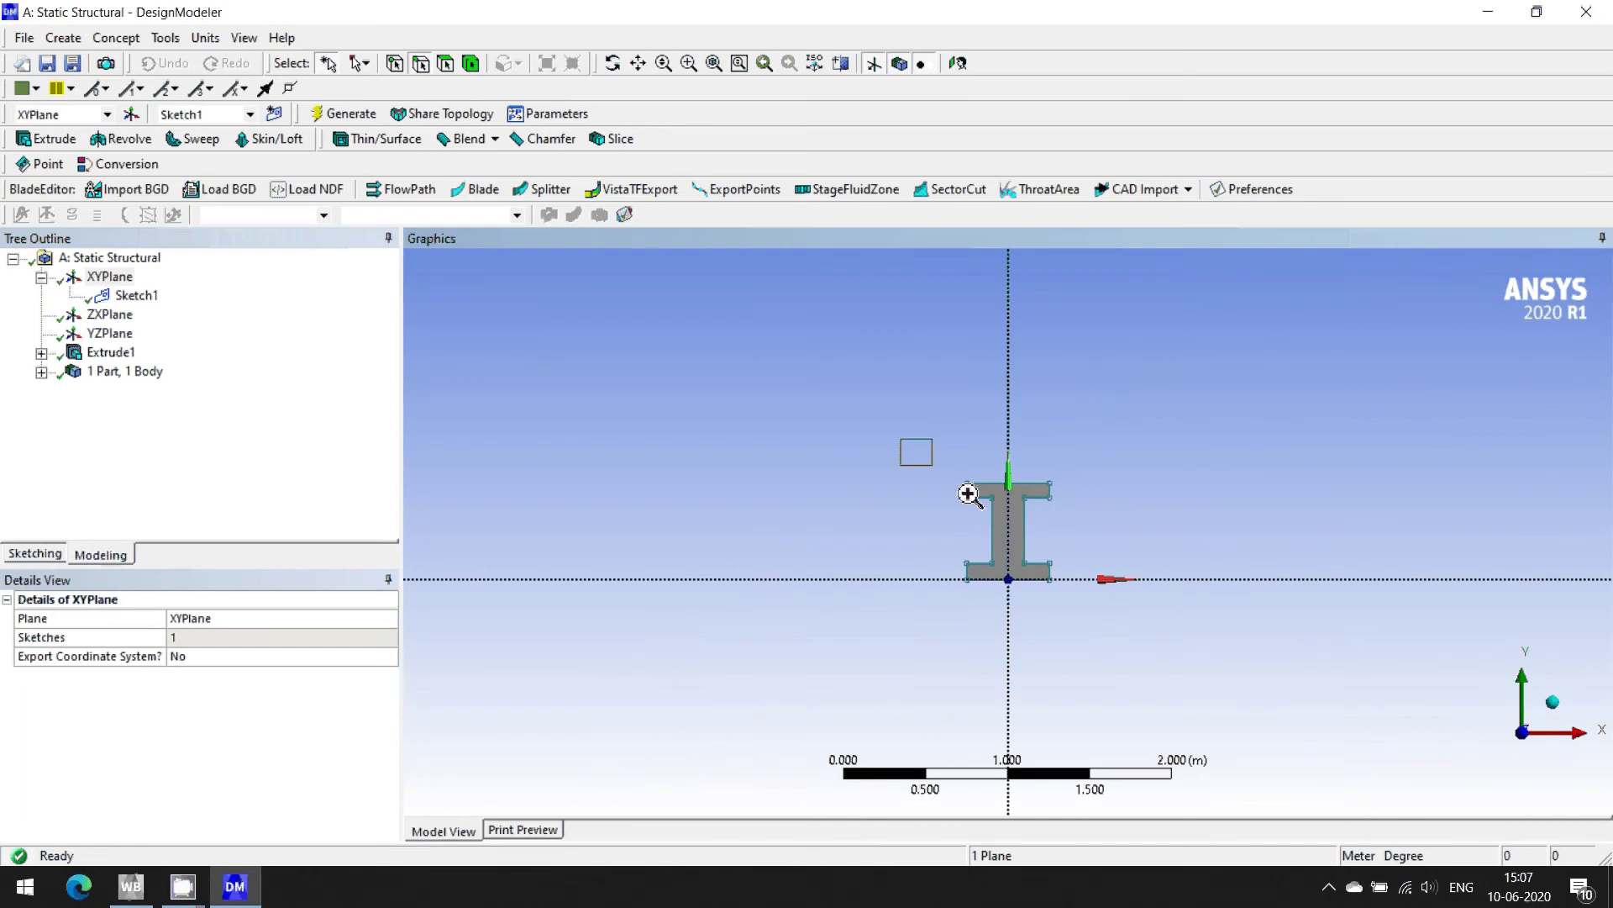
scroll(968, 494, up, 5)
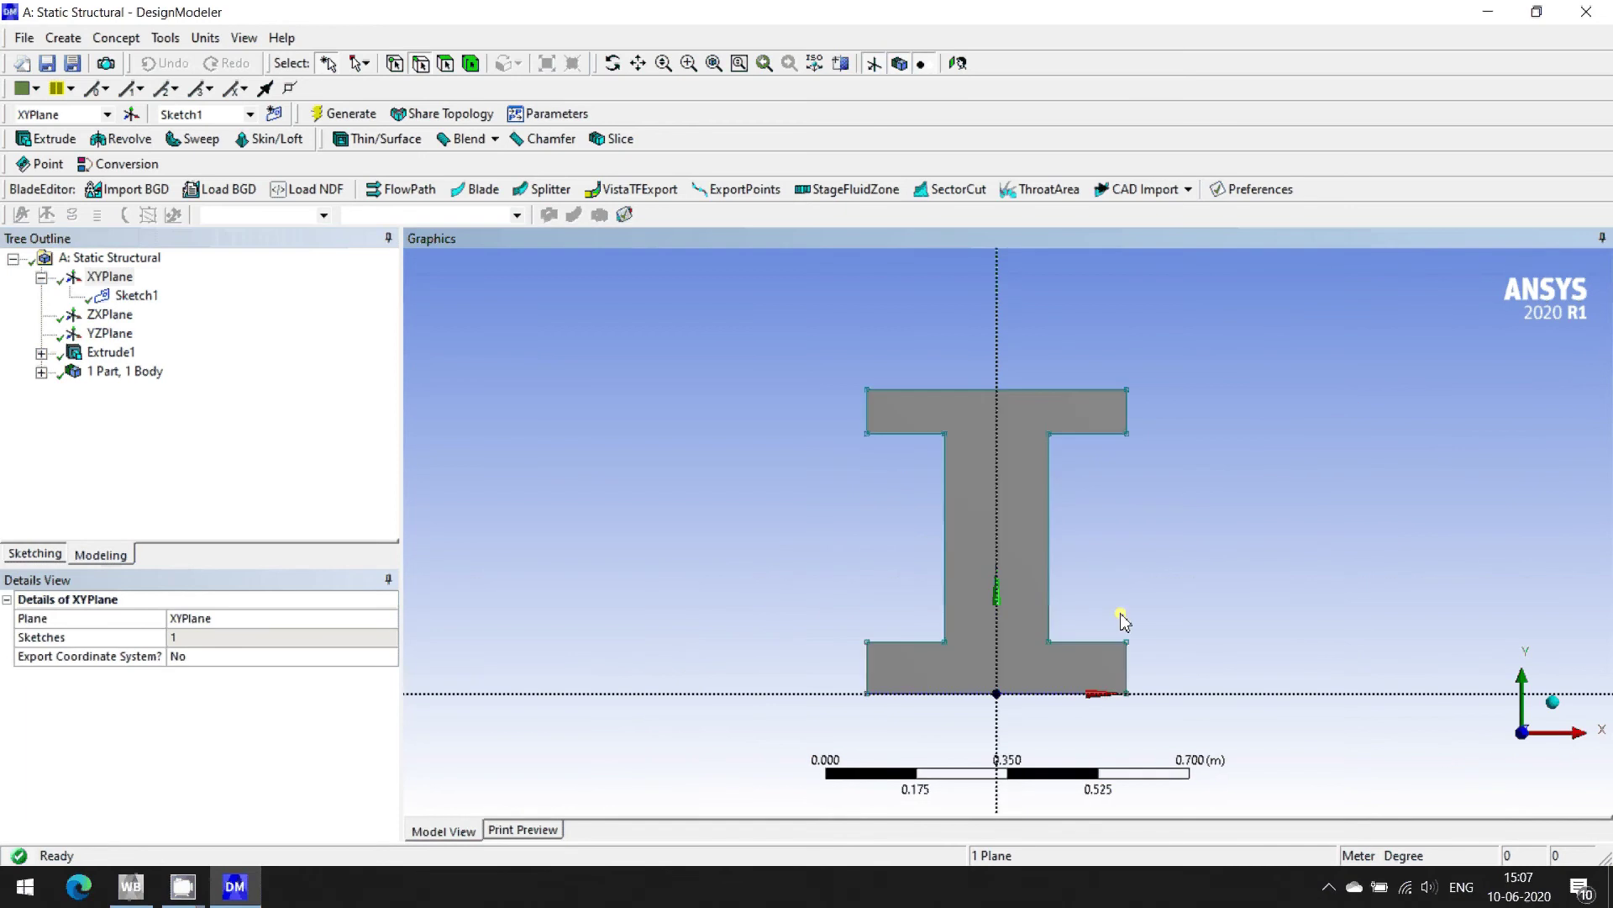
click(109, 276)
click(274, 113)
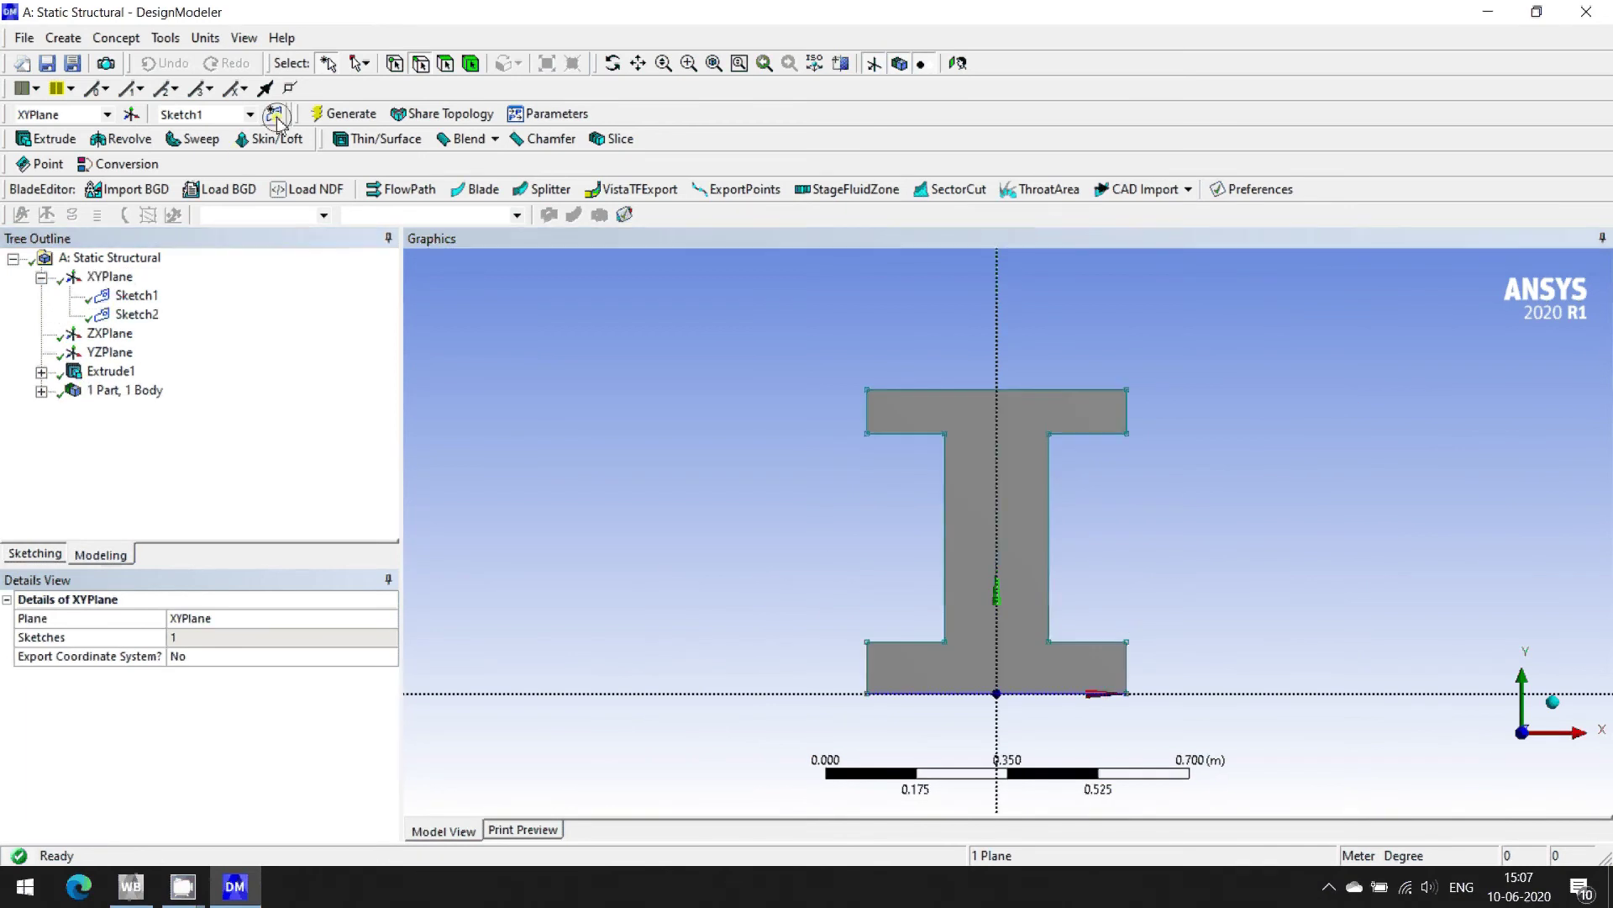
click(145, 316)
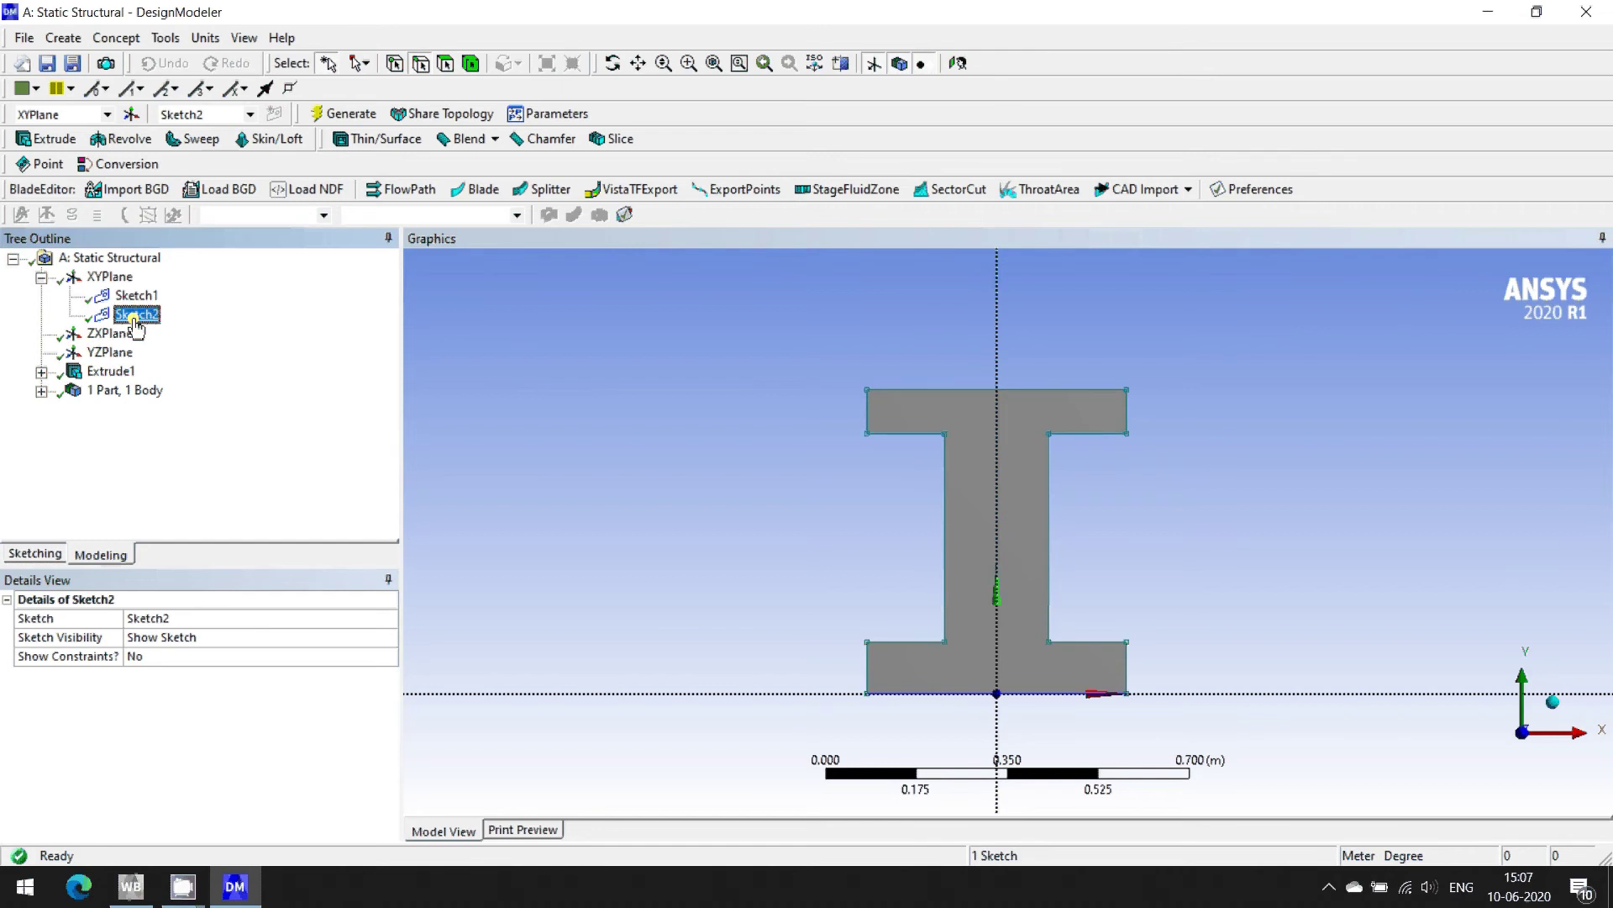
- Draw a circle about 0.13 m in diameter in the web, centred on the Y axis about 0.28 m above the X axis
click(33, 554)
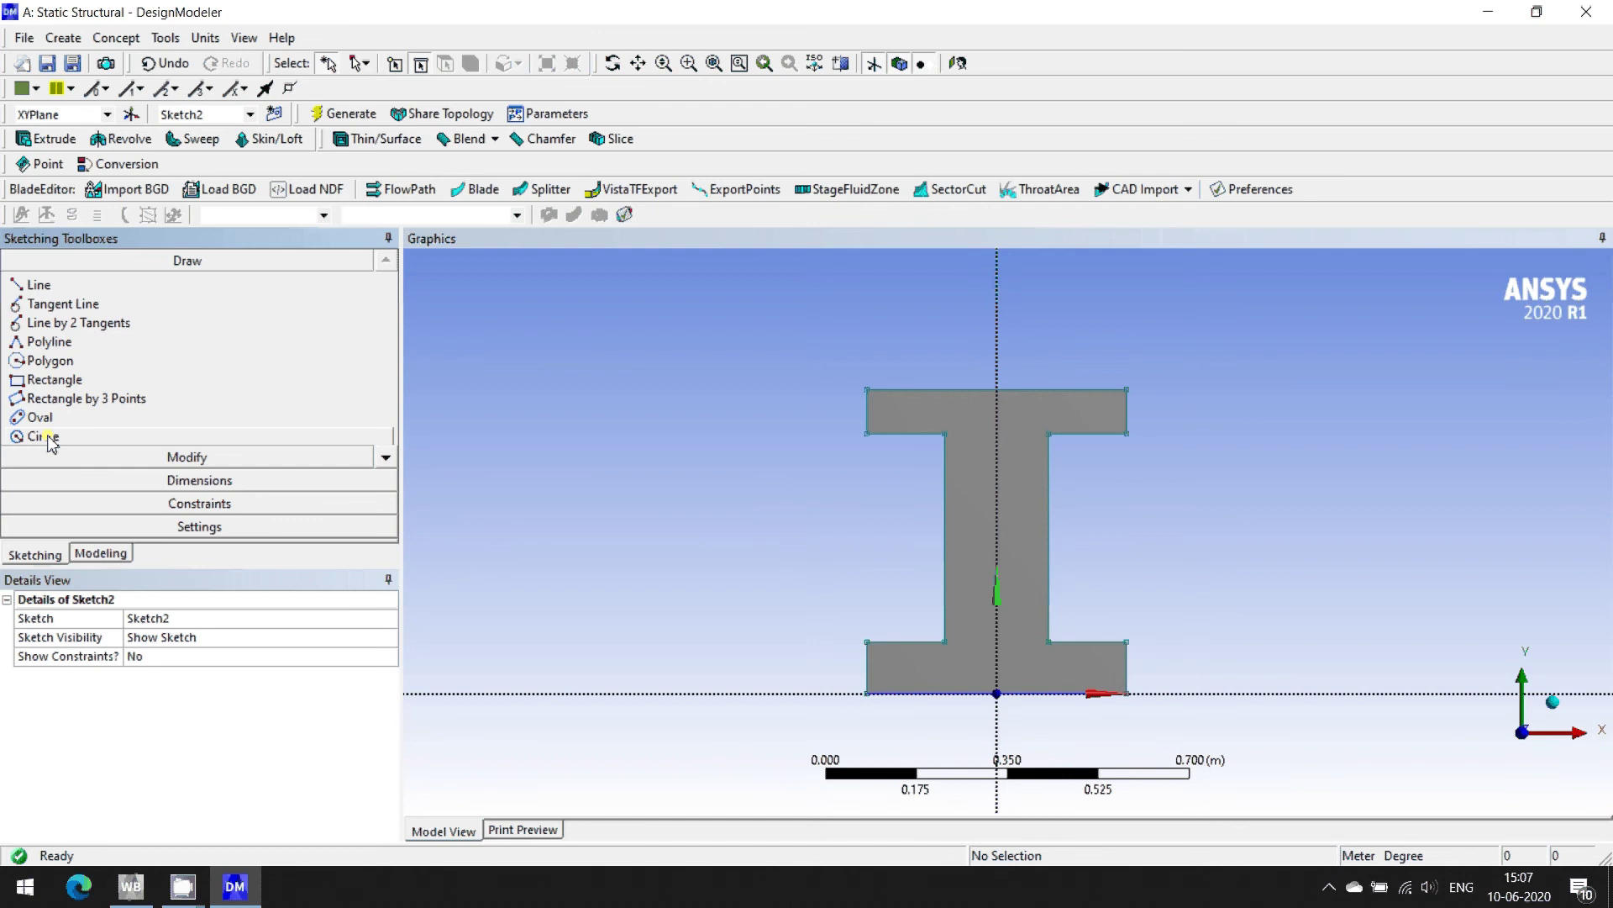
click(50, 436)
click(997, 545)
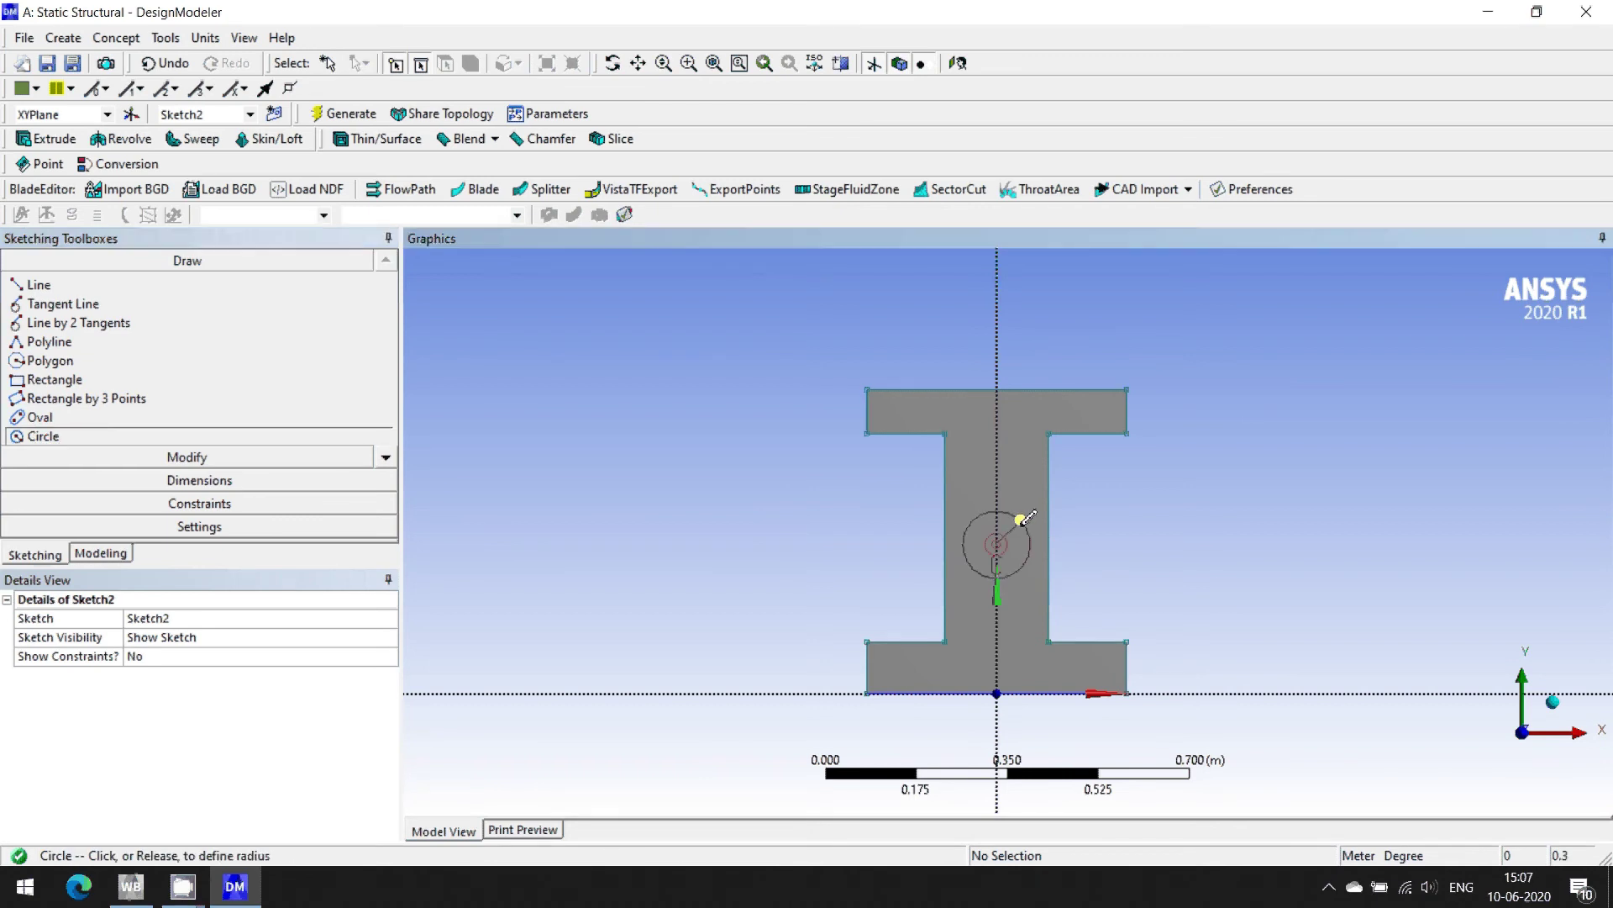
click(1021, 519)
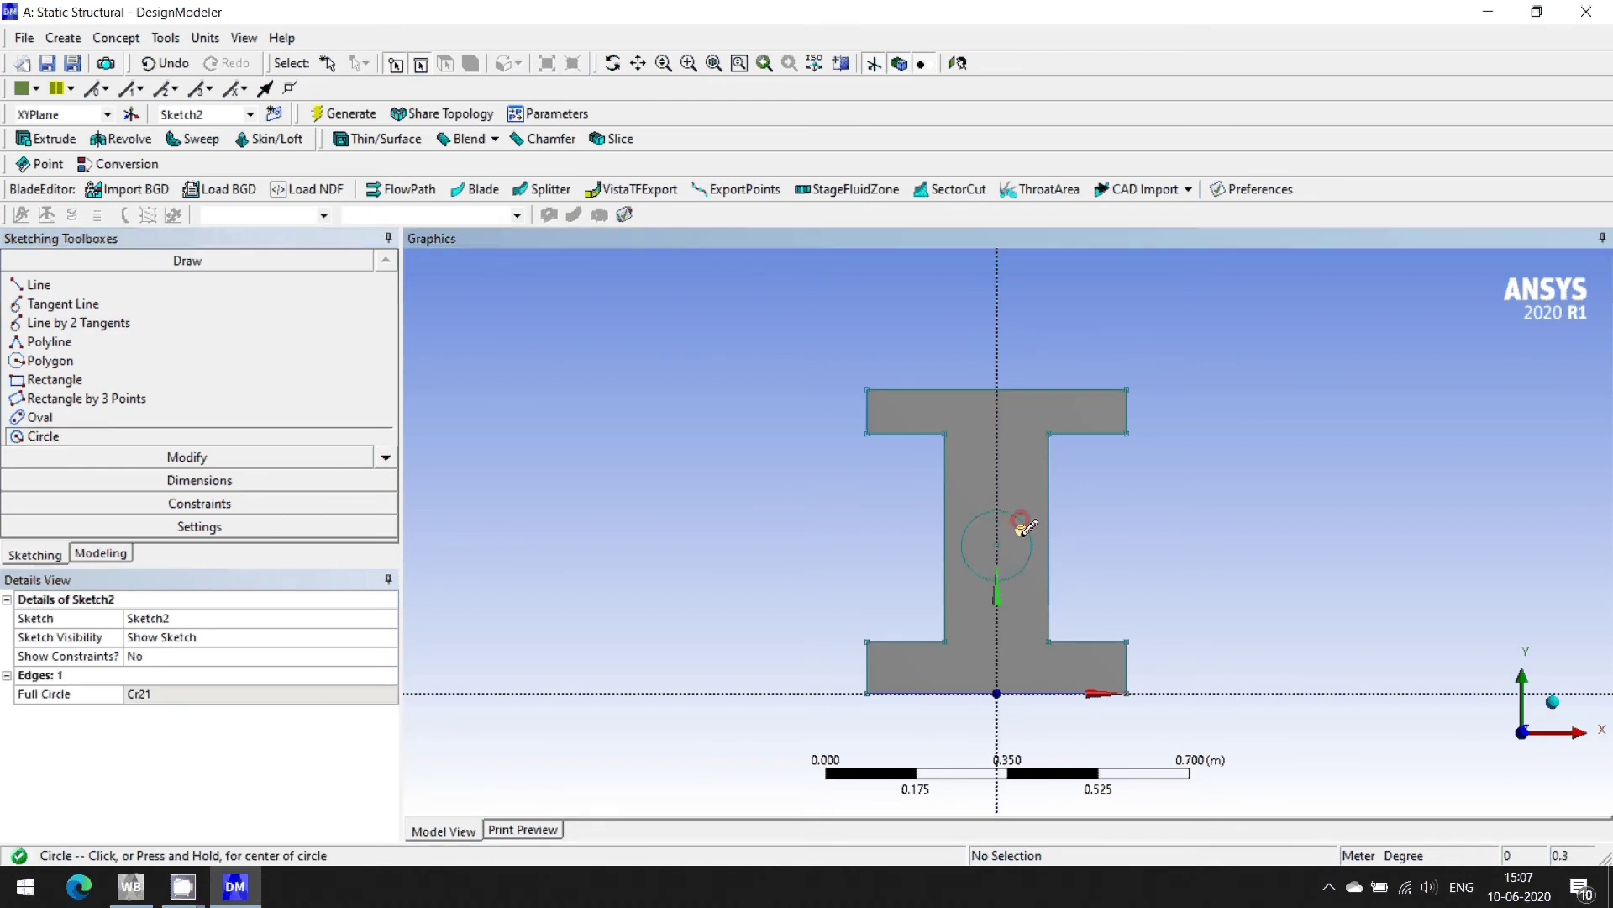
- Dimension the circle centre's height above the X axis and set it to 0.3 m
click(227, 480)
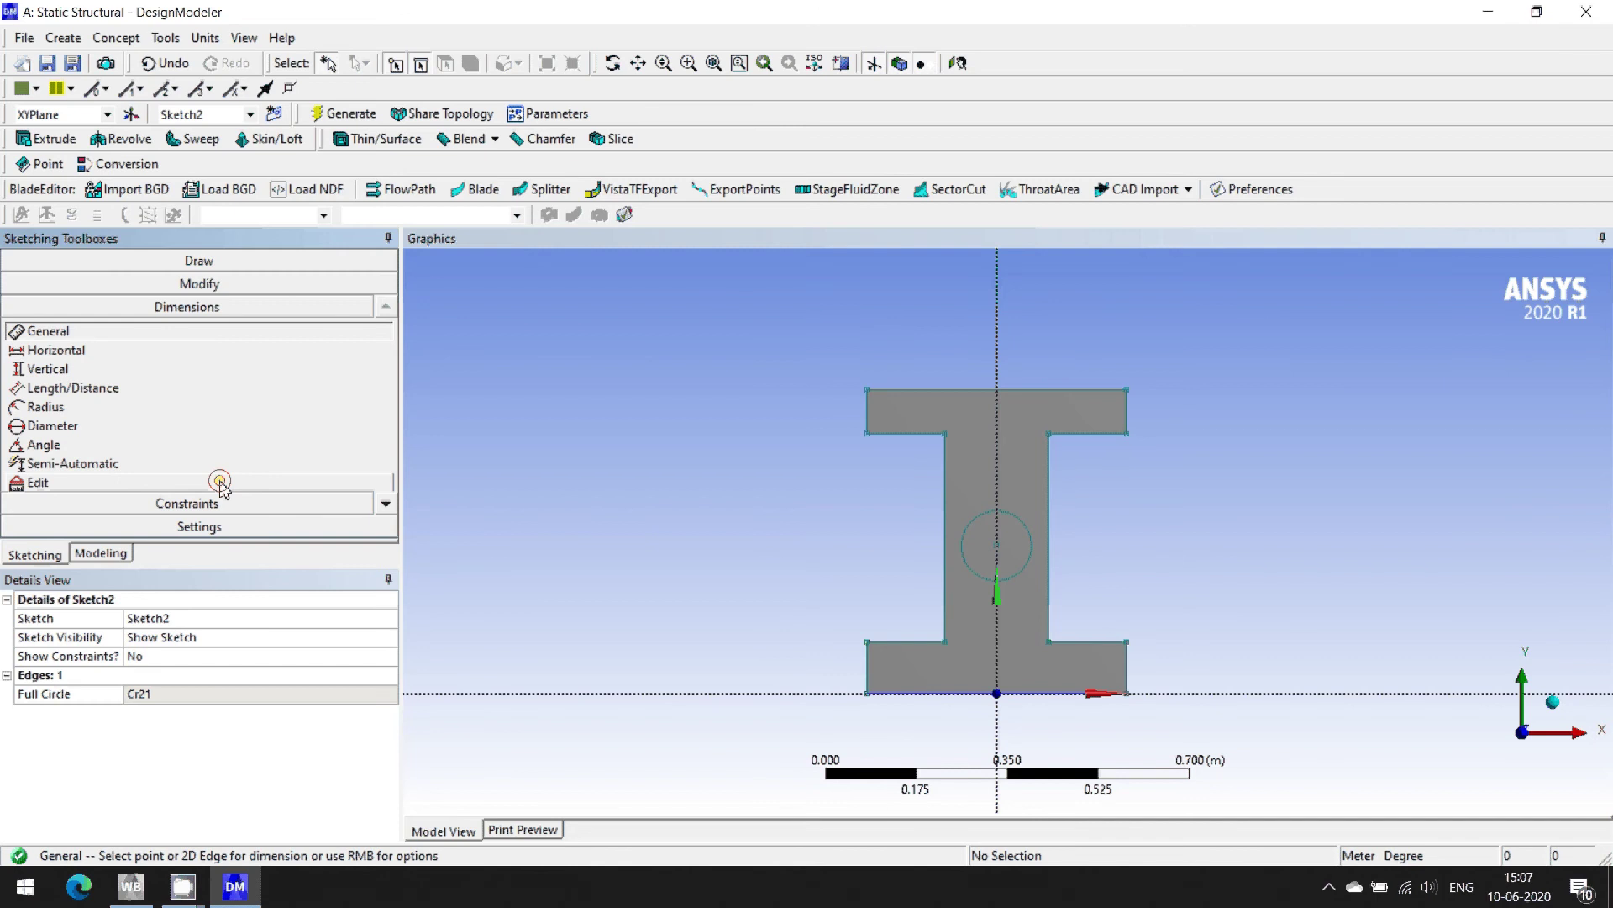
click(998, 550)
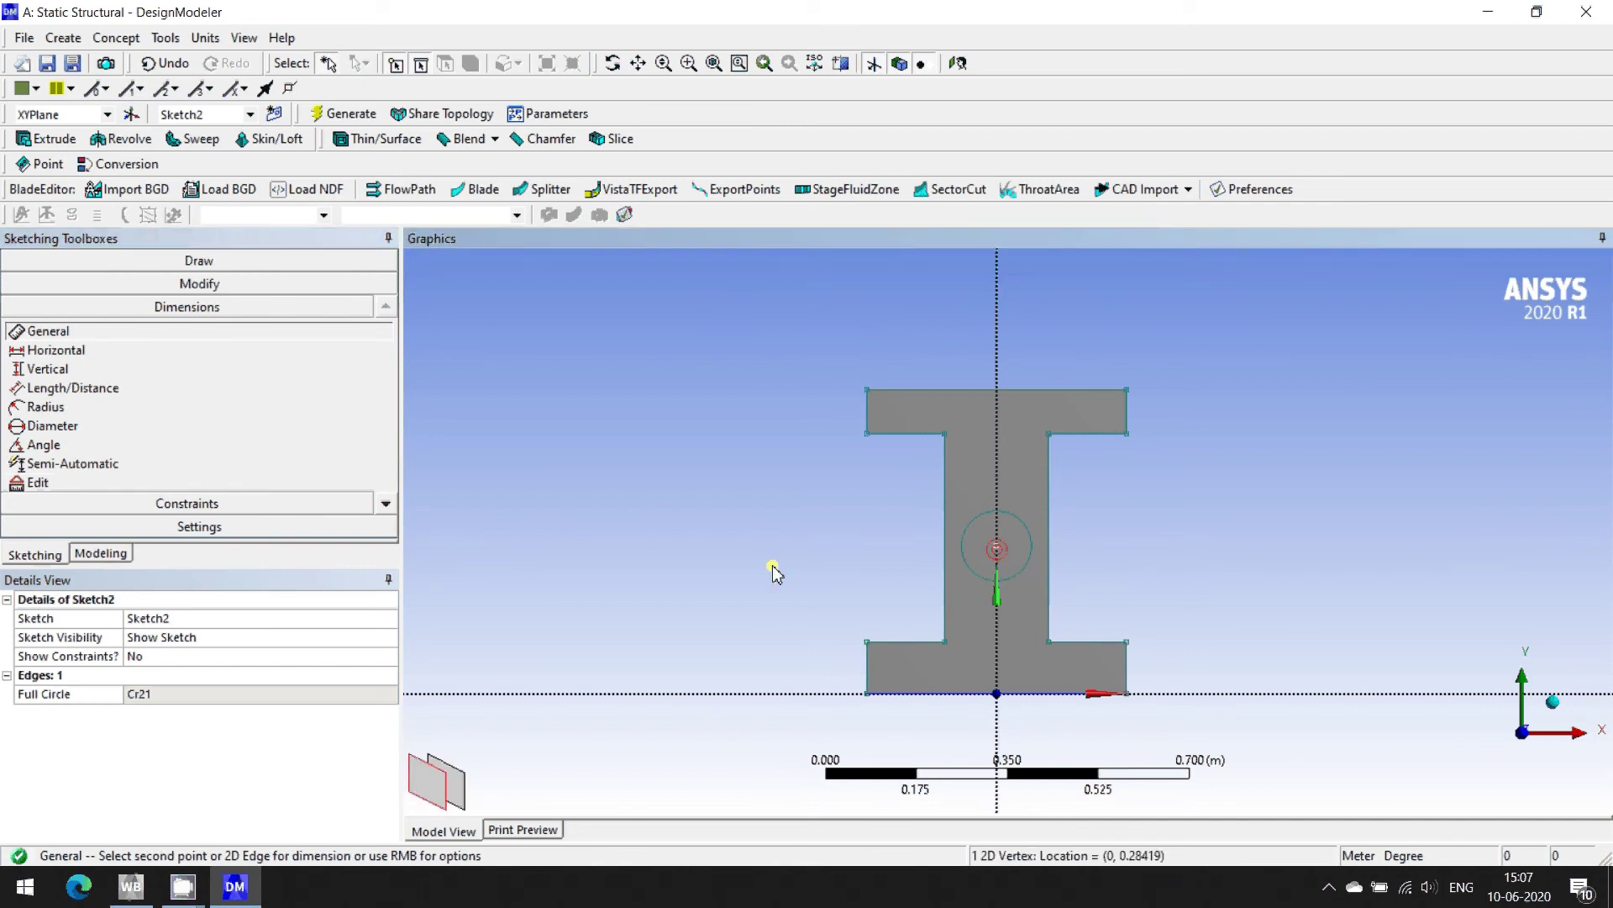
click(748, 694)
click(324, 696)
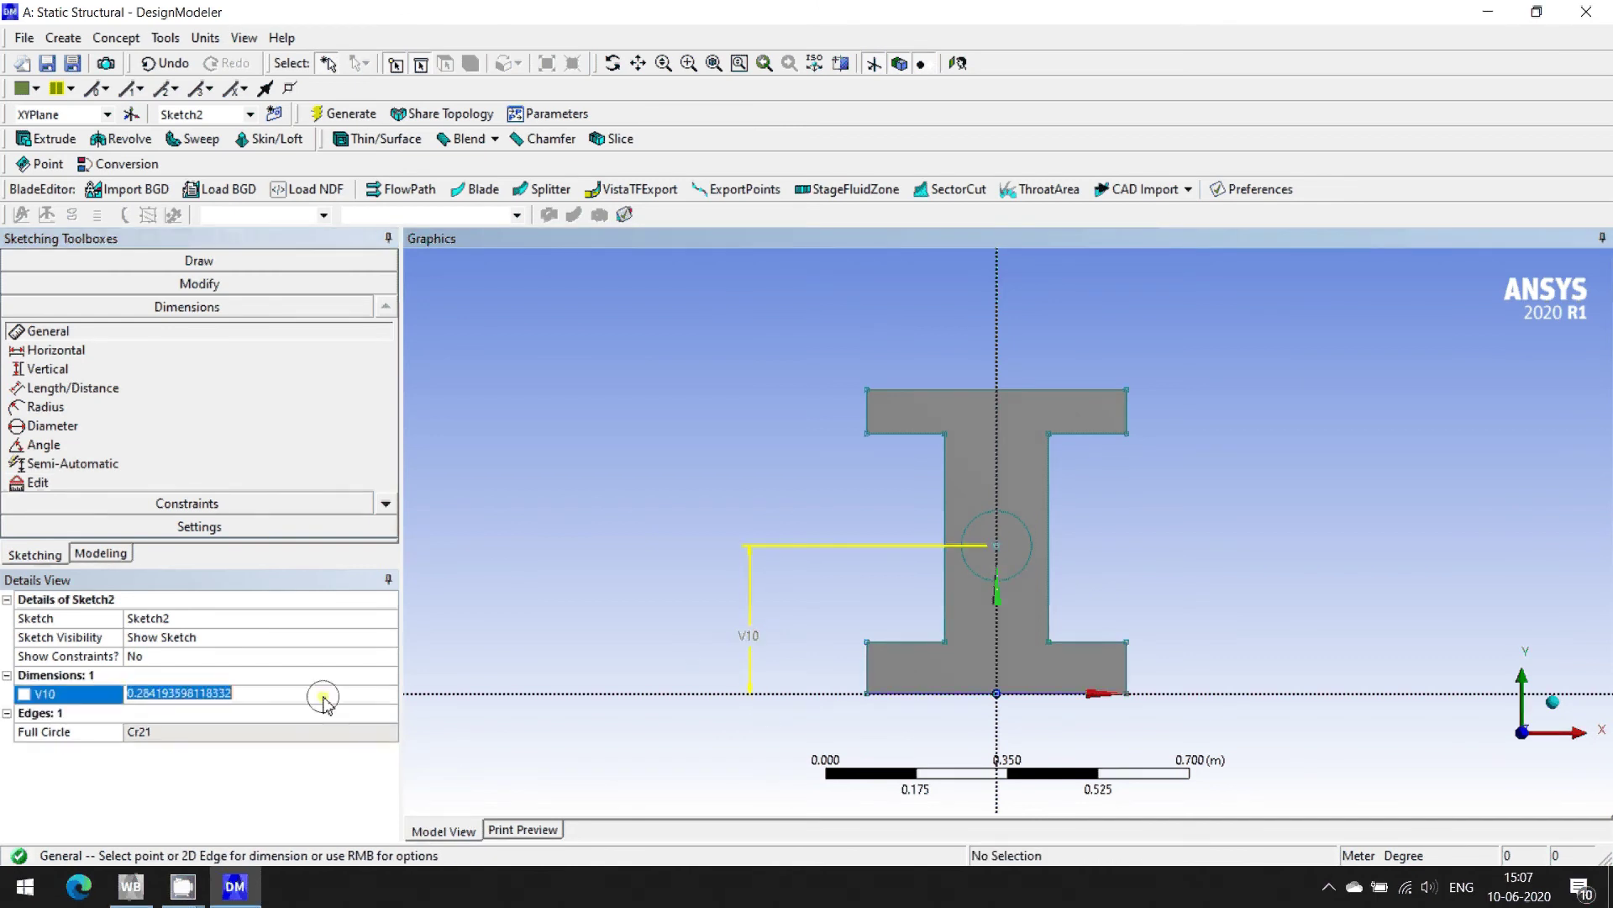
text(0.3)
key(Return)
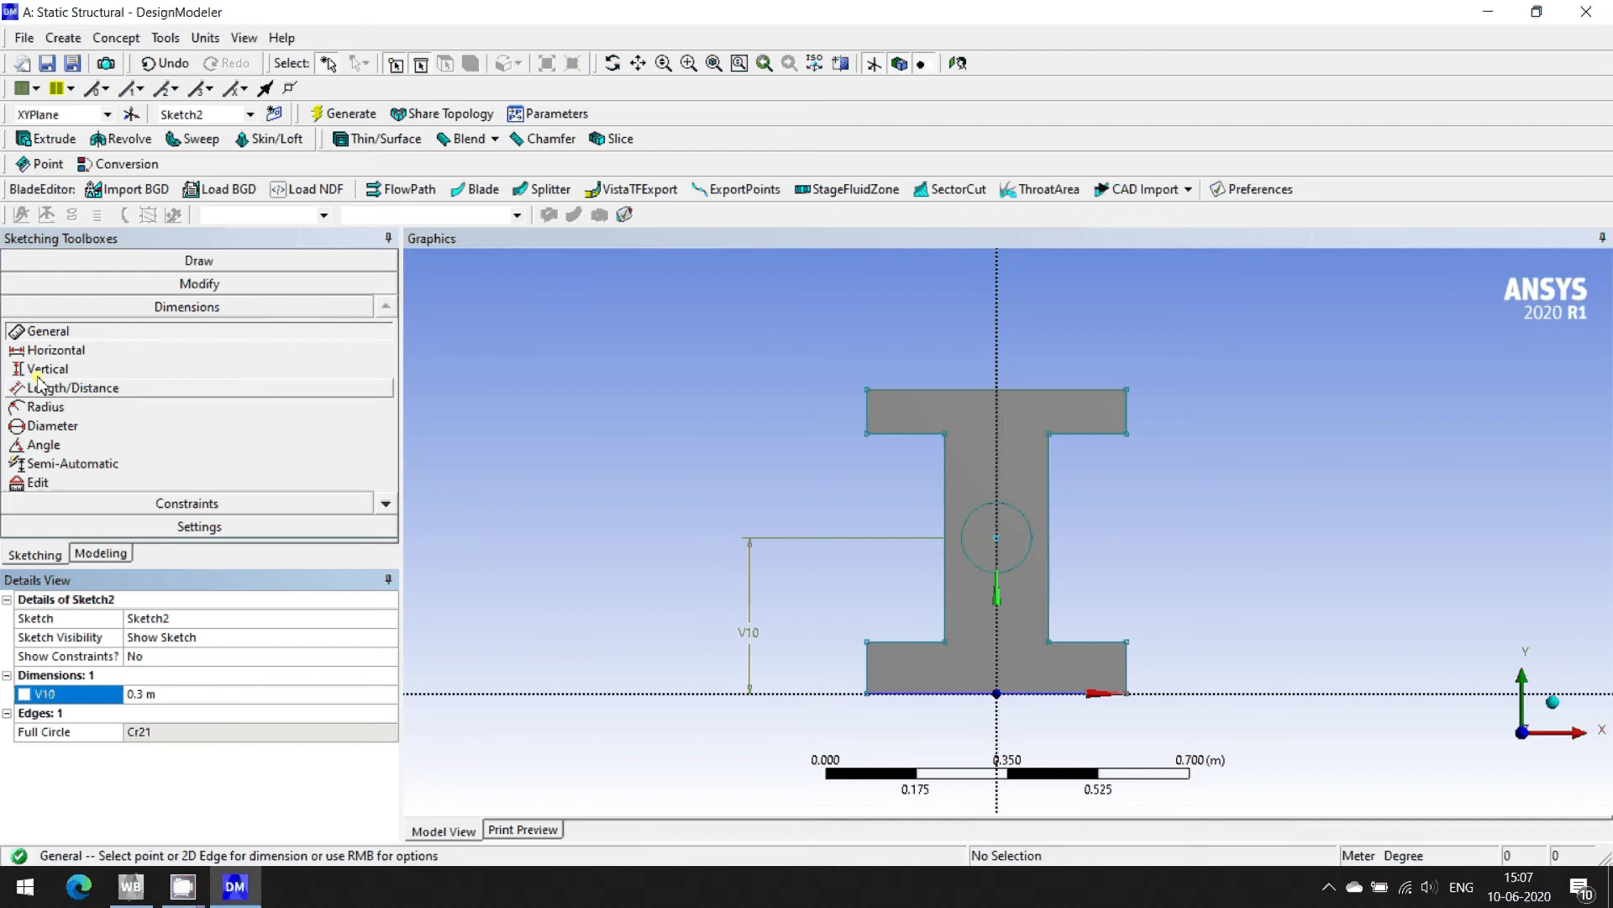
- Dimension the circle's diameter, trying 0.1 m first and settling on 0.05 m
click(1030, 529)
click(1109, 490)
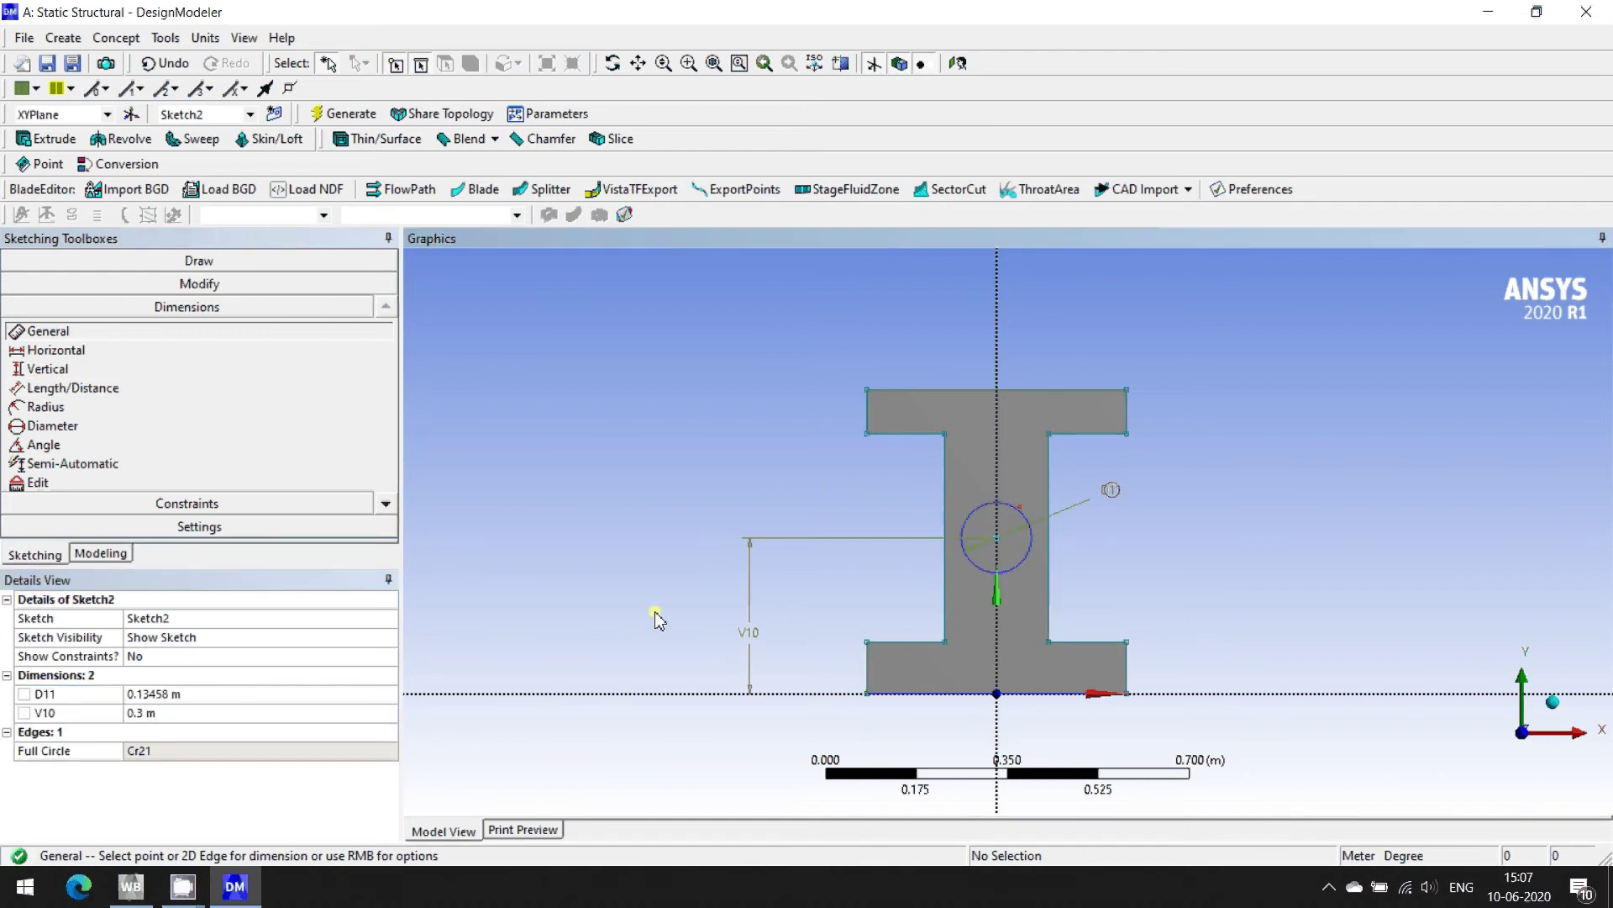
click(184, 698)
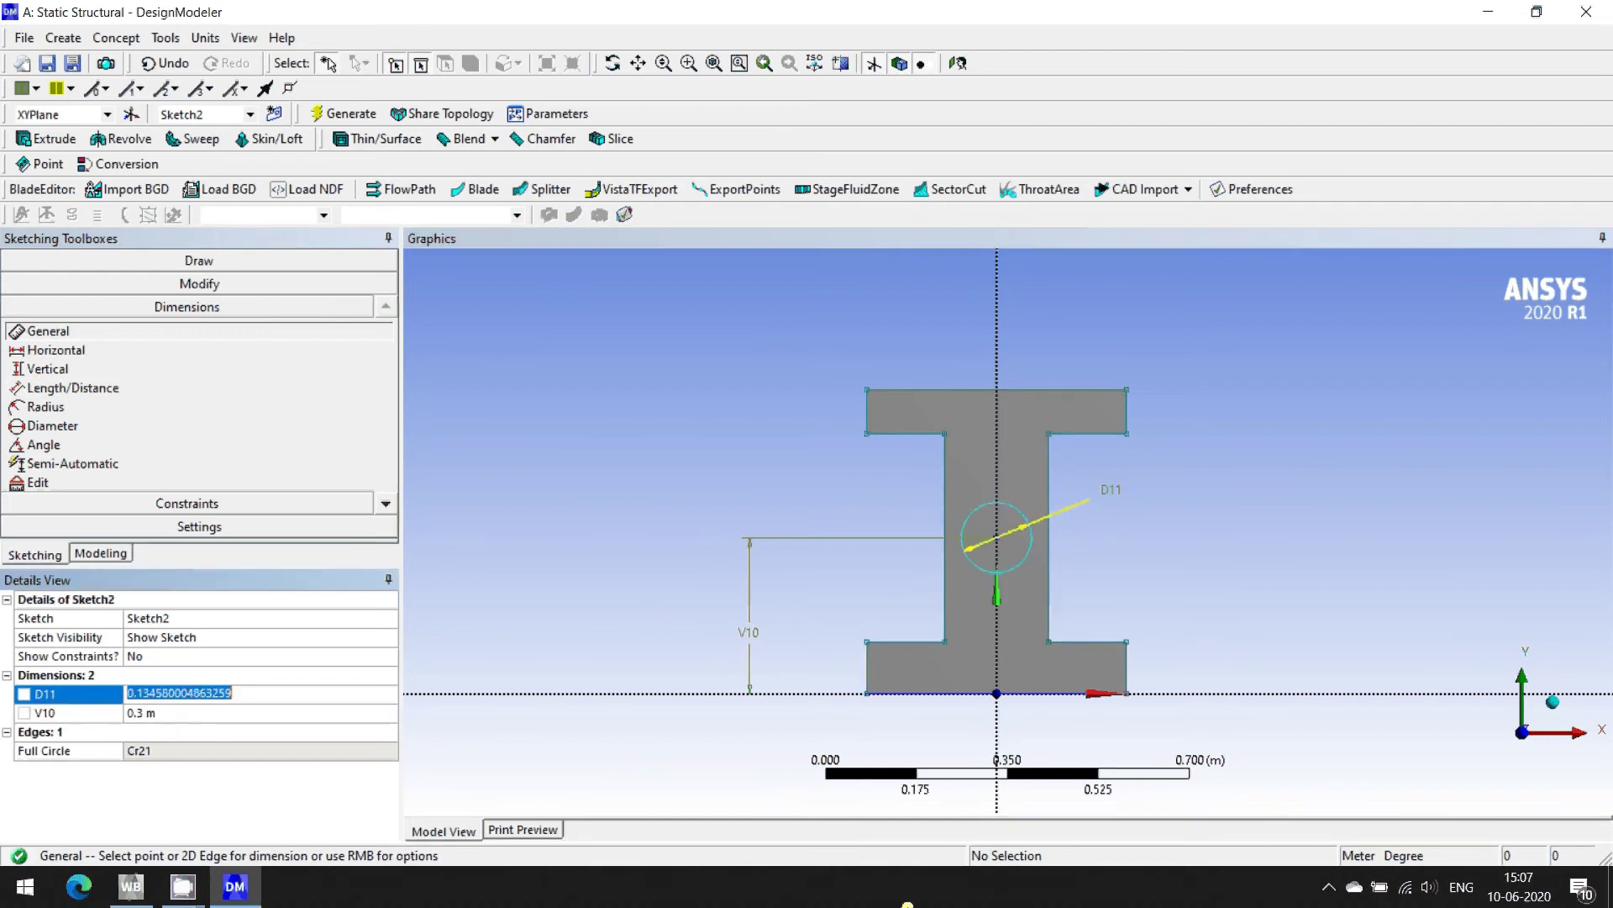
text(0.1)
key(Return)
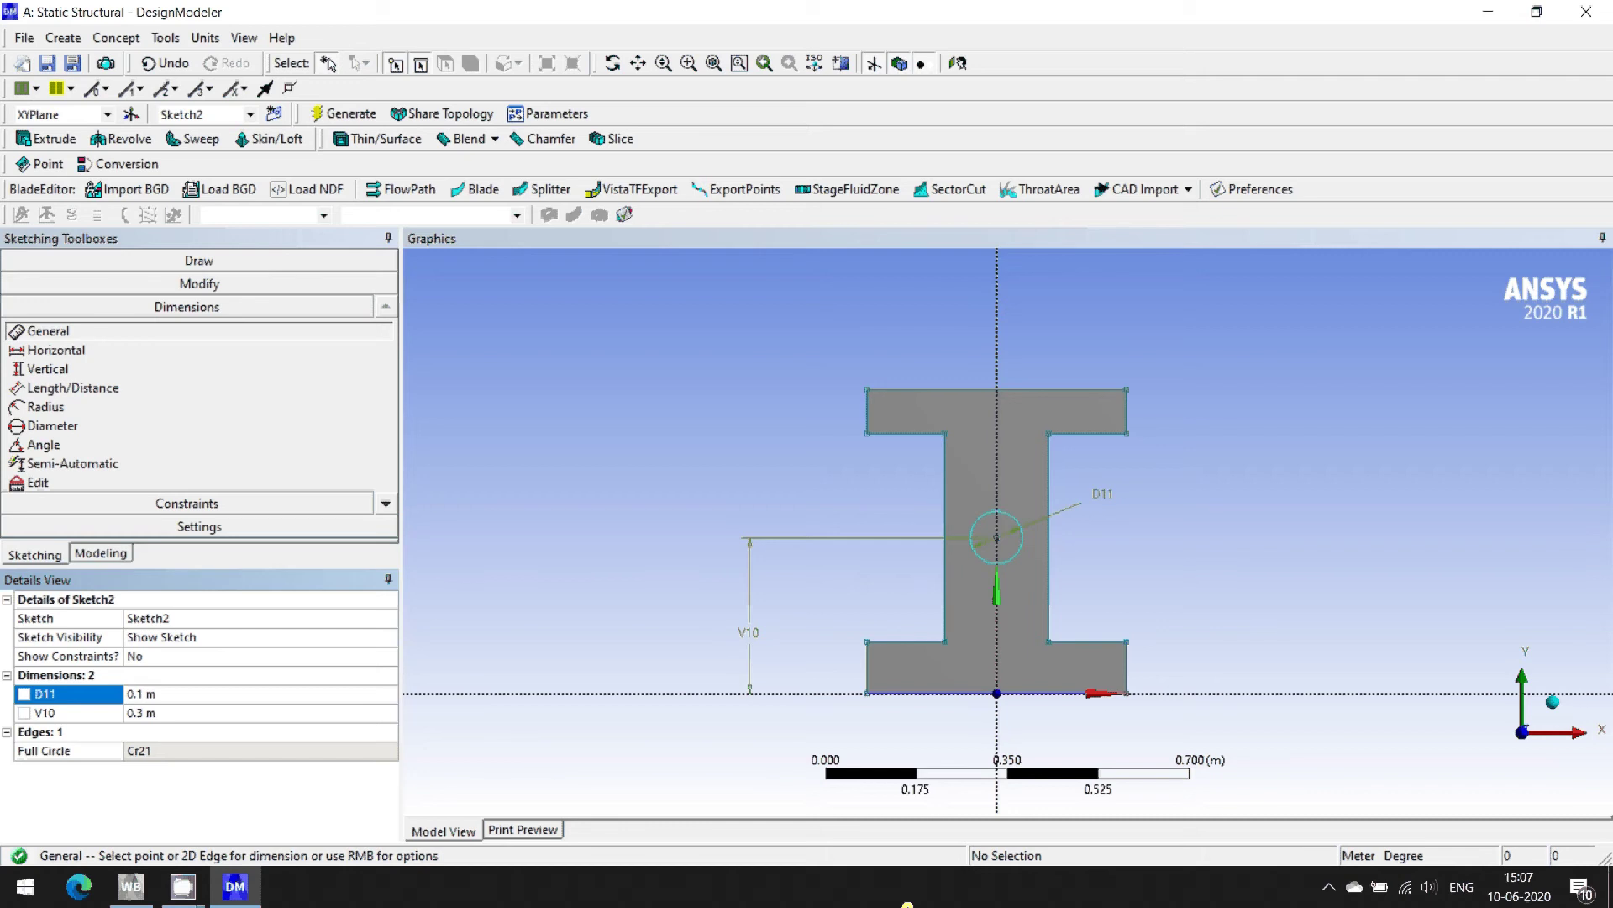
click(309, 696)
text(0.05)
key(Return)
- Try a diameter of 0.1 m for the circle and return it to 0.05 m
click(308, 697)
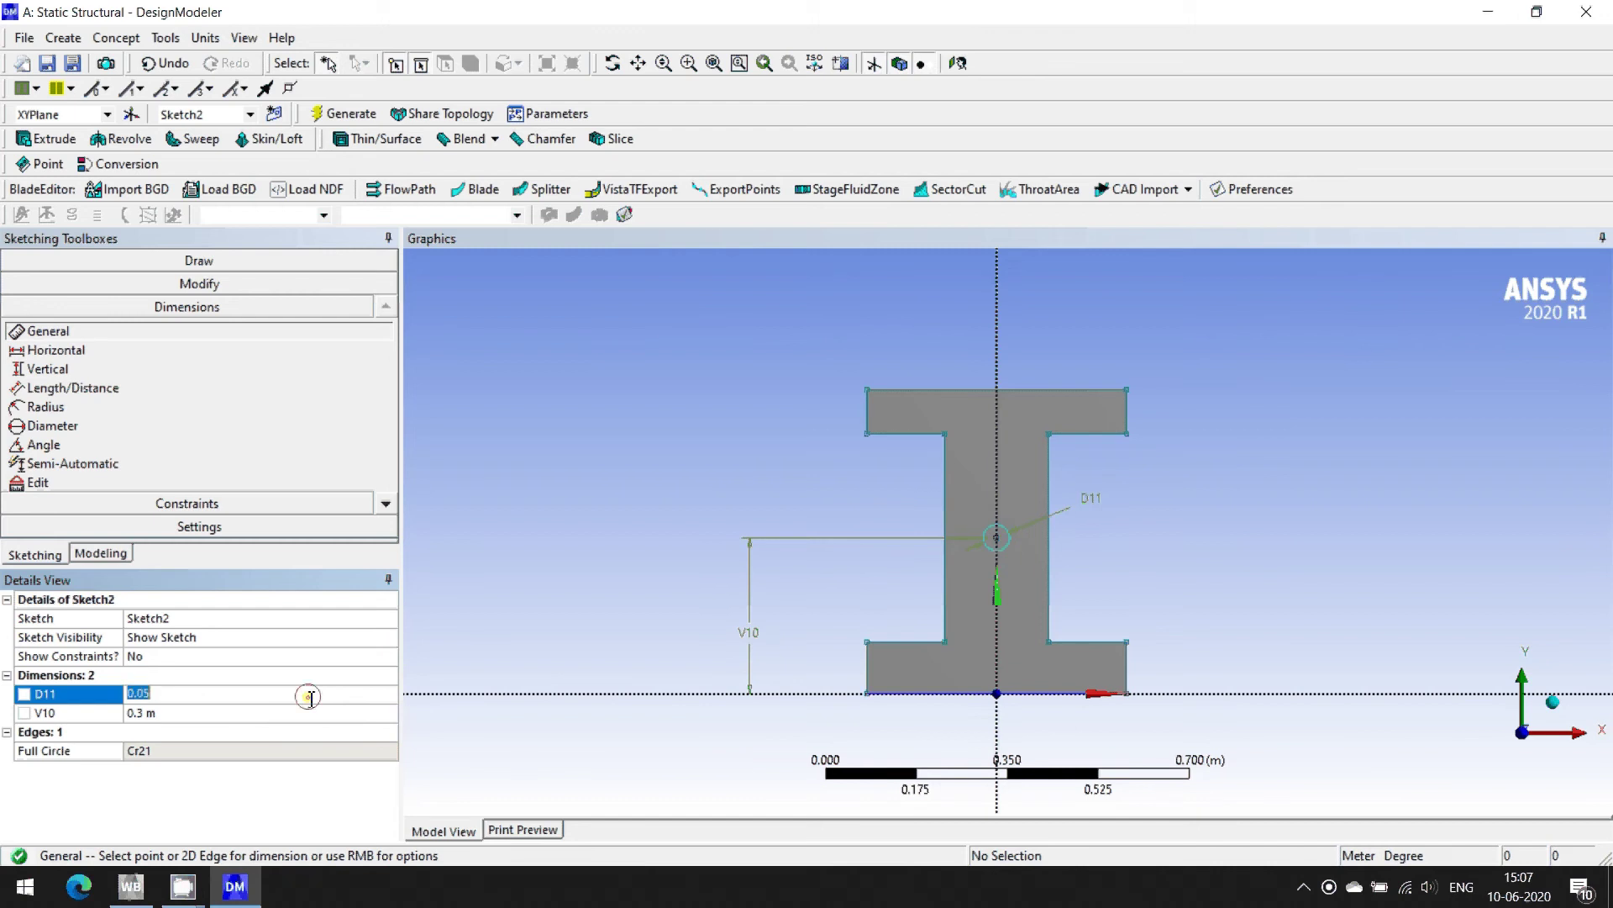
text(0.1)
key(Return)
click(311, 698)
text(0.05)
key(Return)
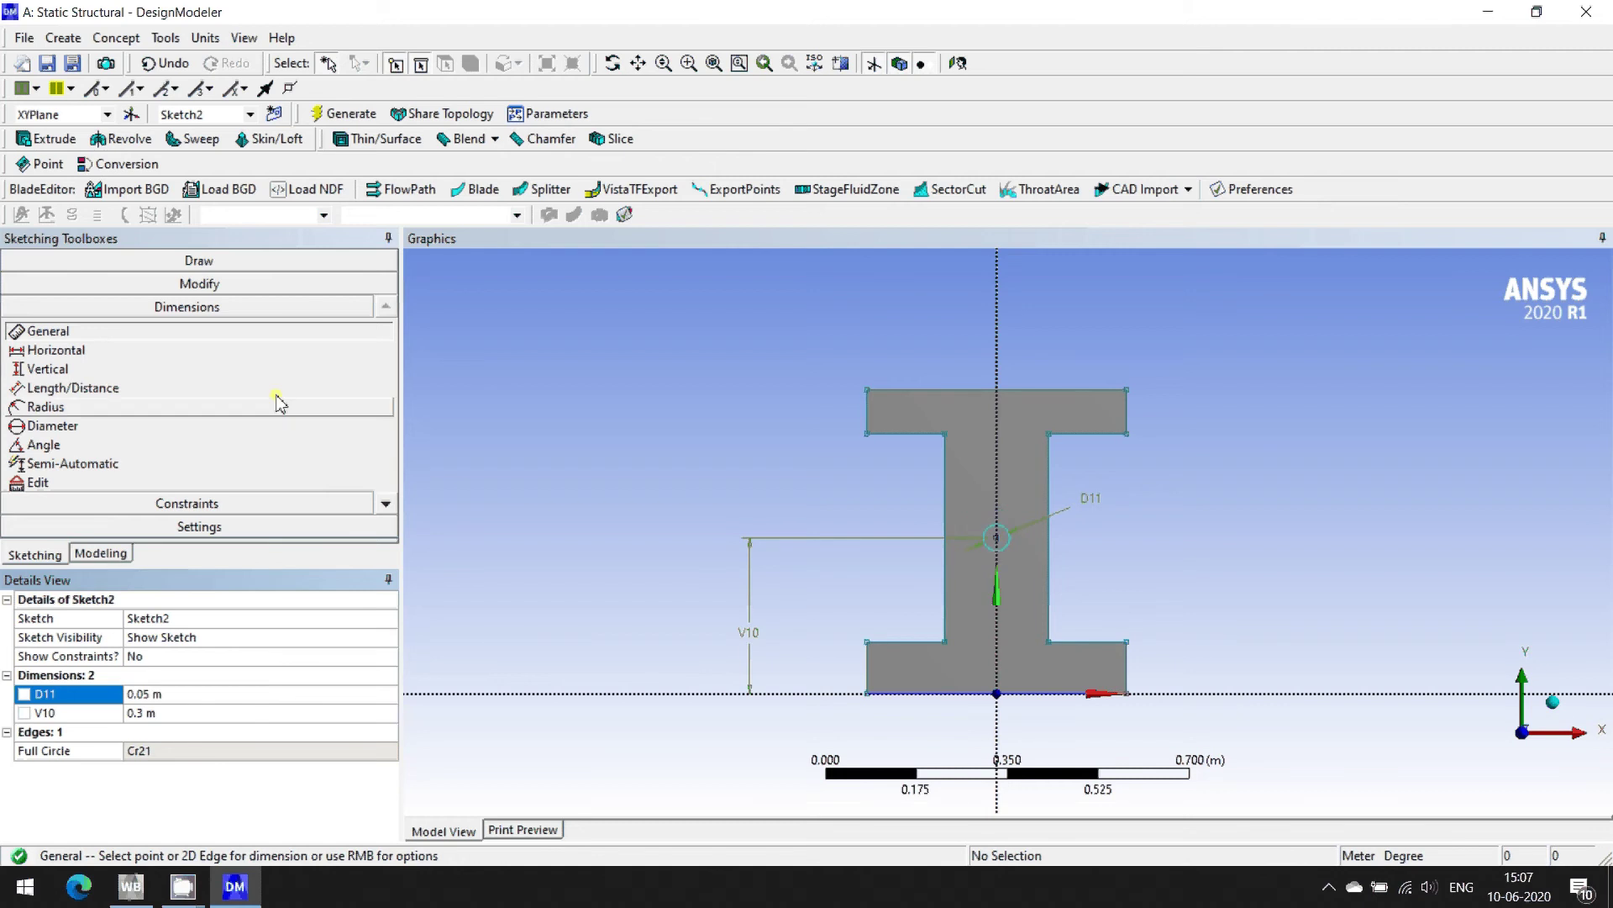
- Delete the circle's diameter dimension and its height dimension above the X axis
click(225, 264)
click(1080, 510)
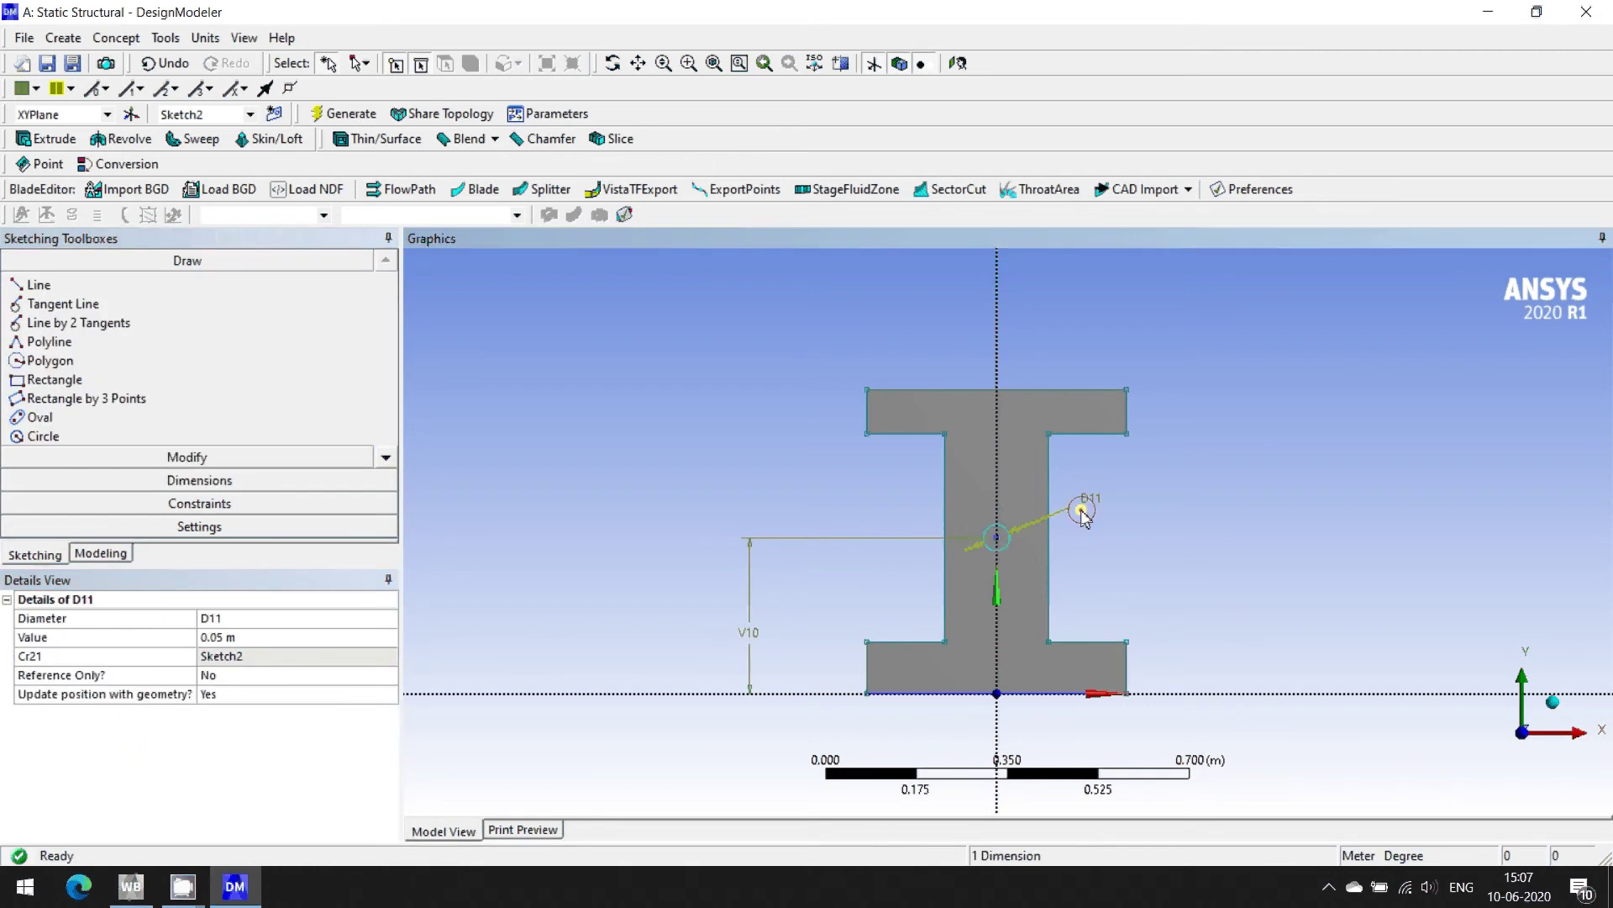
click(836, 544)
key(Delete)
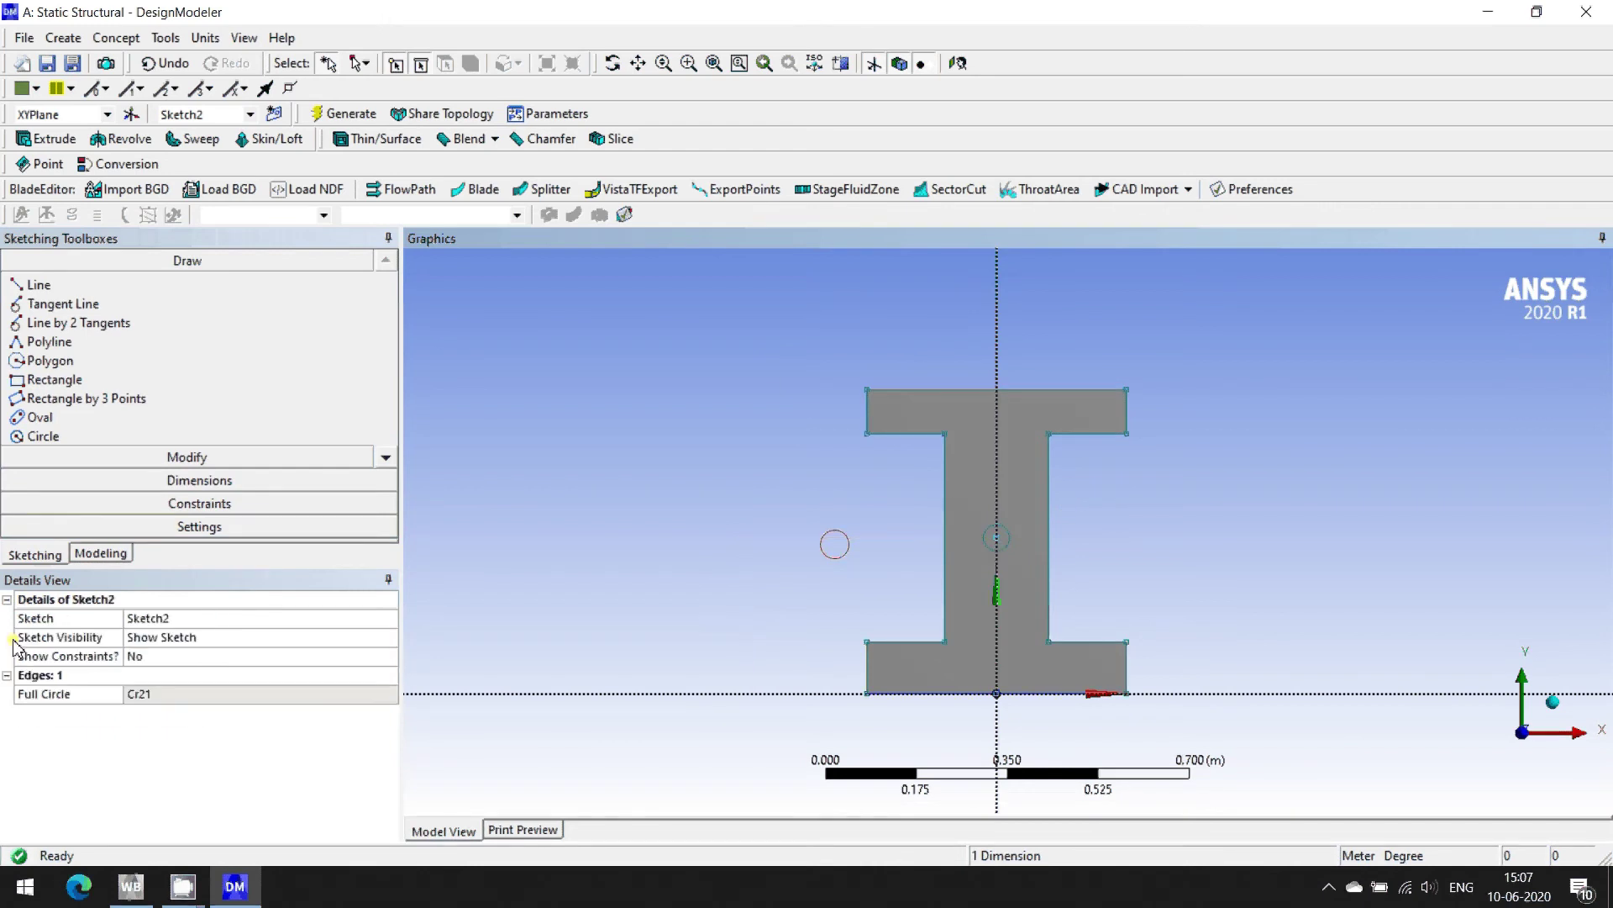
- Extrude Sketch2 with the Imprint Faces operation and the To Next extent type, and generate the feature
click(1552, 704)
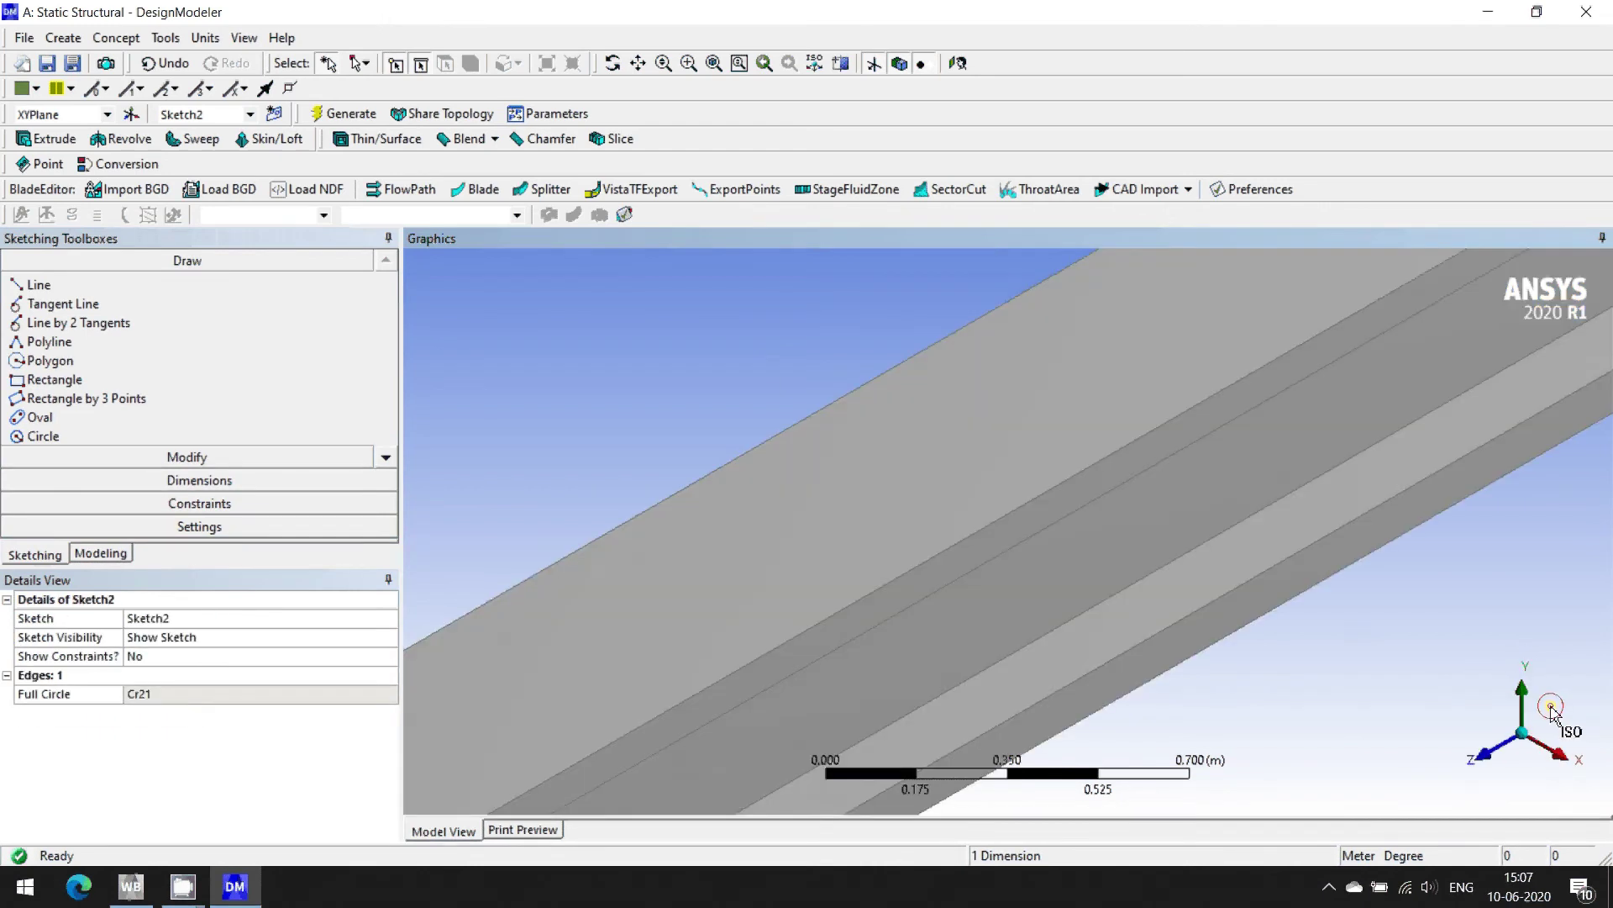
scroll(879, 491, down, 3)
right_drag(1219, 220, 1372, 467)
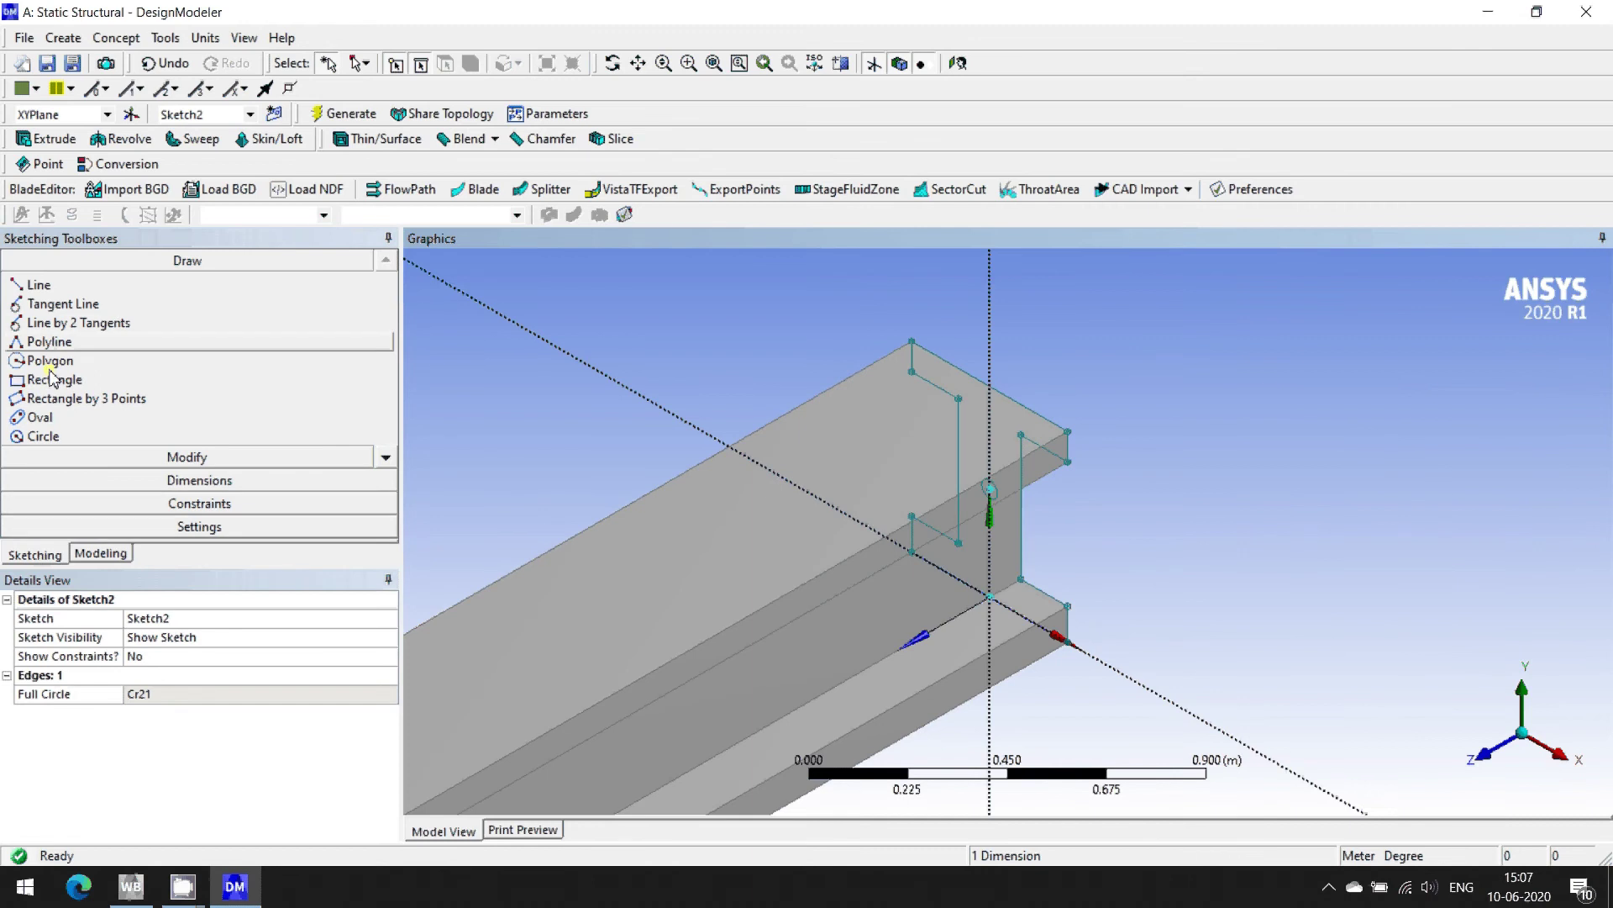
click(104, 555)
click(139, 315)
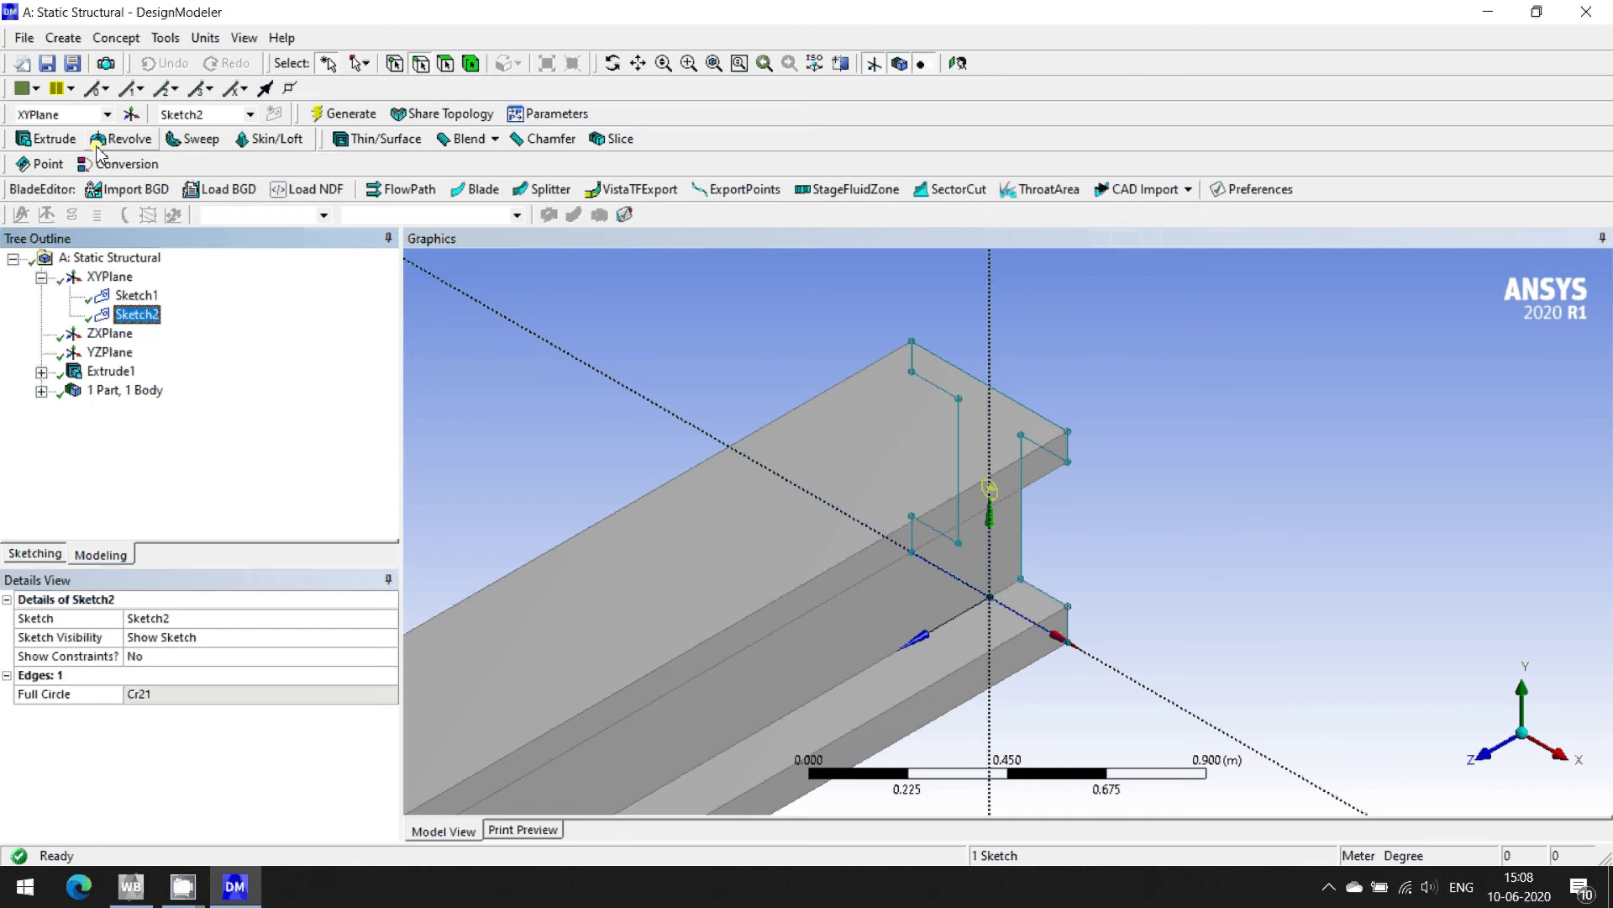
click(33, 140)
click(134, 637)
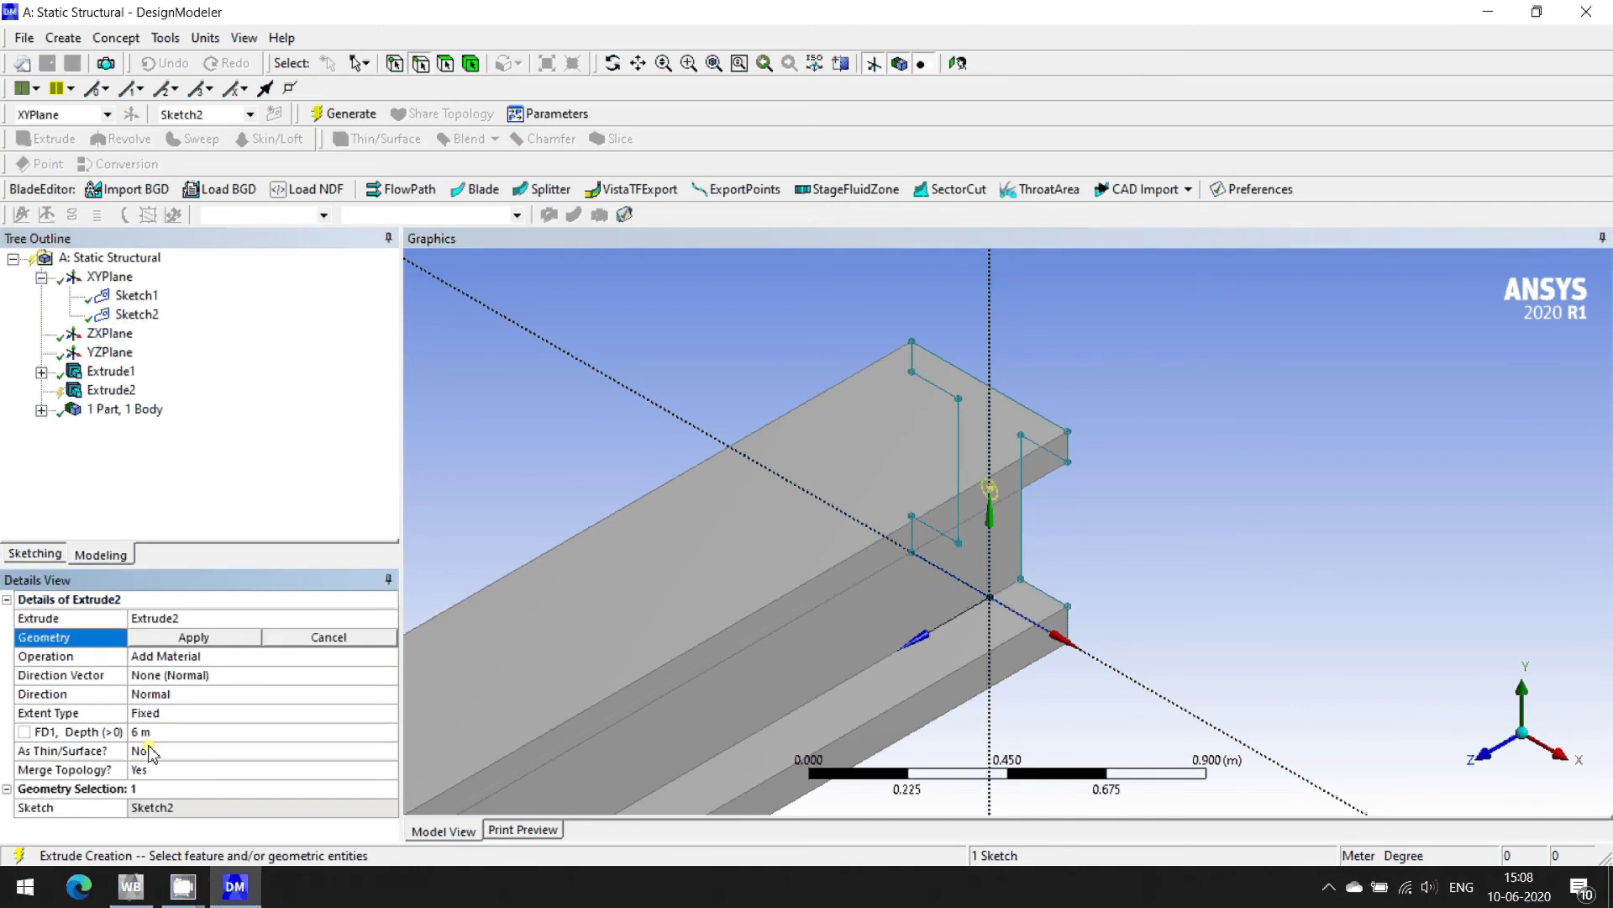
click(206, 656)
click(392, 657)
click(224, 710)
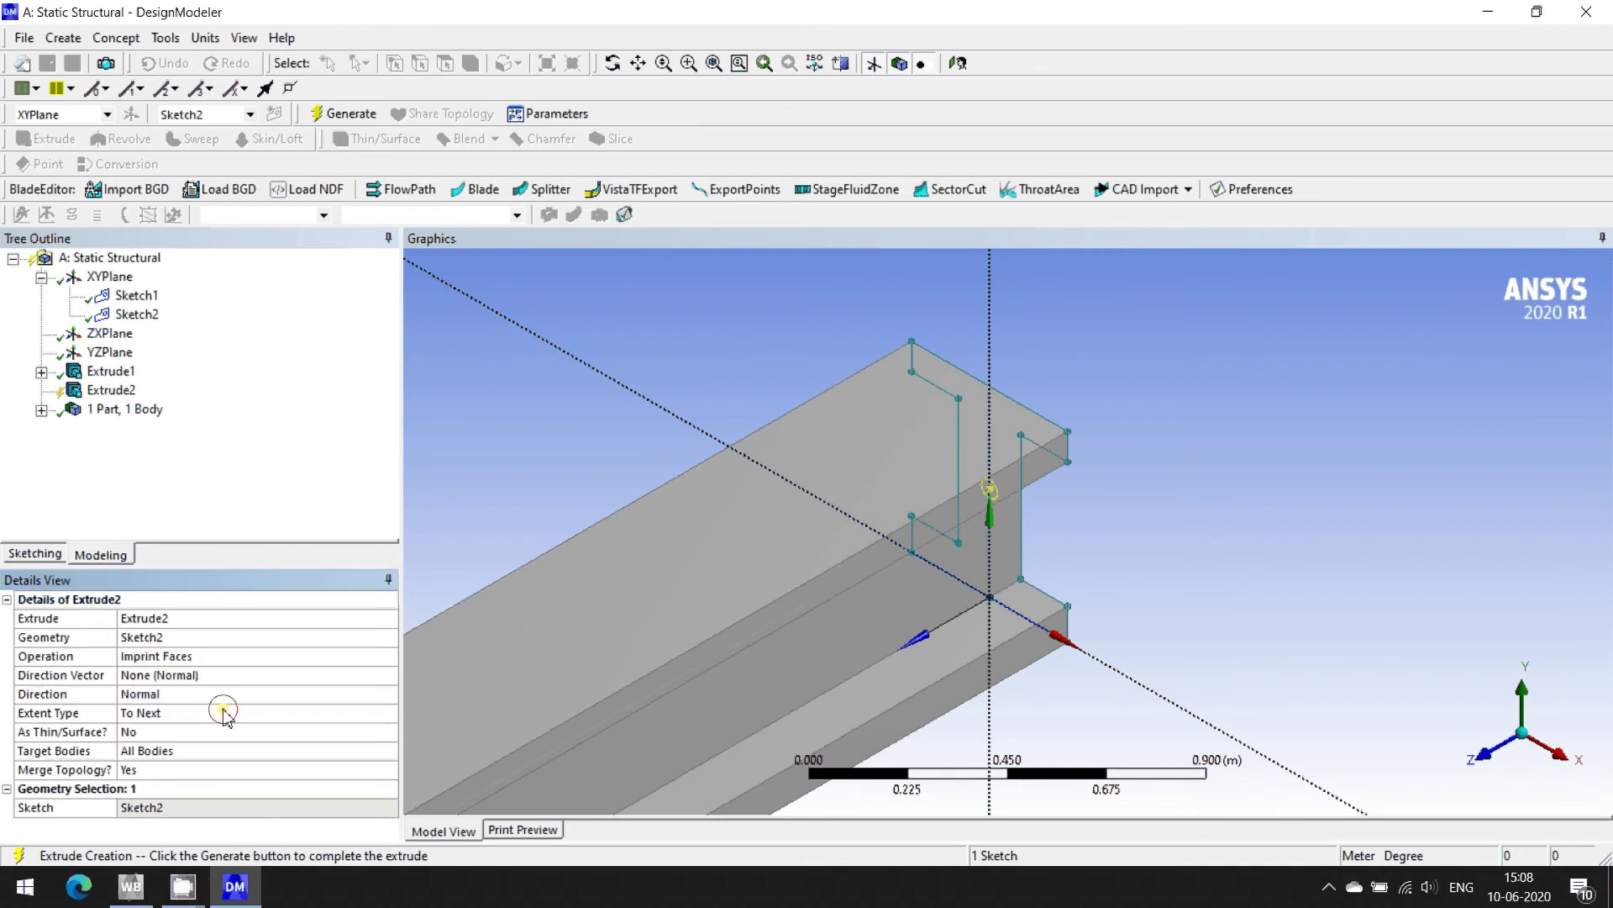
click(334, 115)
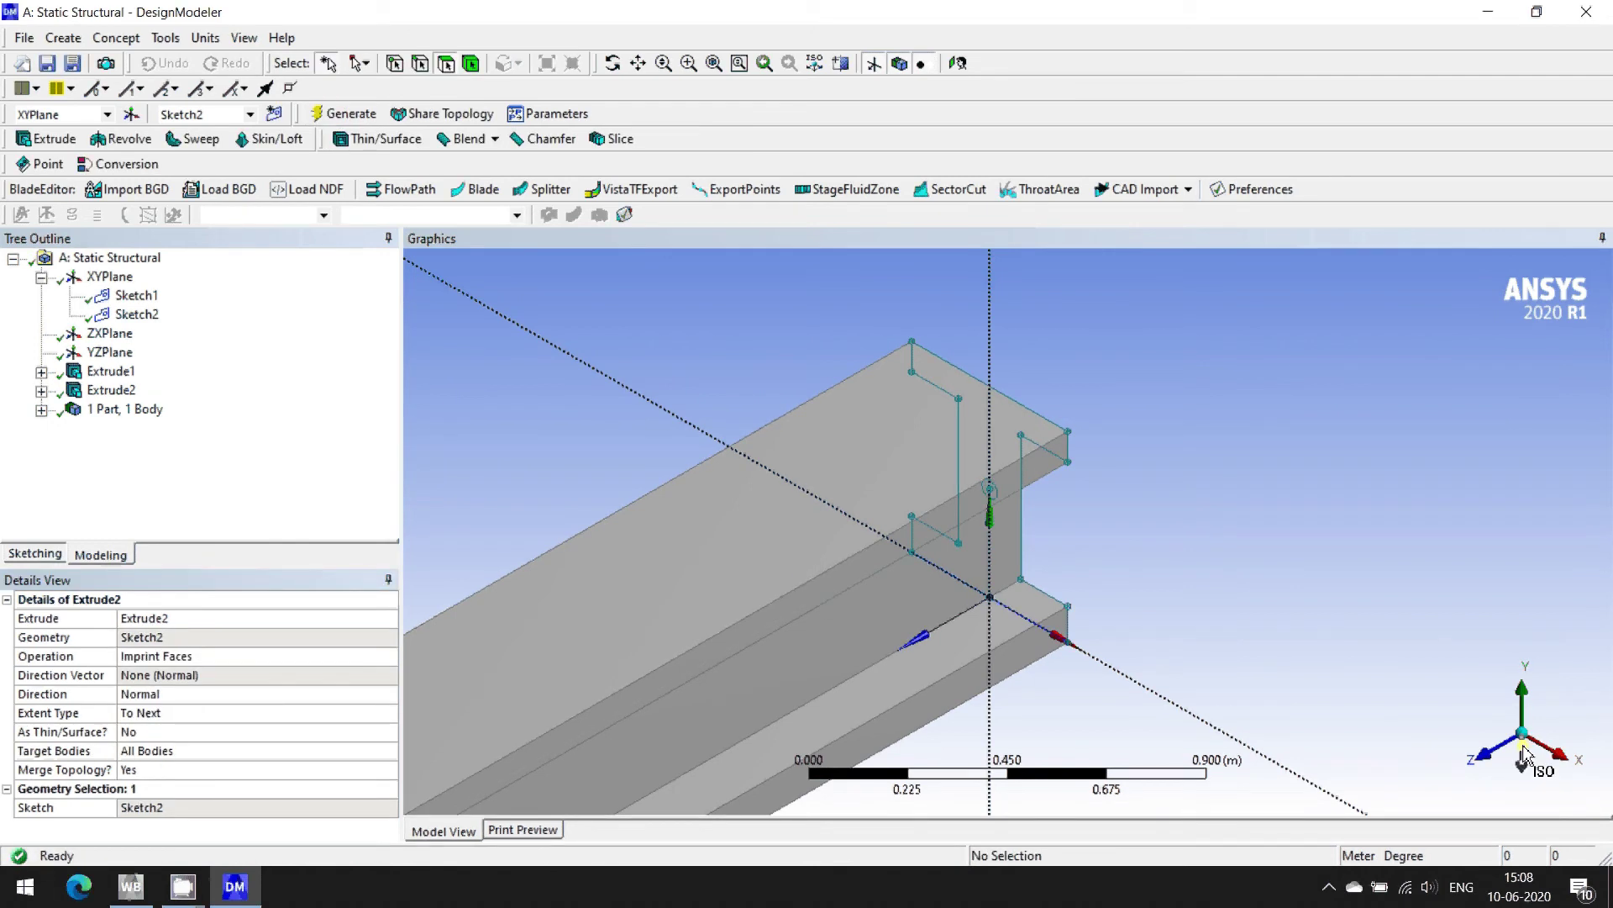
- Examine both end faces of the beam for the circle imprint and check the sketches and settings behind the two extrusions
click(1487, 753)
right_drag(716, 575, 874, 713)
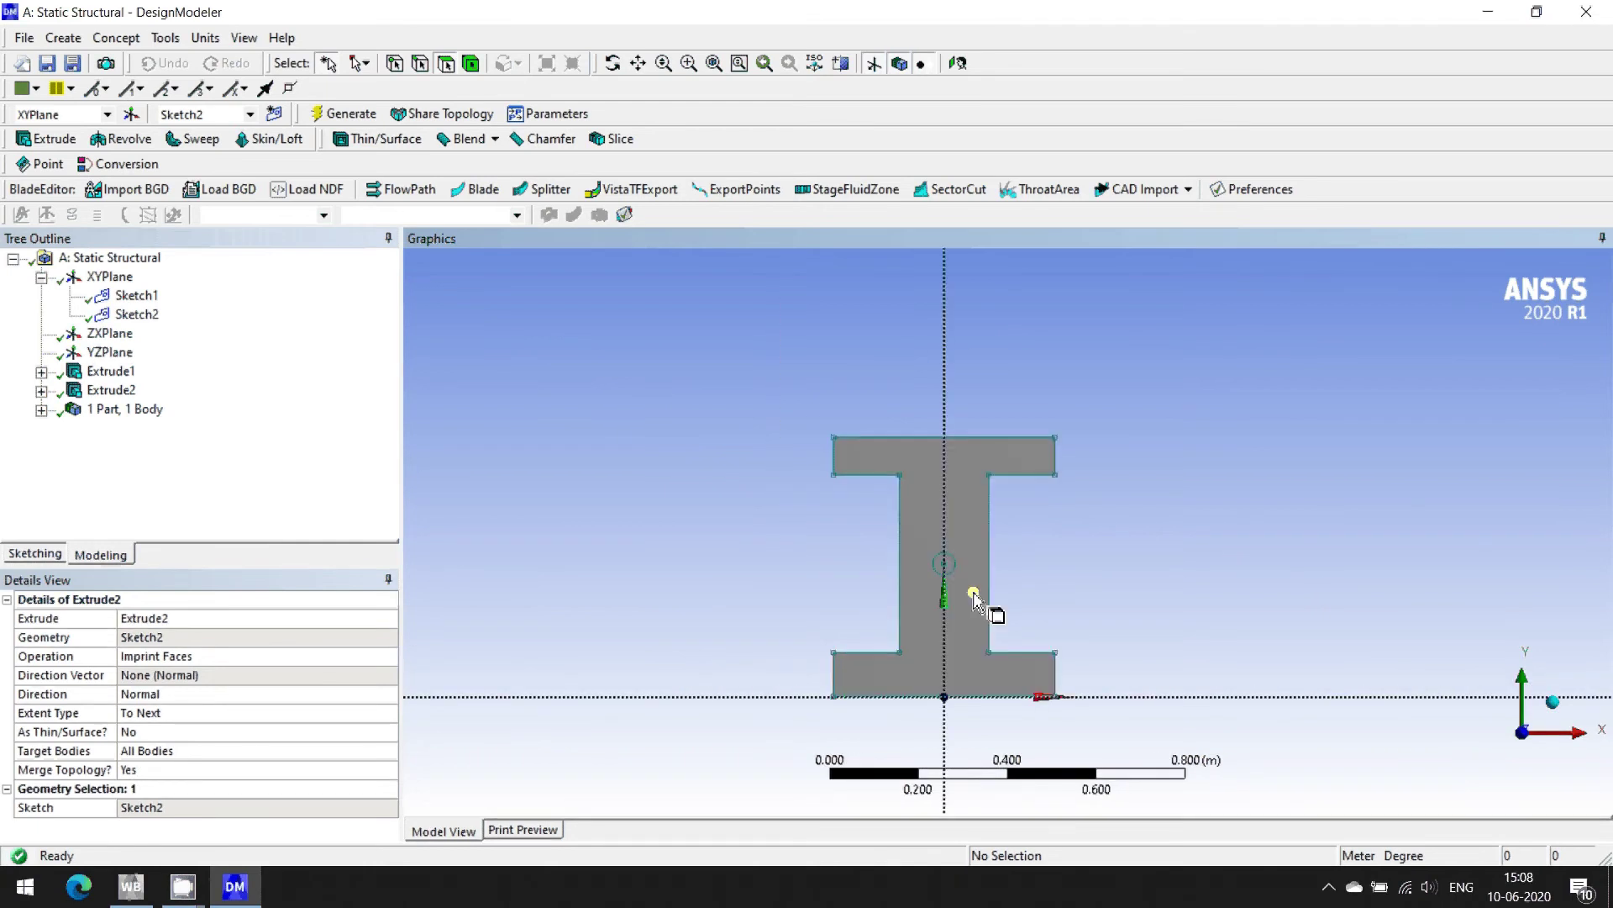
click(1570, 710)
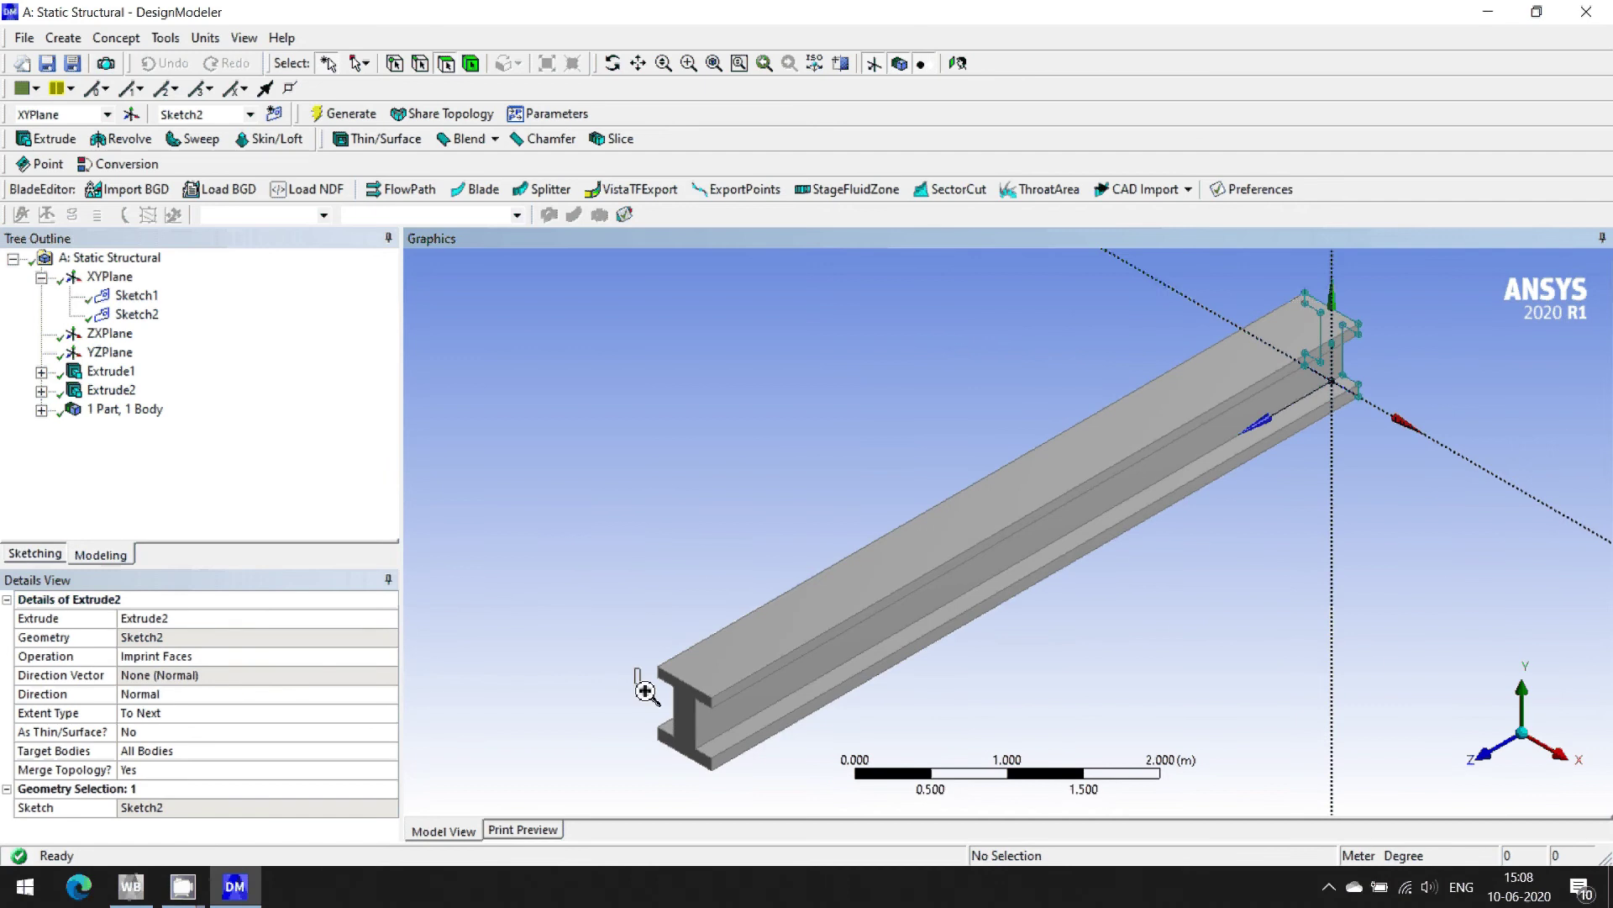
right_drag(645, 691, 770, 778)
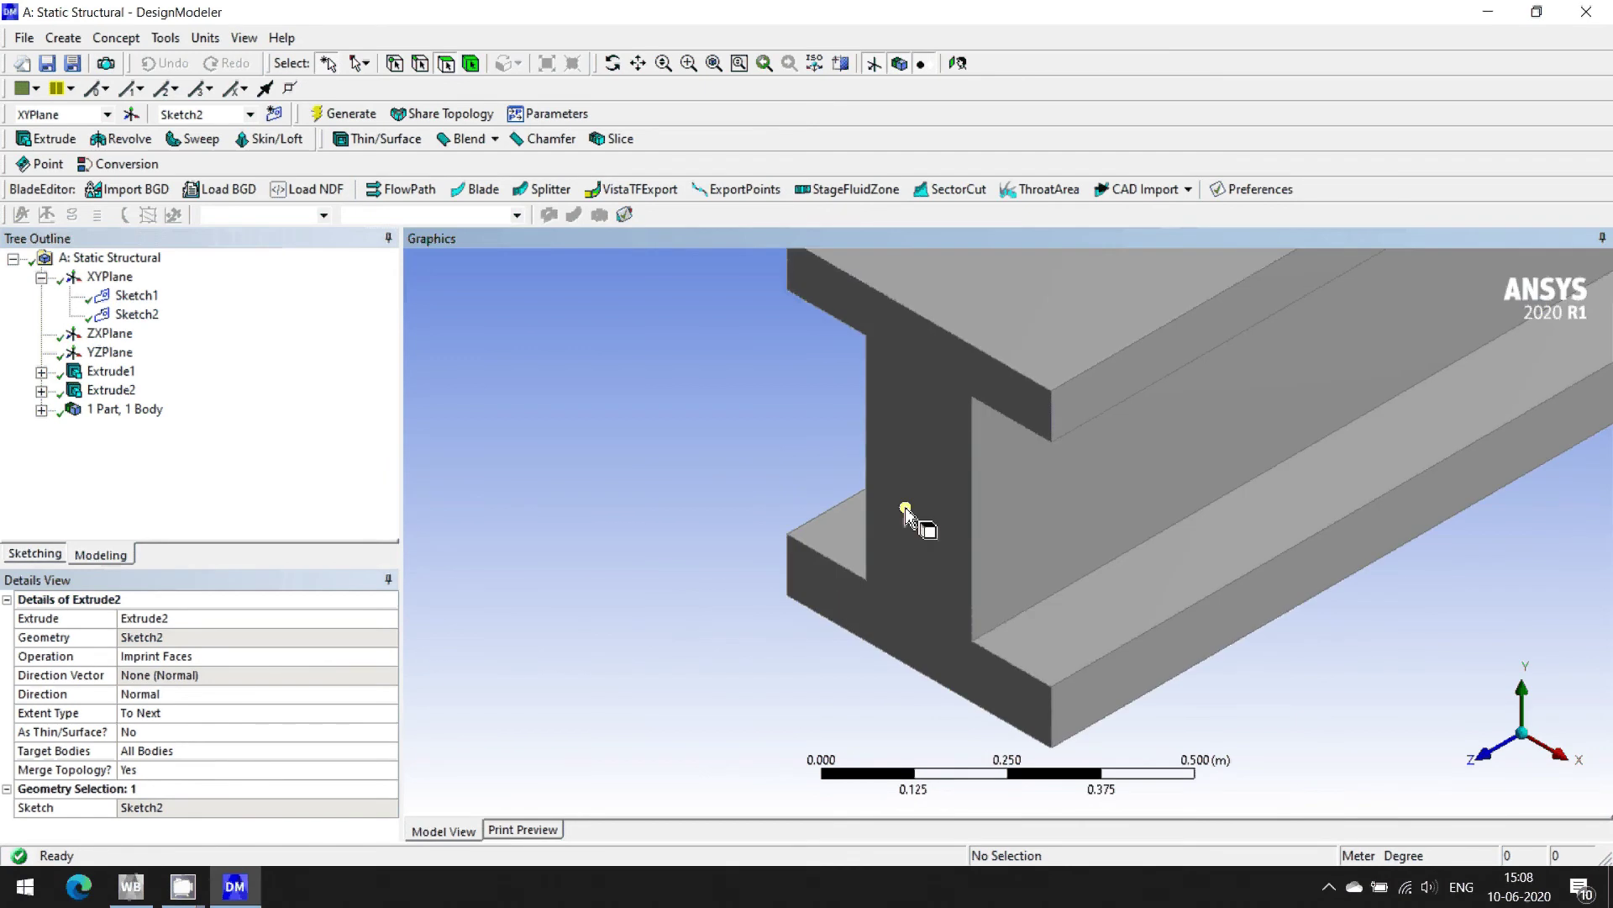
click(41, 391)
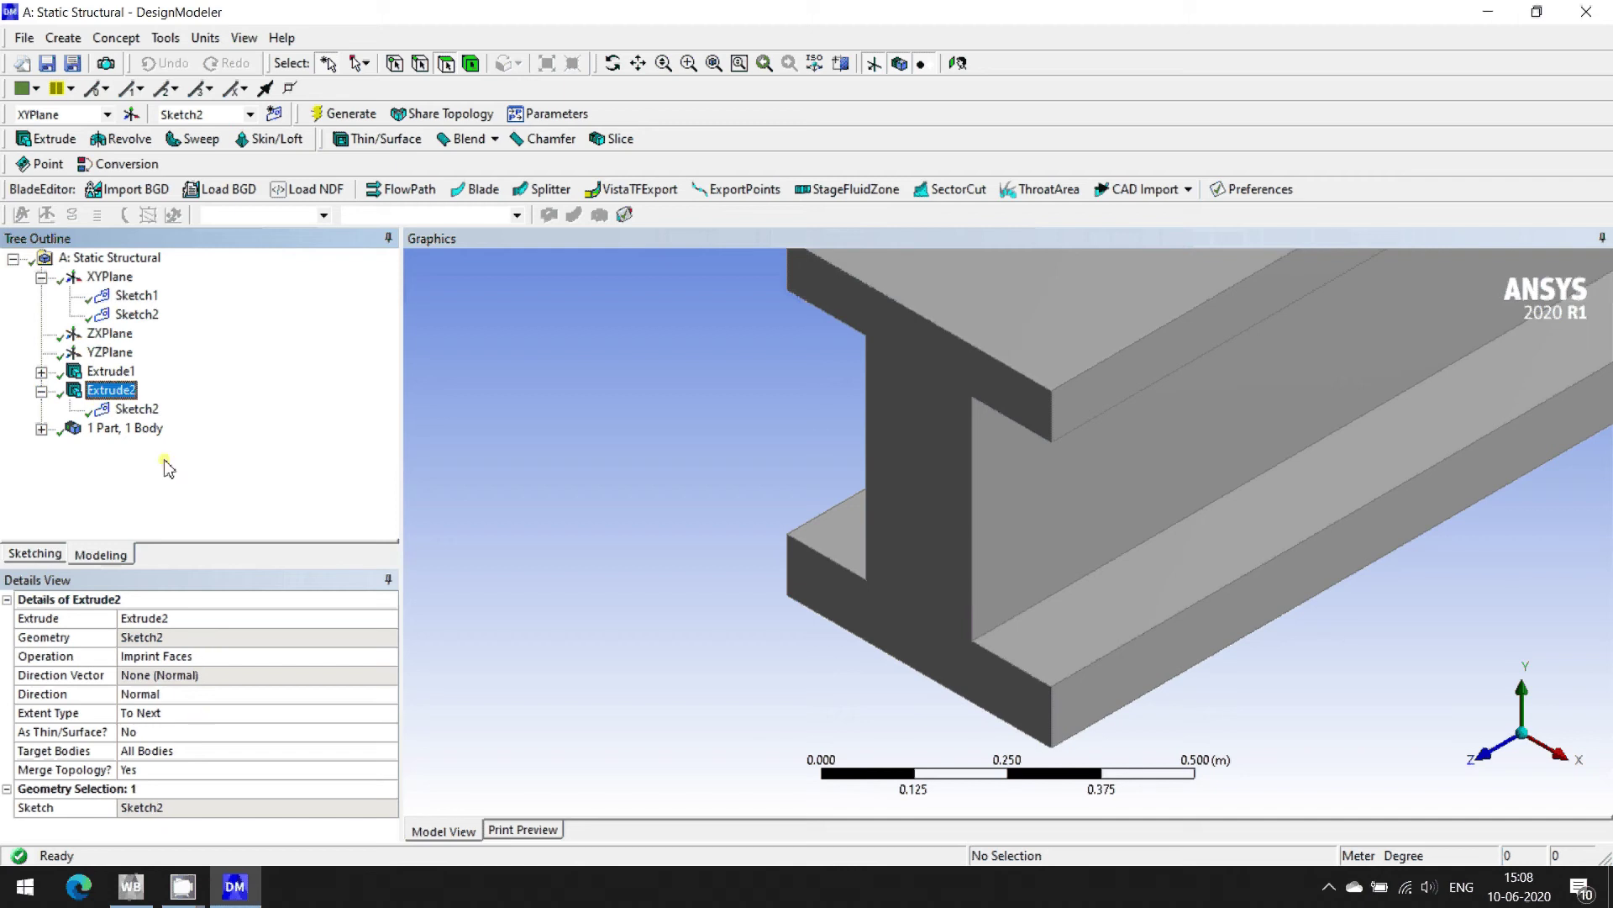
click(139, 410)
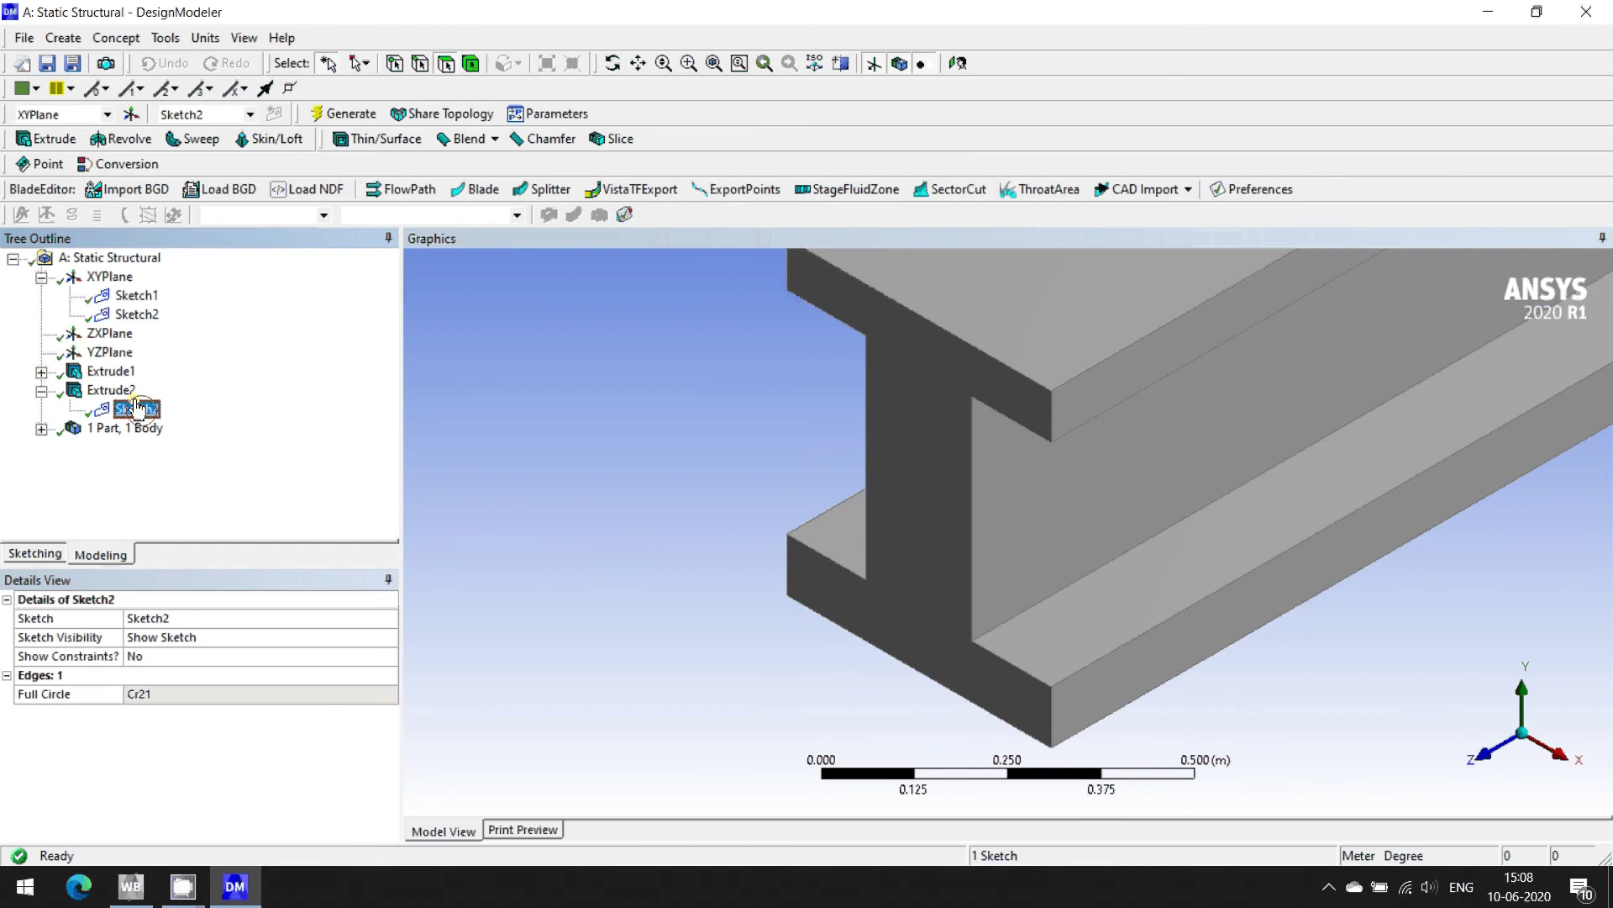
click(110, 389)
click(41, 371)
click(134, 389)
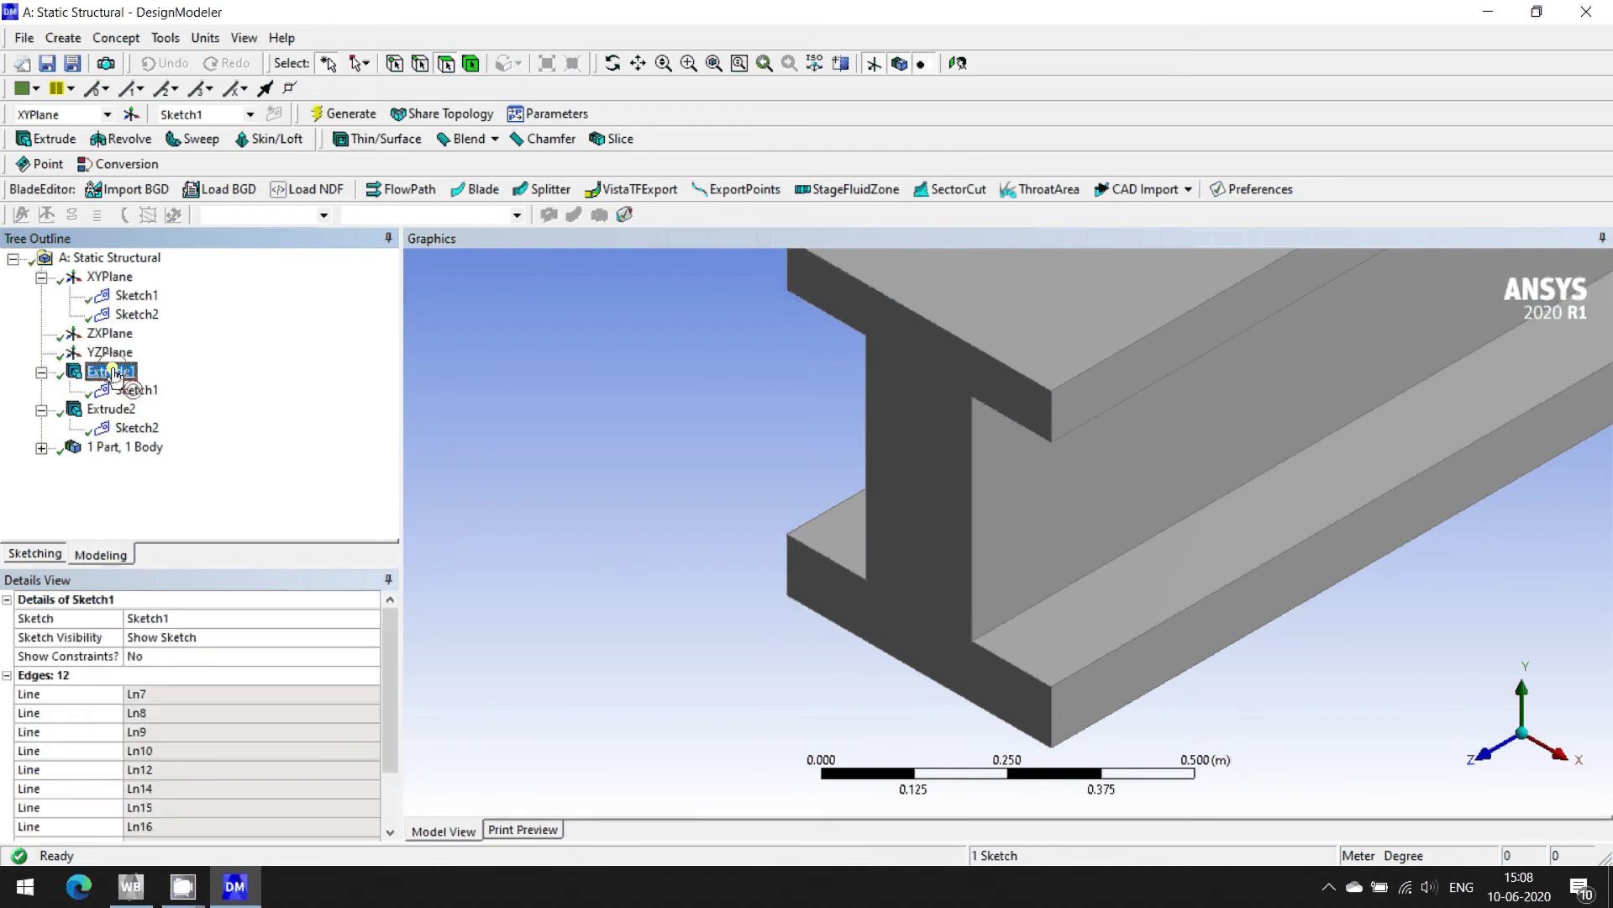
click(110, 371)
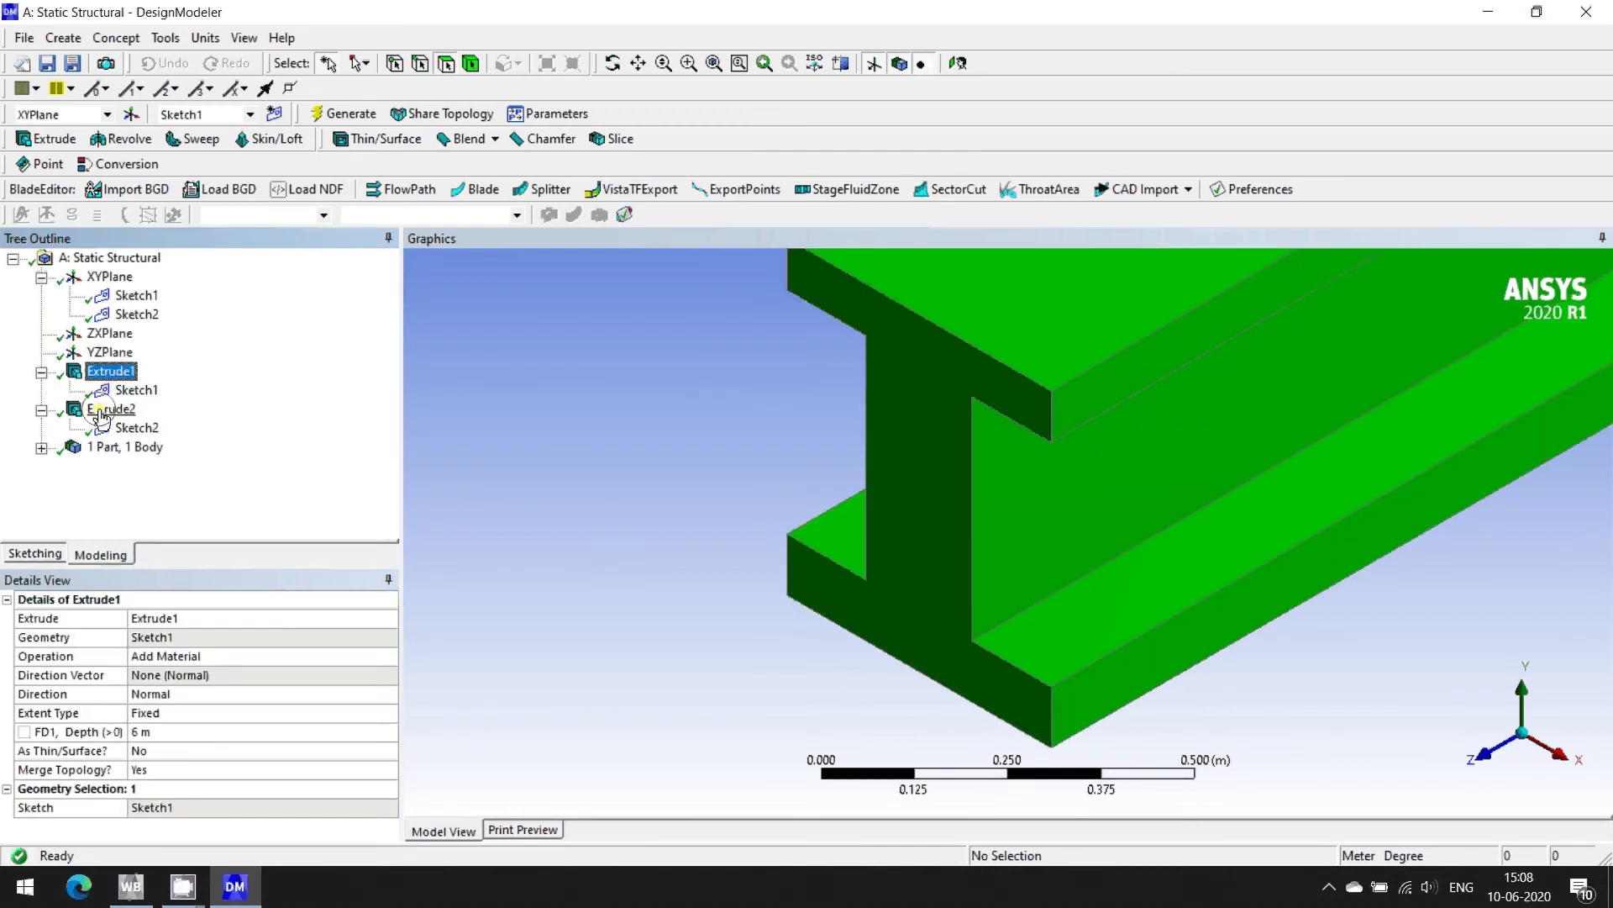
- Change the extent type of Extrude2 to Through All and regenerate the circle imprint
click(100, 412)
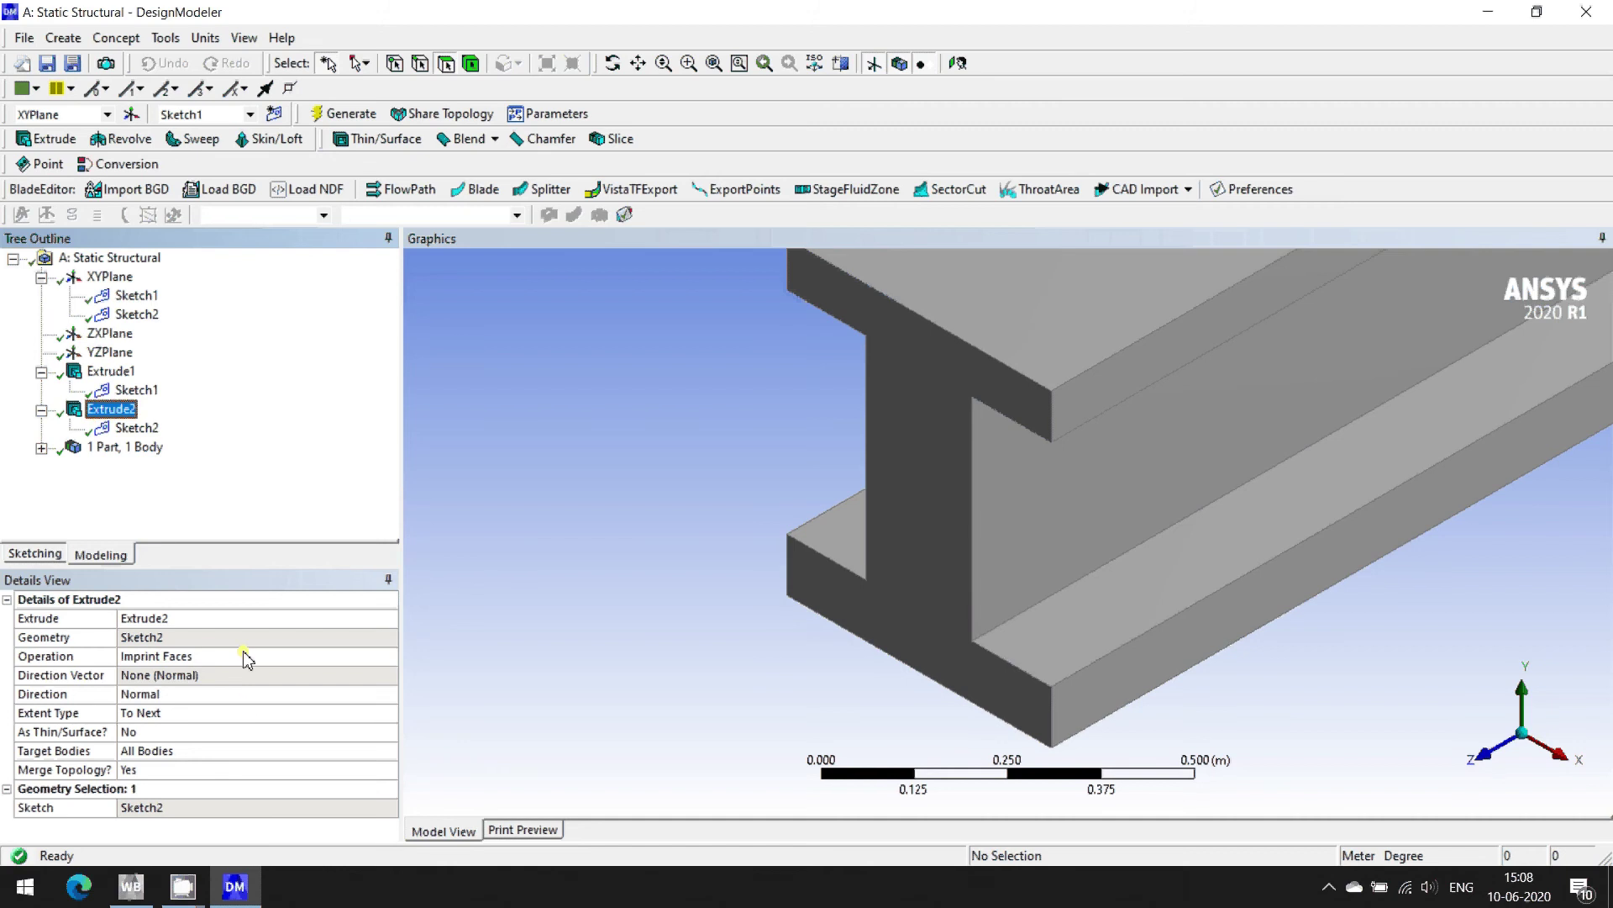
click(384, 715)
click(385, 717)
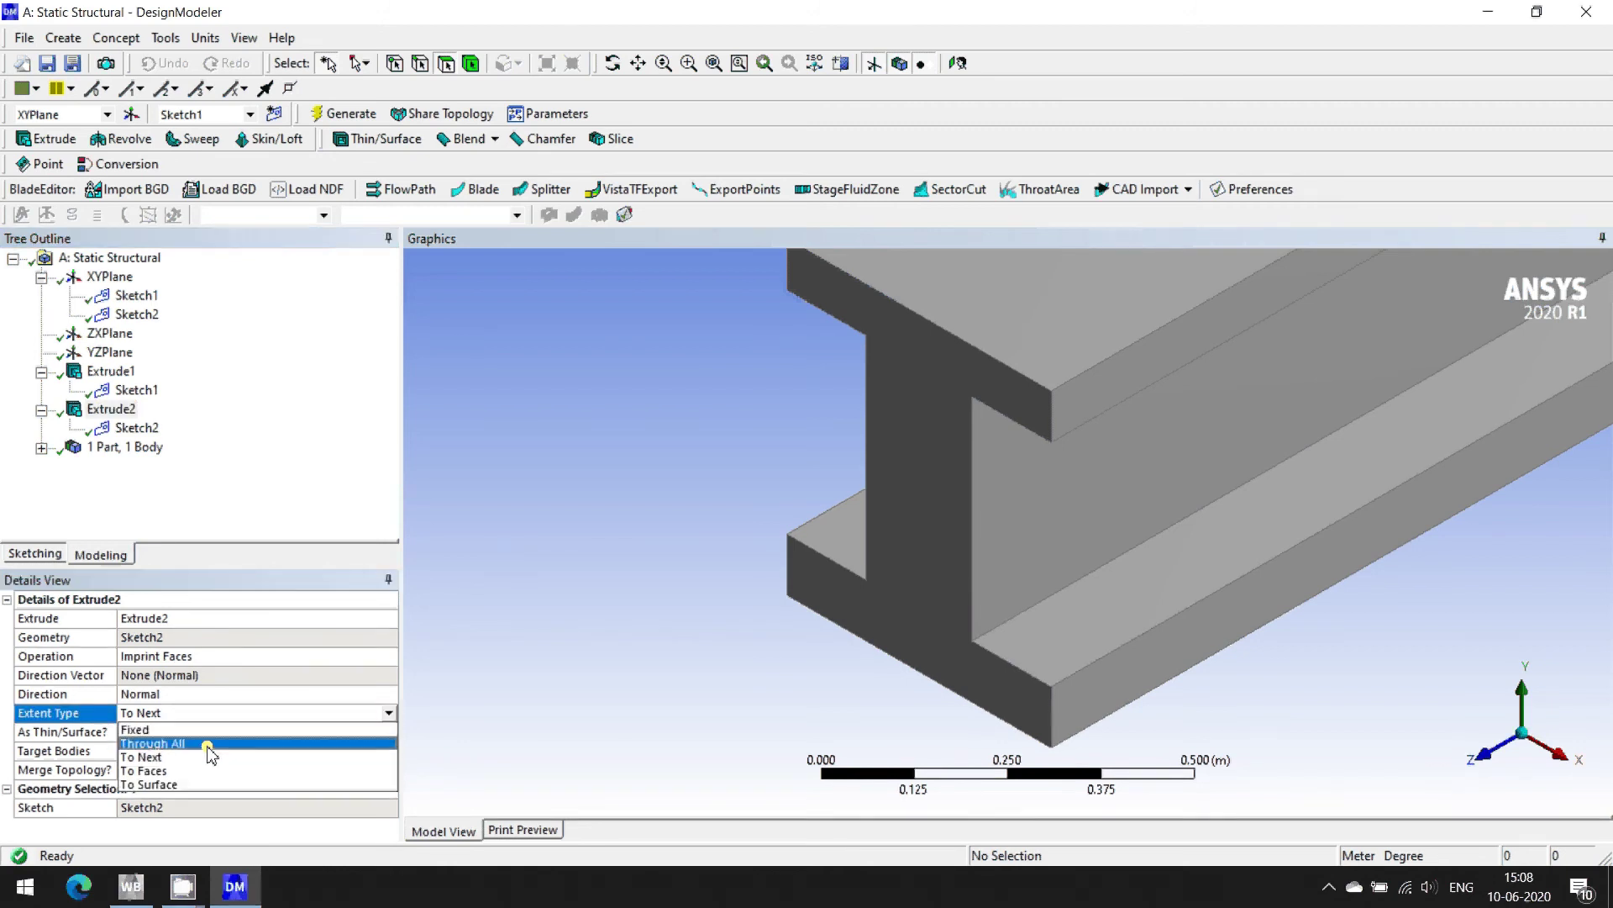
click(208, 744)
click(343, 114)
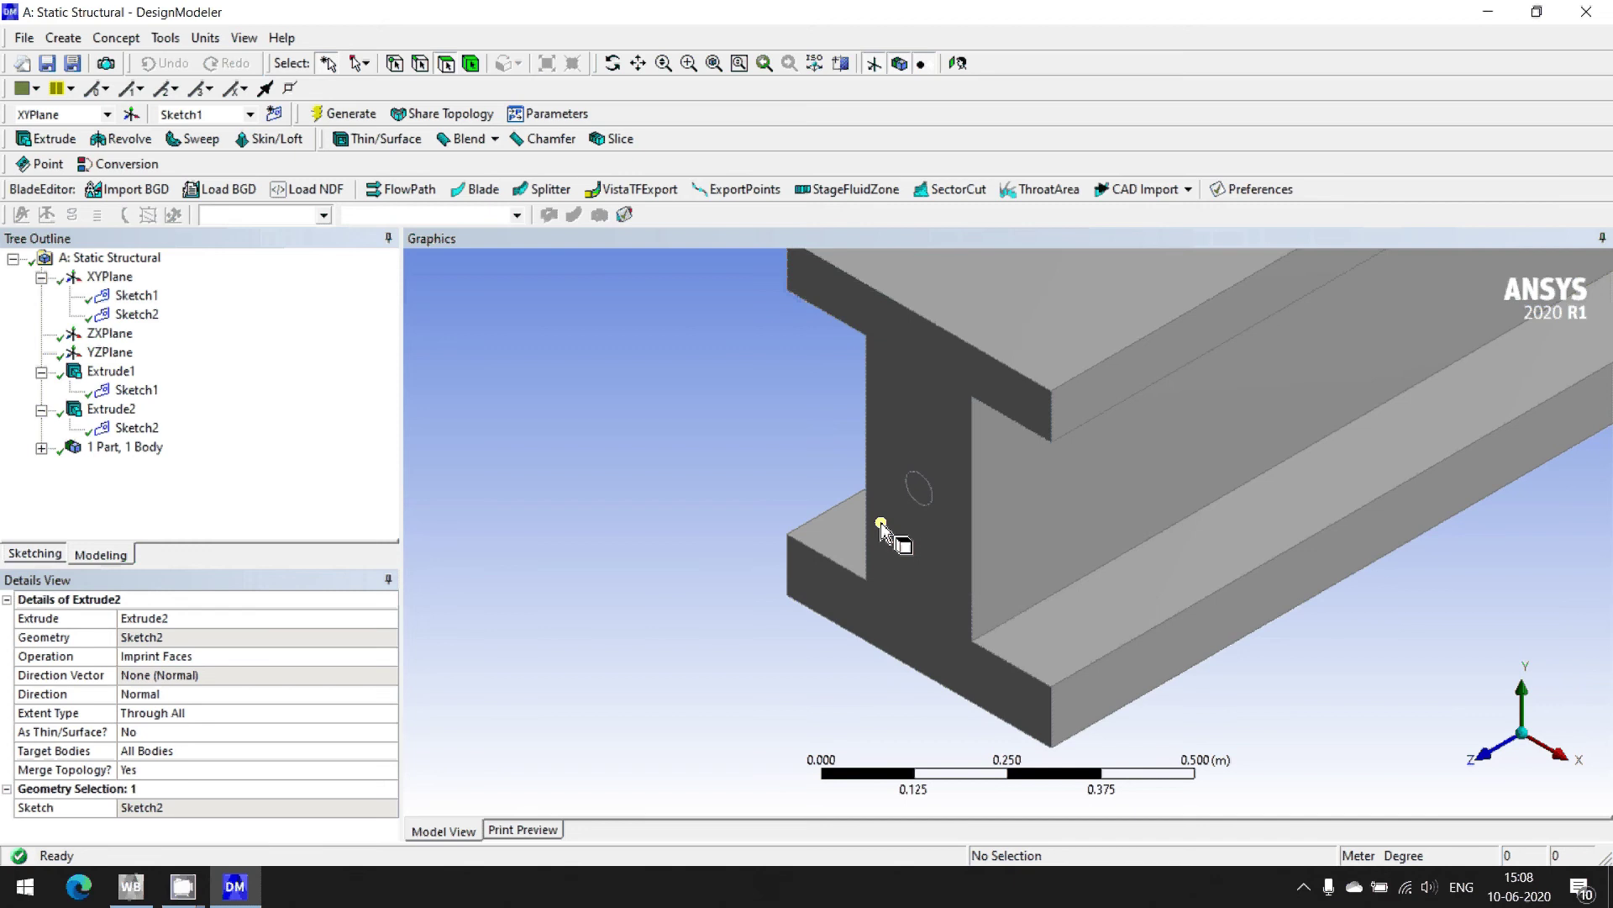
- Examine the beam's end face at the origin for the circle imprint and review the whole beam in isometric view
scroll(840, 534, down, 5)
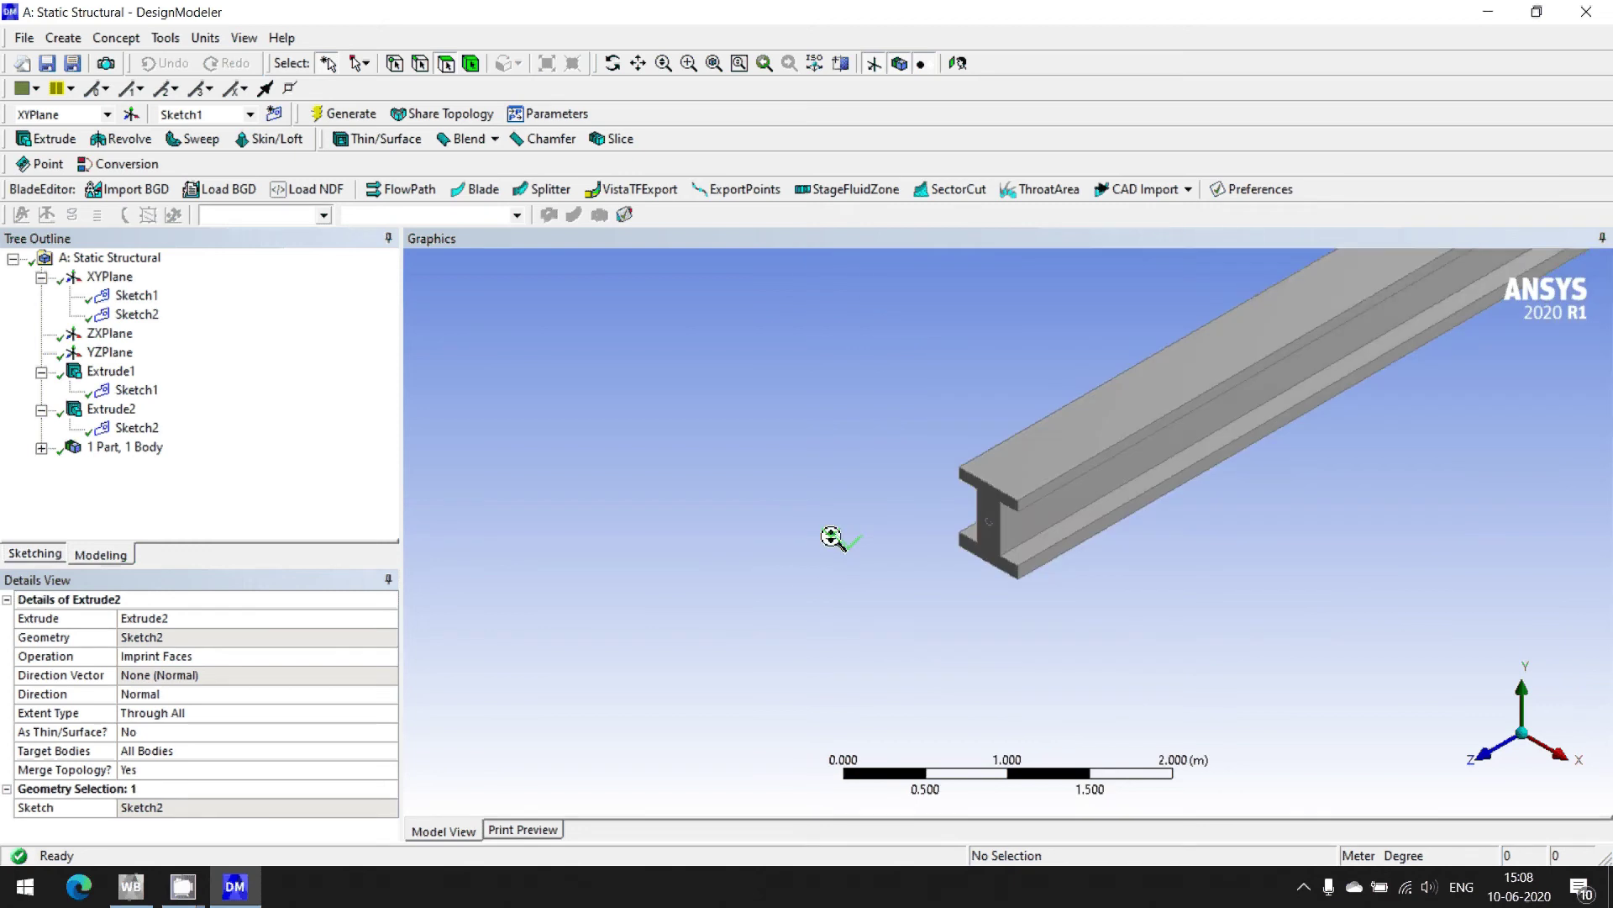
click(1549, 723)
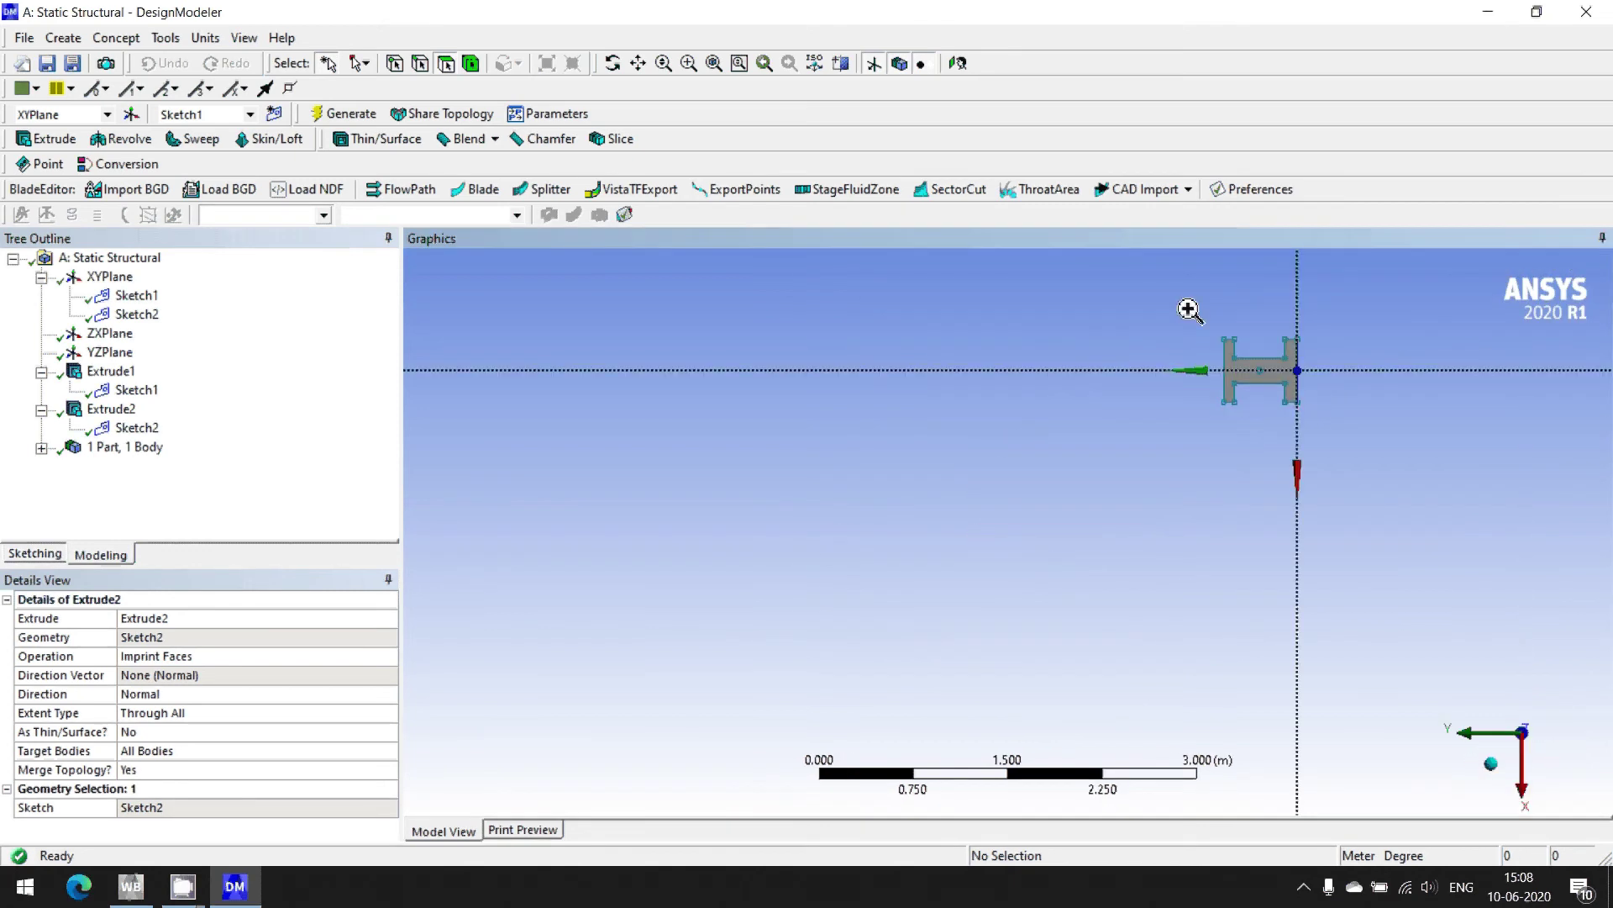
right_drag(1190, 310, 1348, 471)
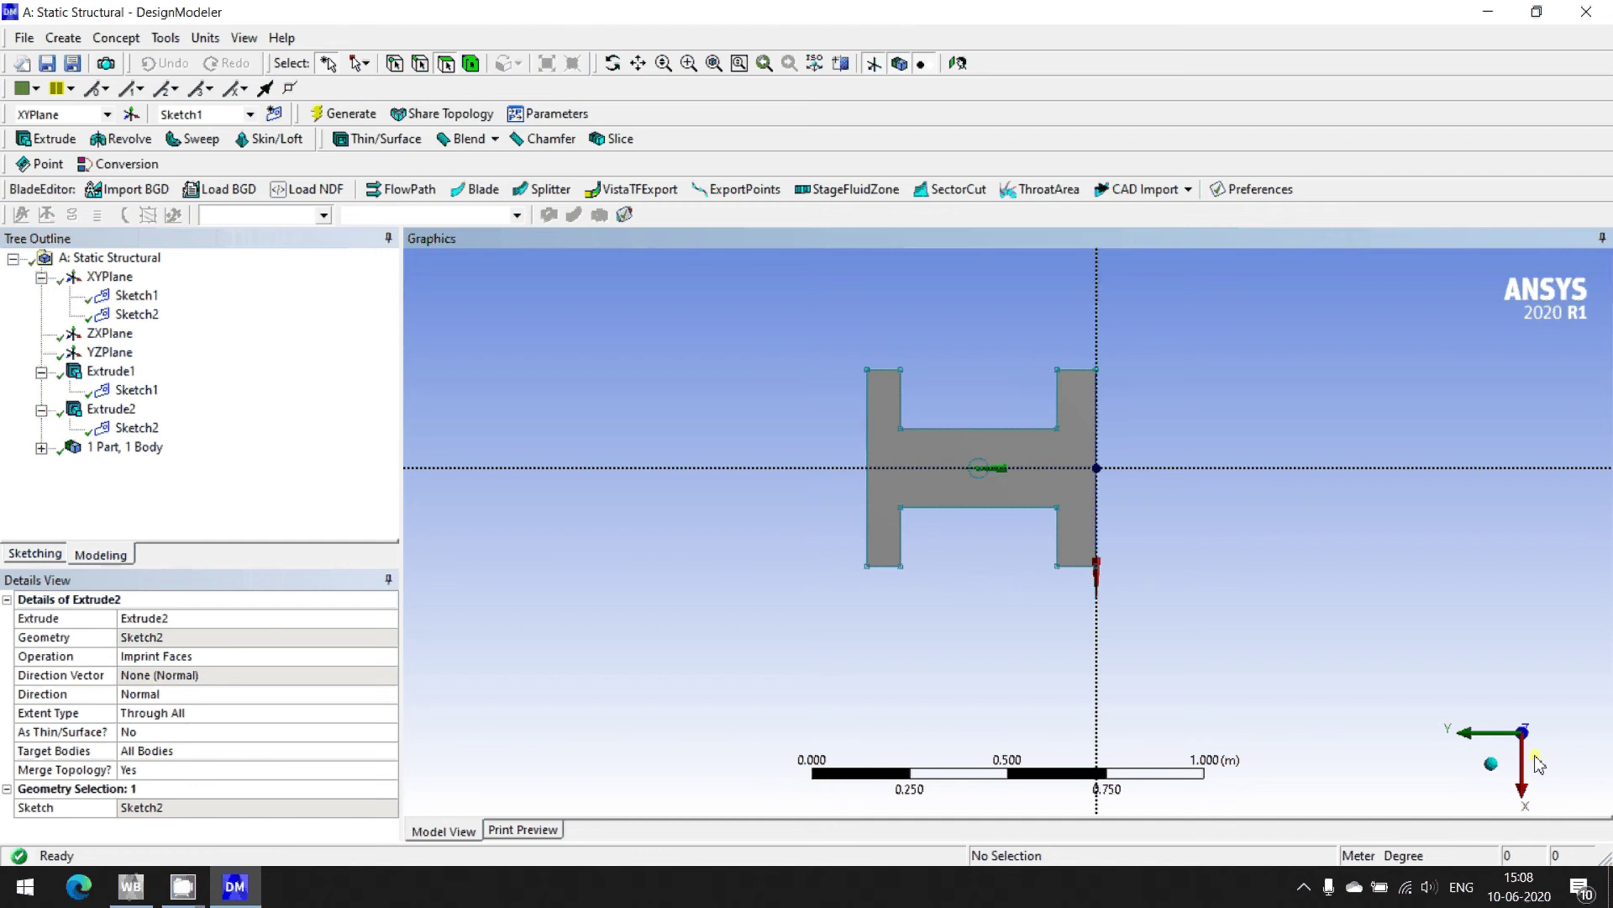
click(1491, 763)
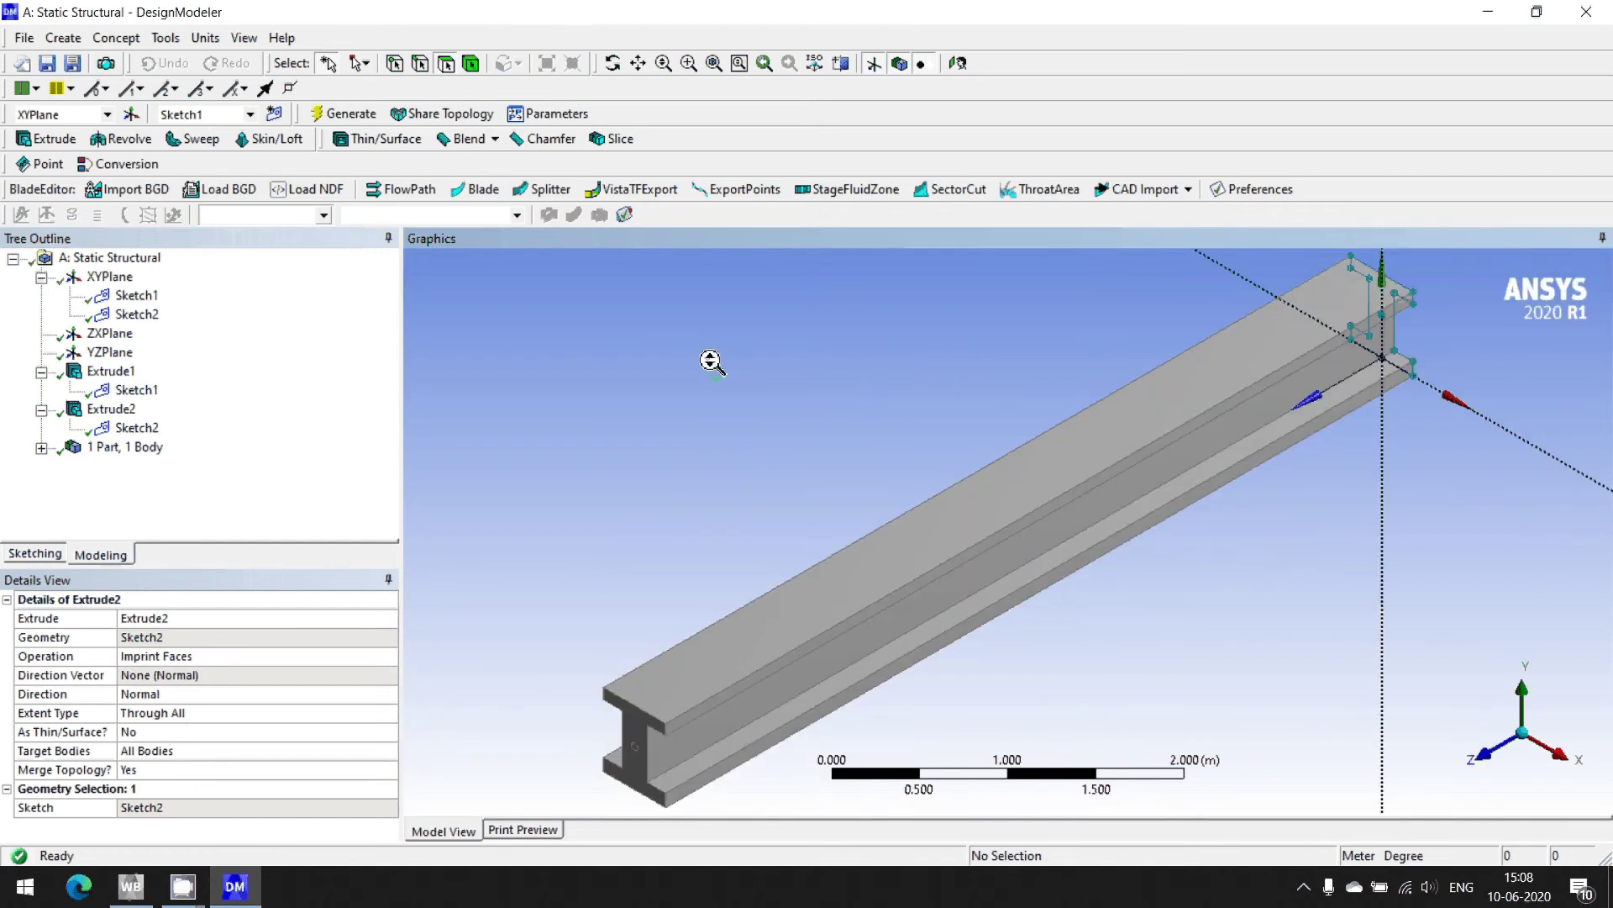
scroll(710, 362, down, 2)
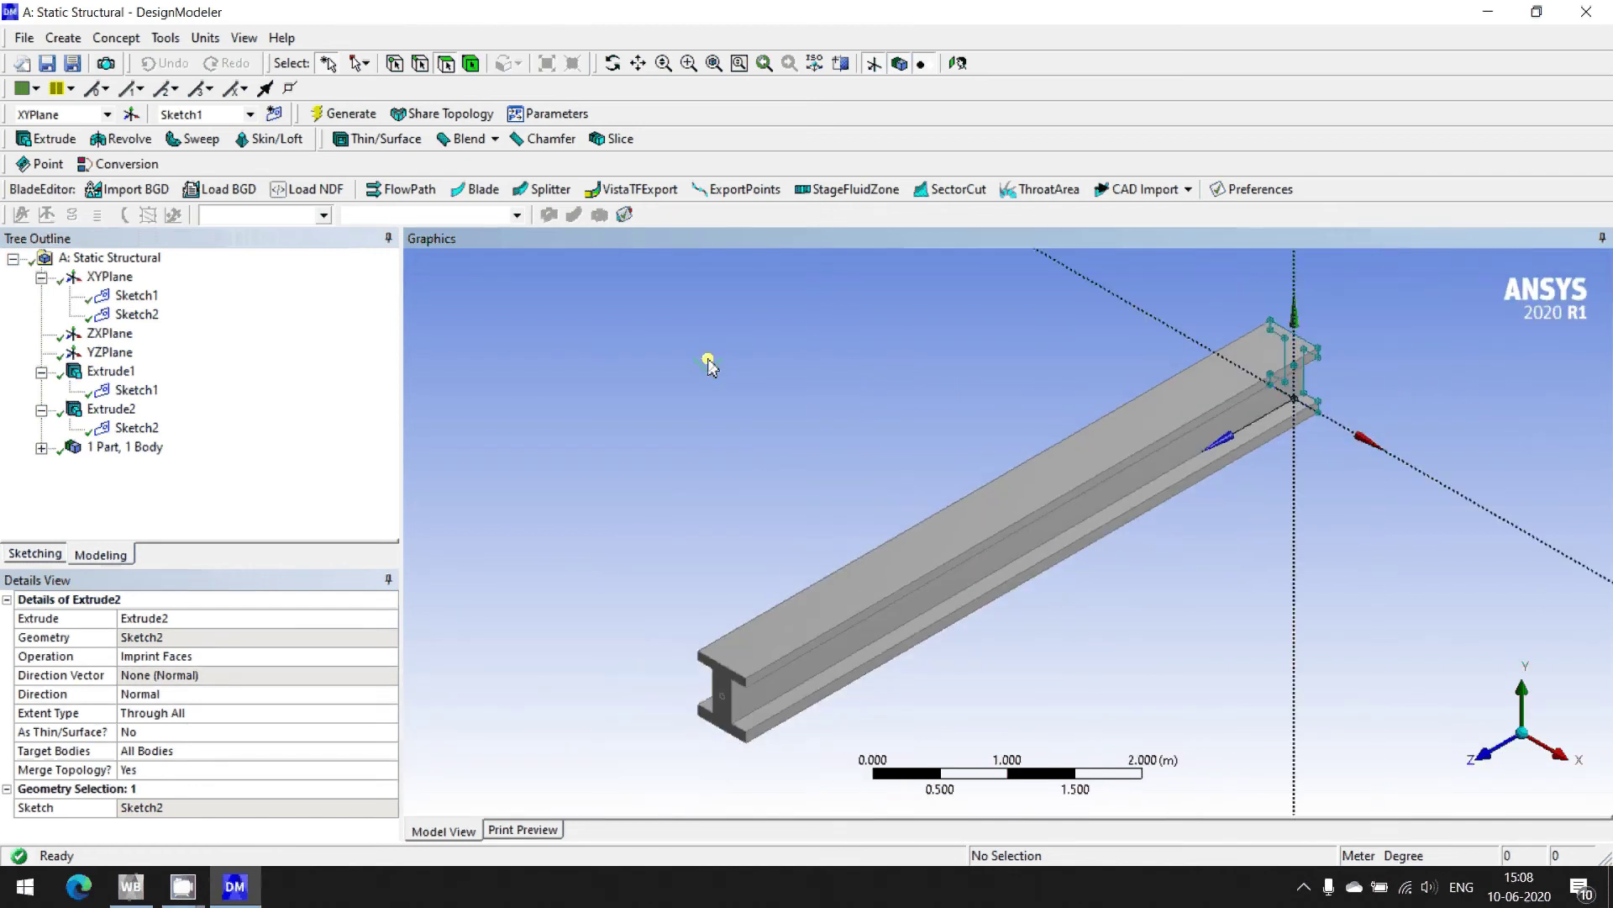
click(25, 38)
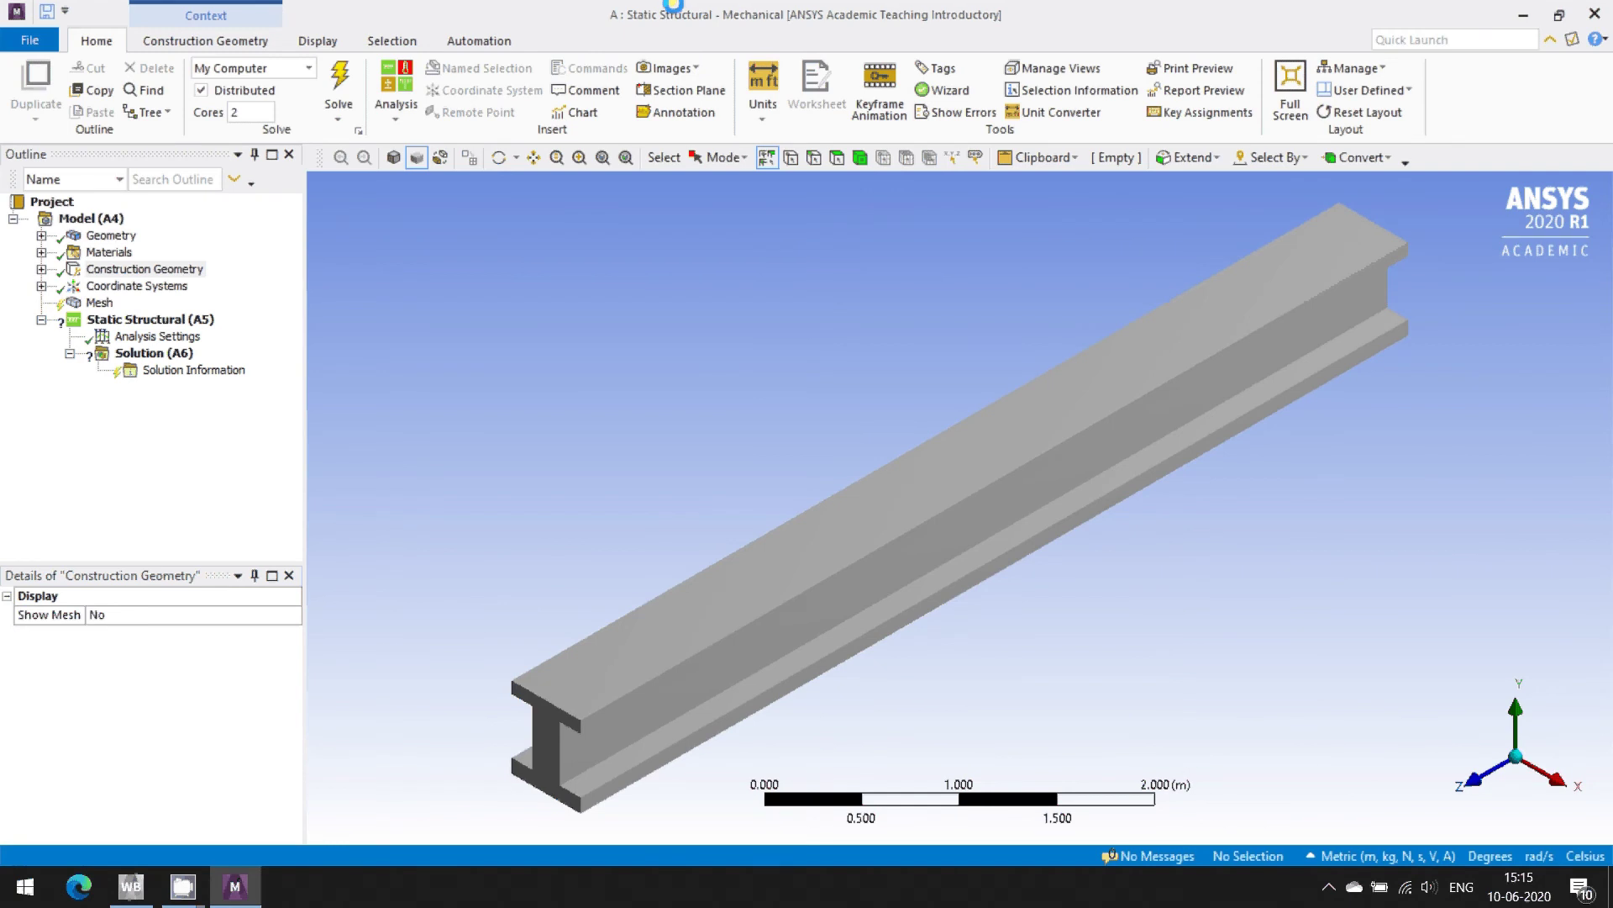
- Assign the Concrete material to the beam's solid body in the Mechanical model
click(41, 235)
click(123, 253)
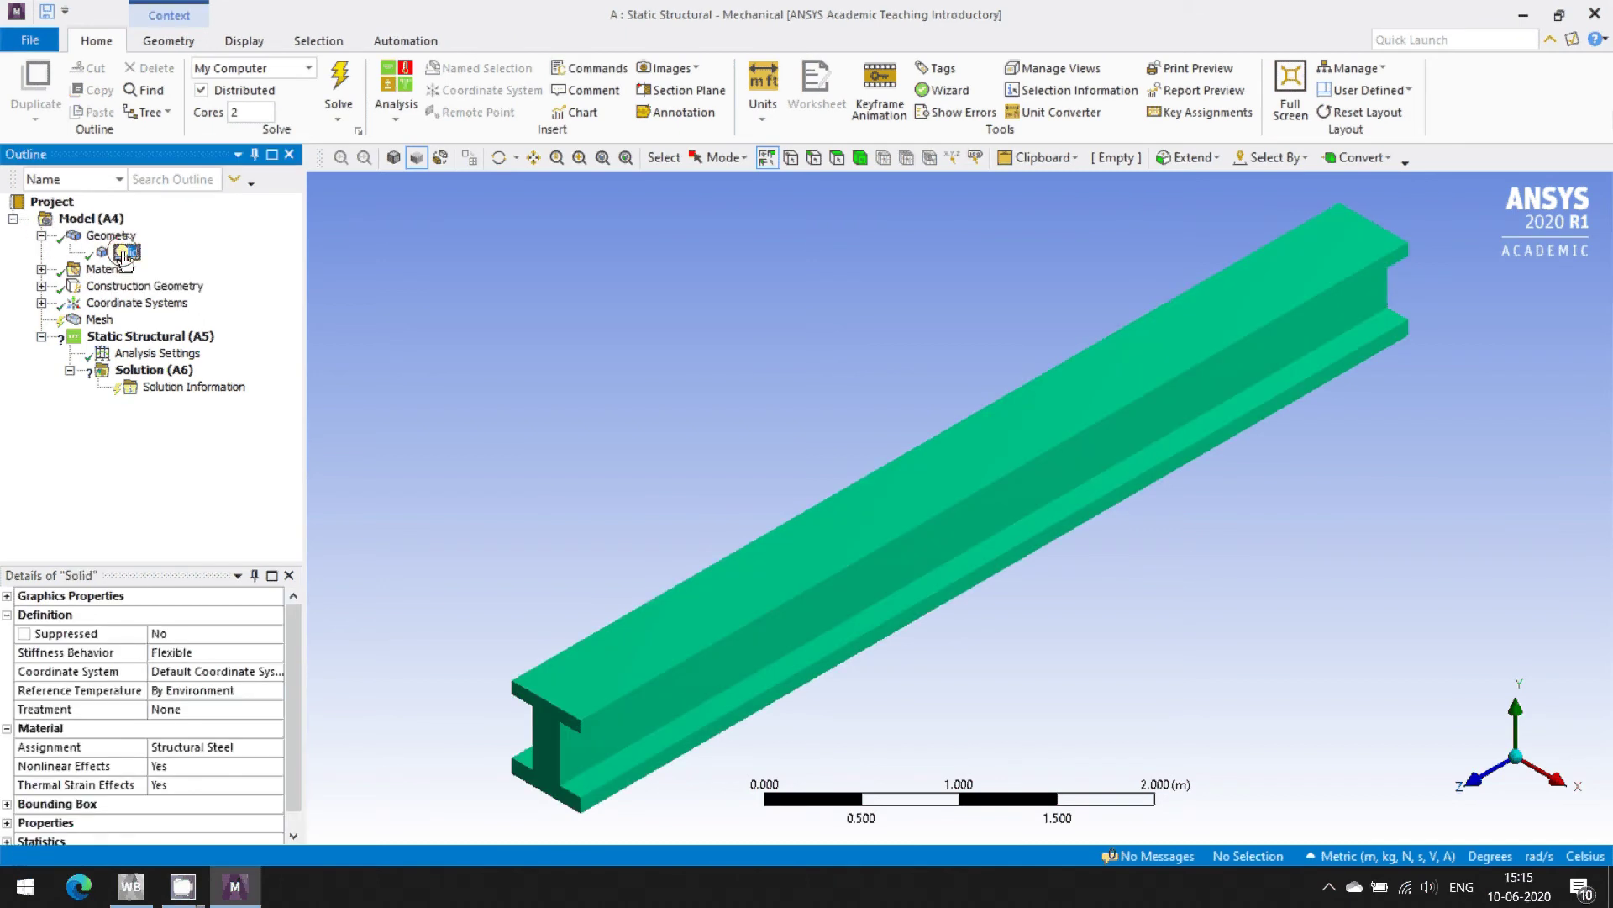
click(247, 747)
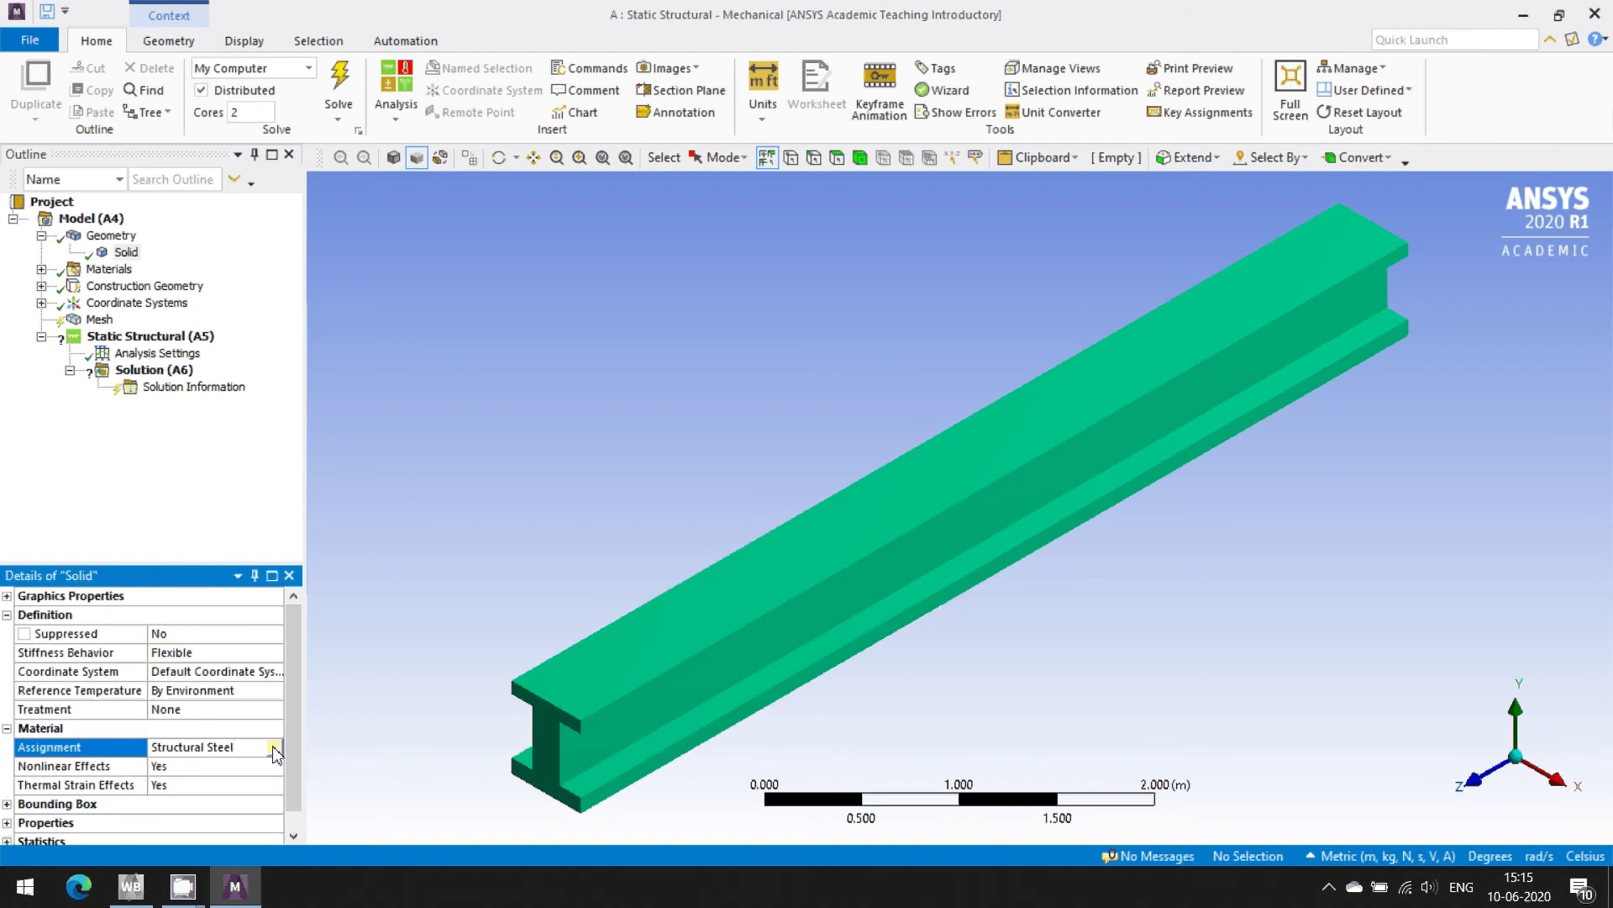
click(273, 747)
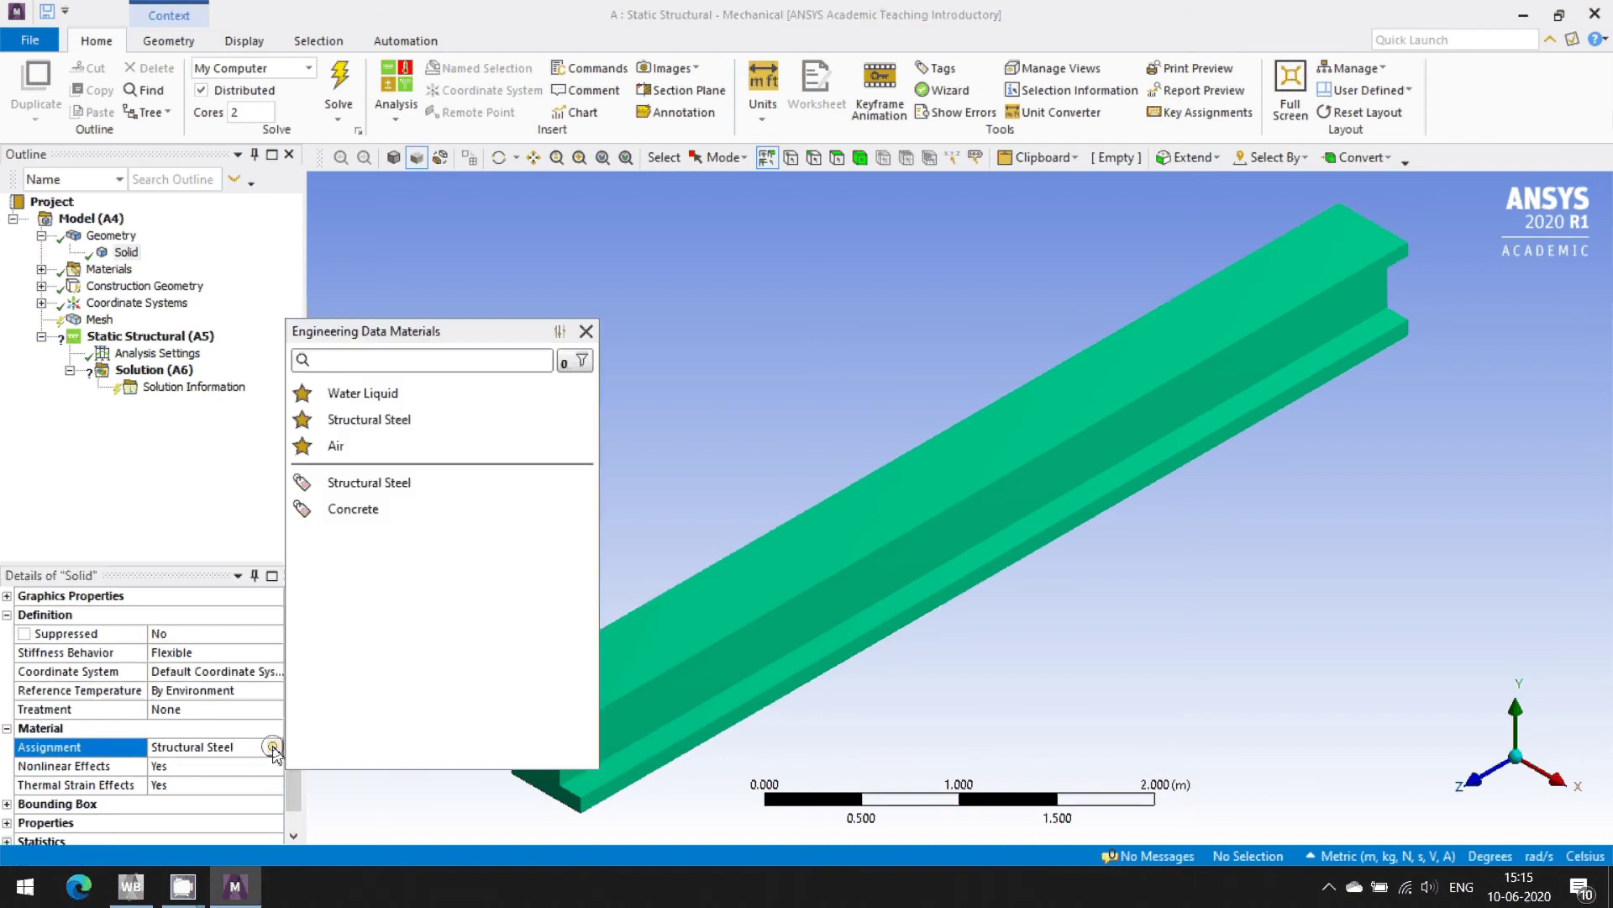
click(377, 510)
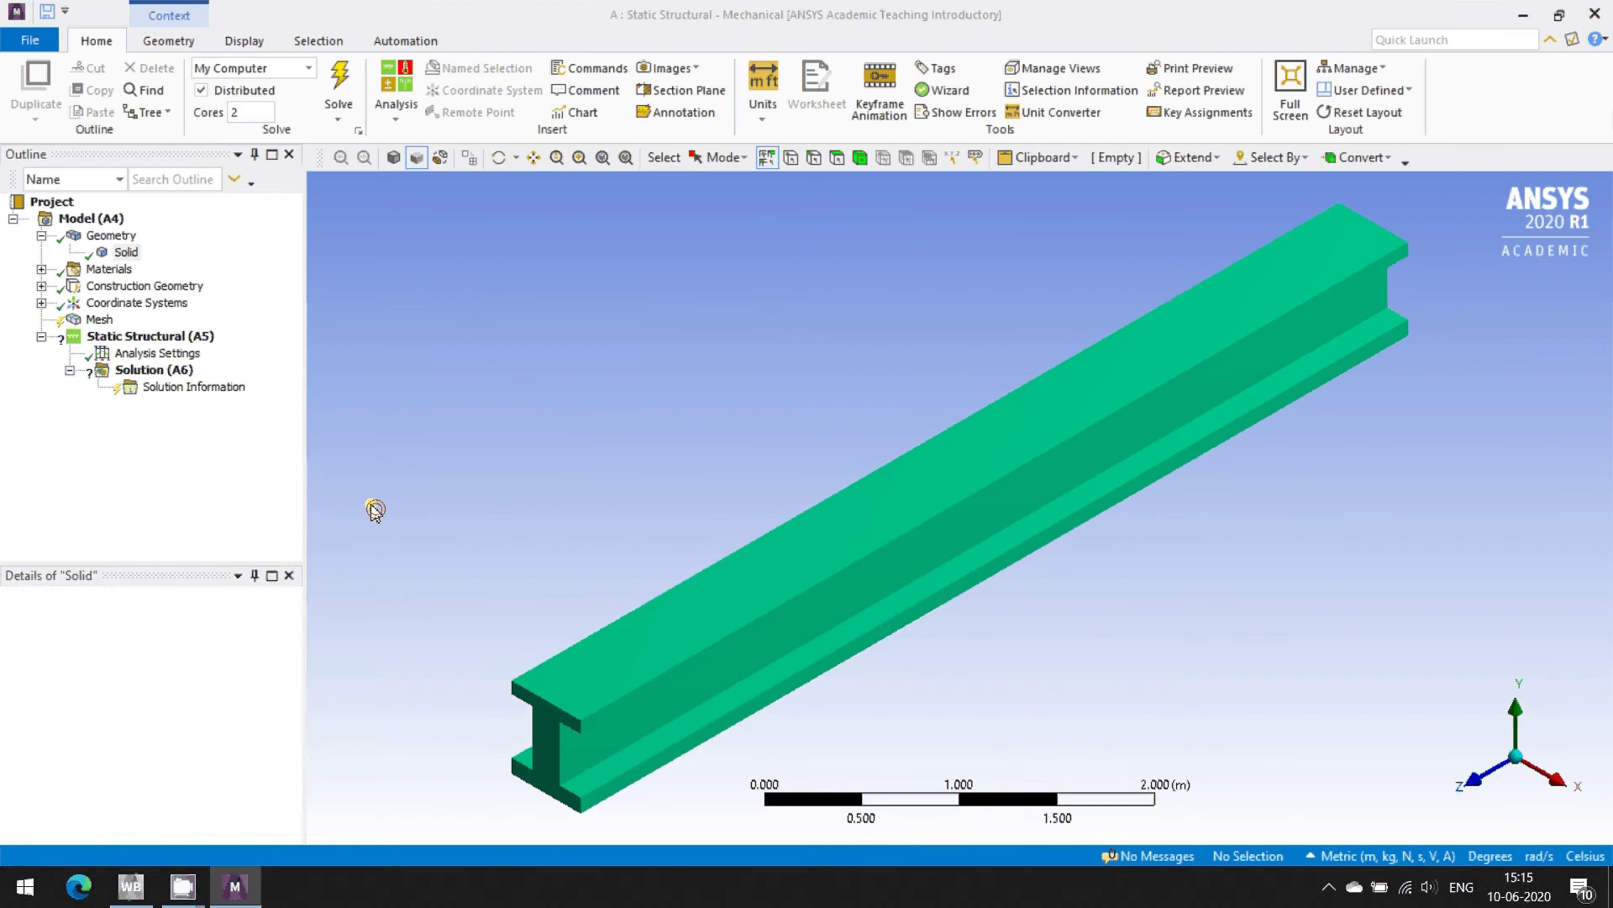
- Update the beam's mesh with the default element size and program-controlled element order
click(95, 319)
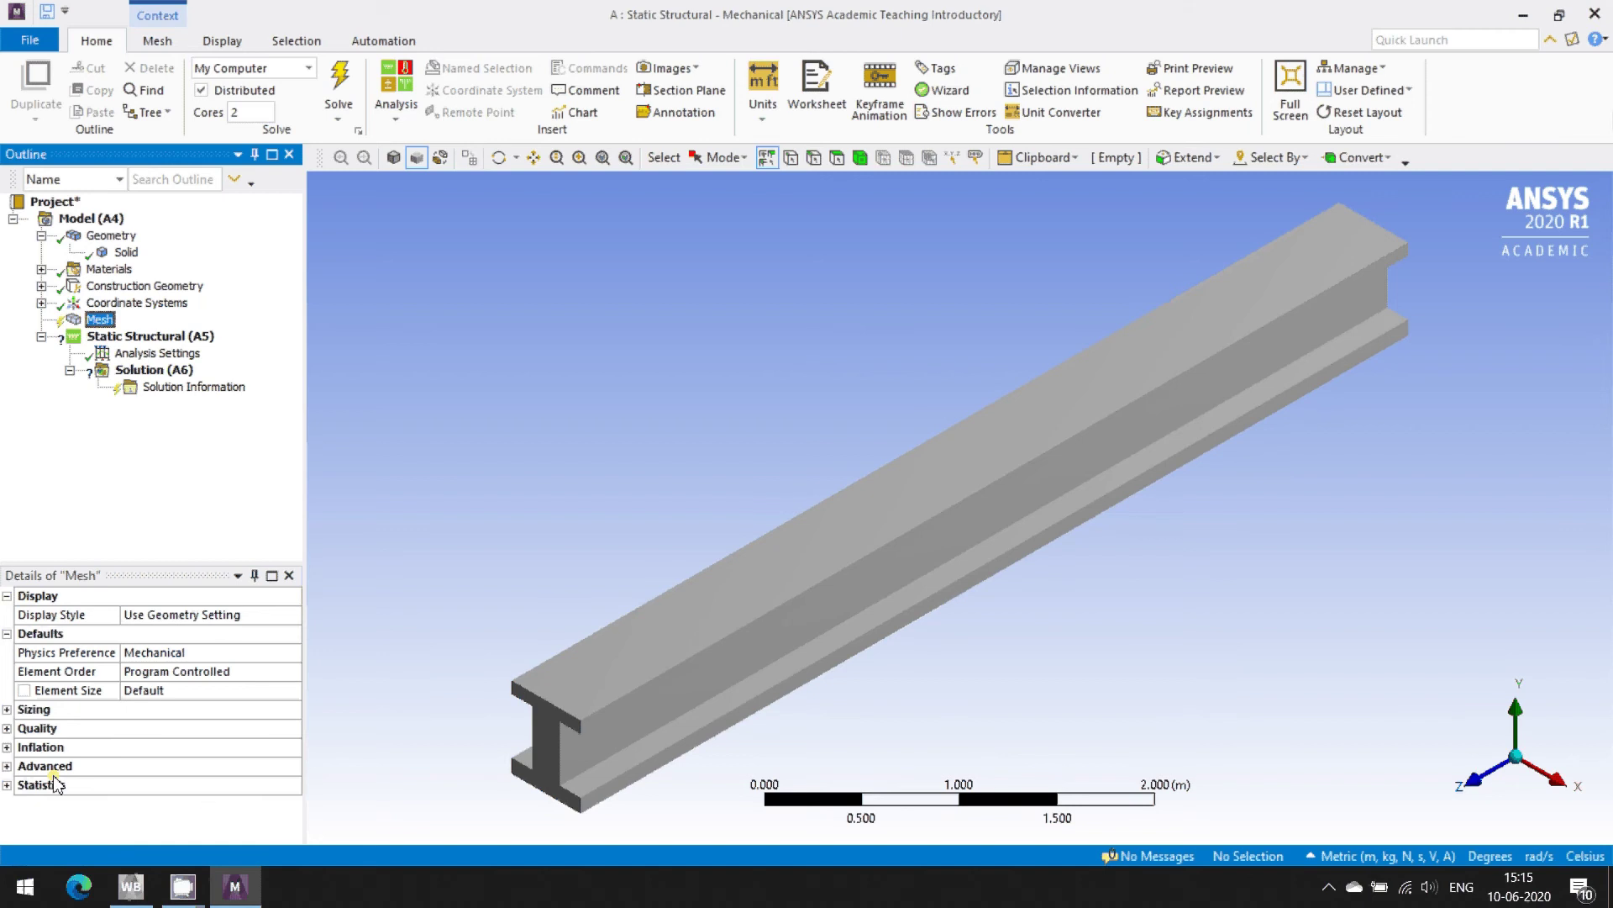
right_click(95, 333)
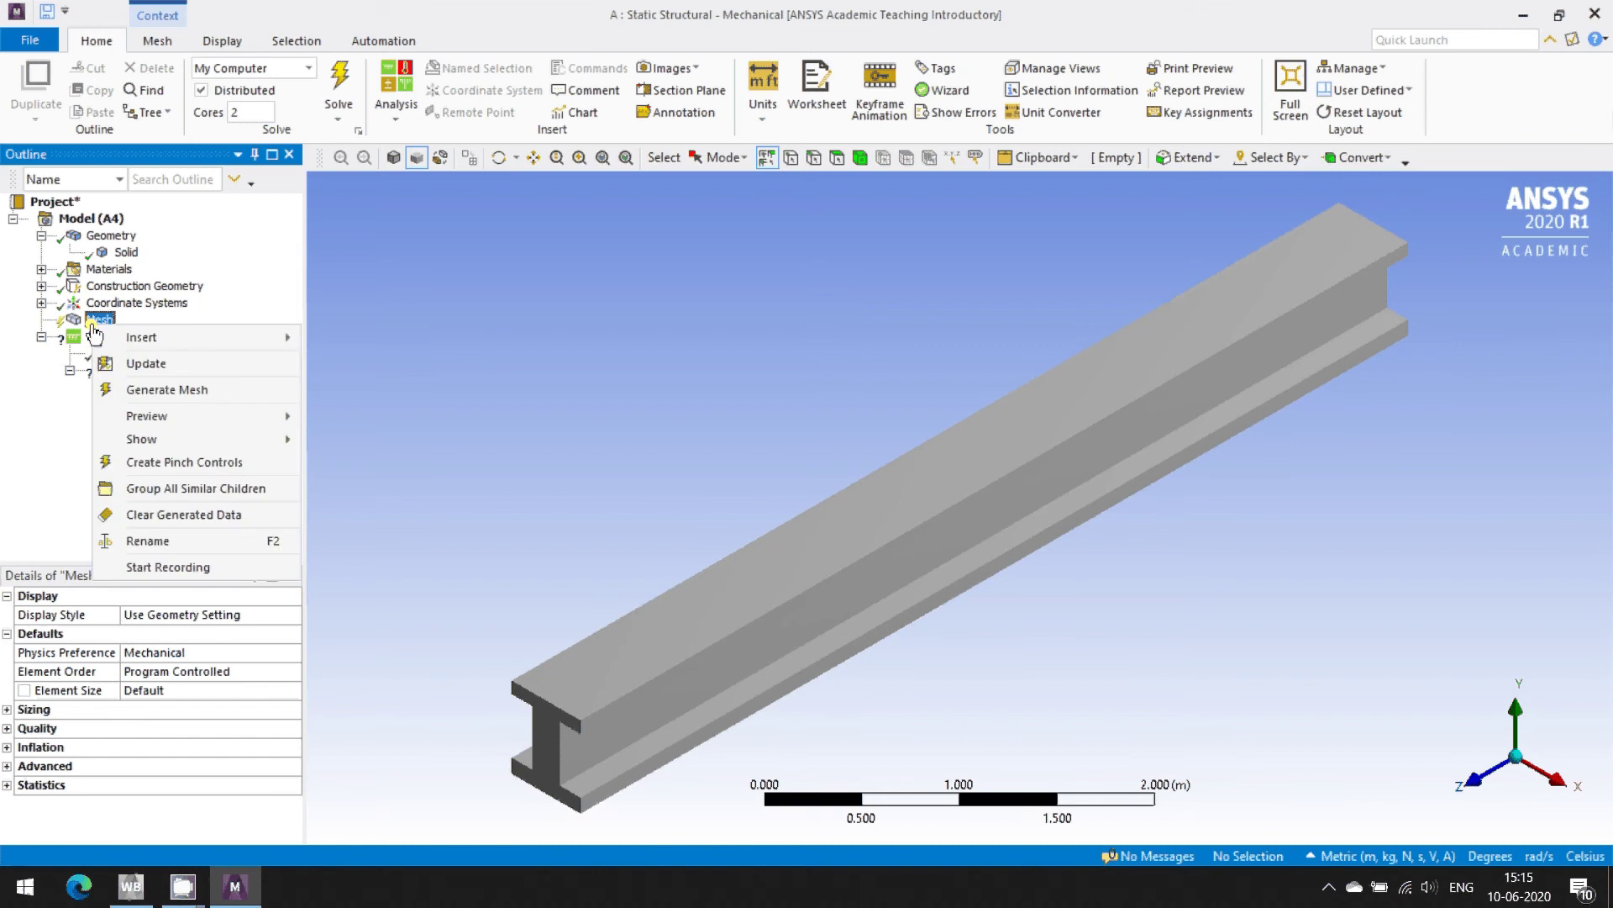
click(140, 370)
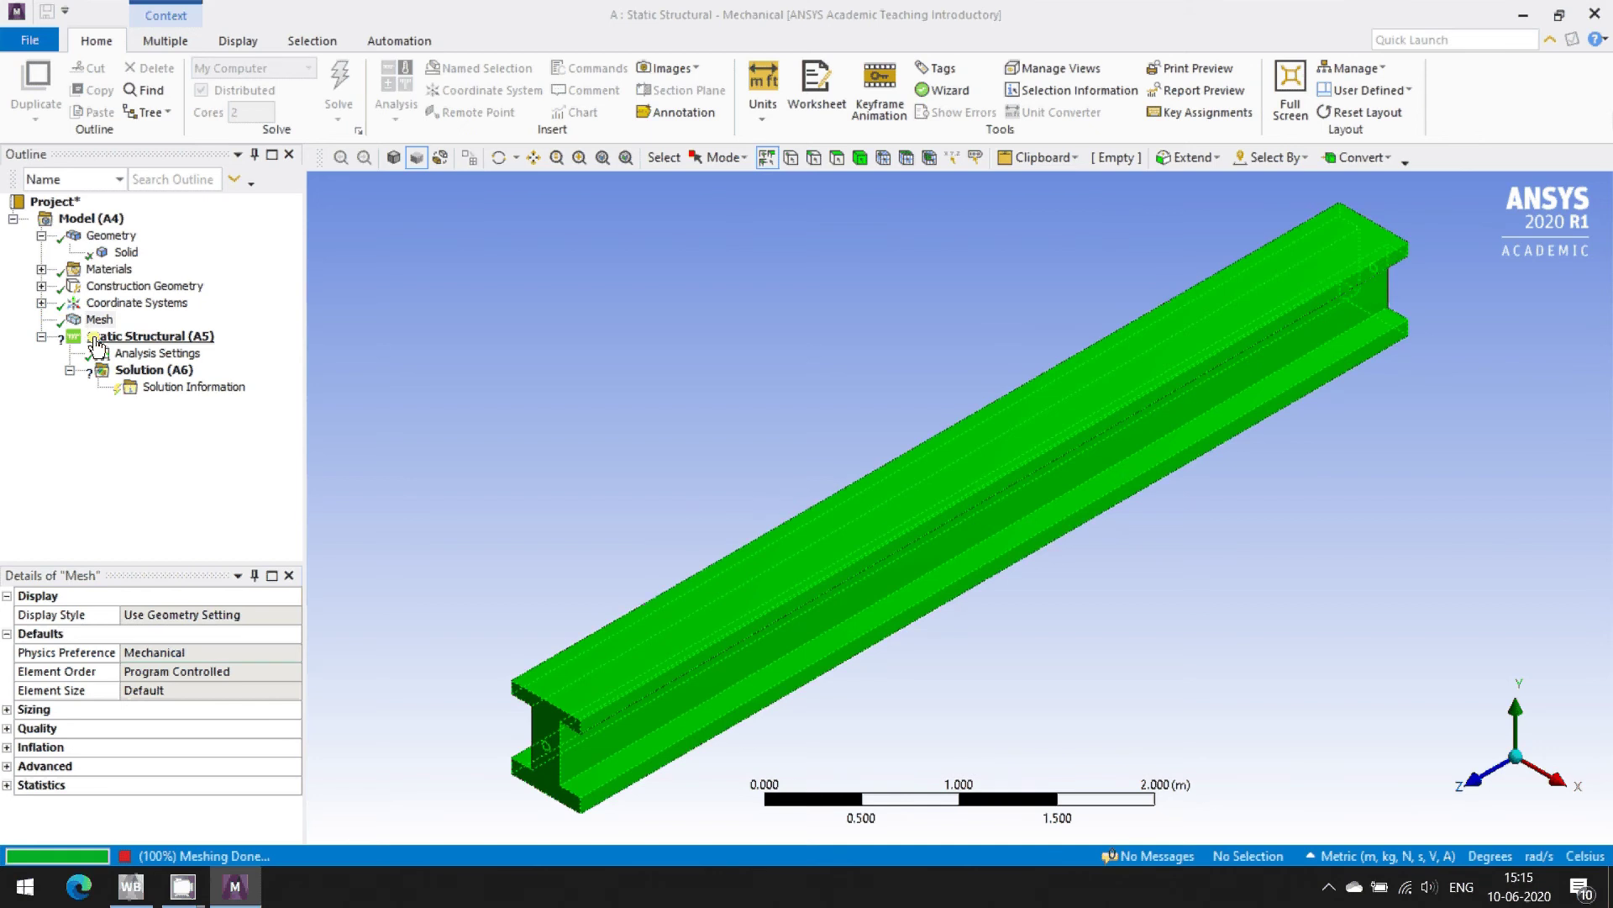
- Scope a displacement support to the bottom edge of the end face away from the origin, with X, Y and Z components of 0 m
click(98, 340)
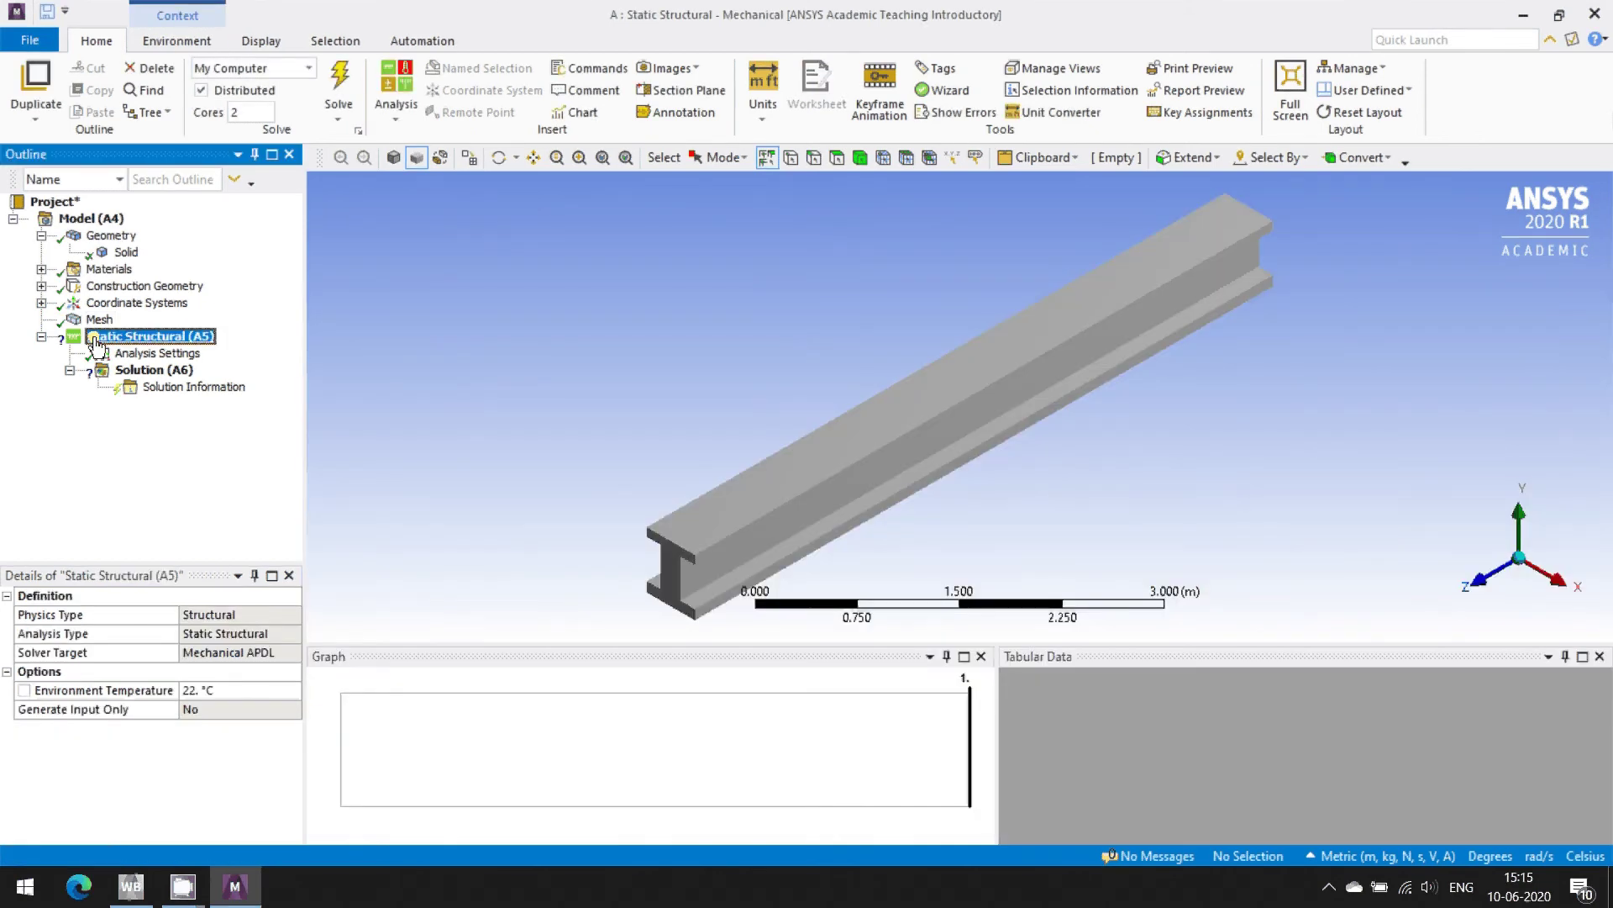
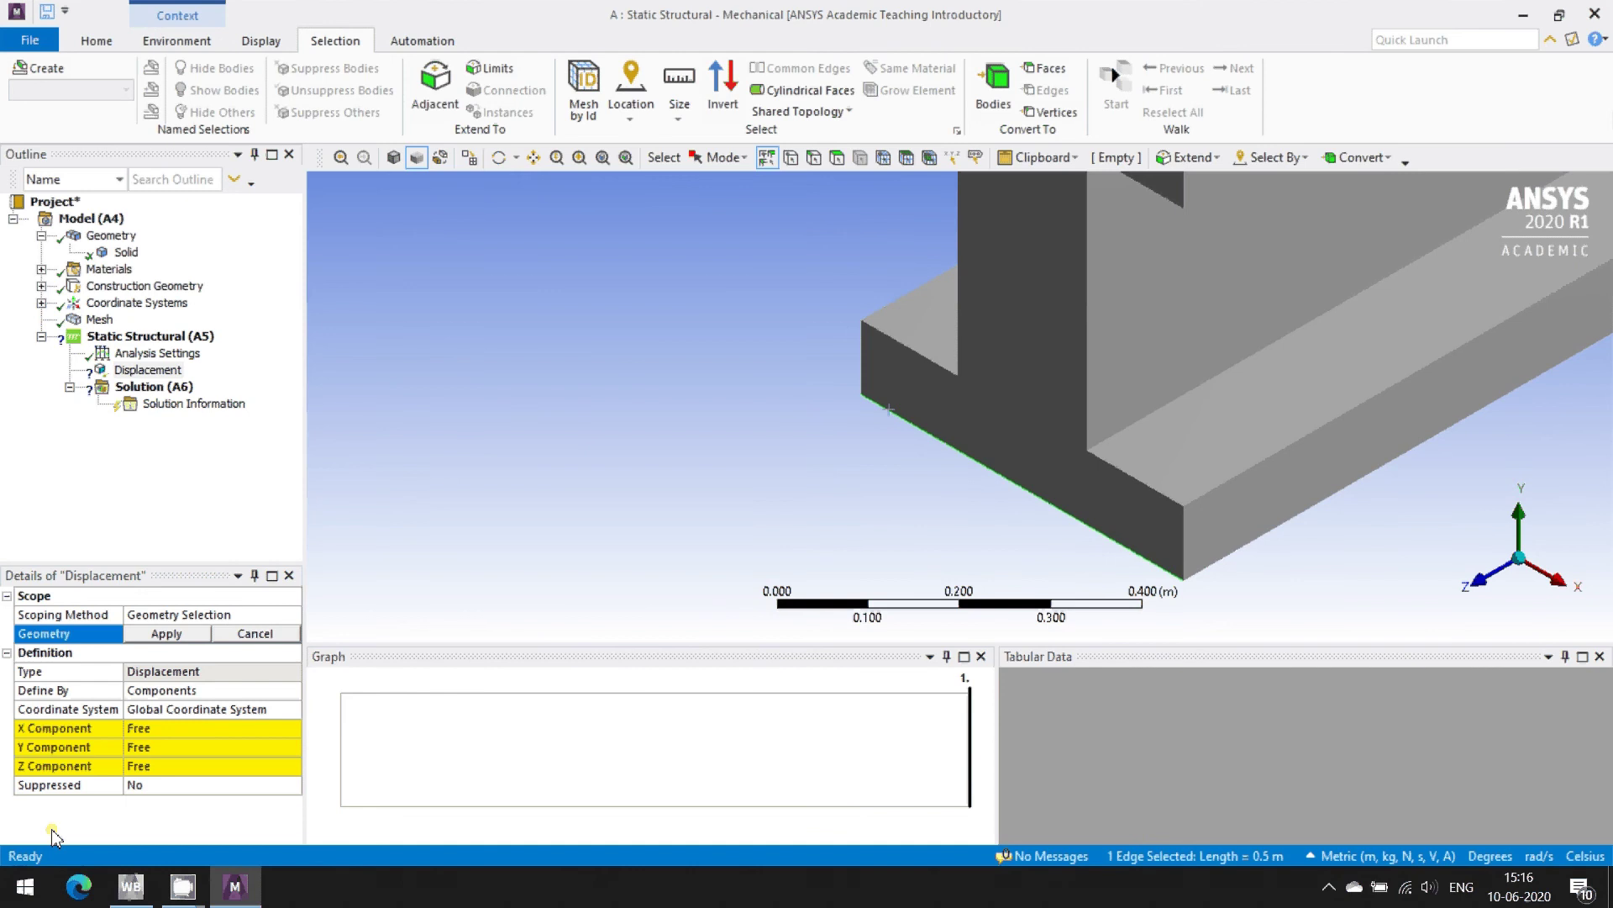
click(137, 635)
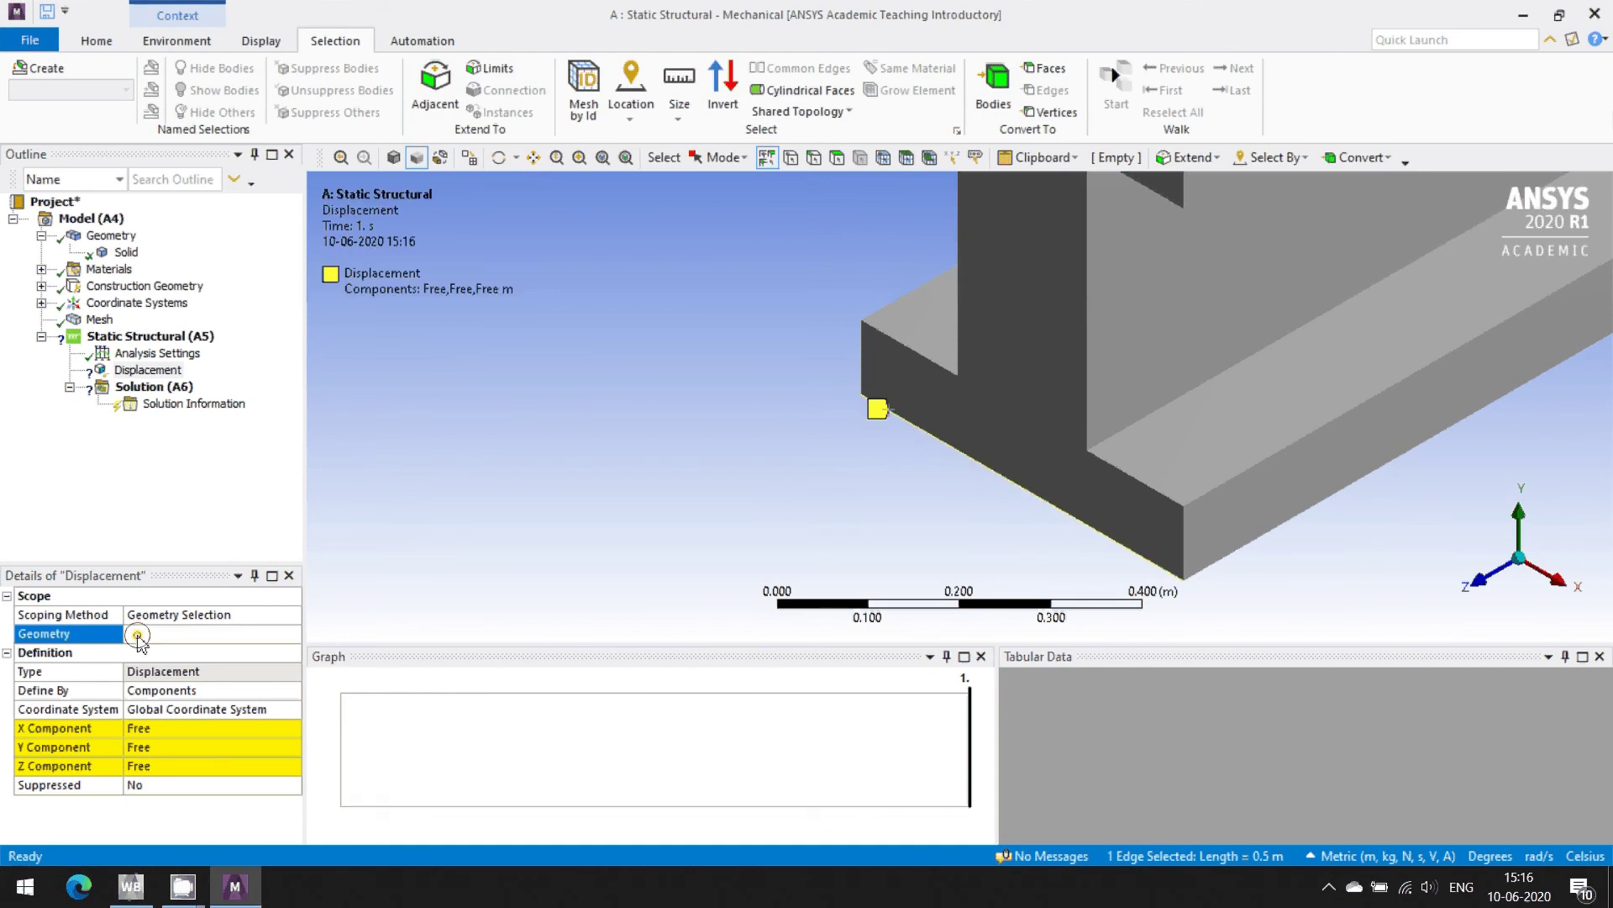
click(166, 729)
text(0)
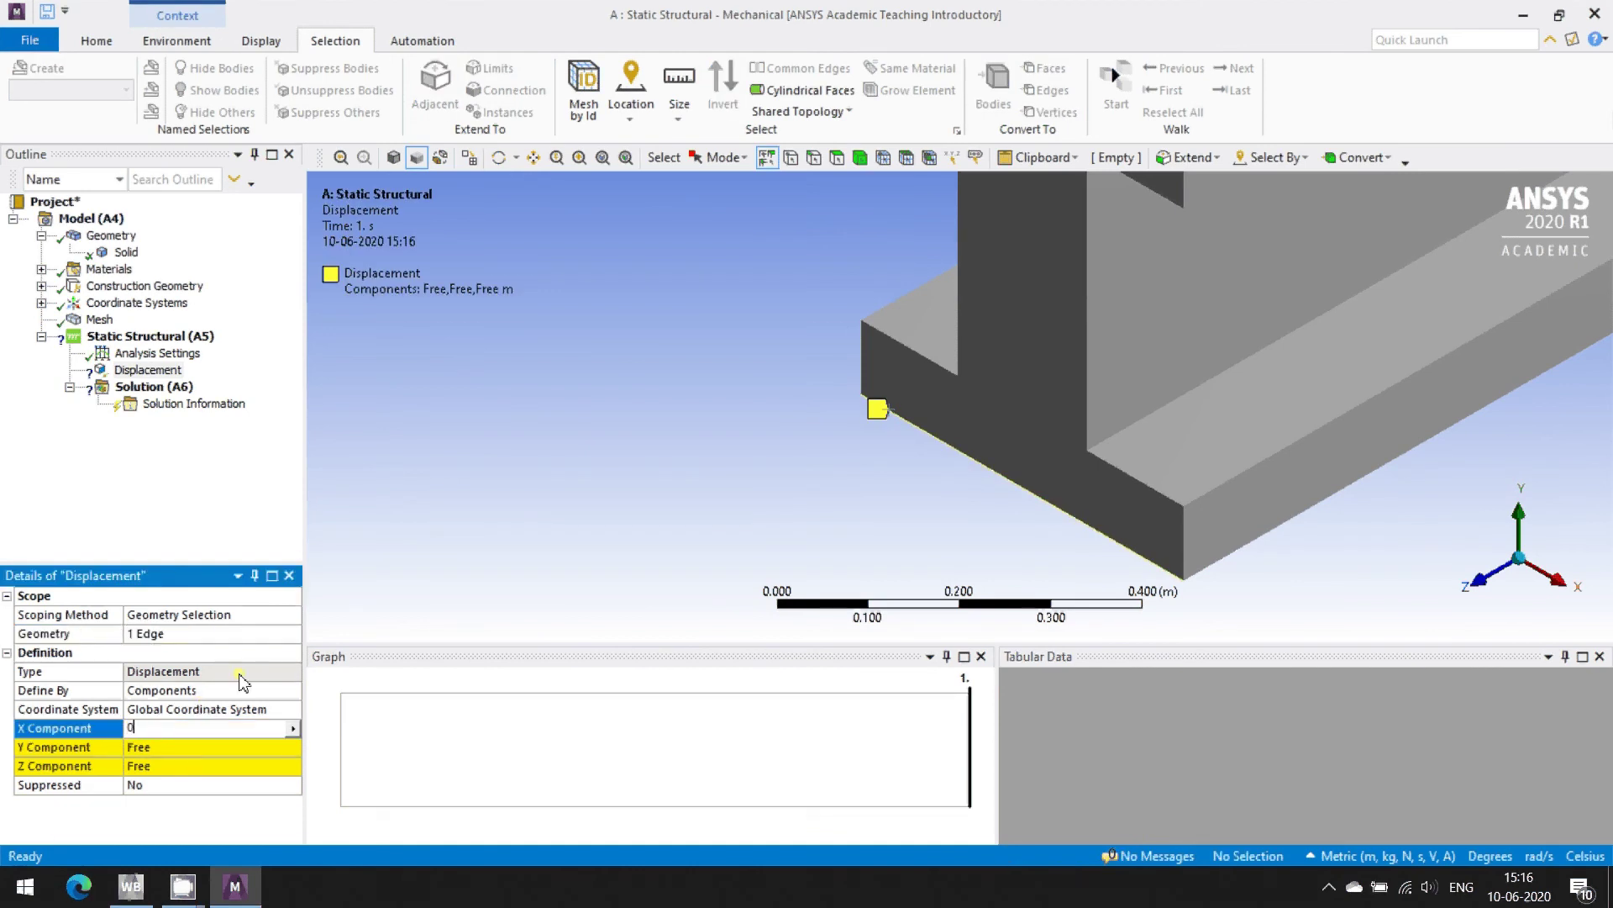
key(Return)
click(212, 748)
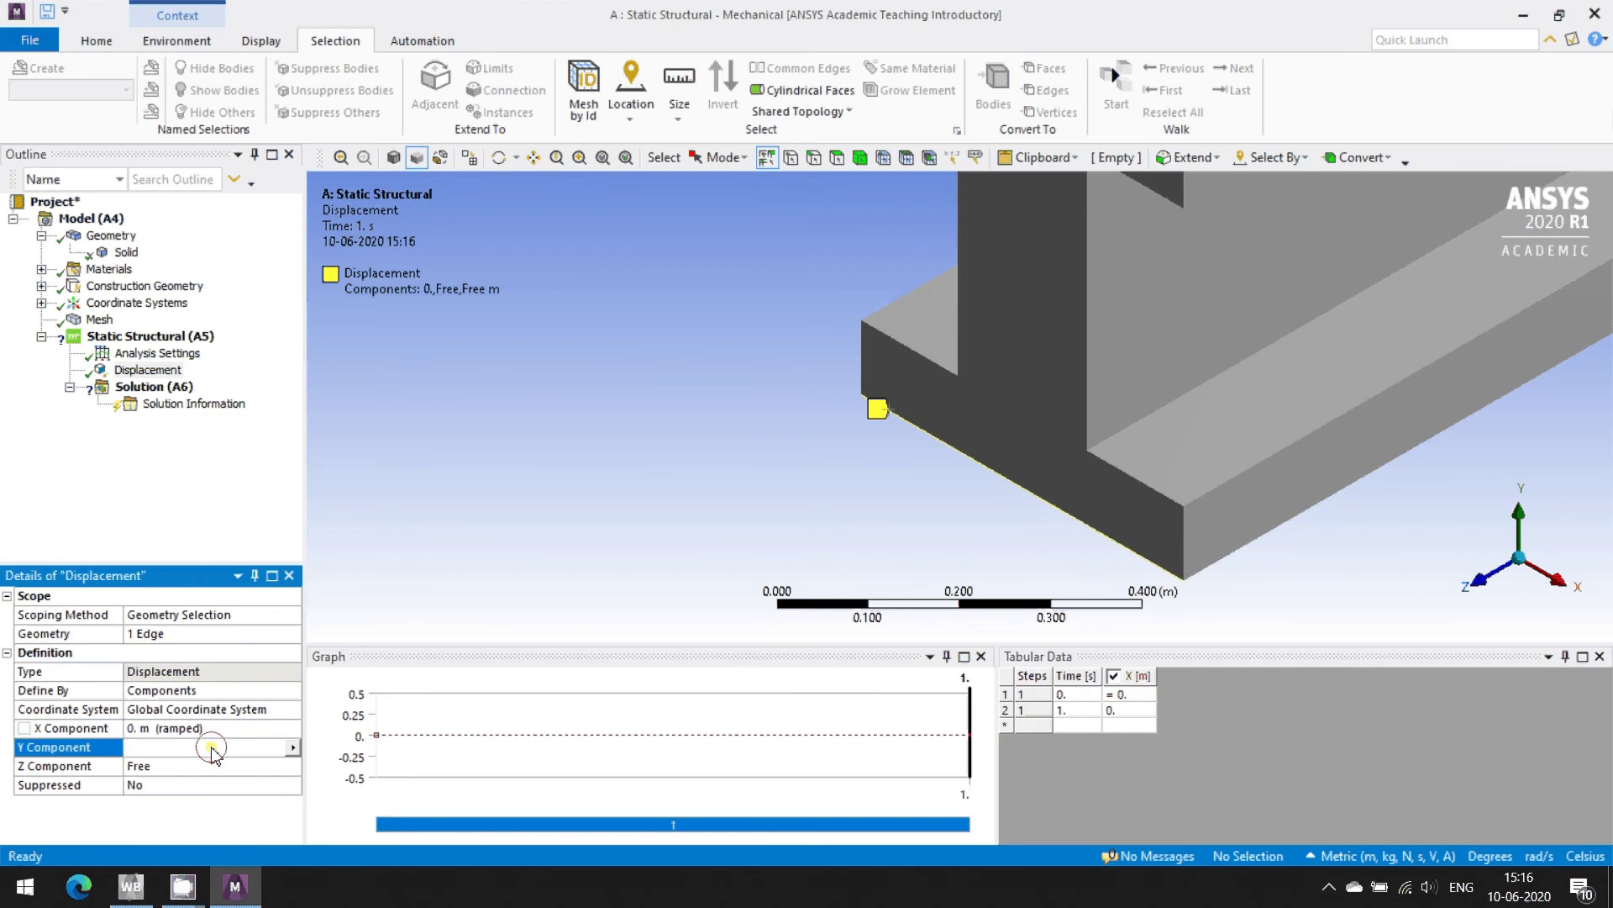
text(0)
key(Return)
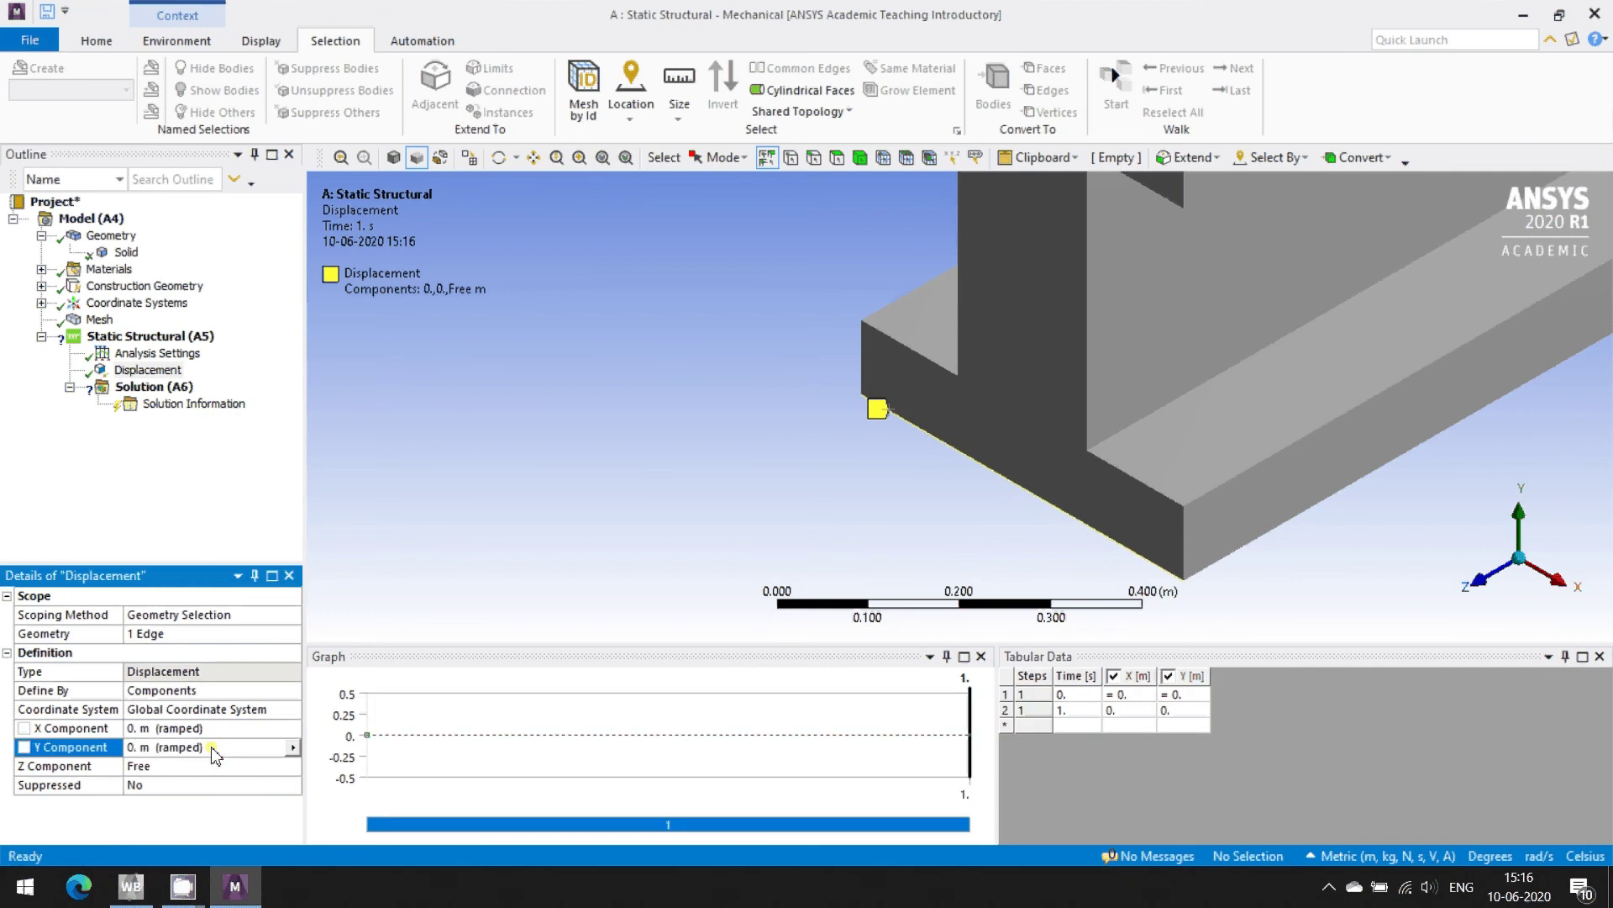
click(176, 768)
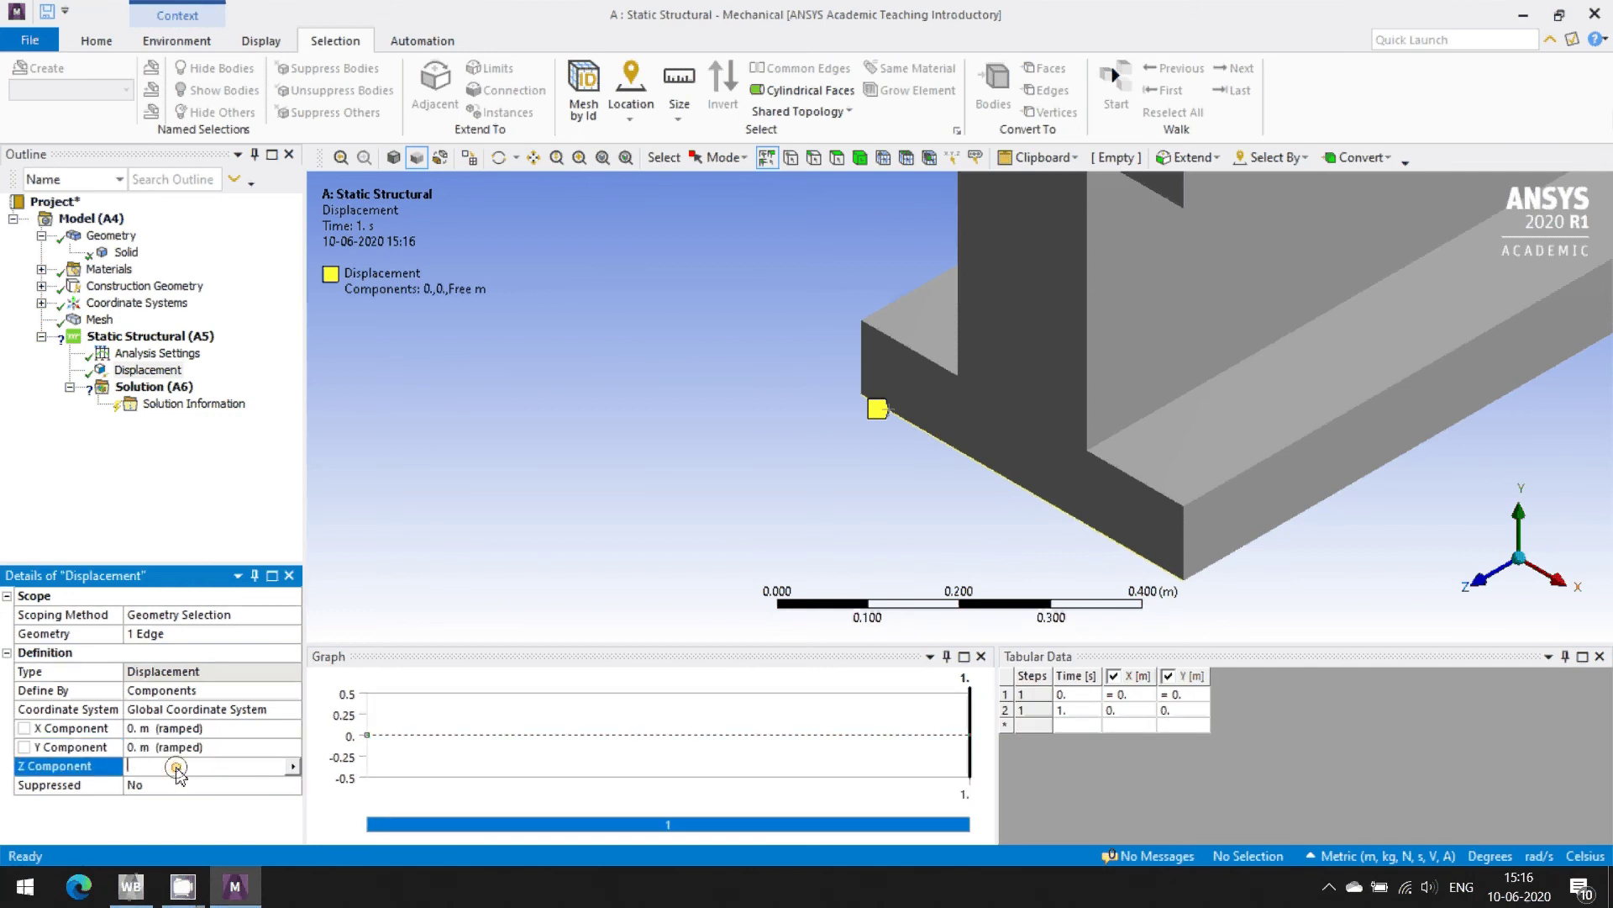
text(0)
key(Return)
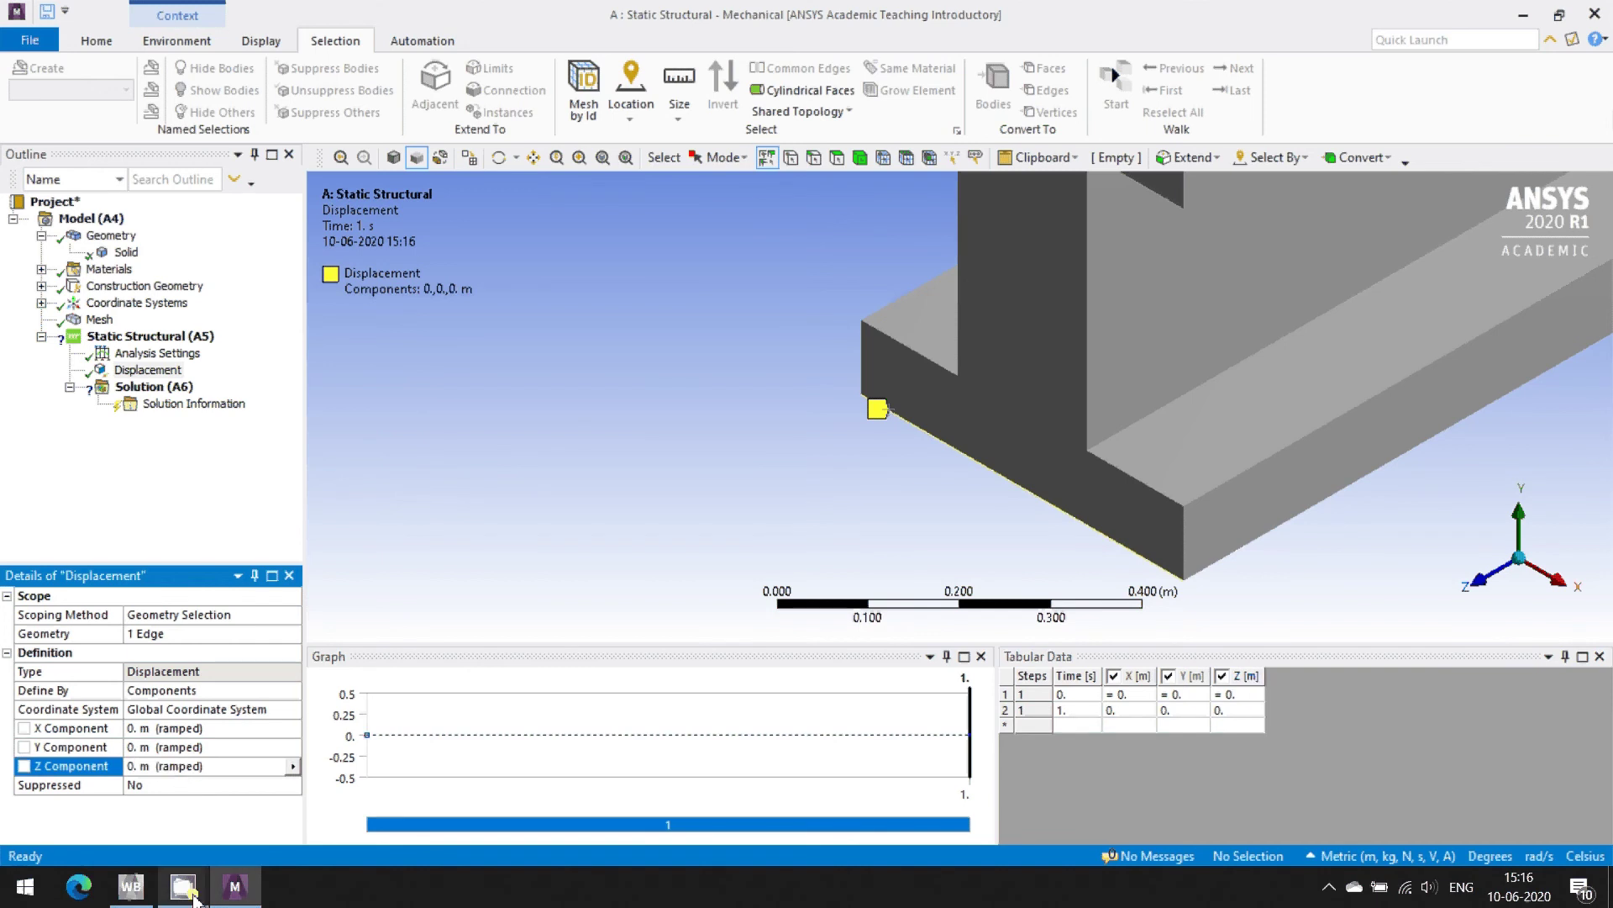
mouse_move(194, 898)
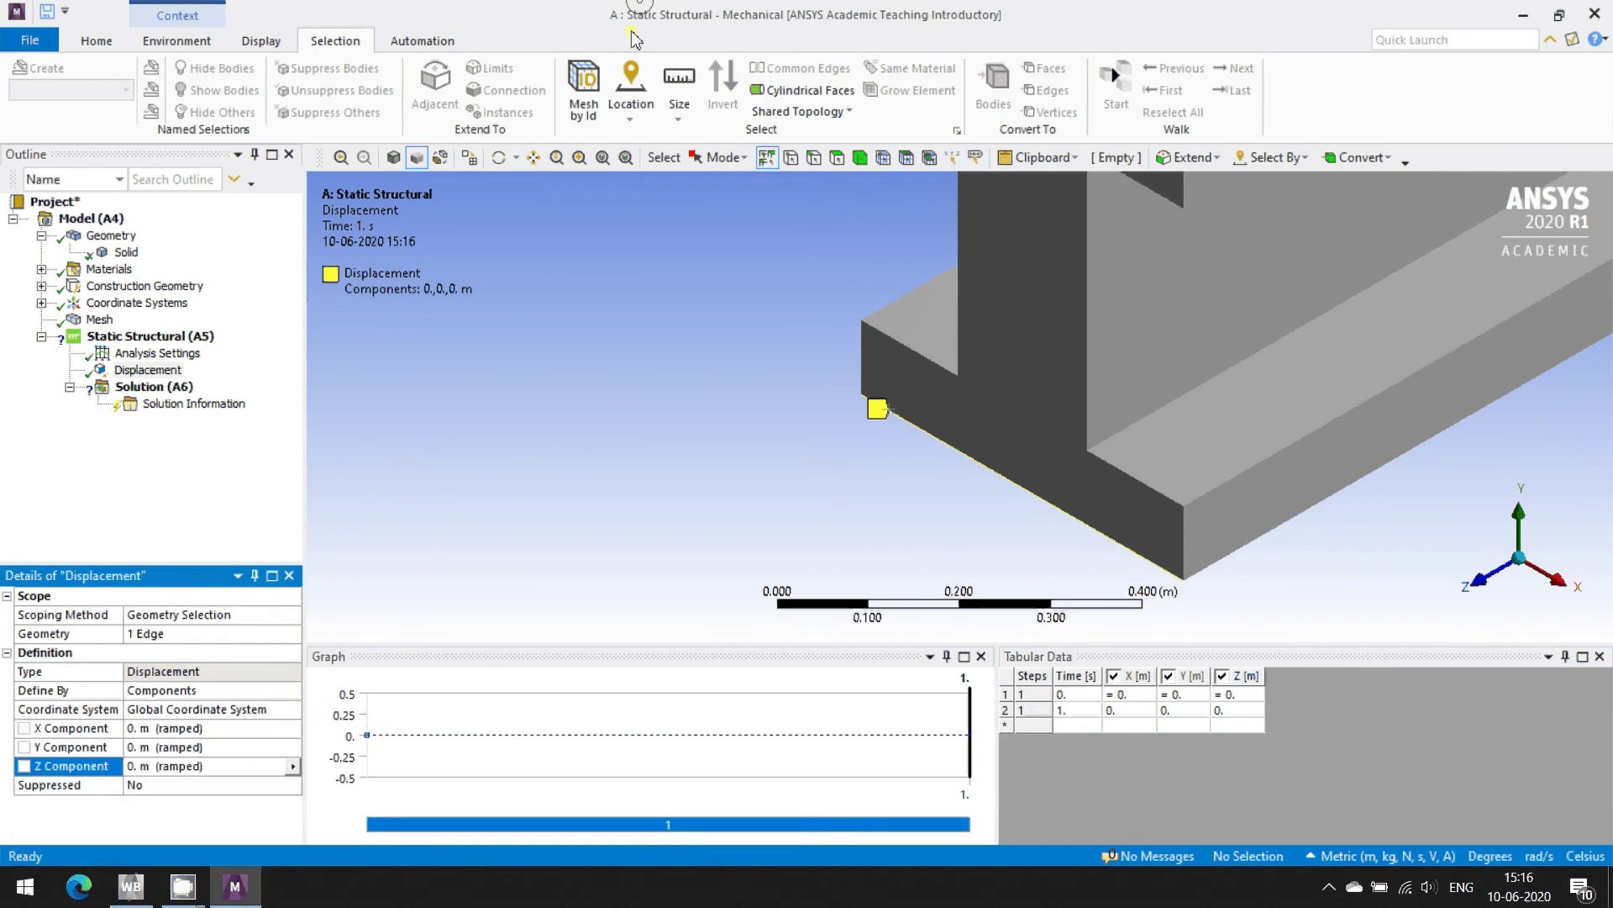
click(1525, 568)
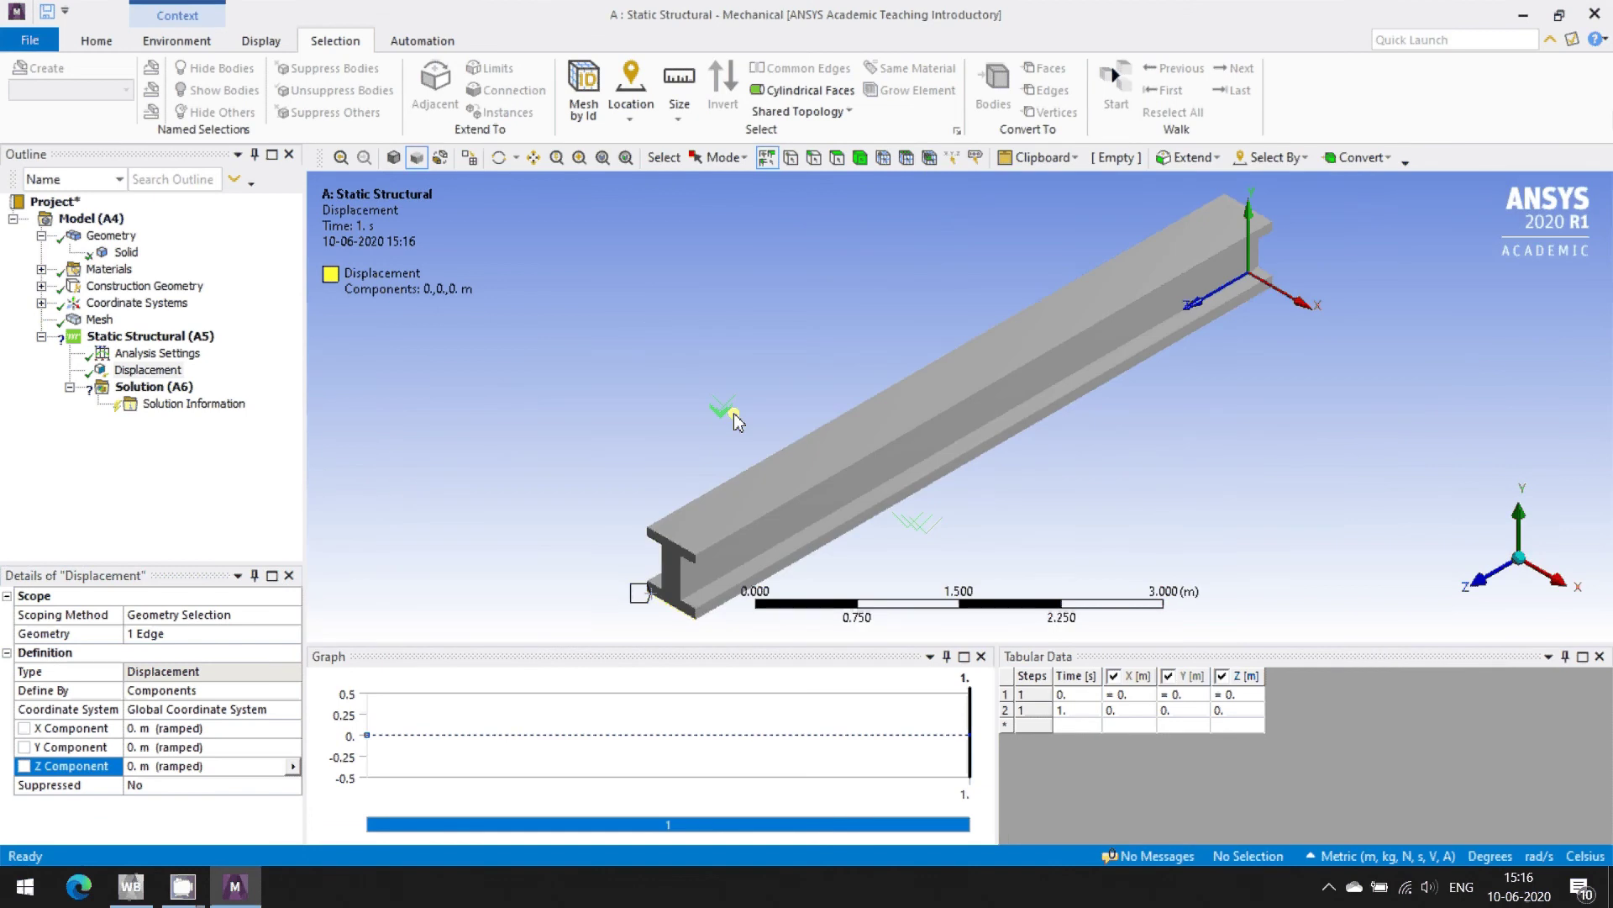
right_drag(1361, 222, 1216, 350)
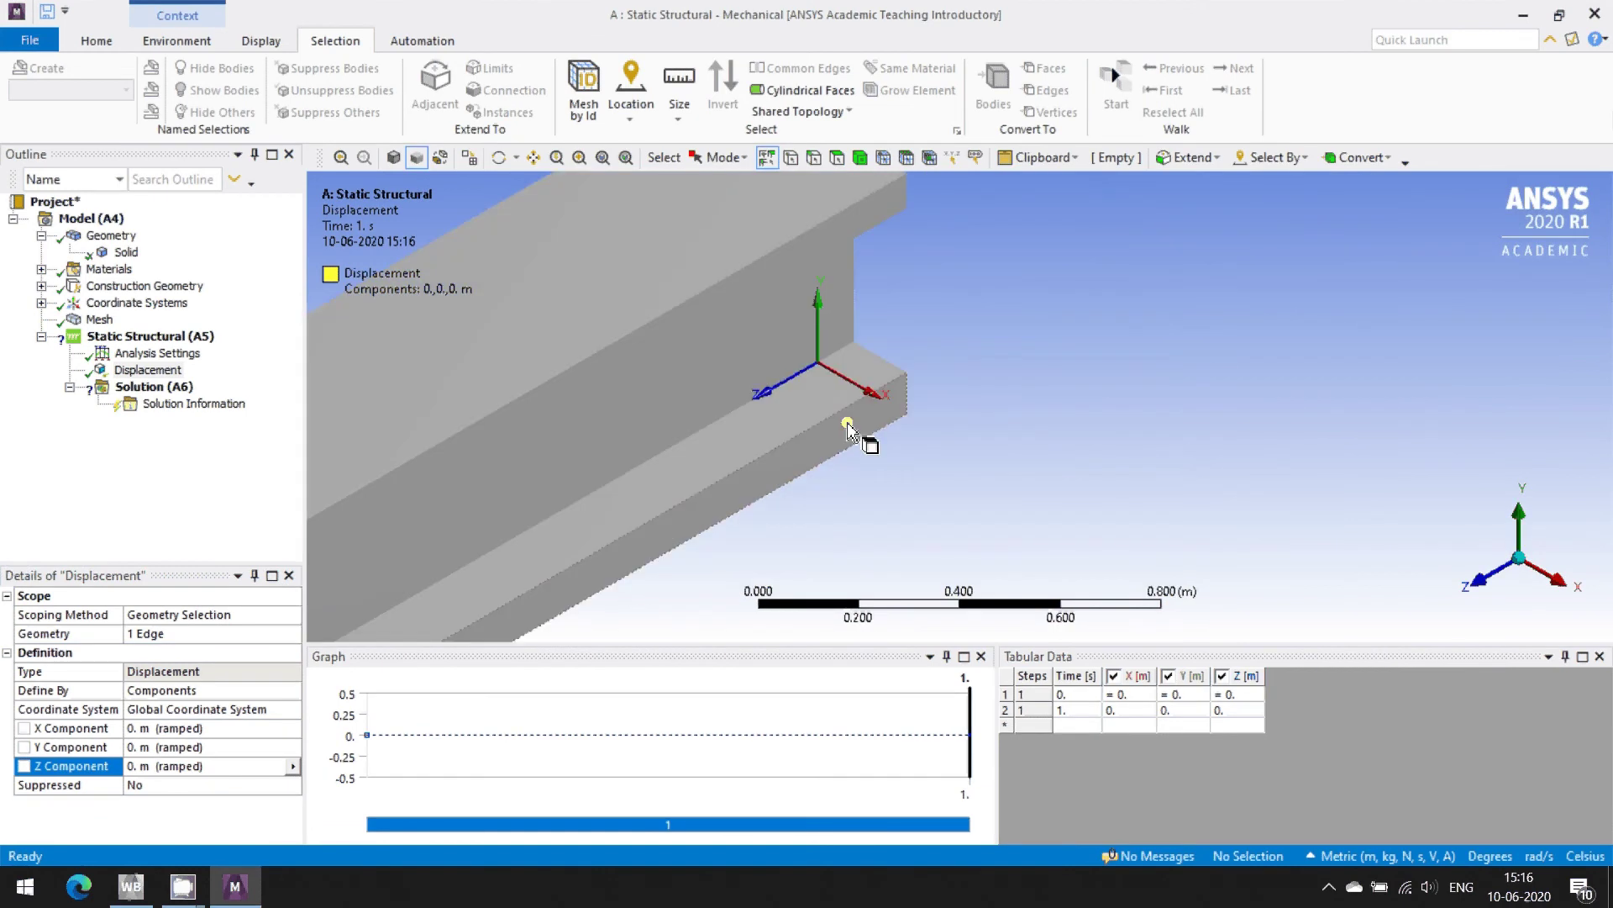
click(897, 409)
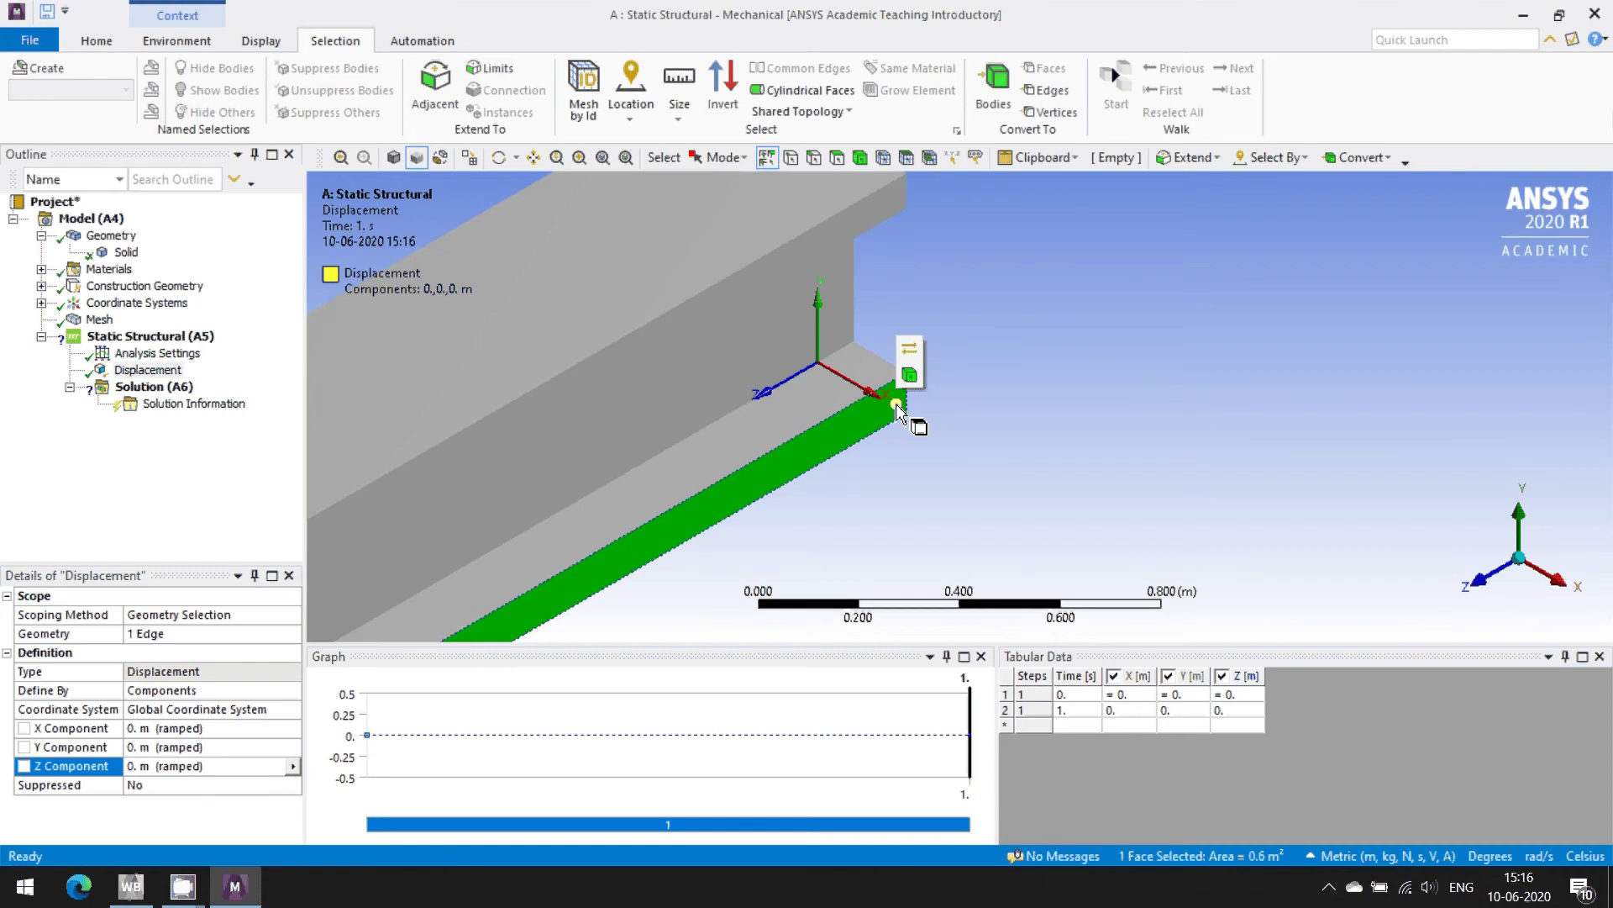
click(1078, 275)
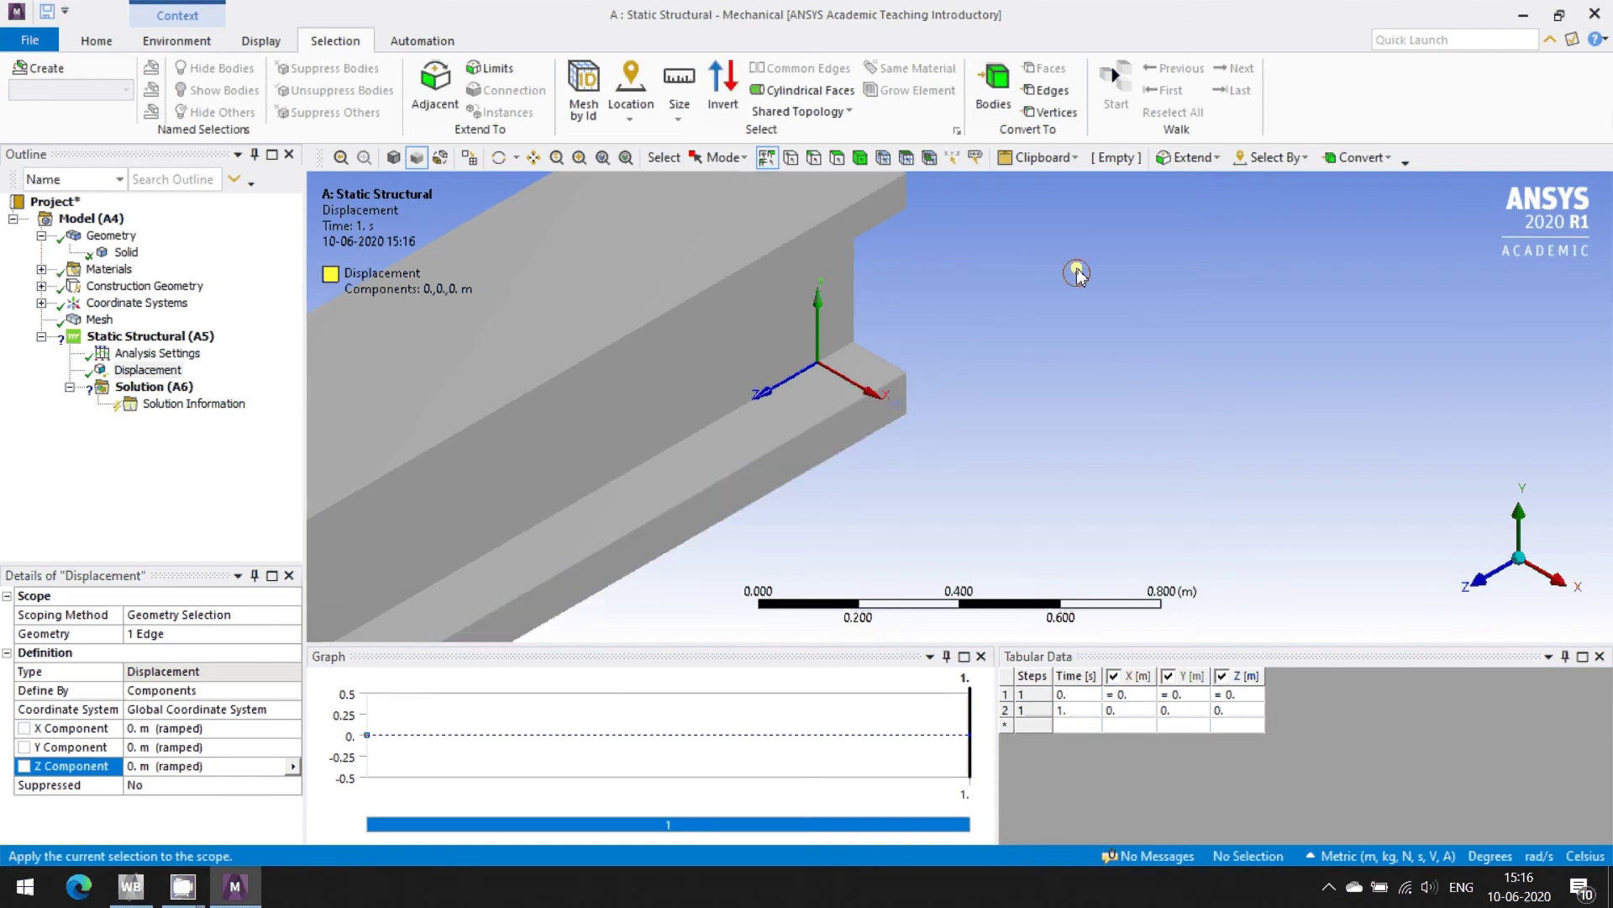
click(997, 298)
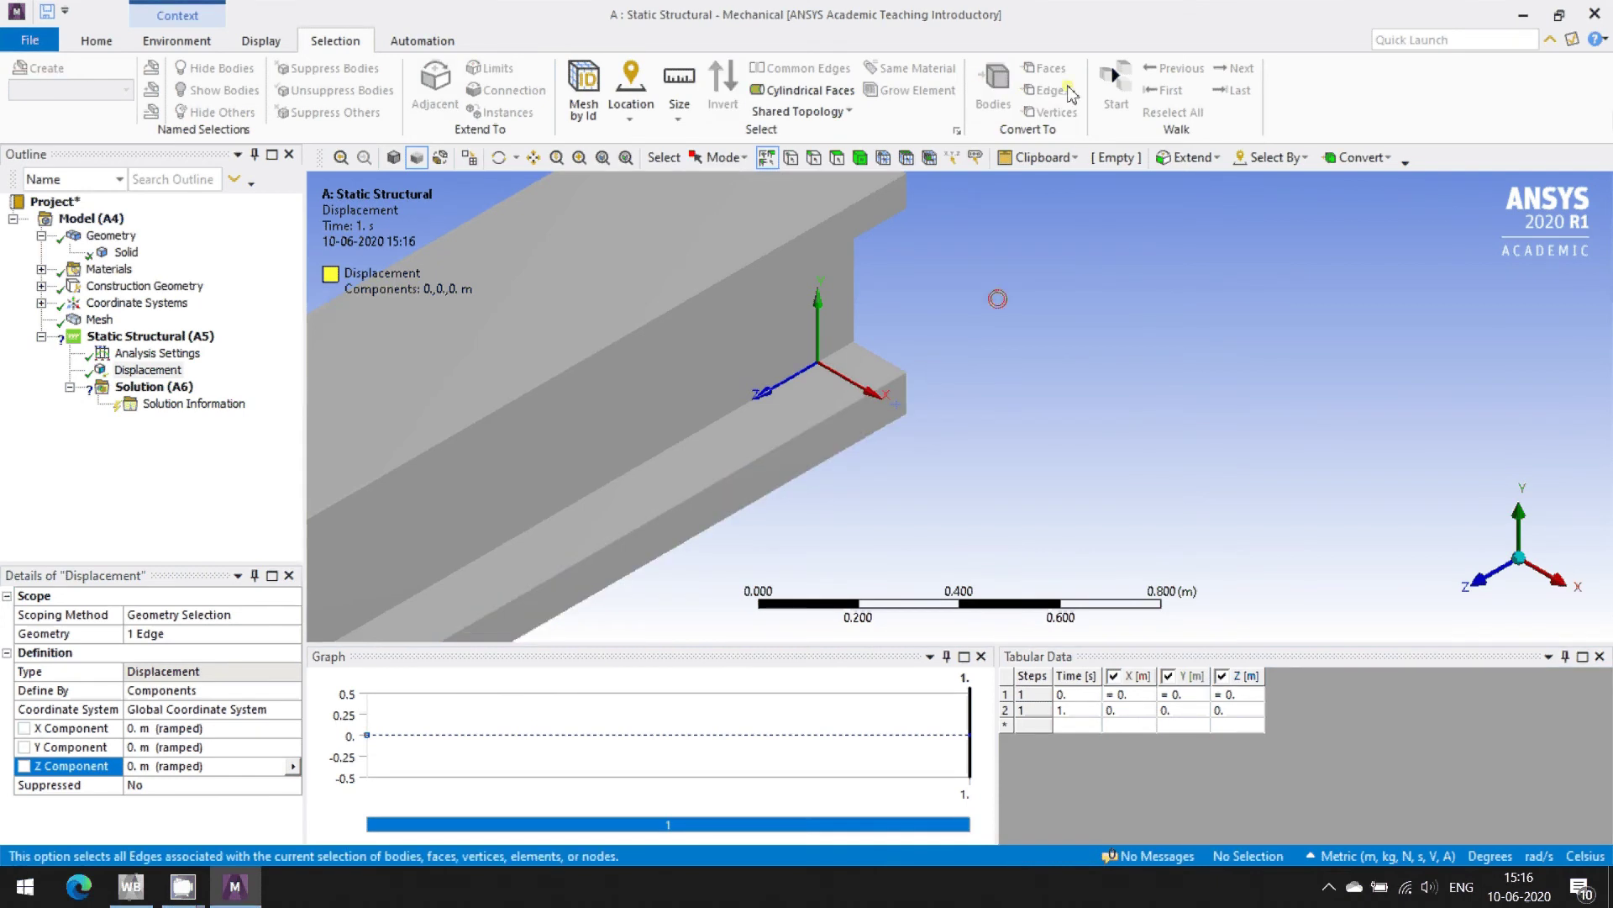
- Add a second displacement support to the static structural analysis and scope it to the bottom edge of the end face at the origin
click(143, 337)
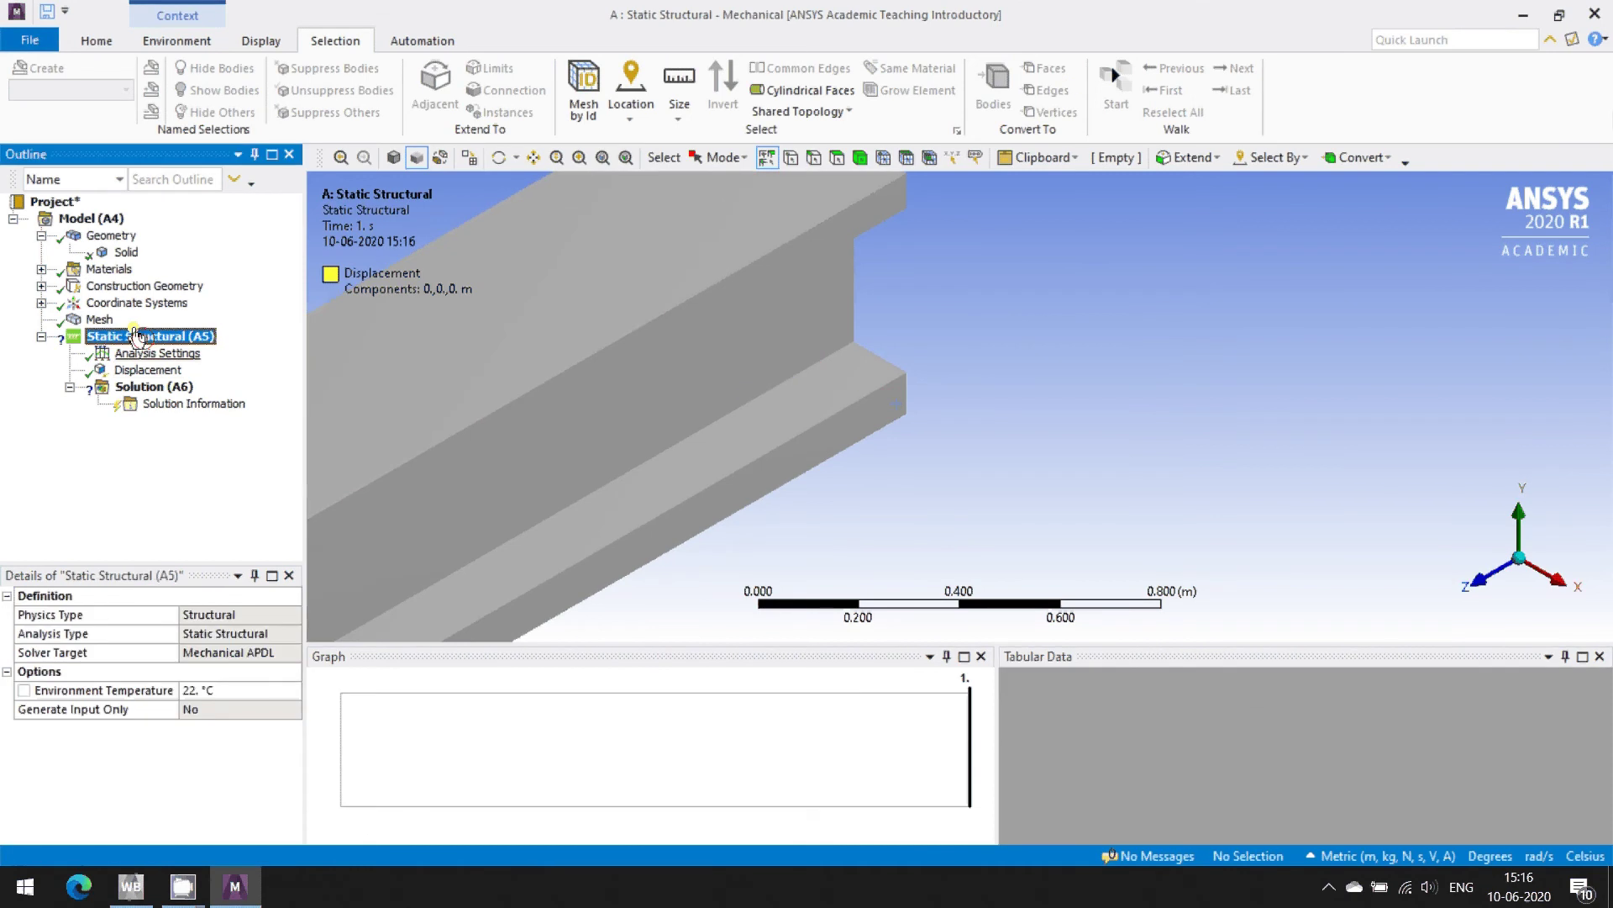
click(176, 41)
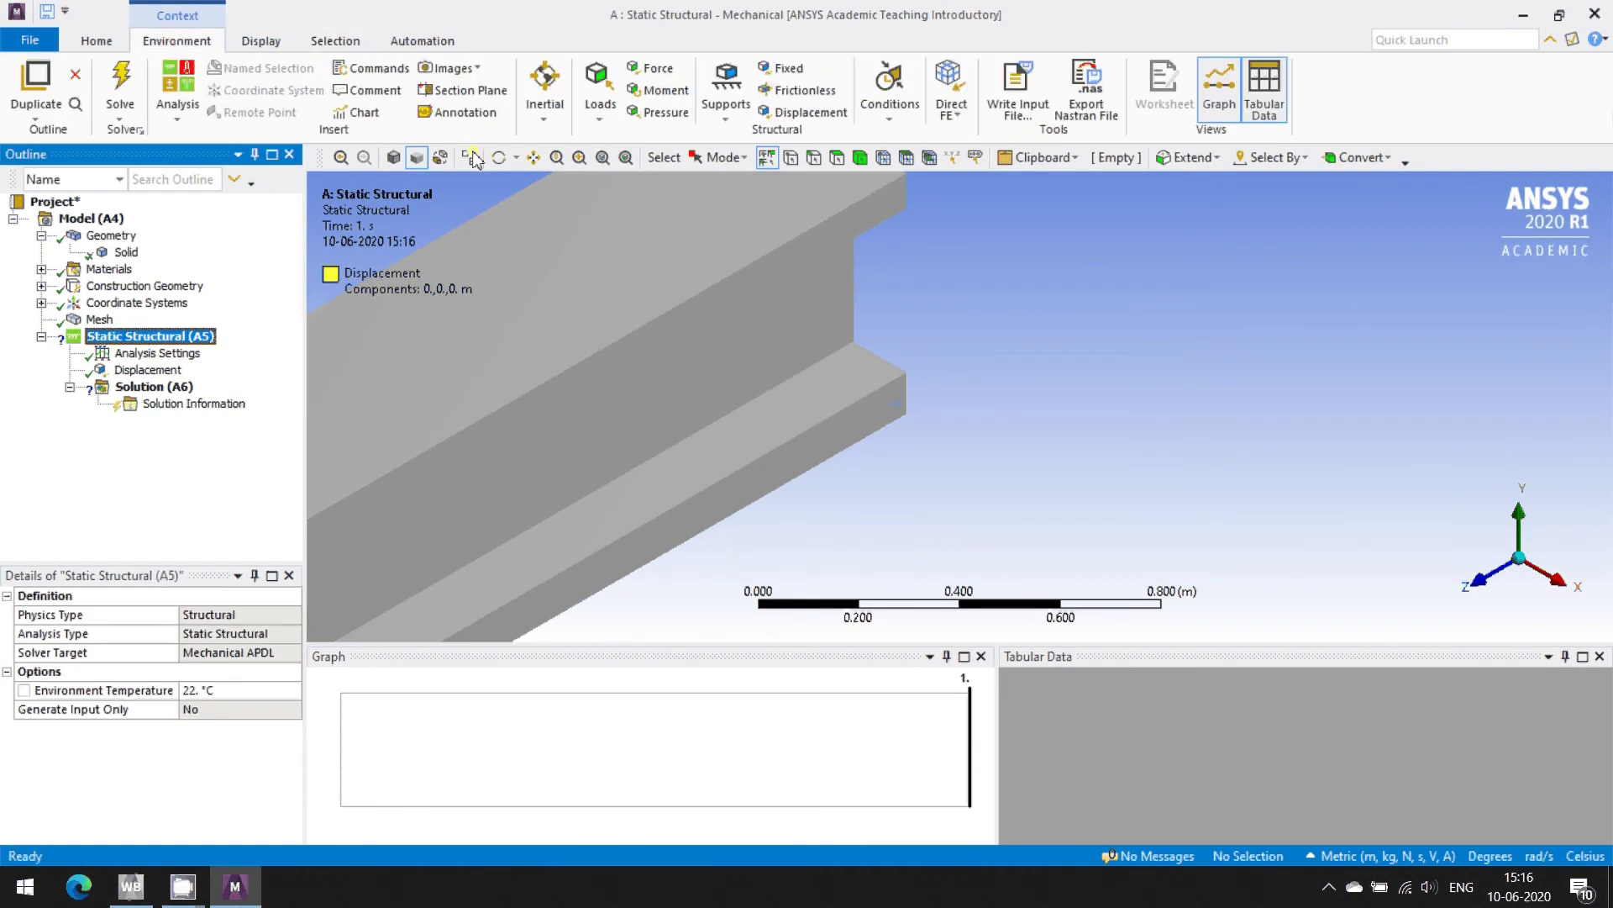
click(767, 114)
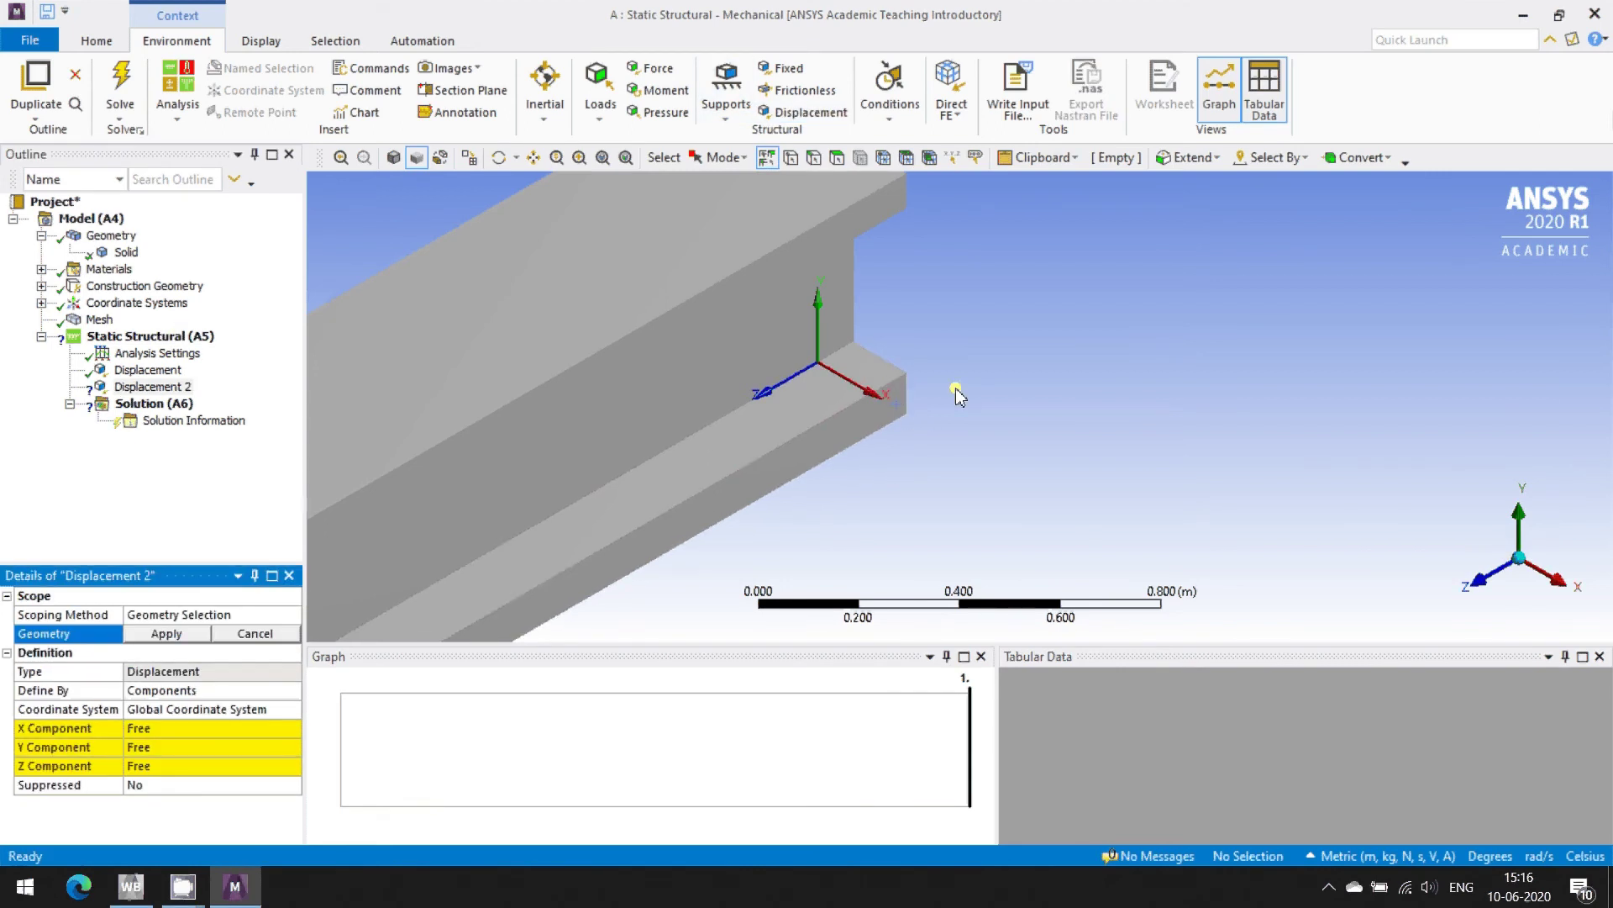
click(1475, 580)
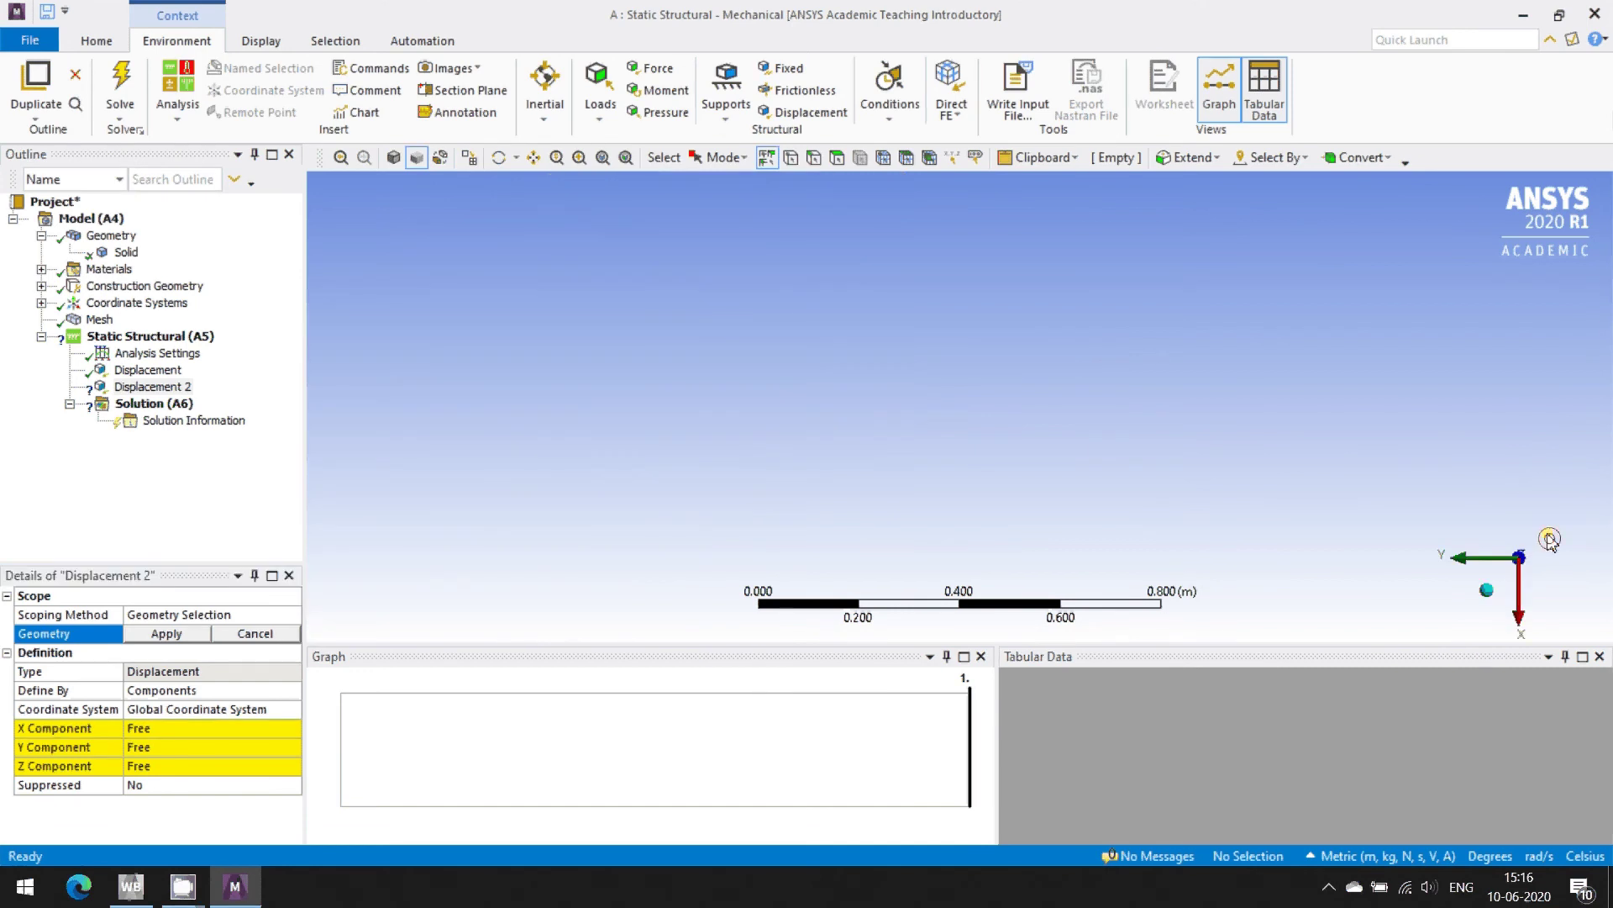
scroll(824, 389, down, 3)
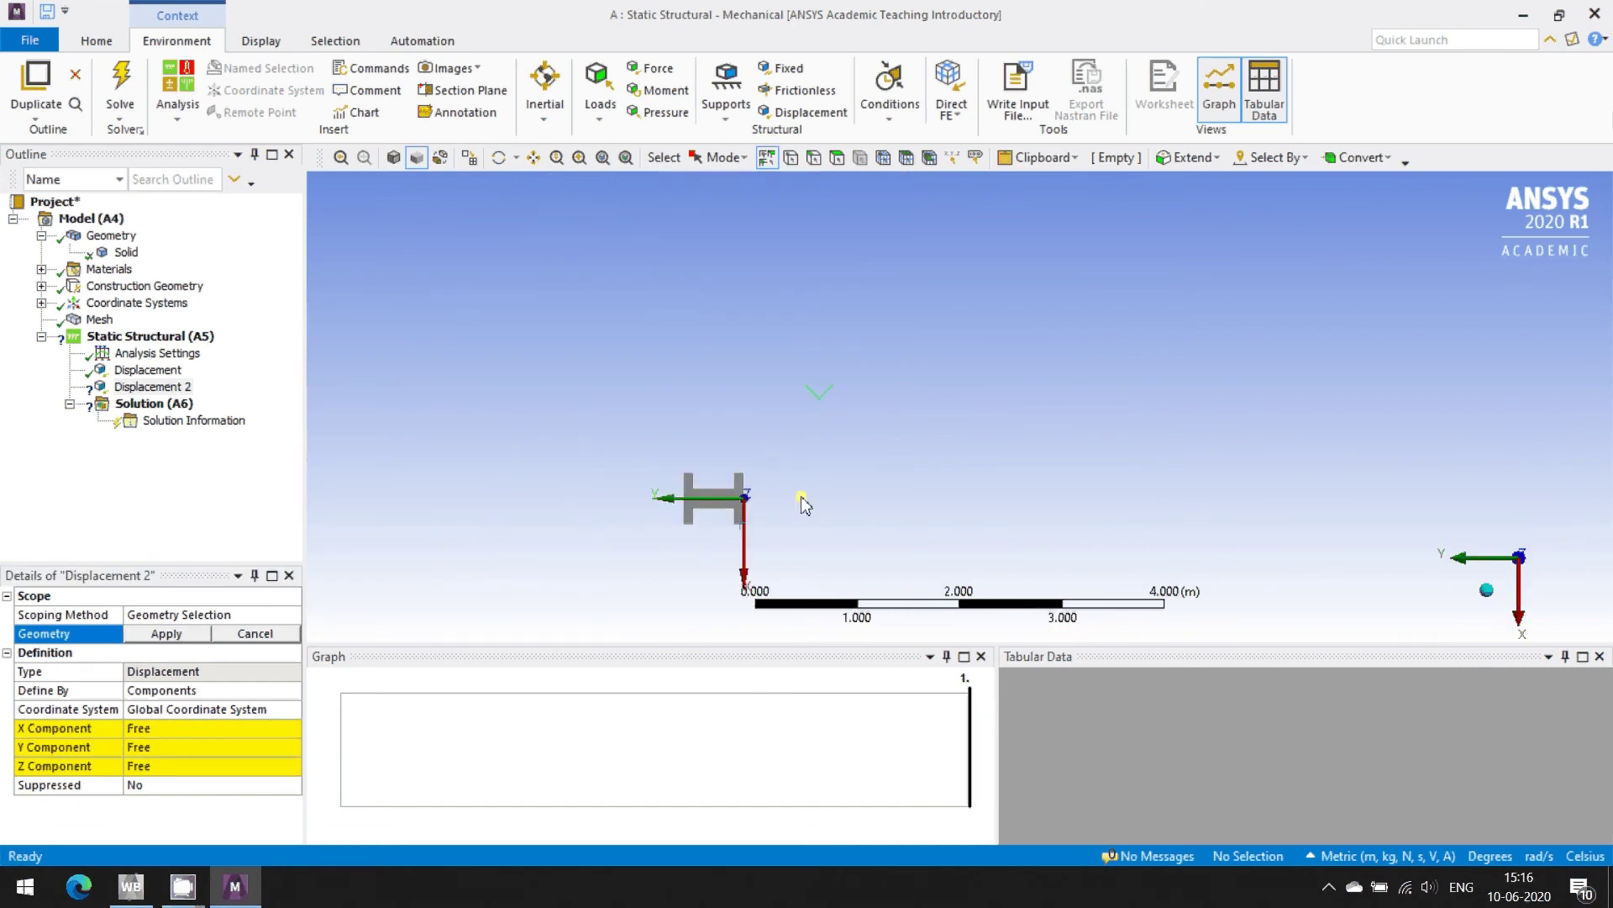
scroll(729, 455, up, 7)
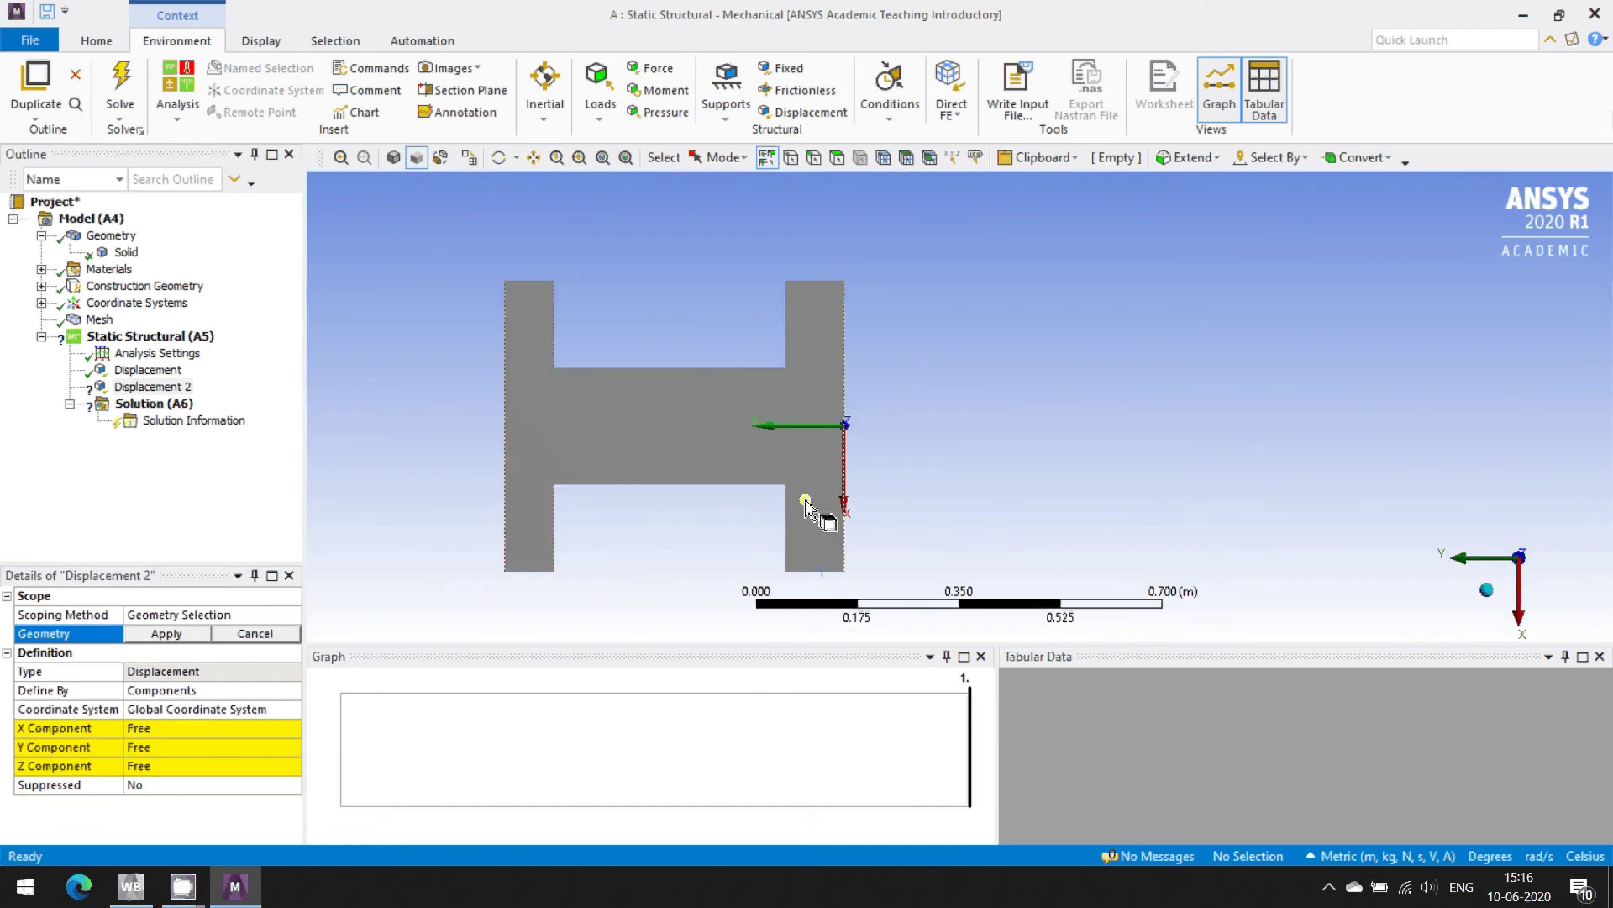
click(847, 350)
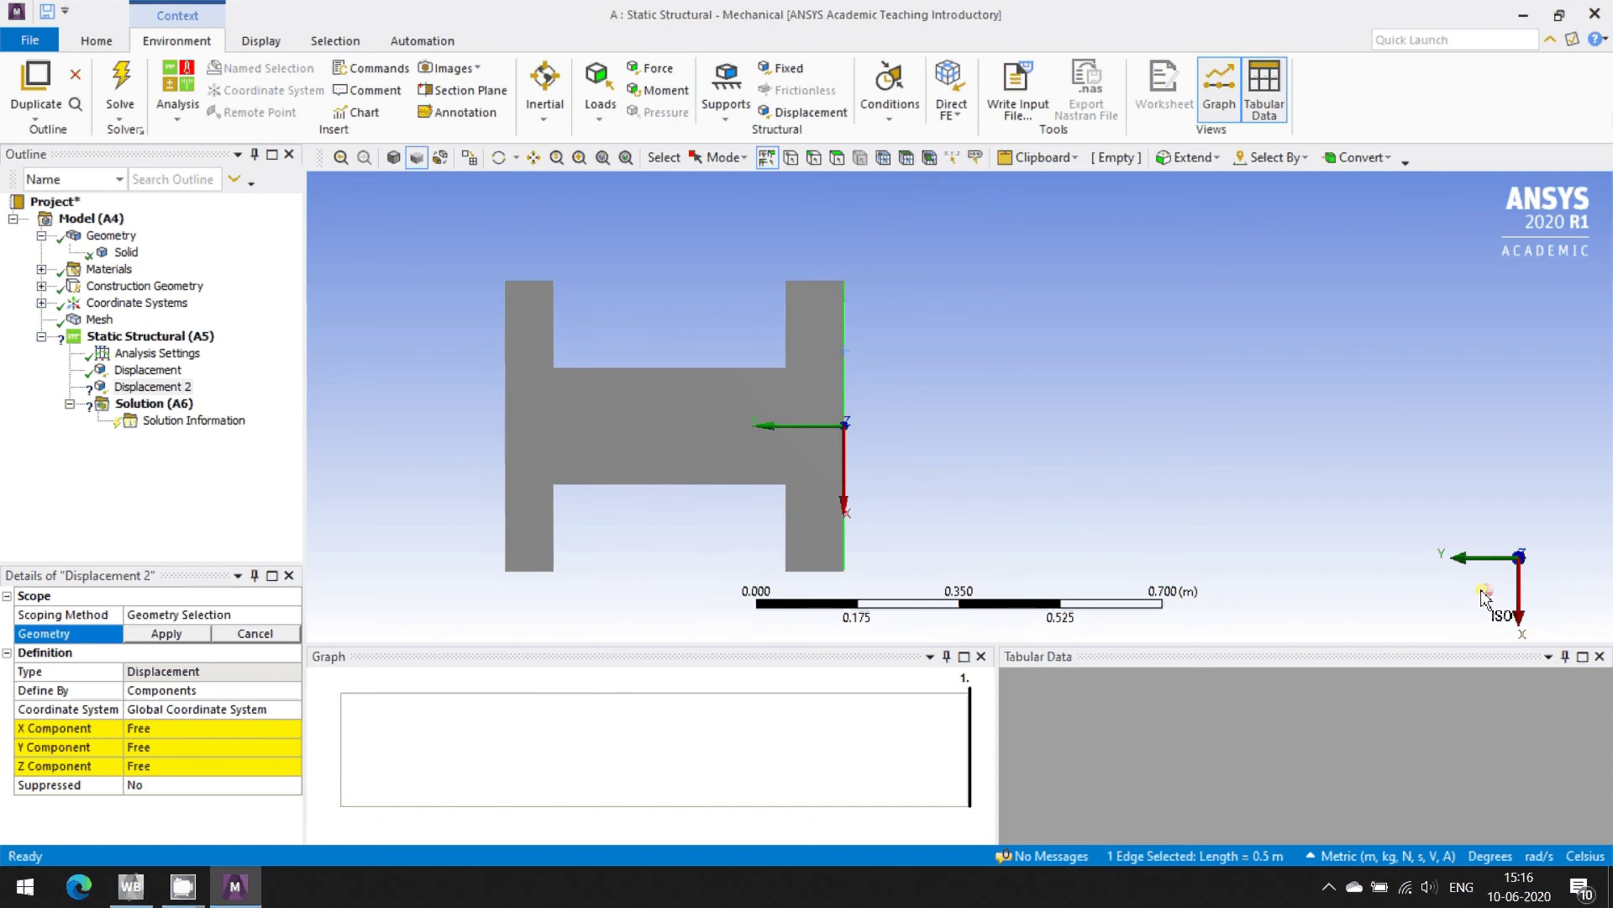
click(1486, 596)
scroll(878, 367, down, 3)
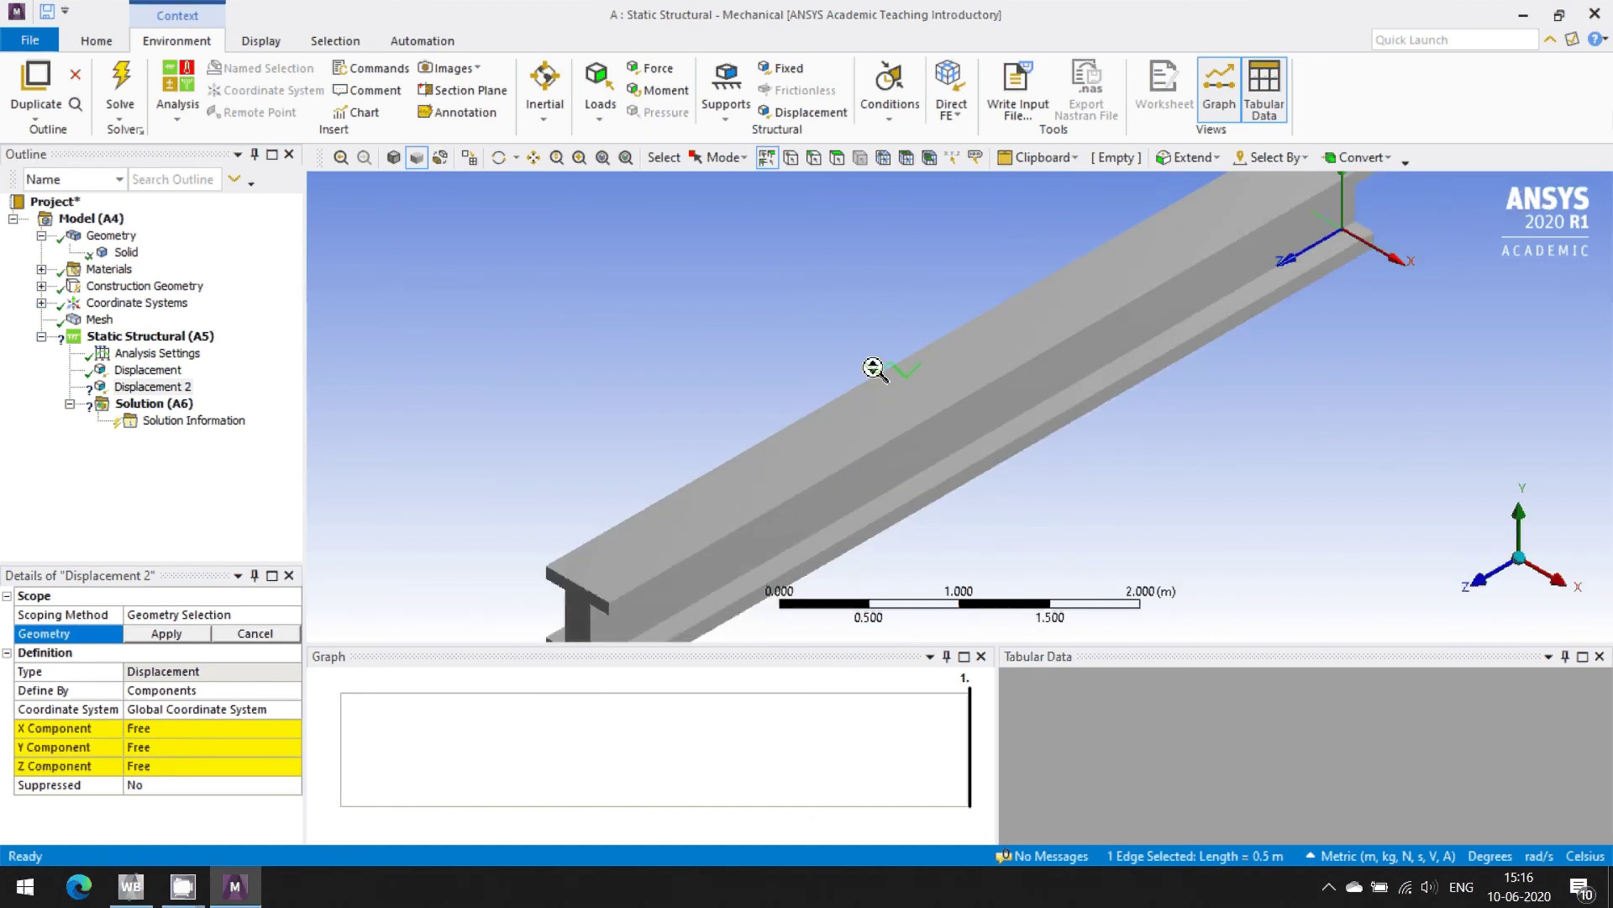
scroll(1135, 335, up, 3)
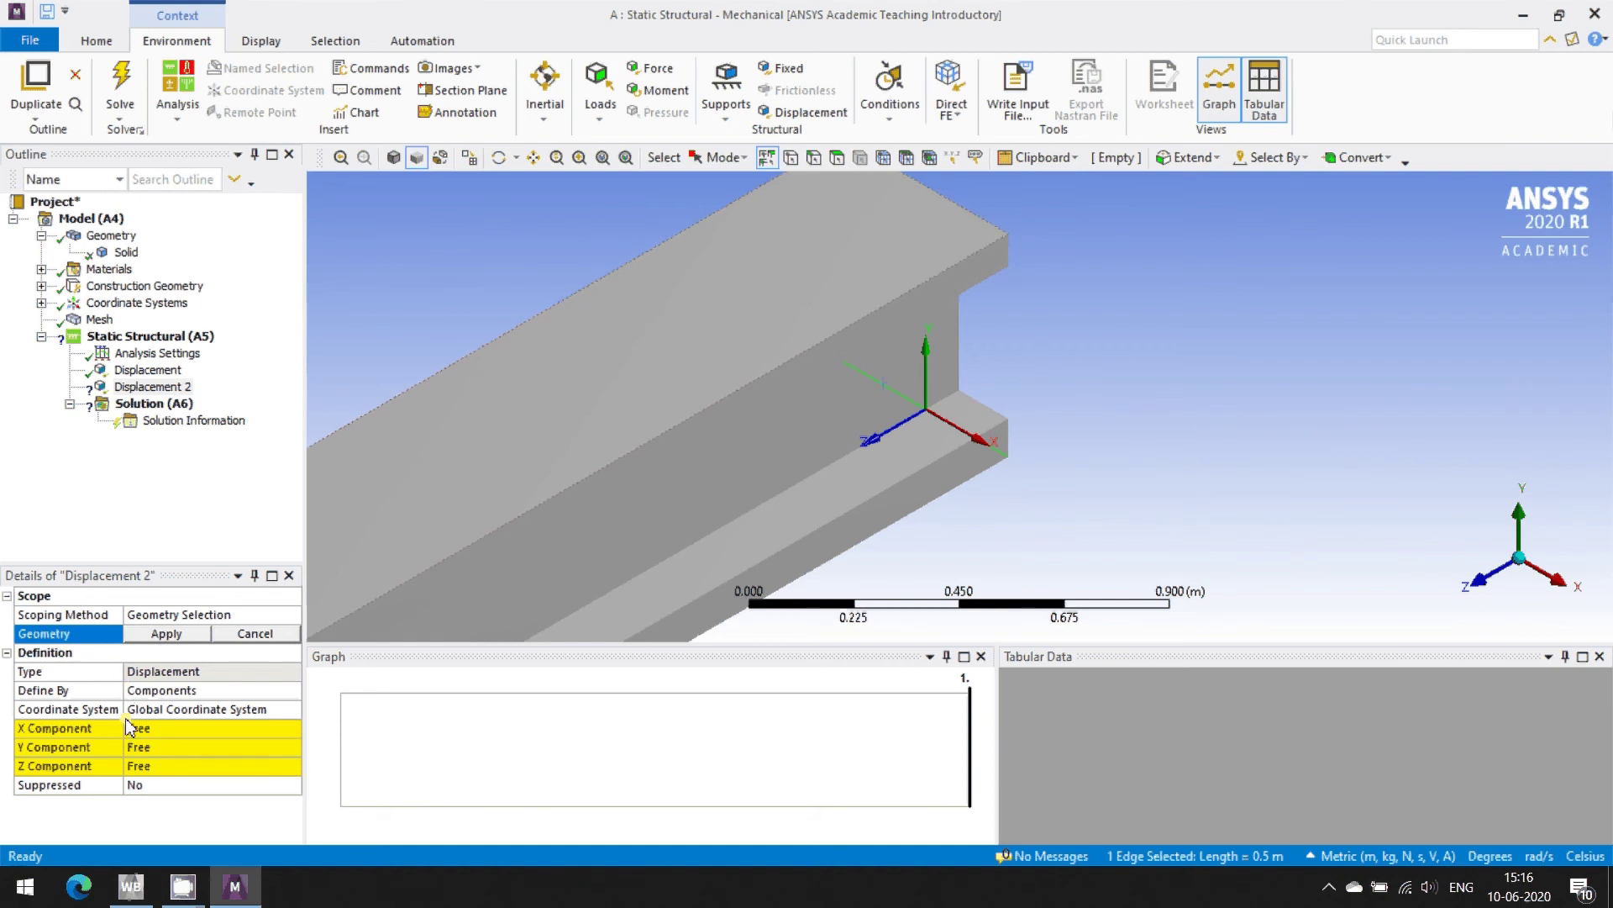
click(137, 636)
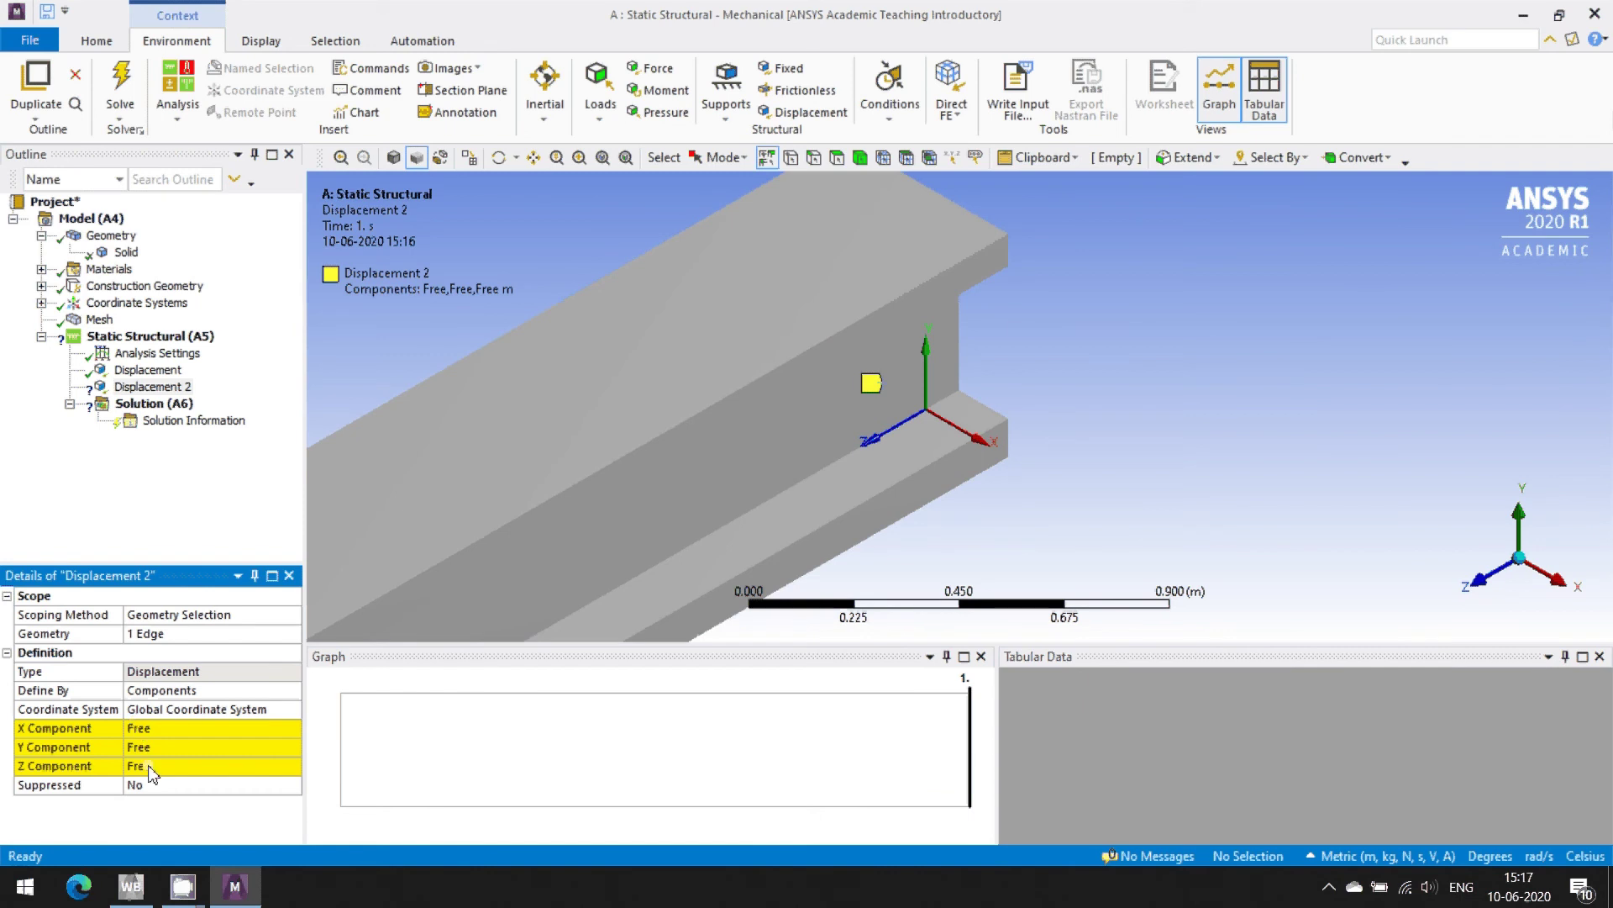
- Set the second displacement support's Y and X components to 0 m, leaving the Z component free
click(159, 747)
text(0)
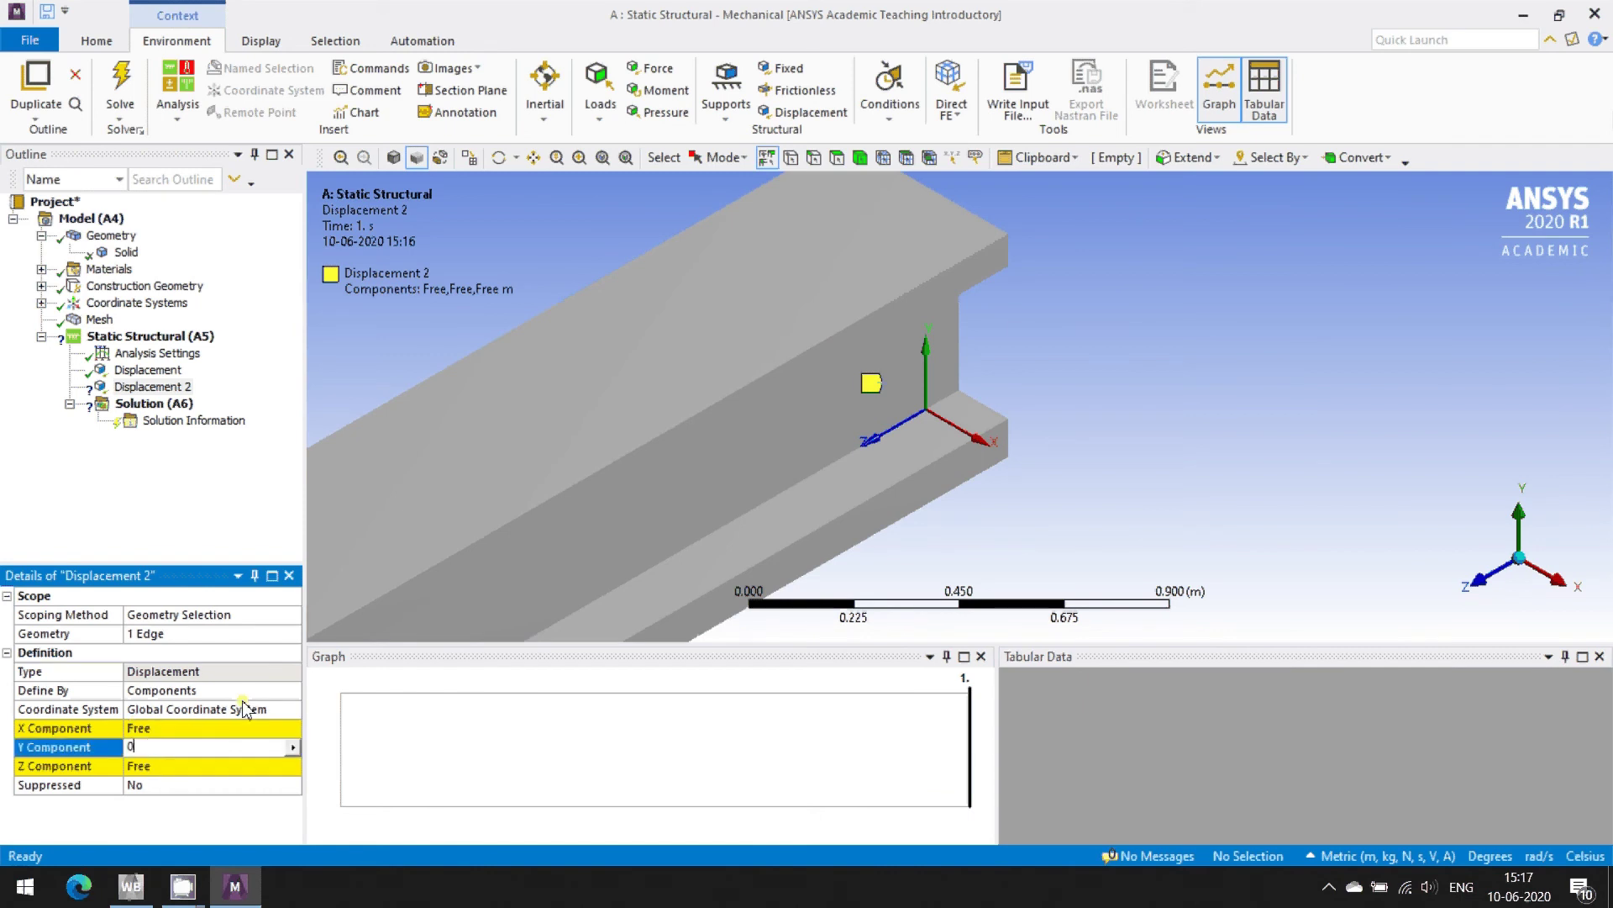
key(Return)
click(218, 730)
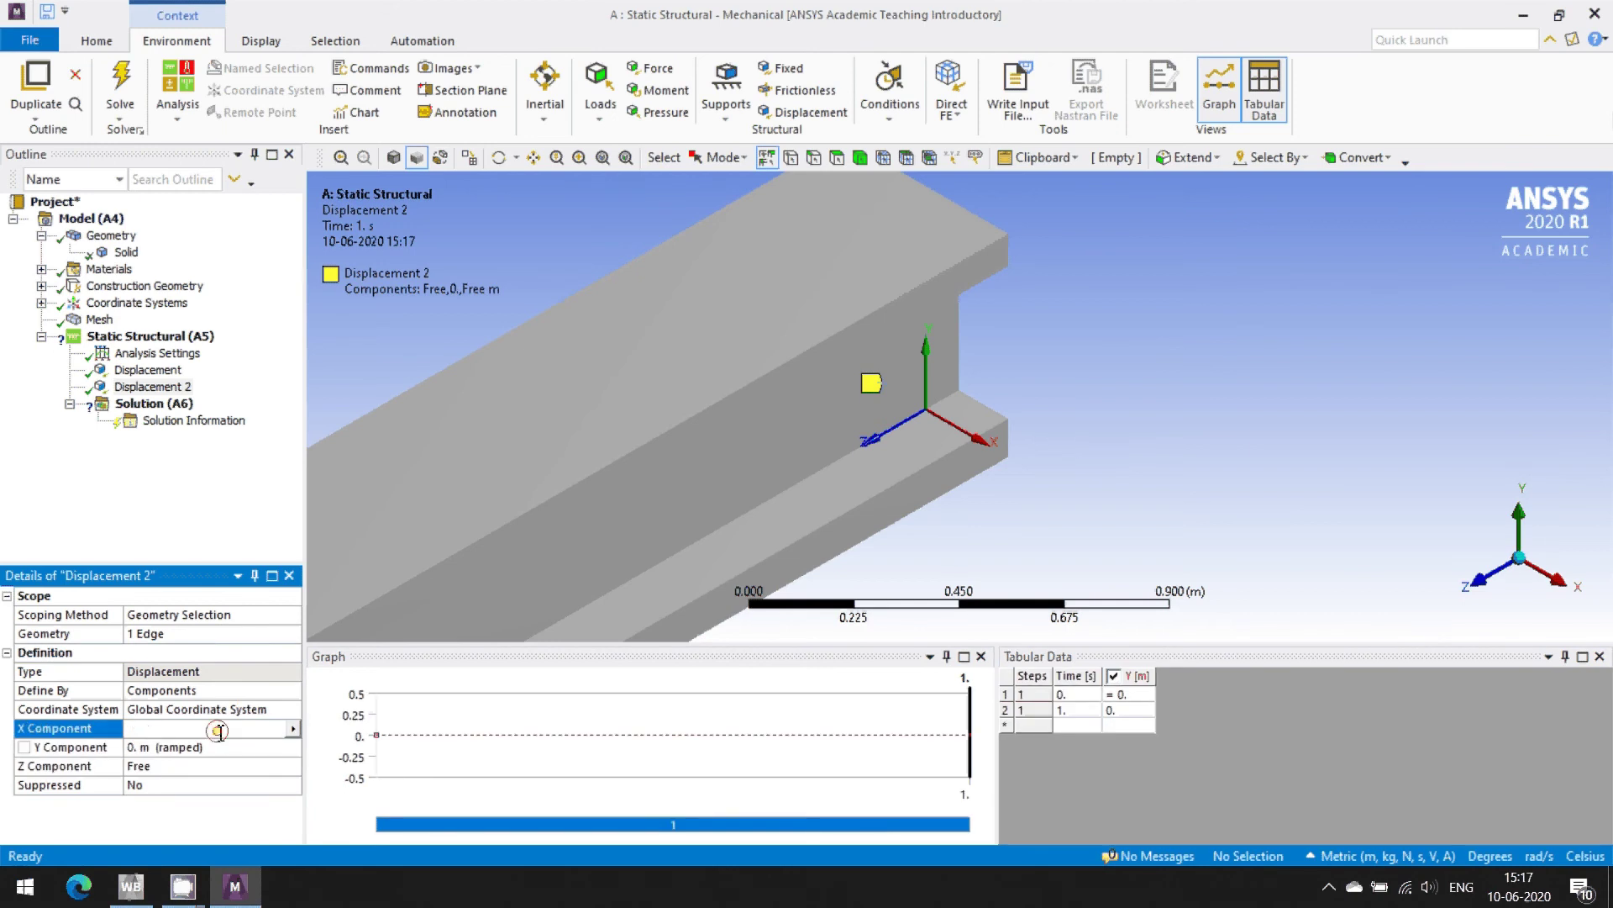
text(0)
key(Return)
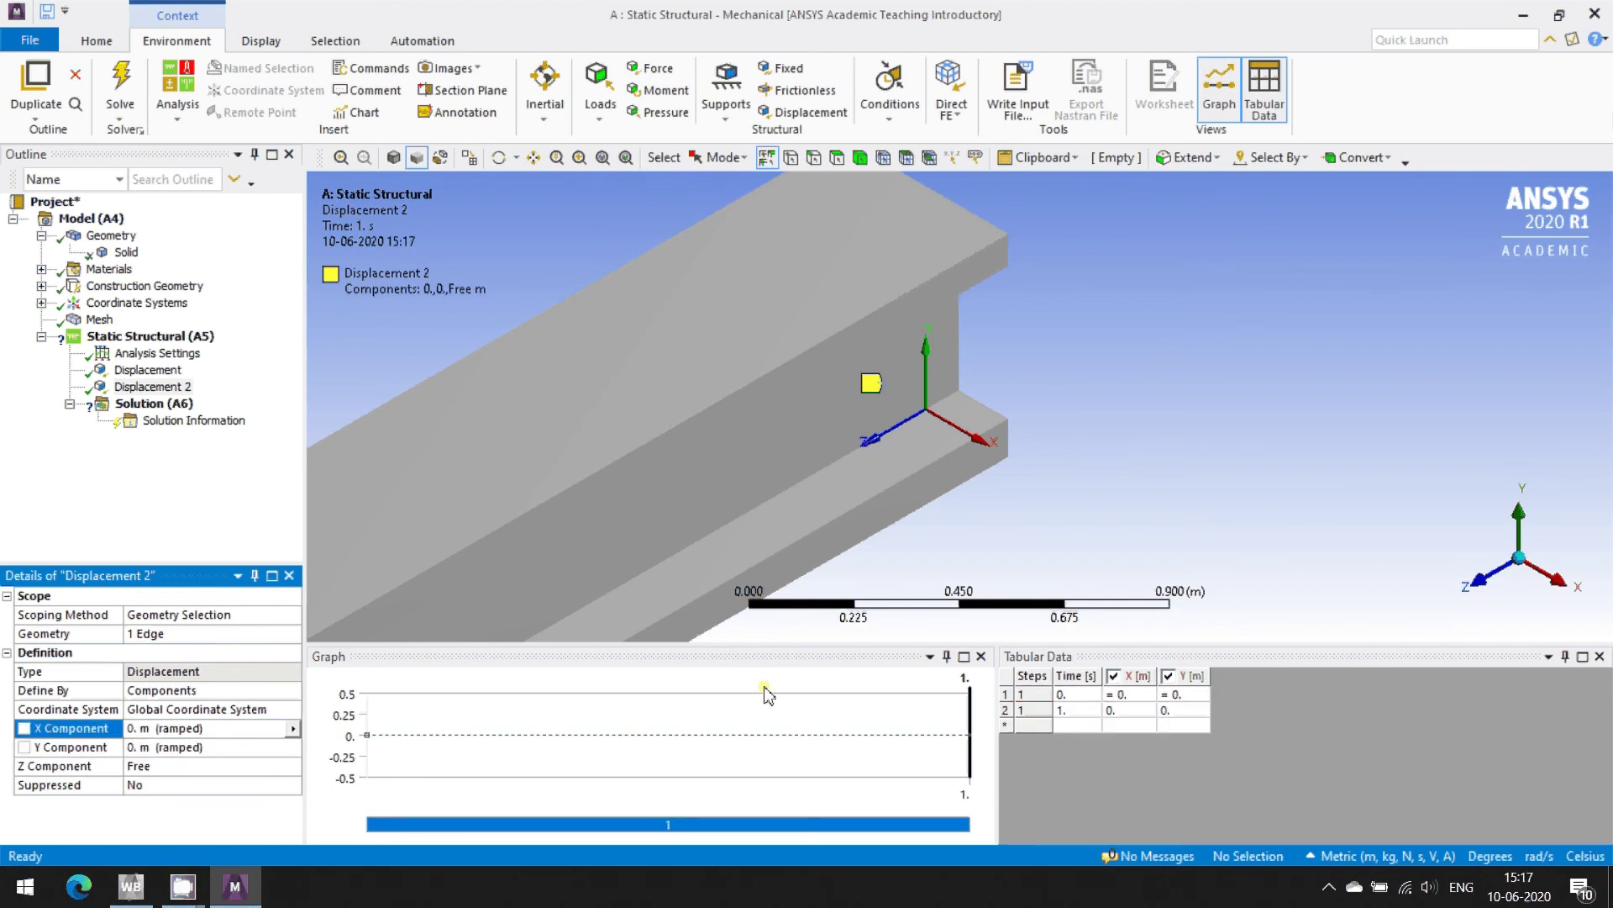
- Apply a pressure of 100 Pa normal to the top face of the beam's upper flange
click(1523, 562)
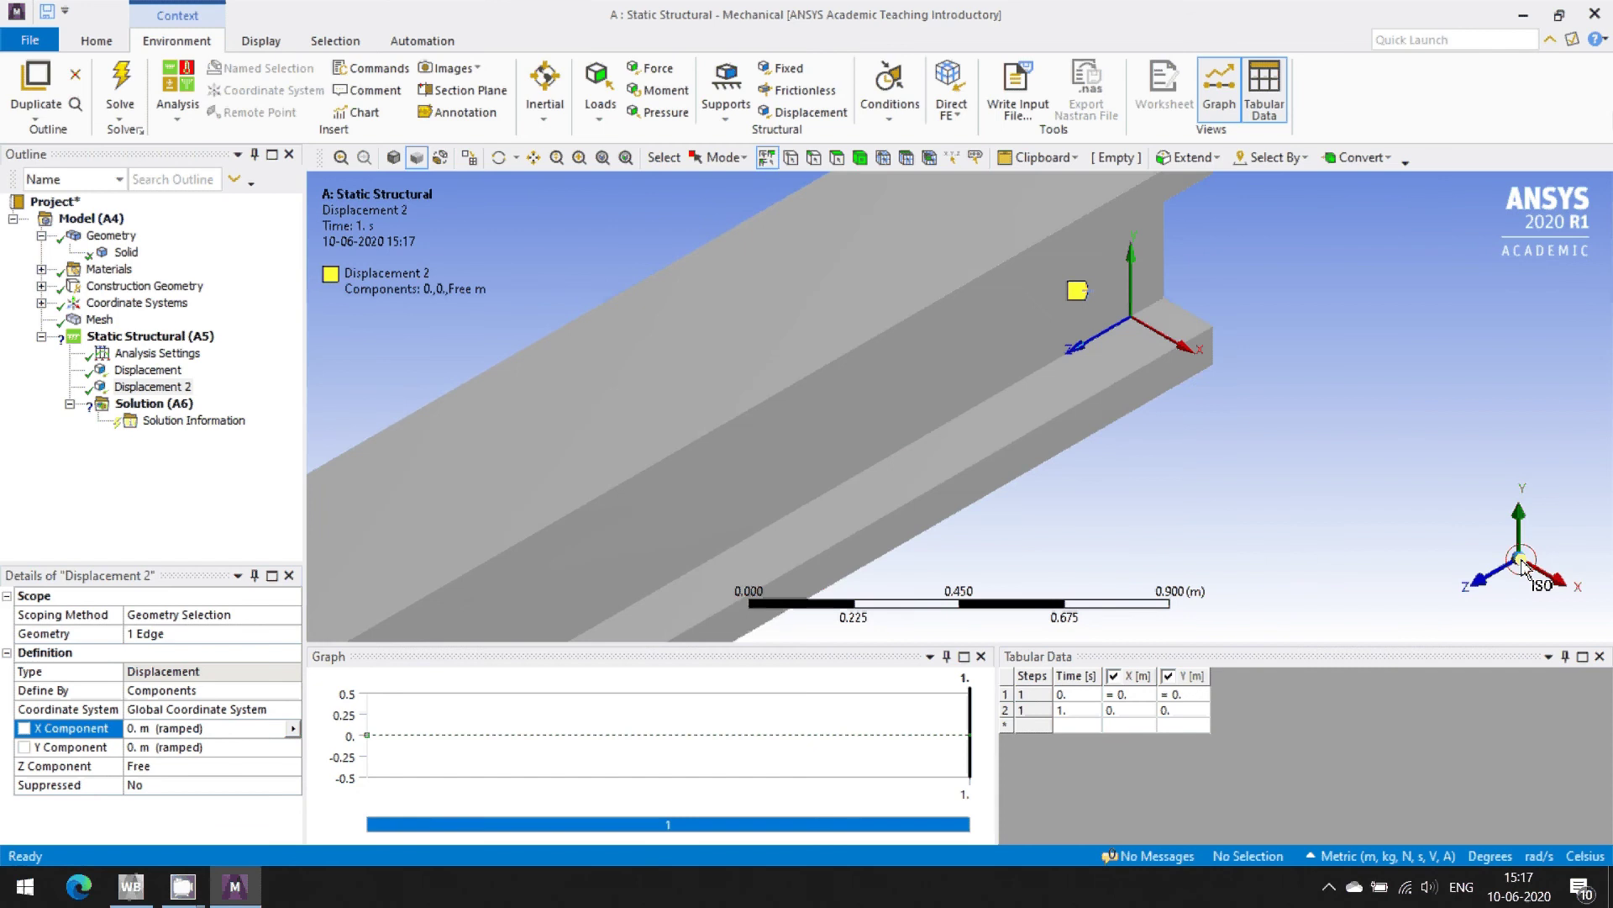
click(984, 367)
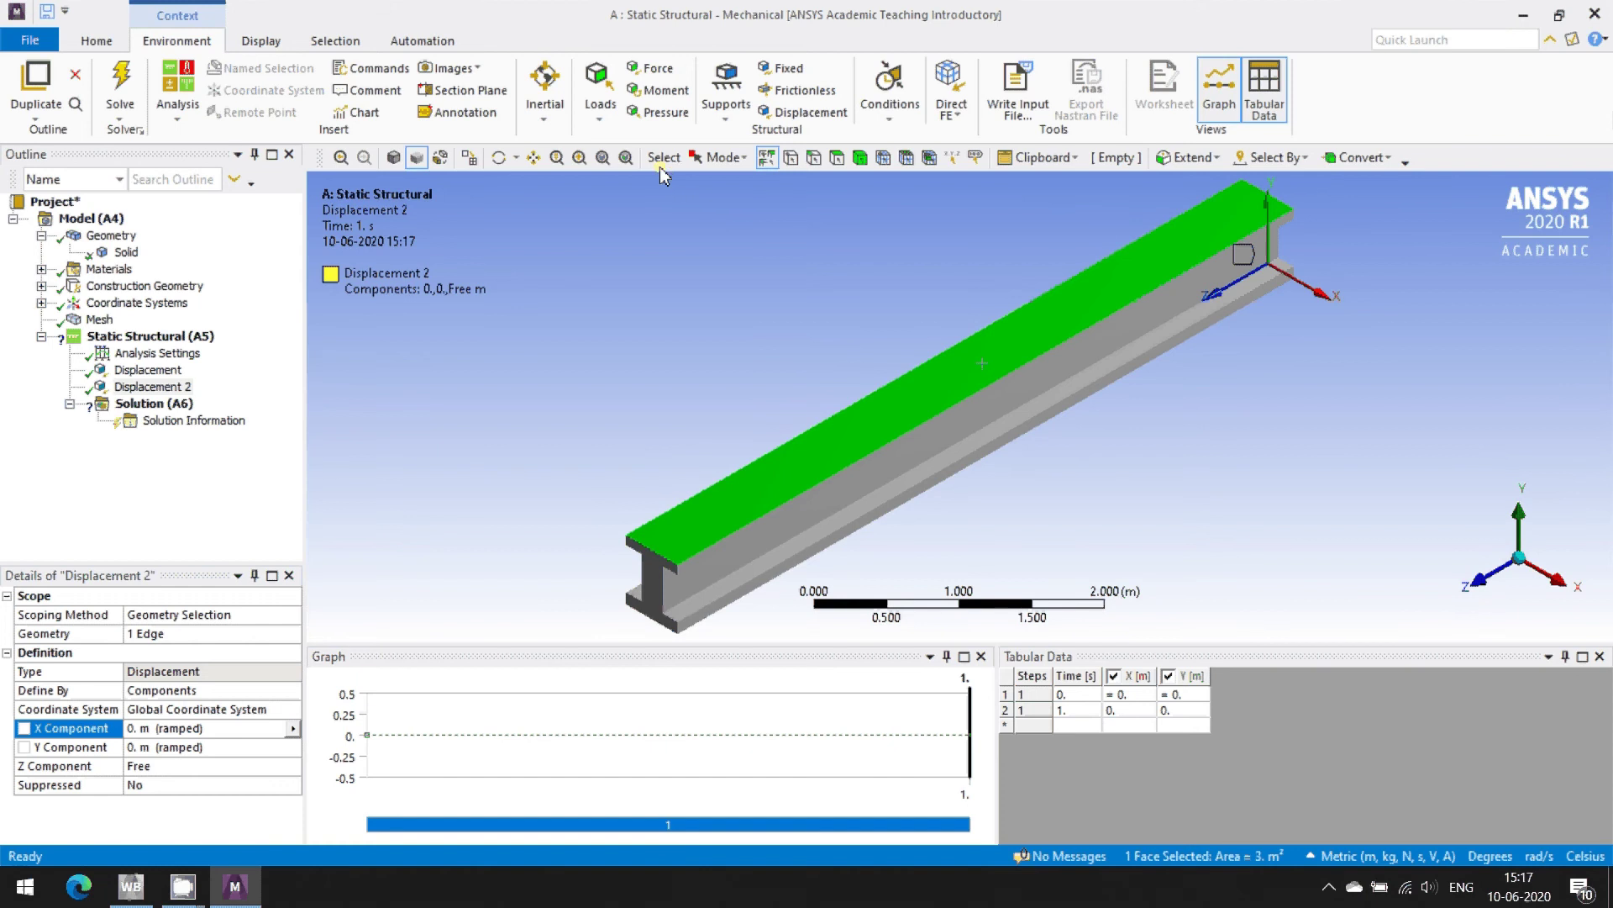
click(600, 107)
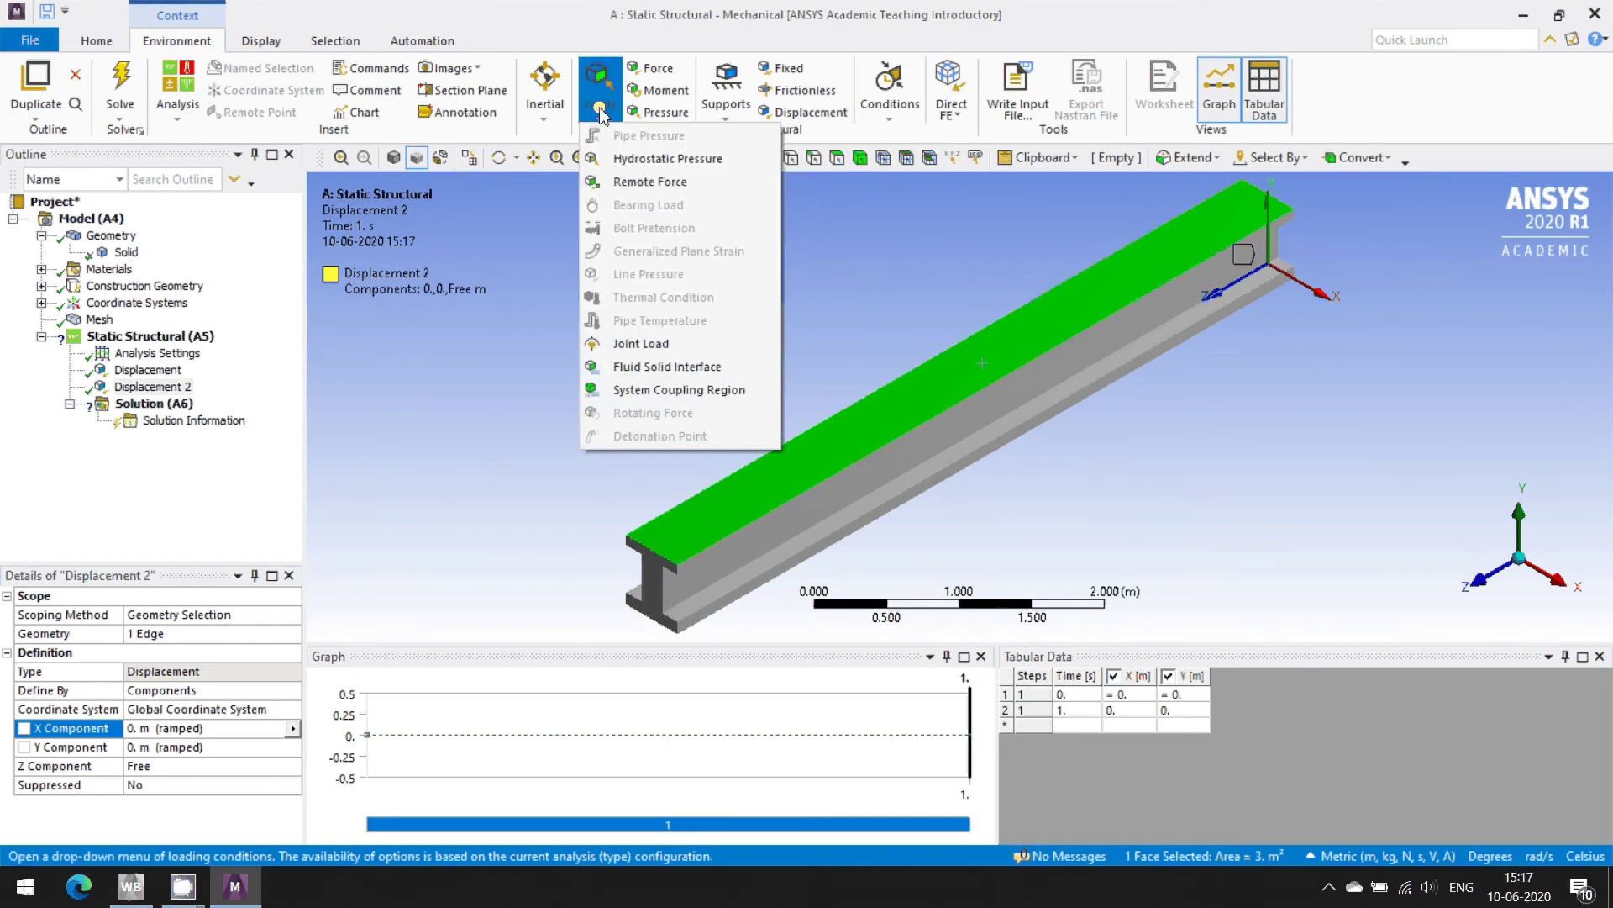
click(654, 113)
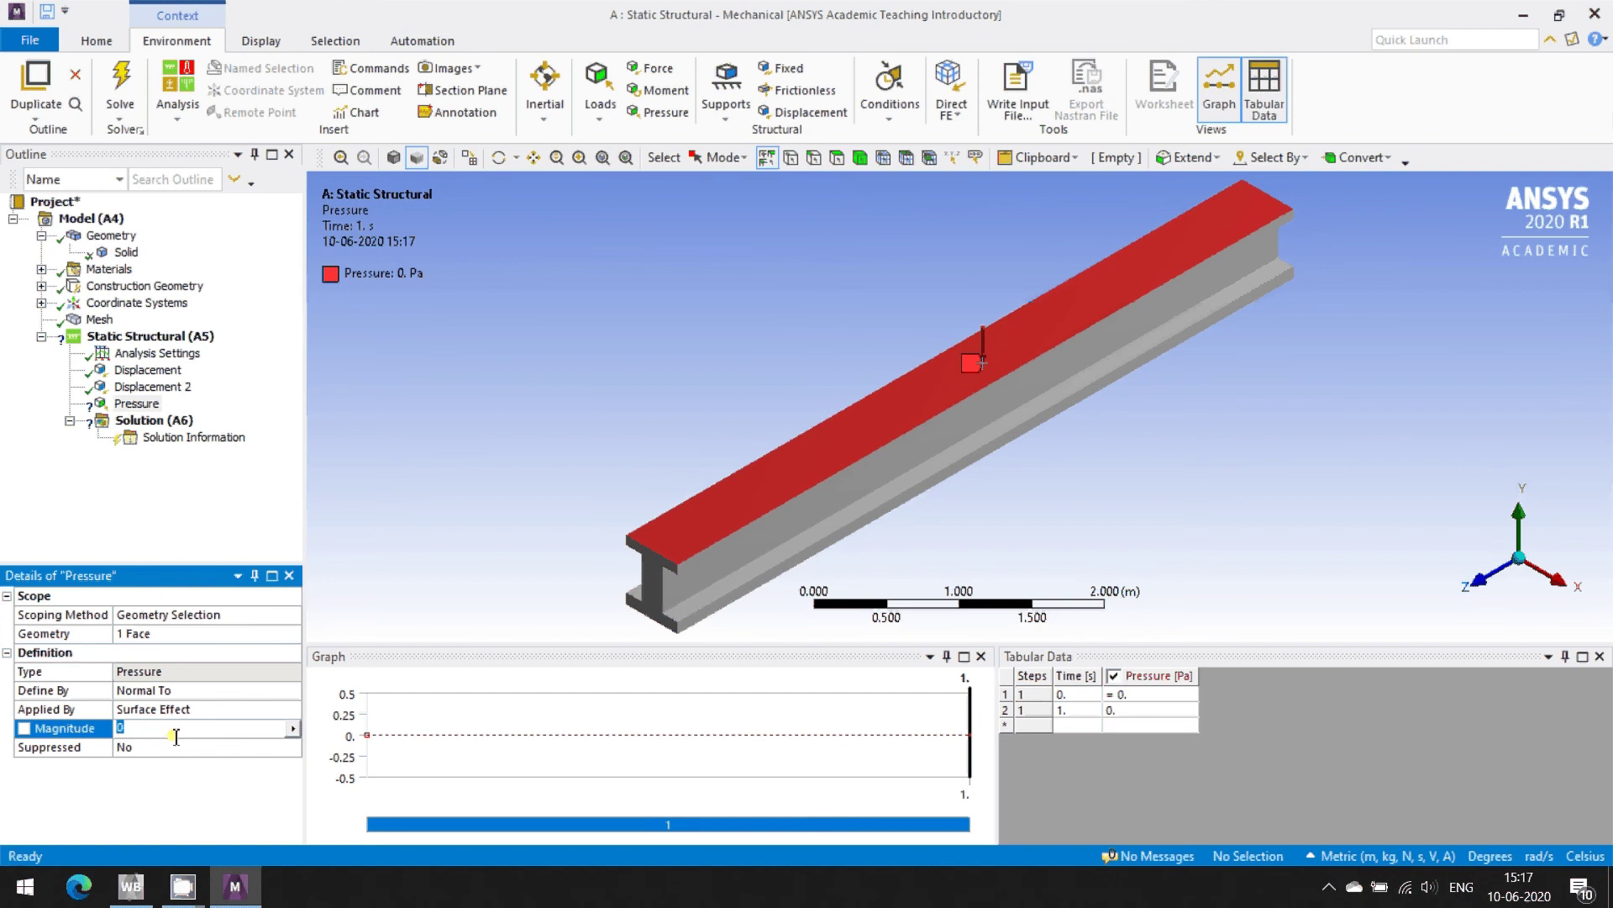
text(100)
key(Return)
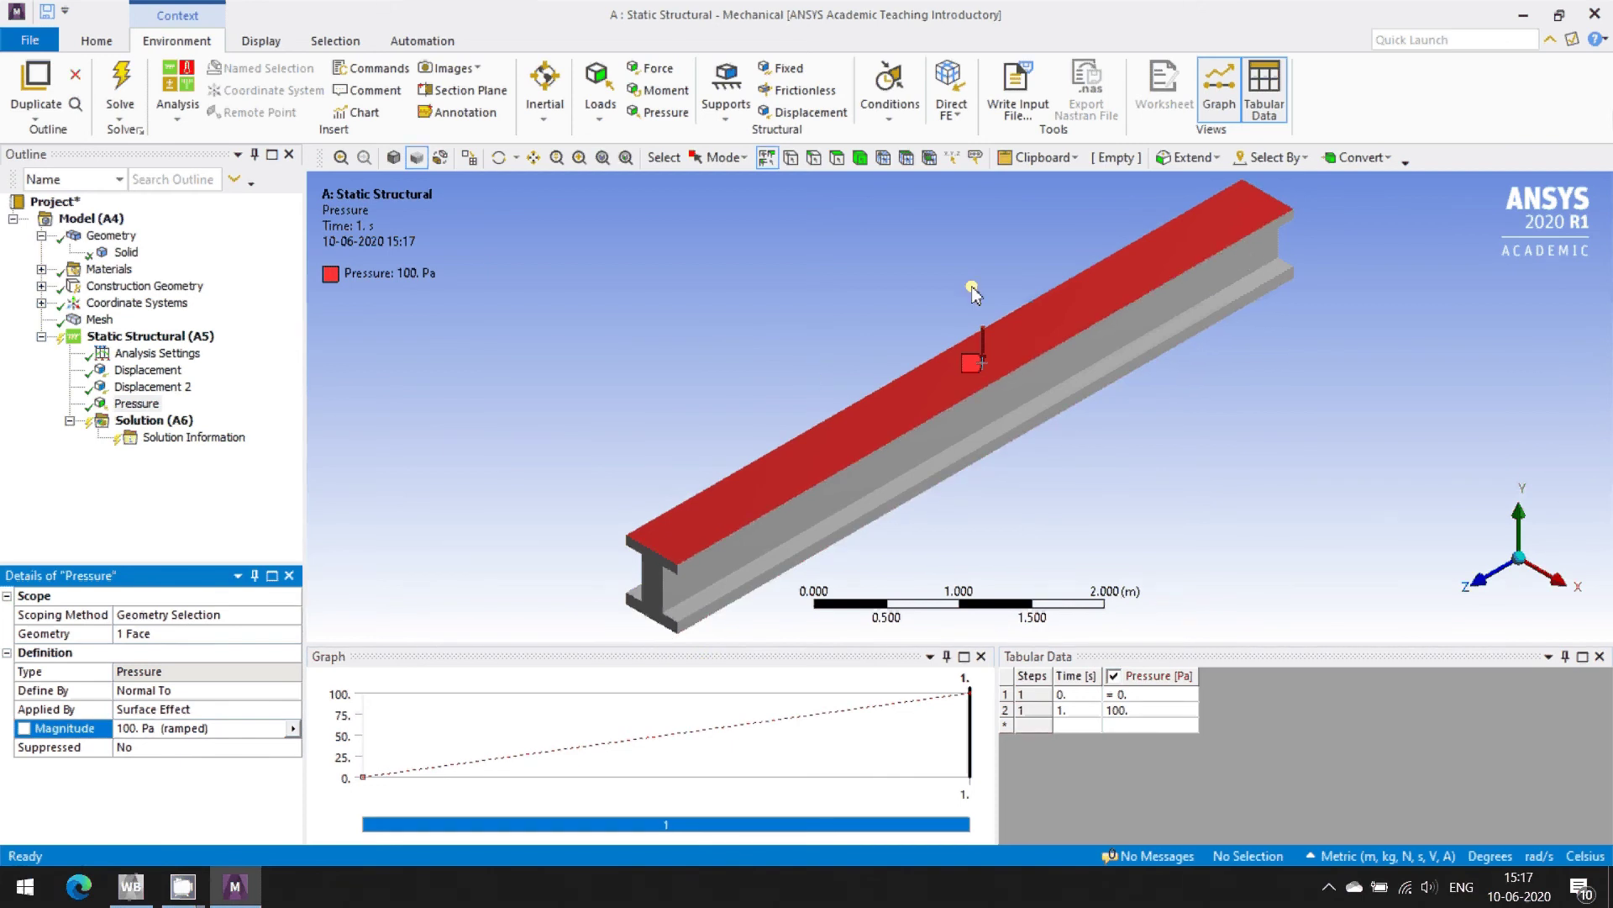
- Add a Total Deformation result to the solution
click(155, 420)
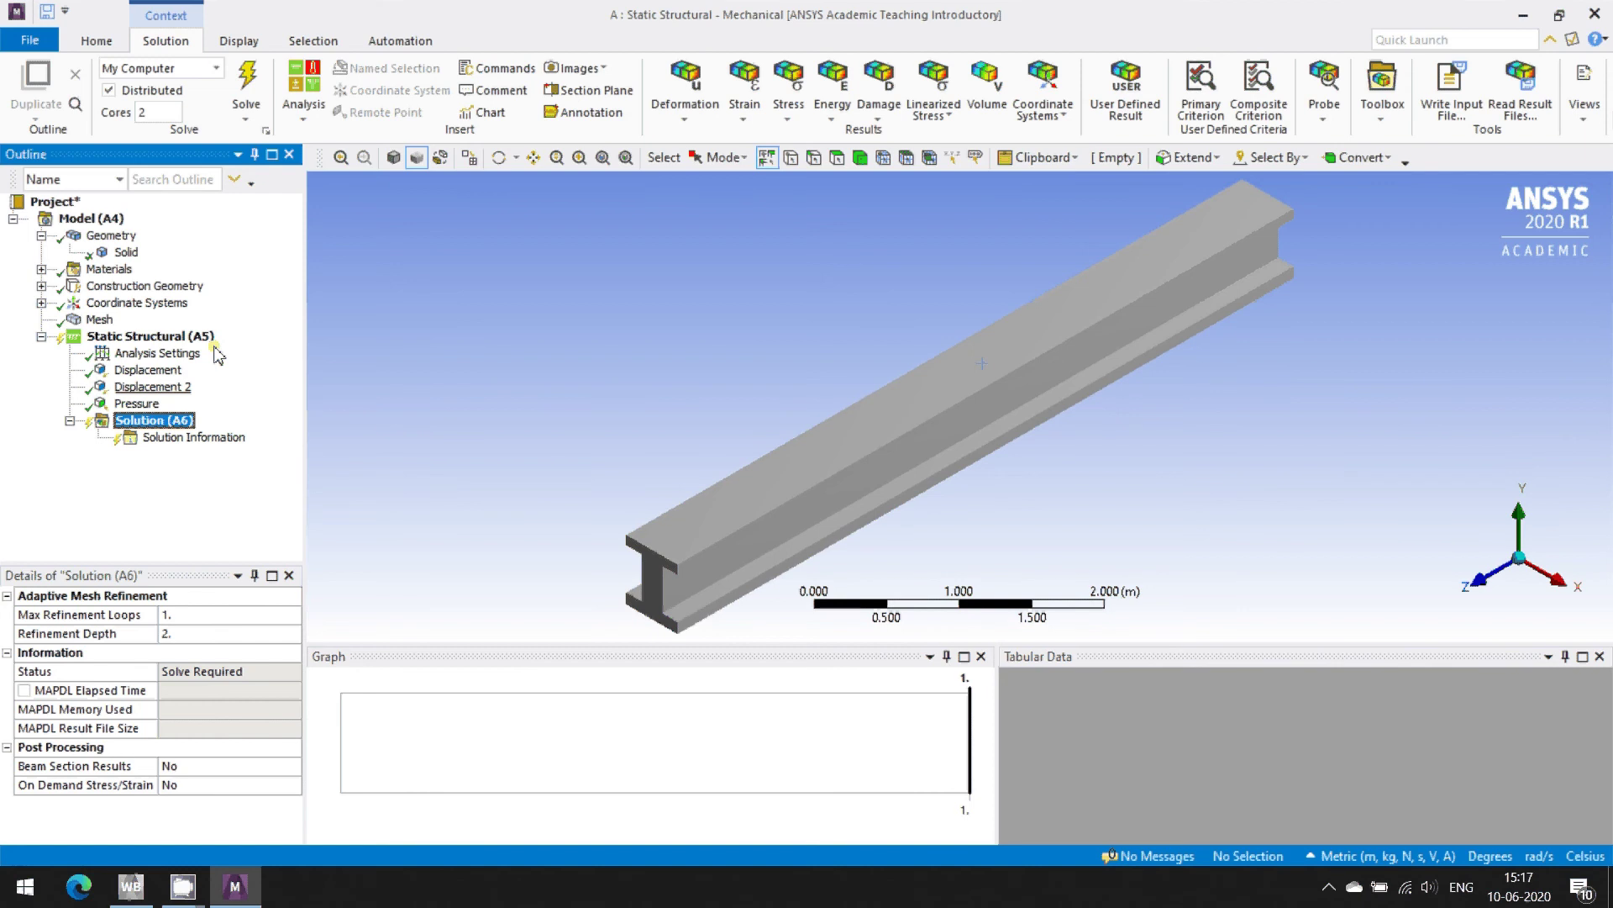
click(684, 118)
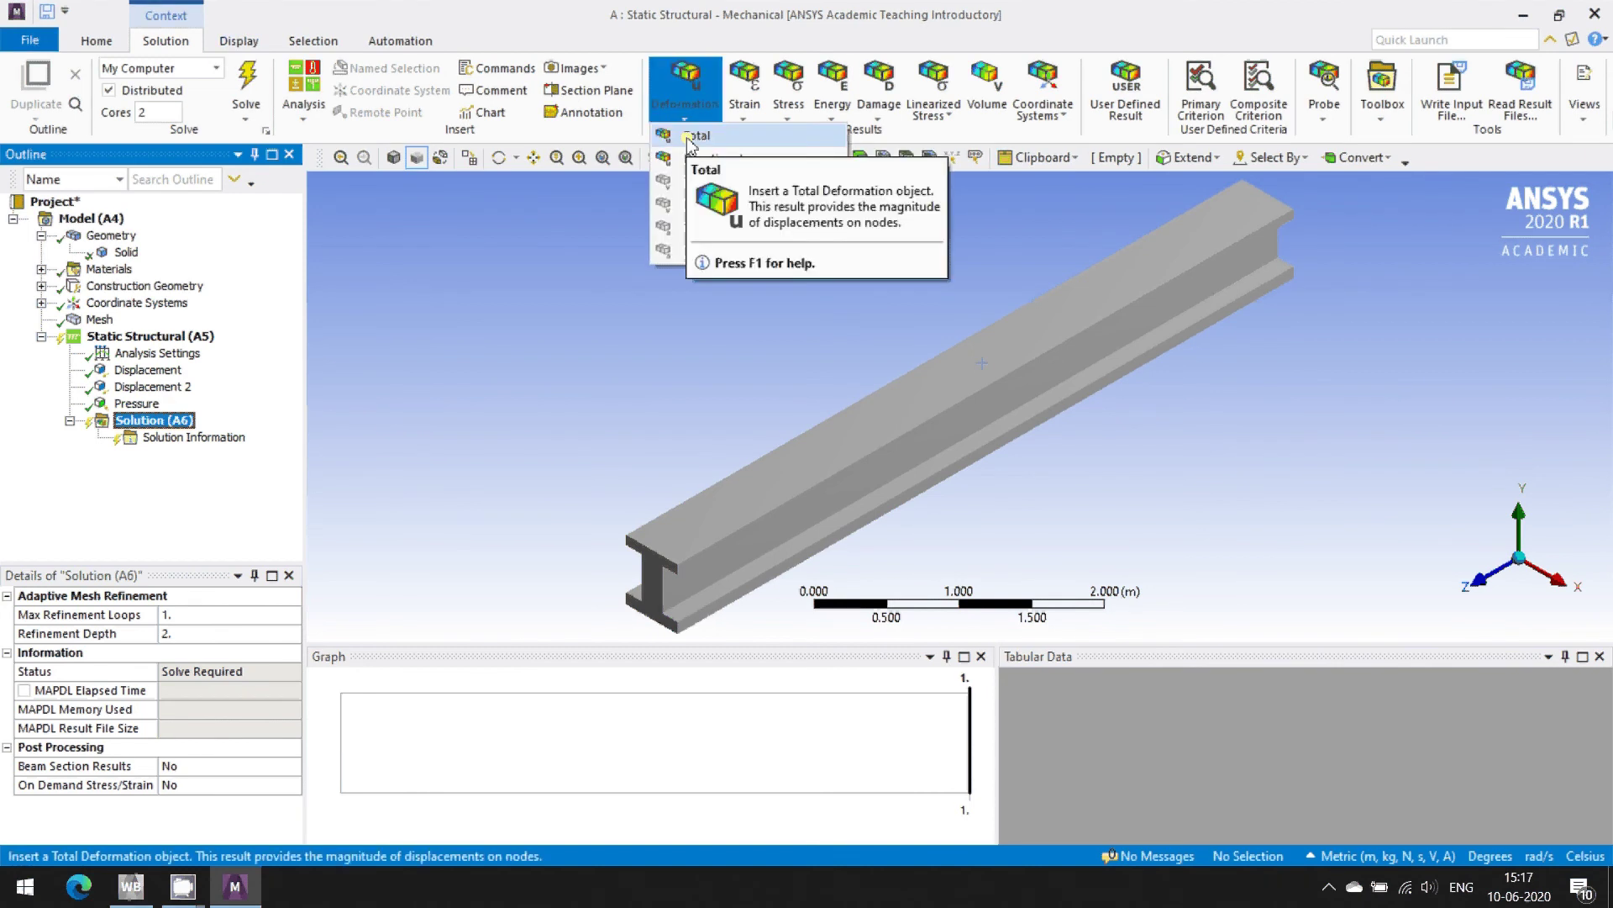
click(691, 139)
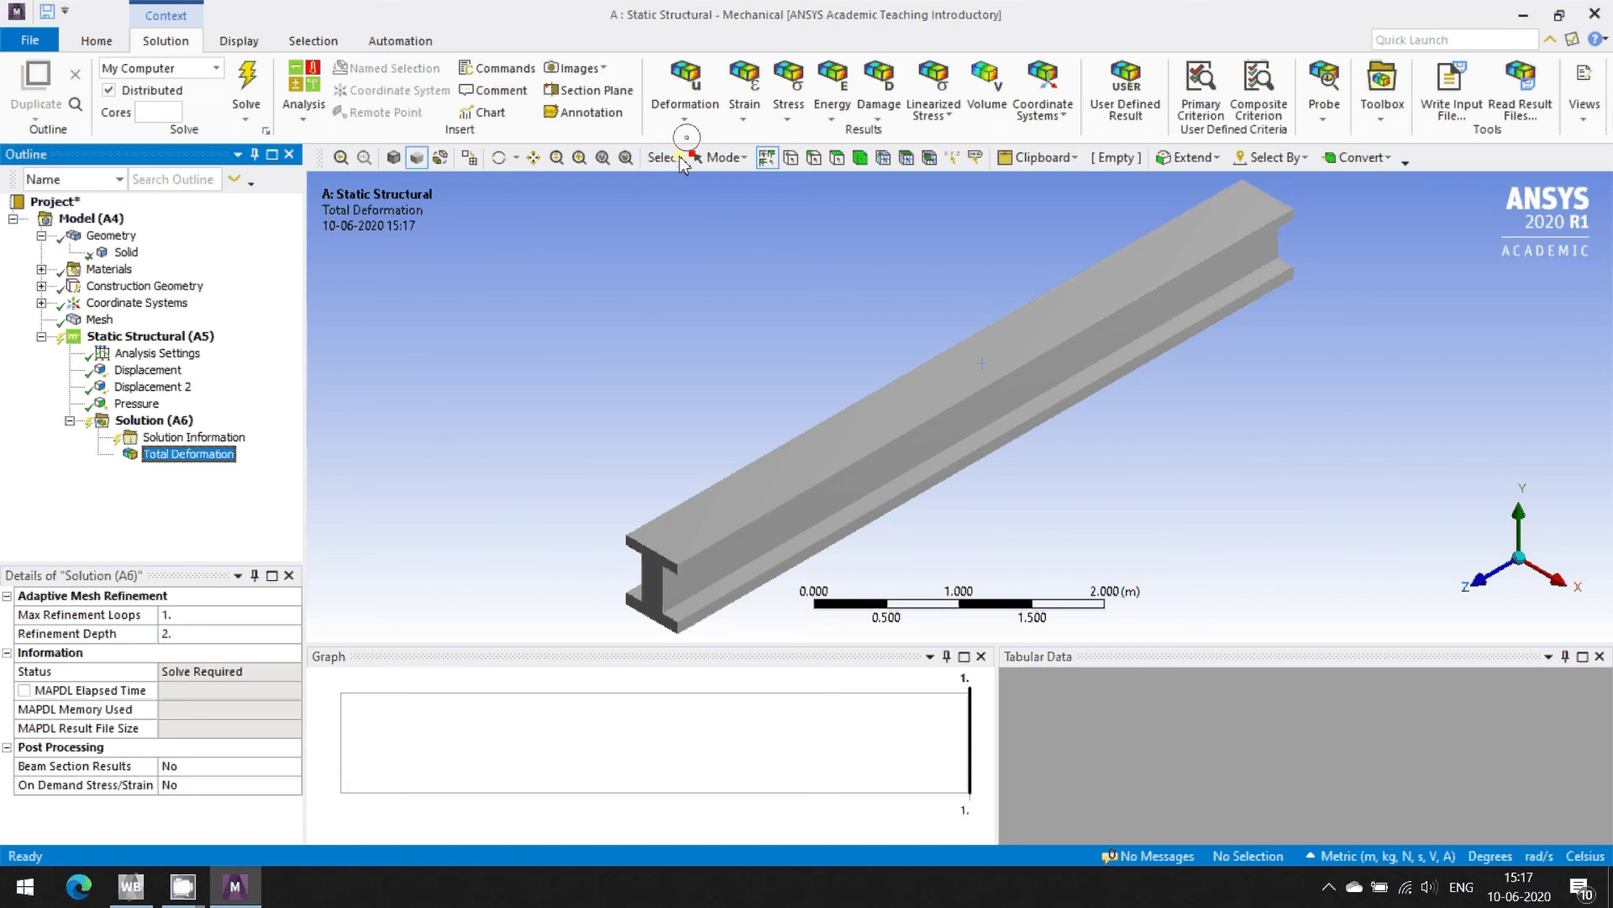
- Add a Normal Stress result to the solution and set its orientation to the Z Axis
click(150, 420)
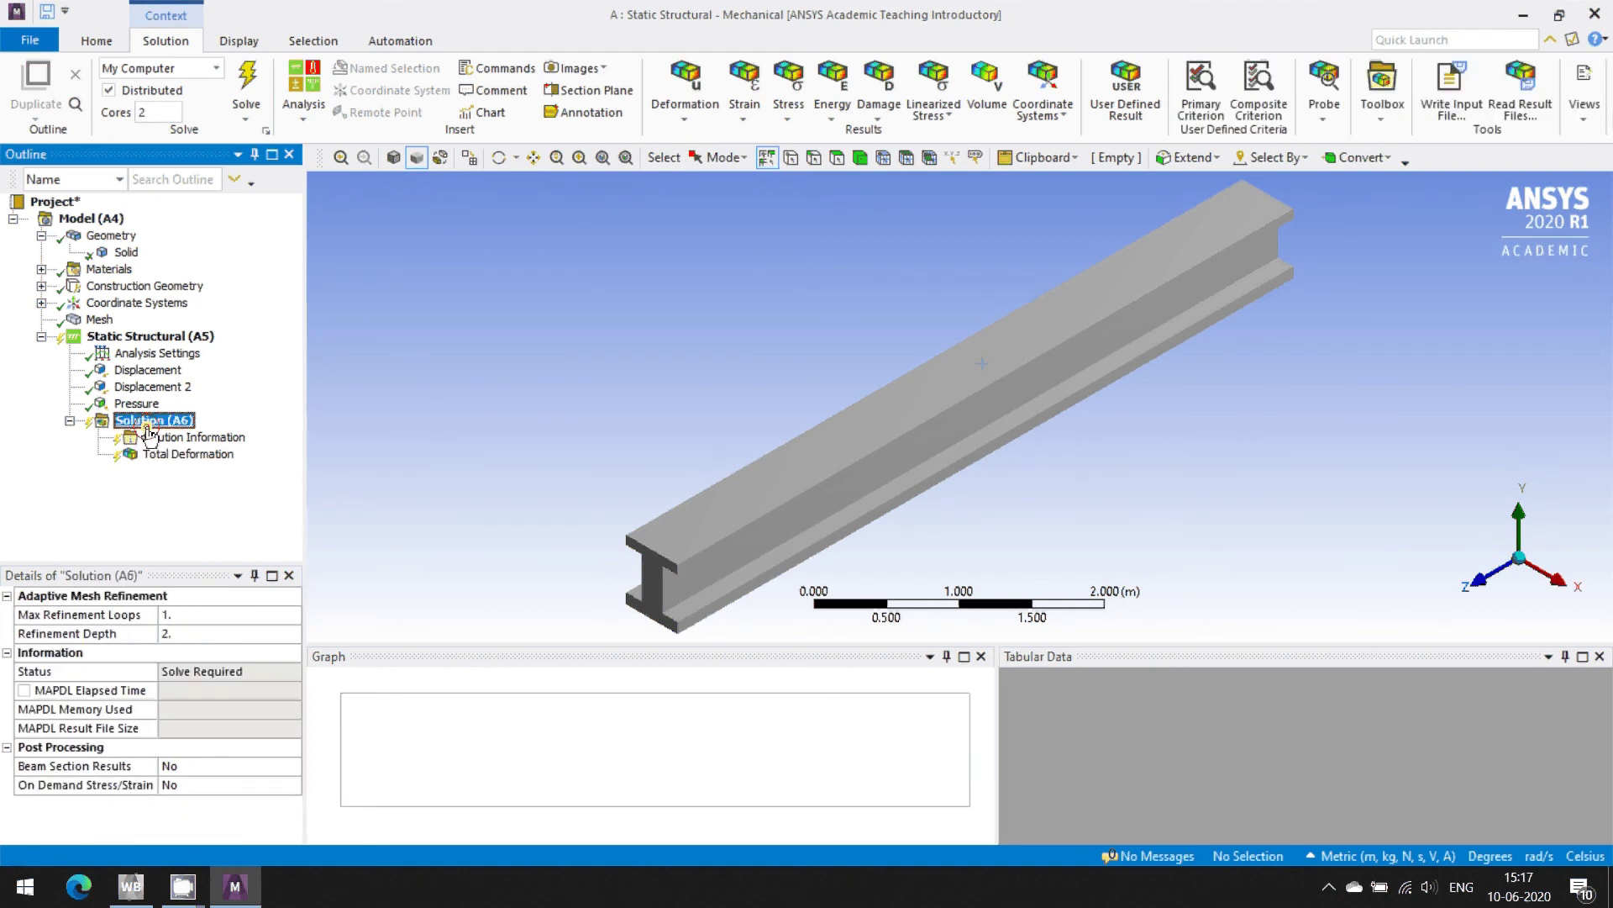
click(786, 126)
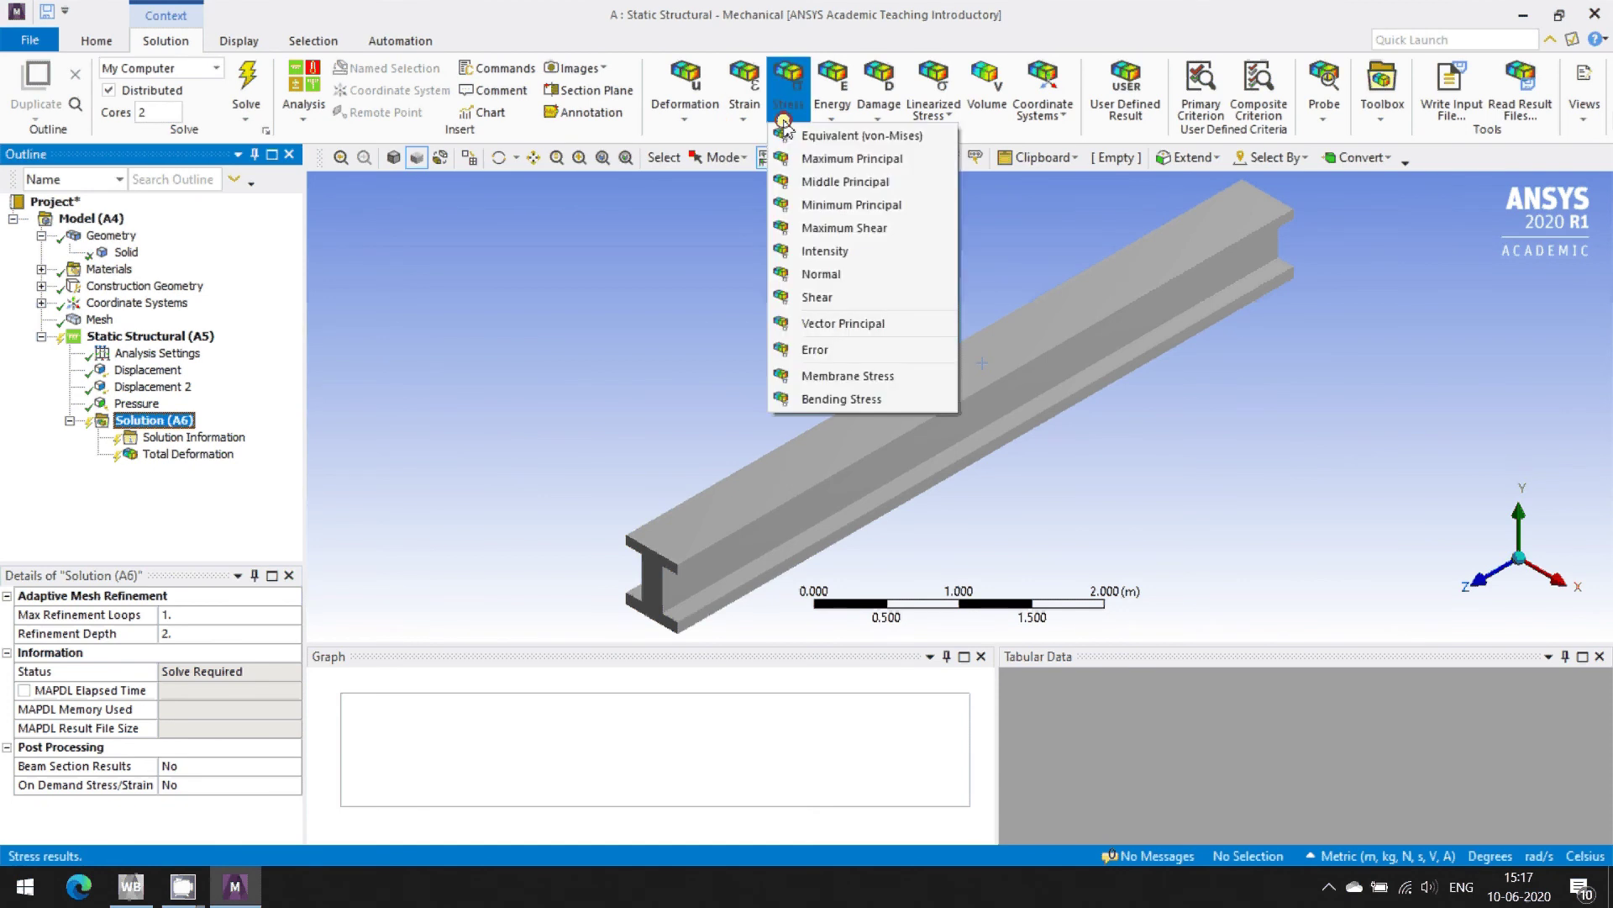
click(813, 274)
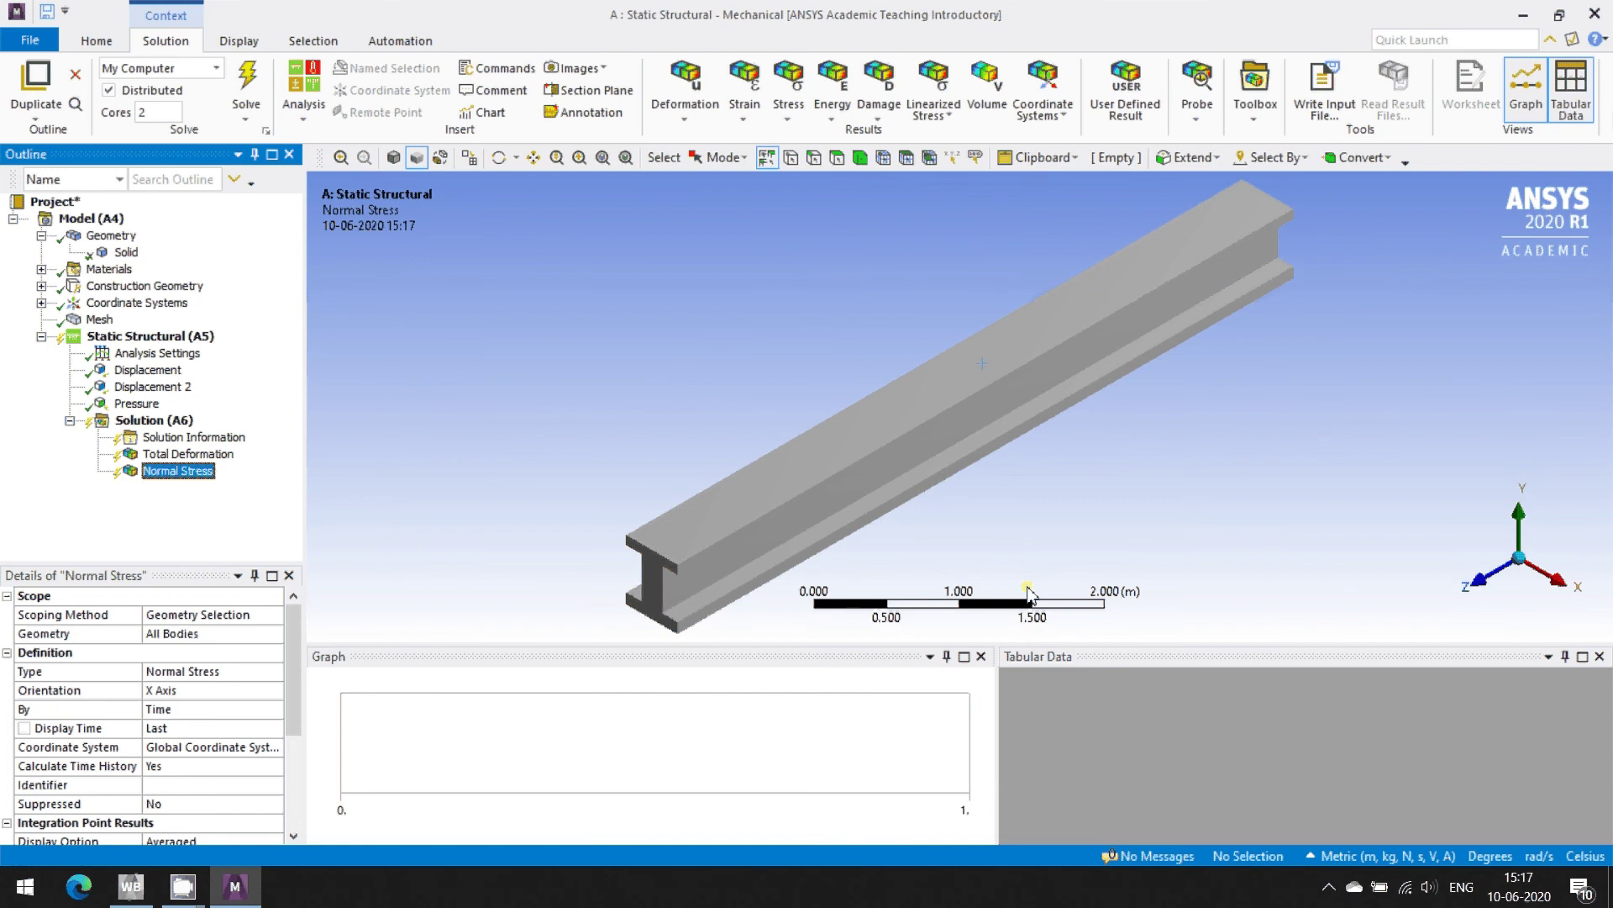
click(257, 691)
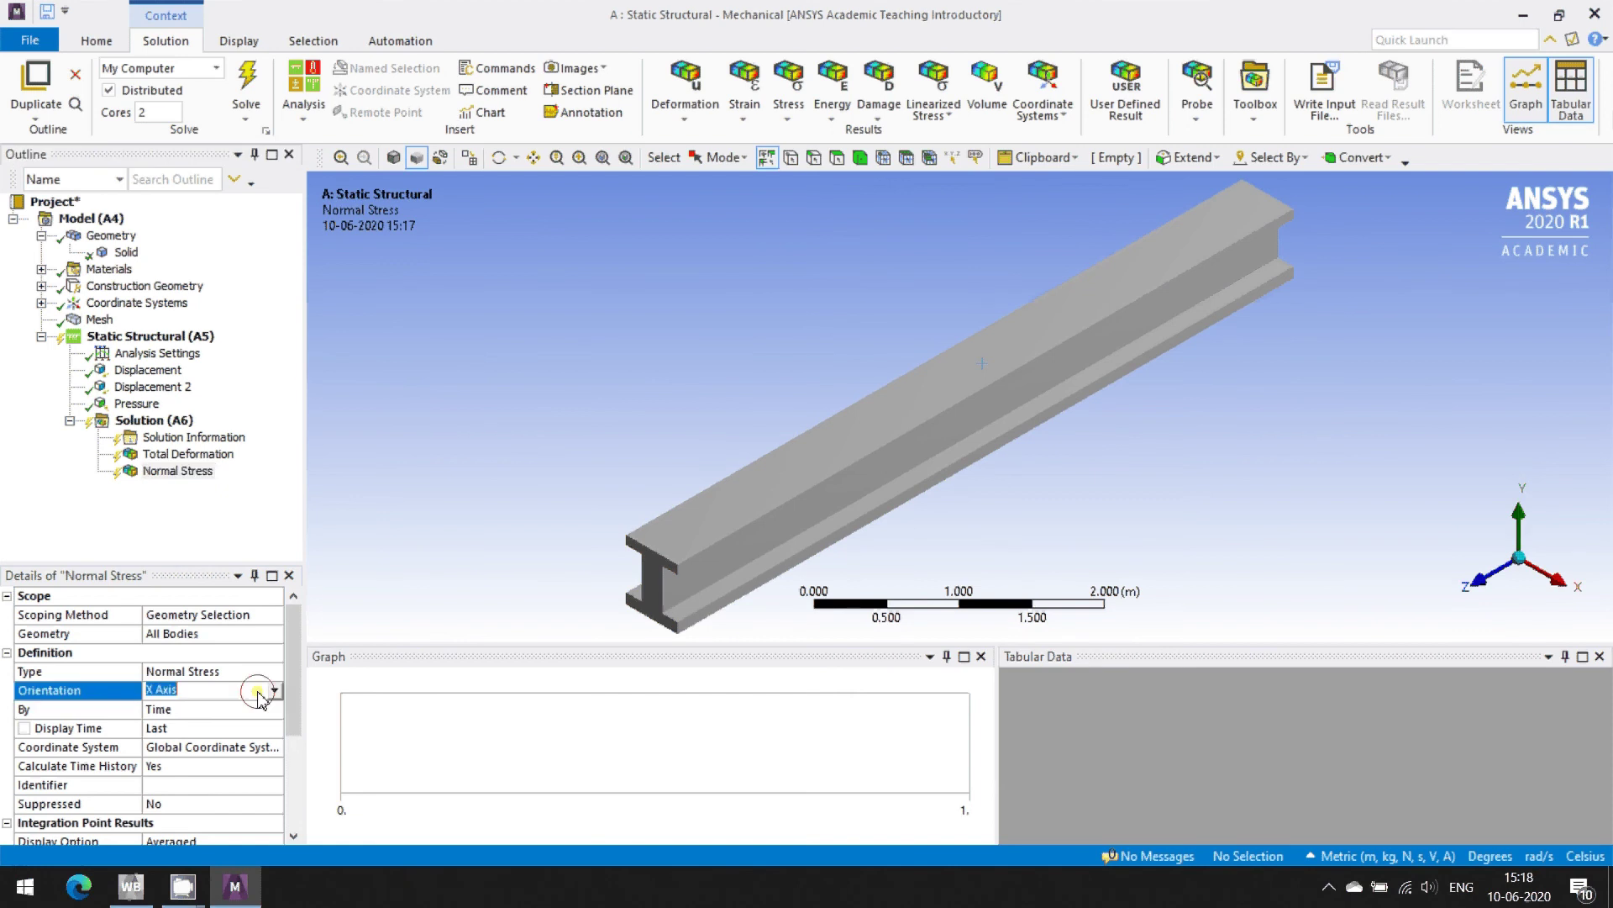
click(274, 690)
click(195, 734)
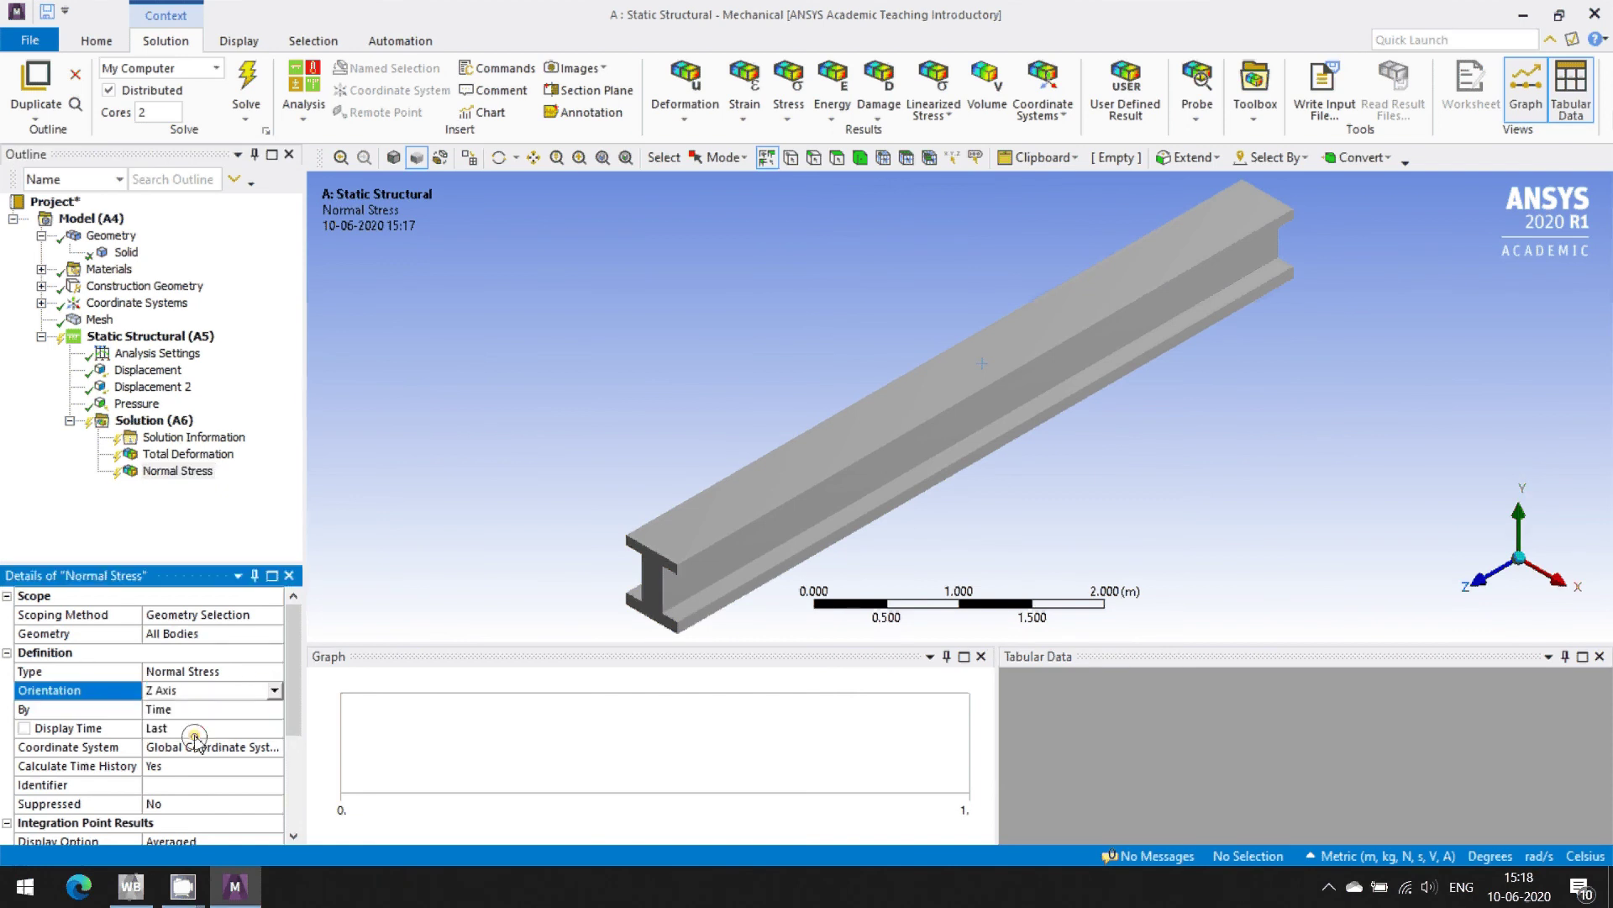
click(196, 454)
click(199, 472)
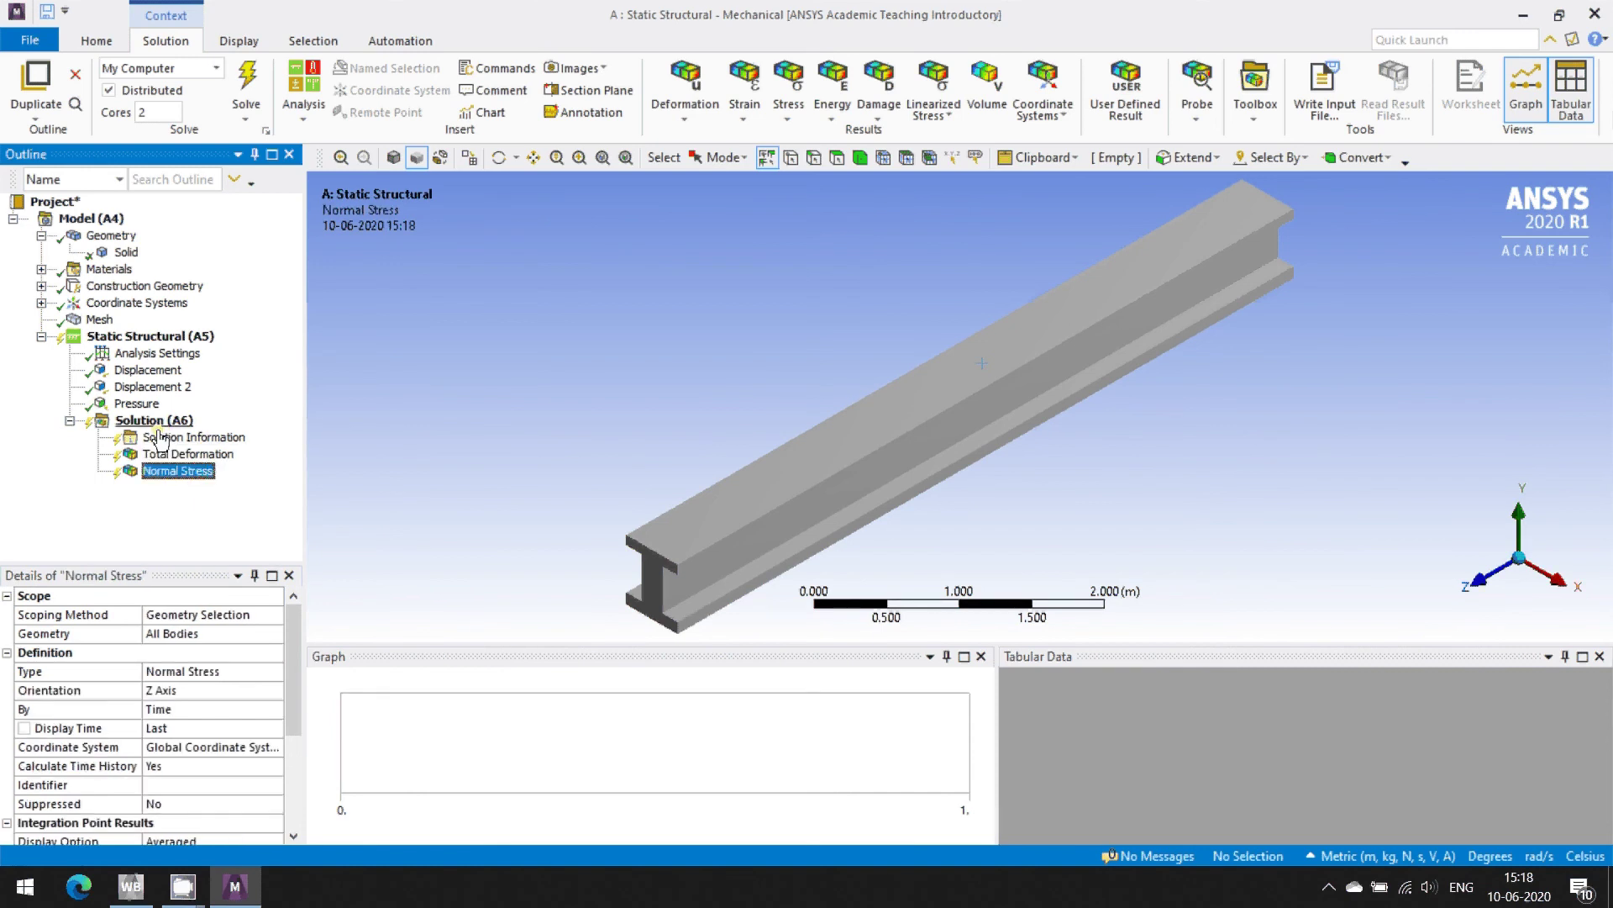
- Solve the static structural analysis, reviewing the beam's mesh while the solver runs
click(161, 422)
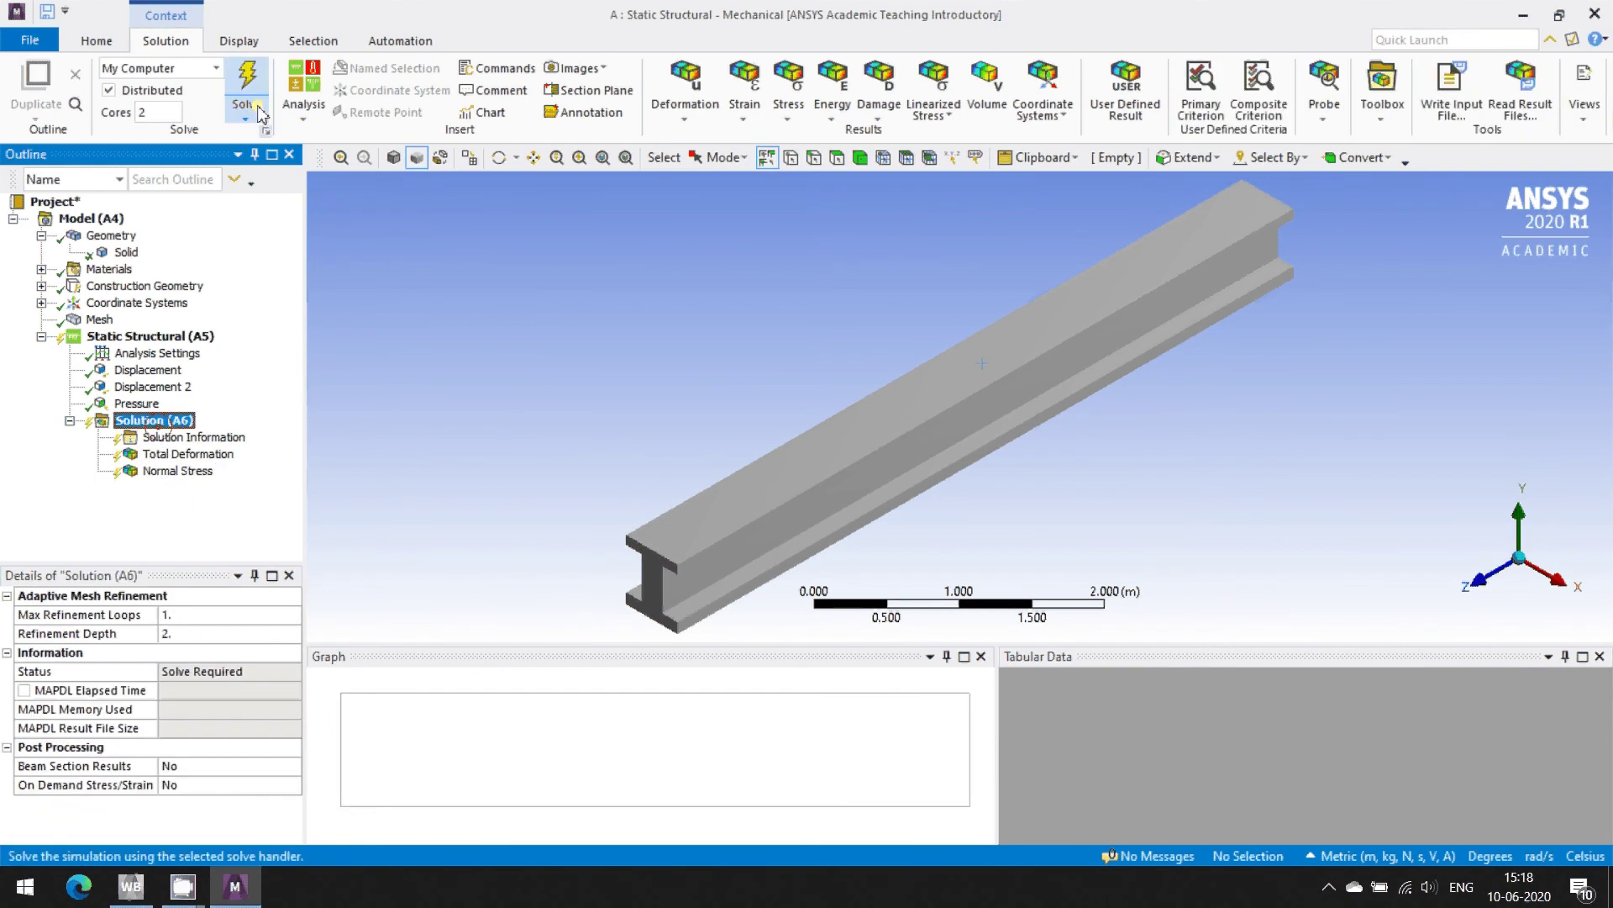
click(255, 94)
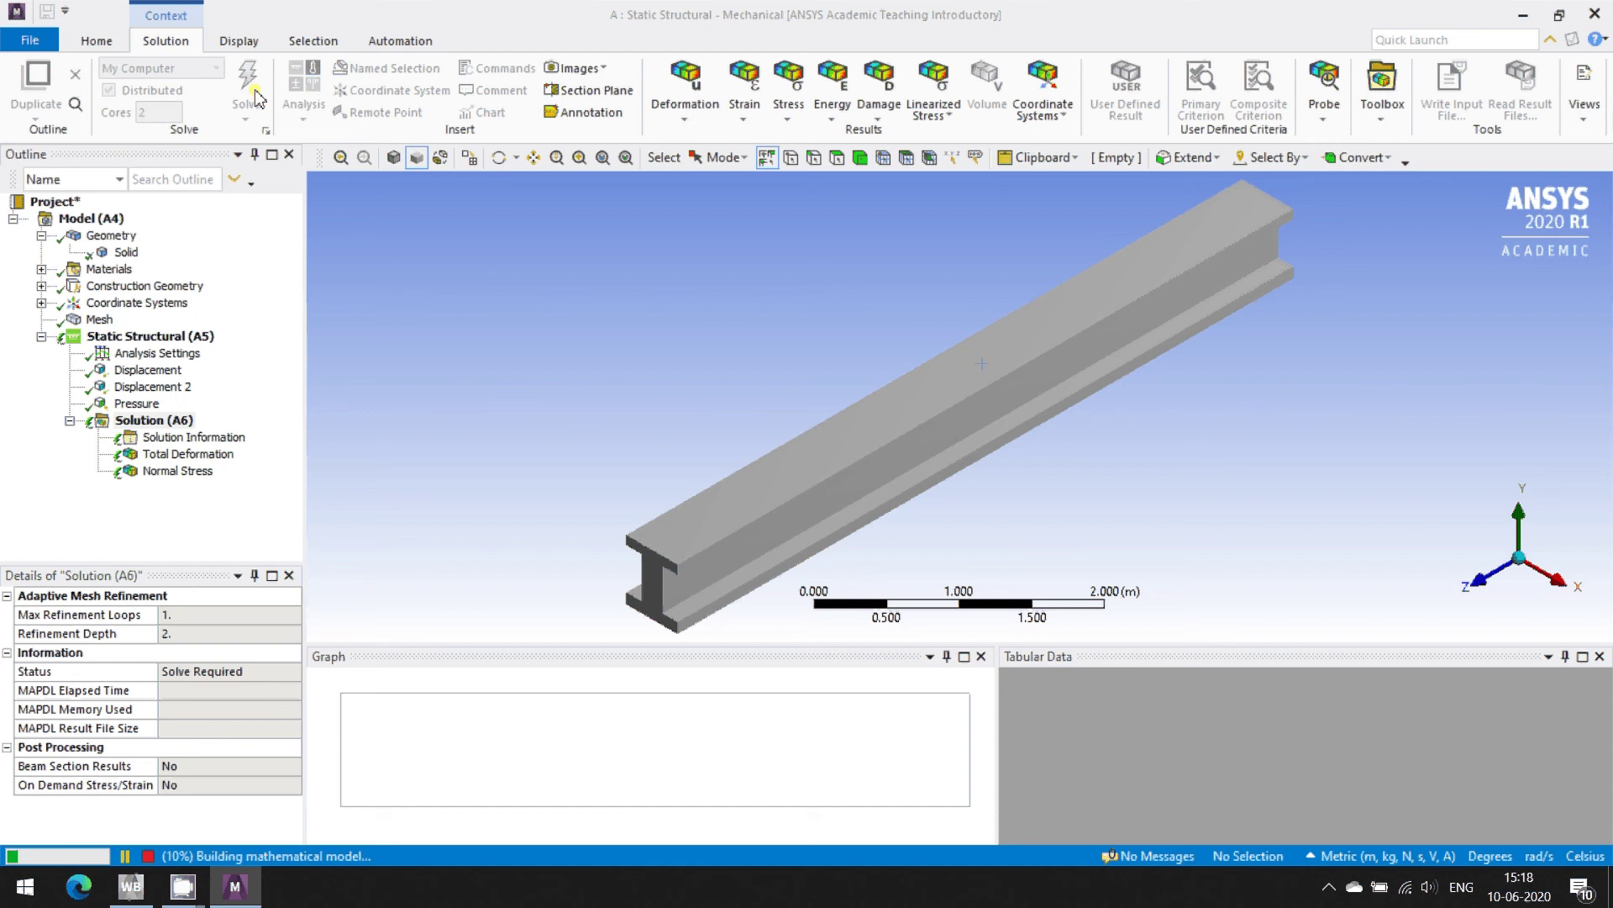
click(98, 320)
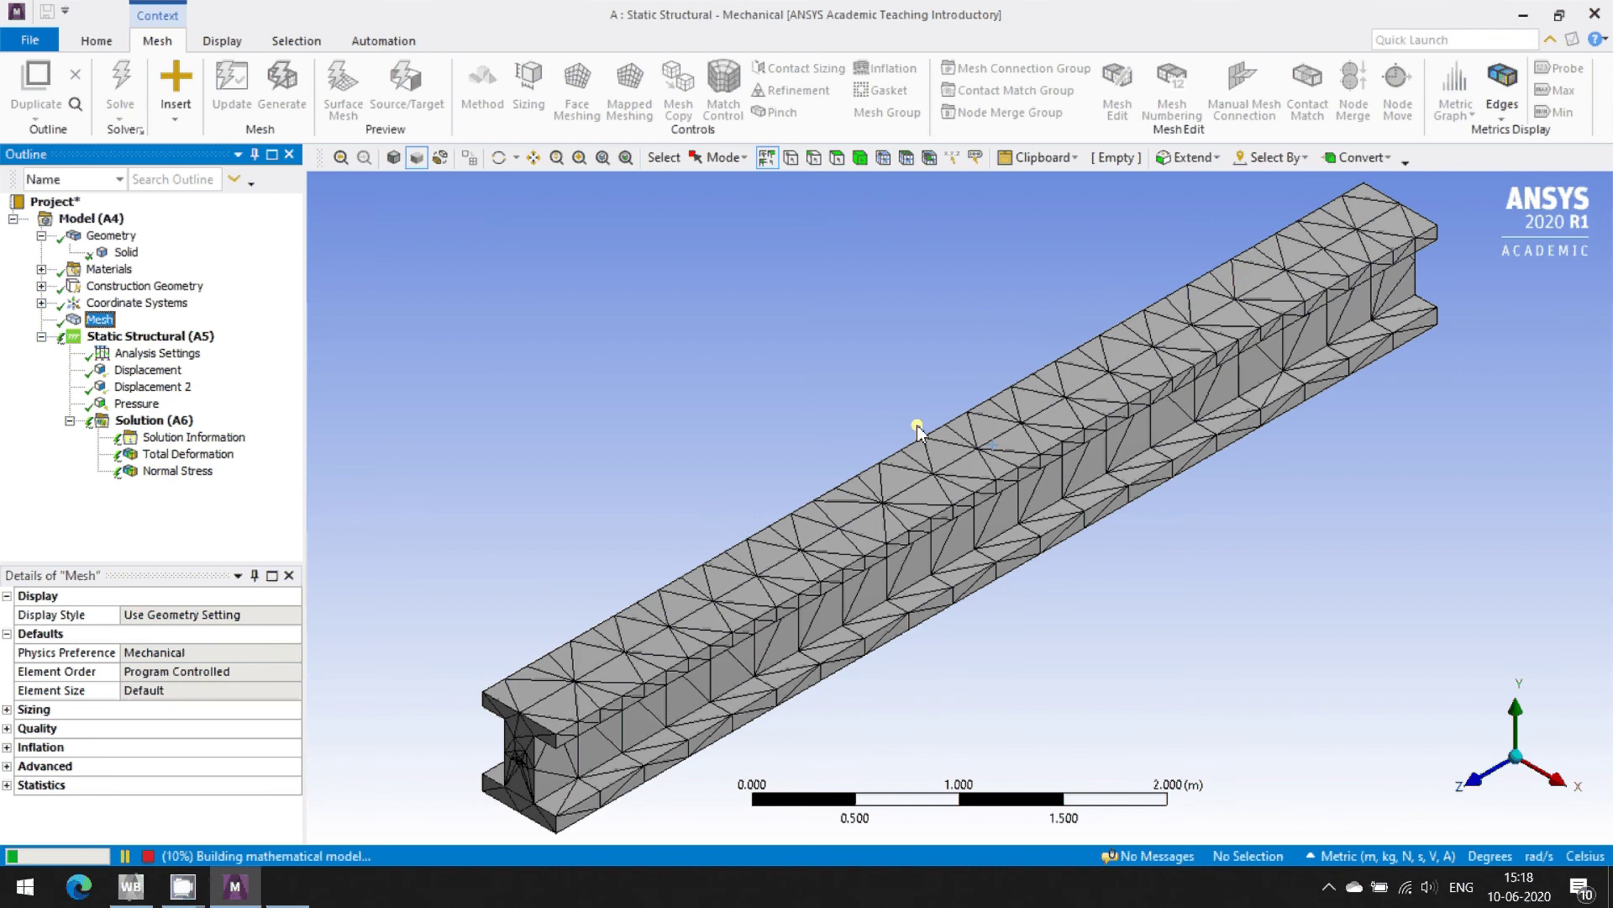
scroll(917, 426, down, 2)
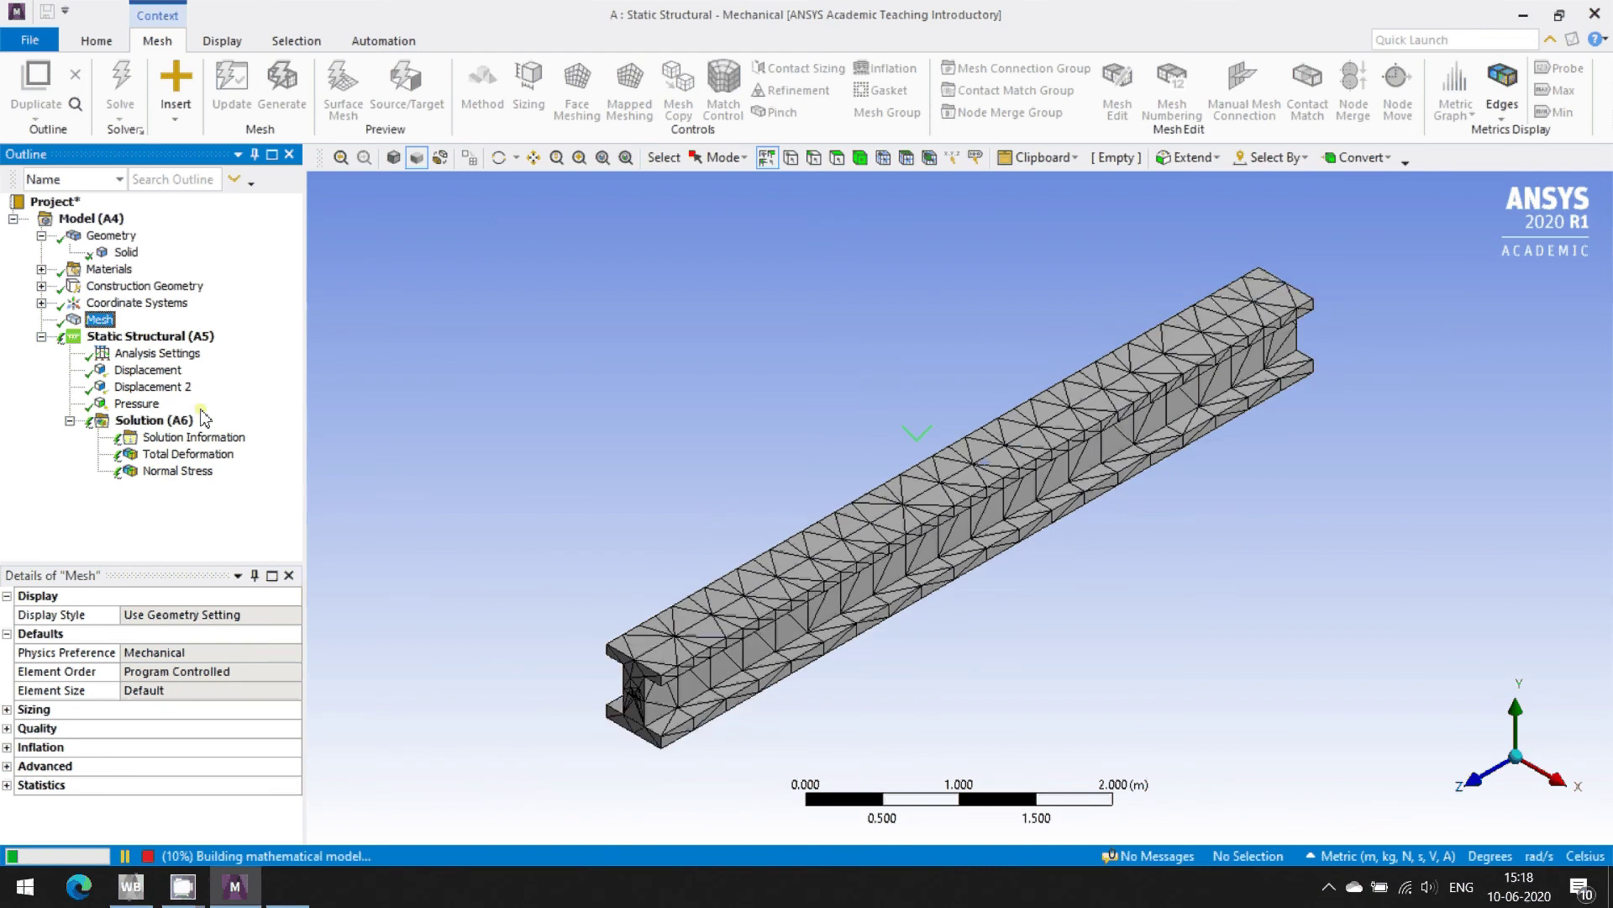
click(157, 420)
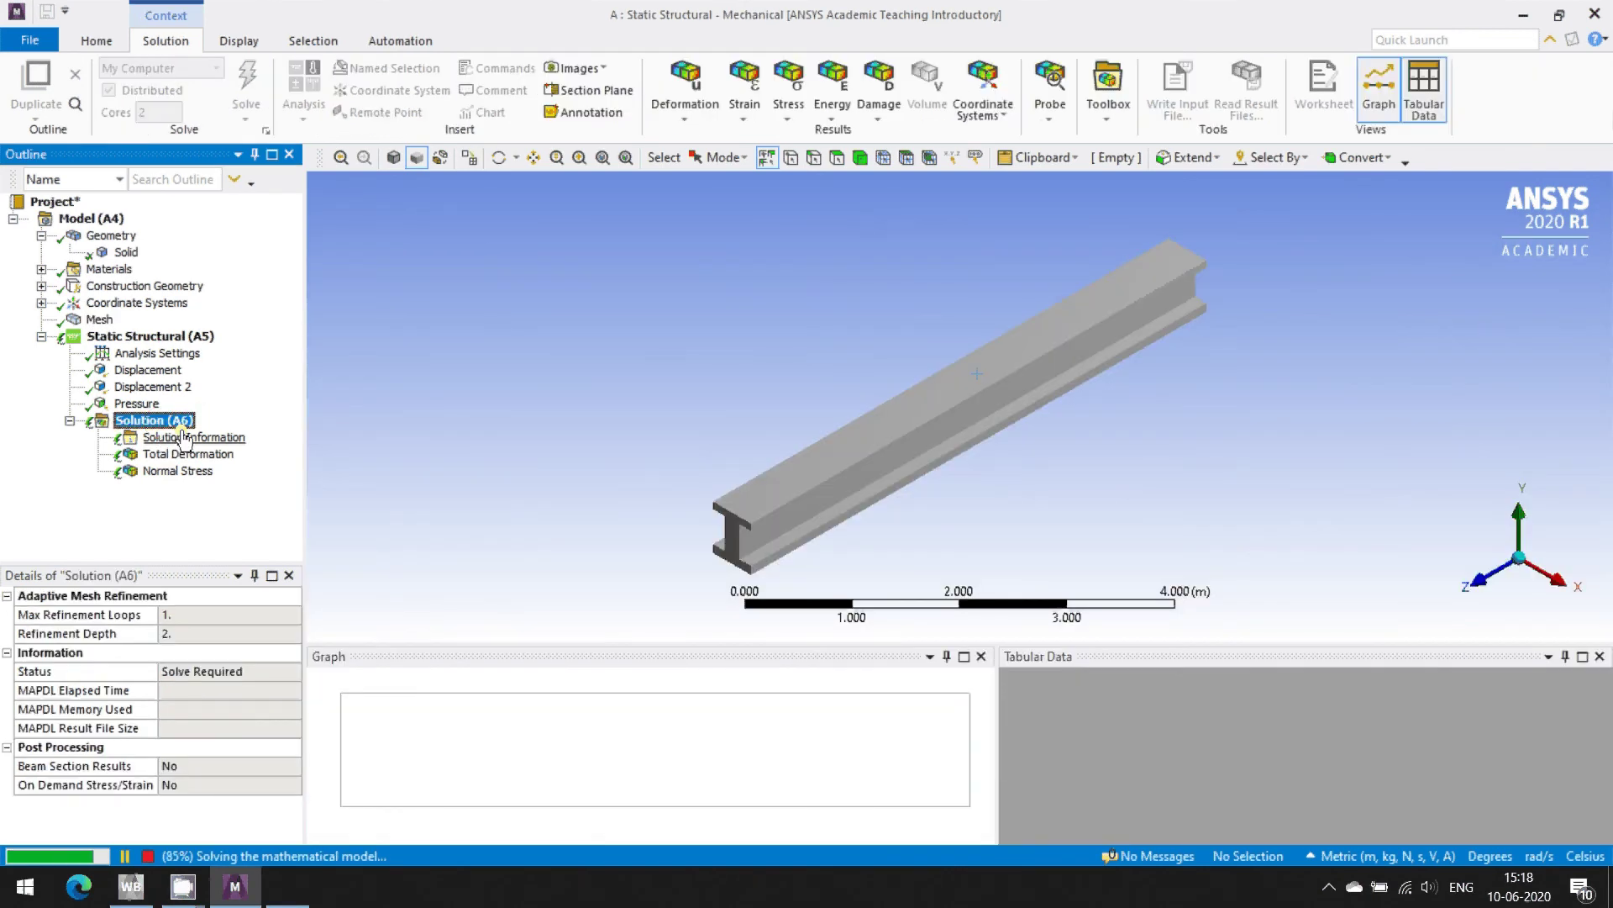
click(125, 857)
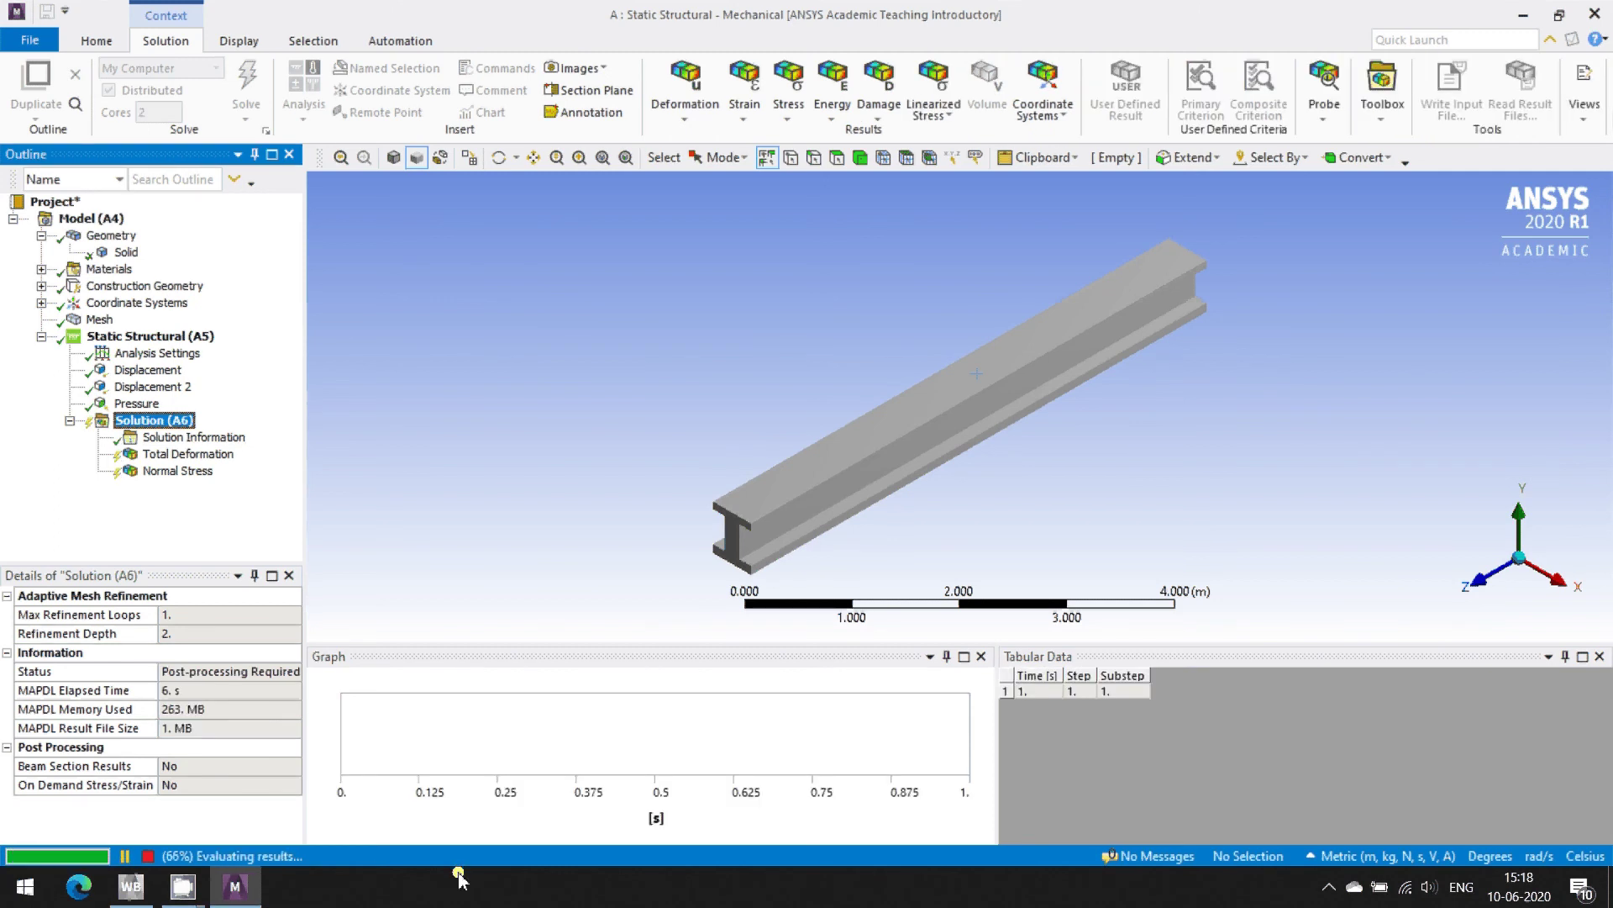
- Display the Total Deformation result and examine the beam's deformed shape in a side view along the X axis
click(149, 460)
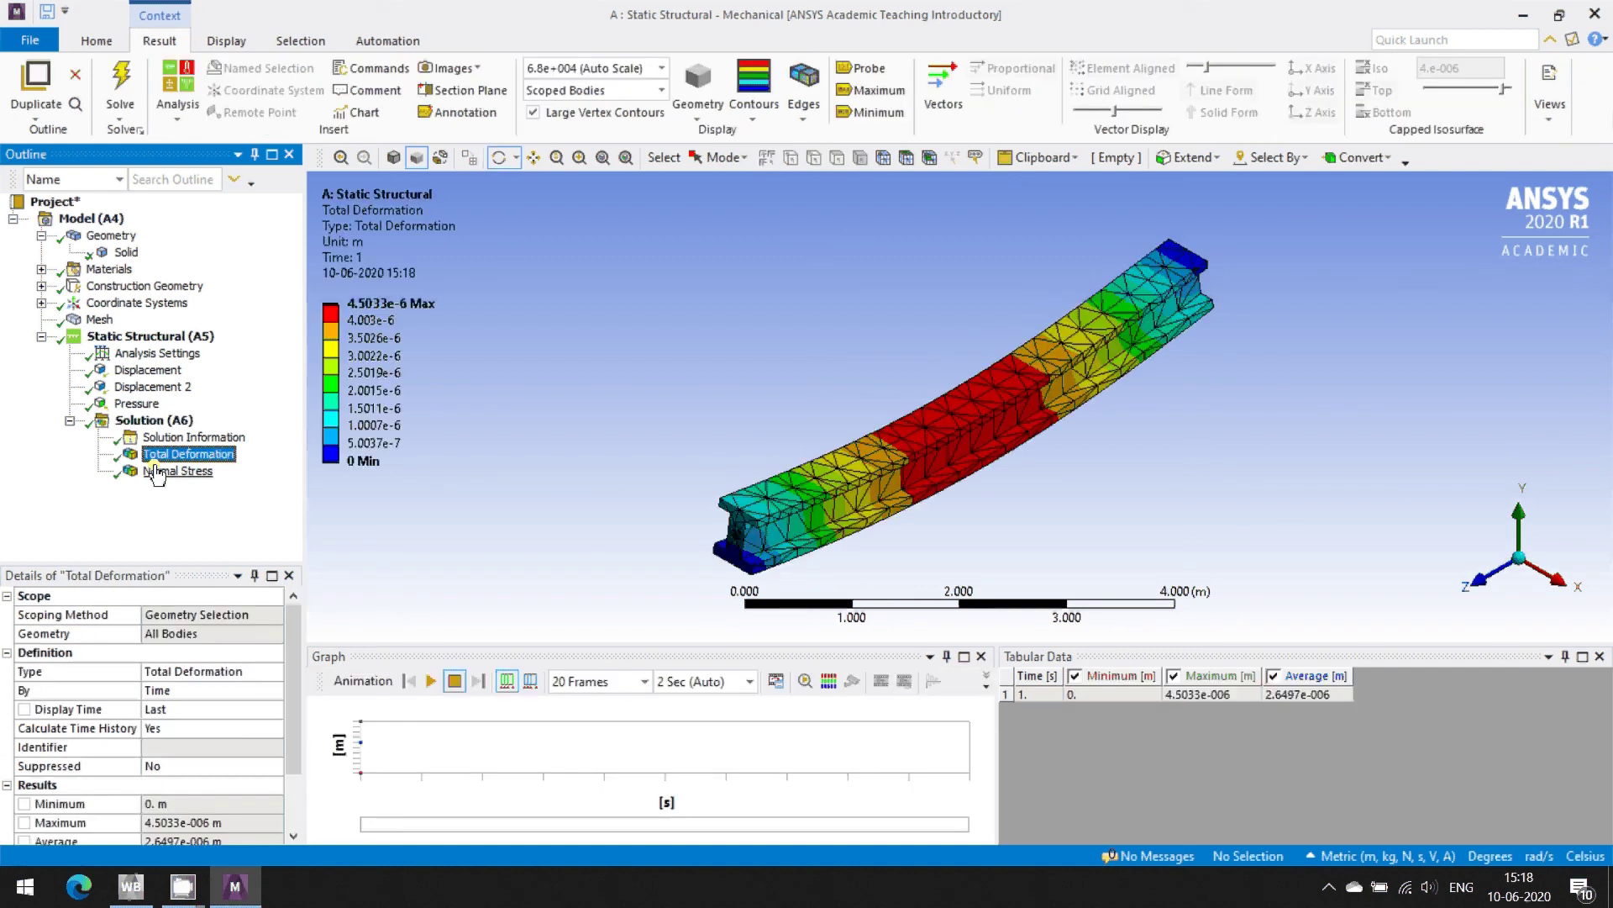
click(1561, 588)
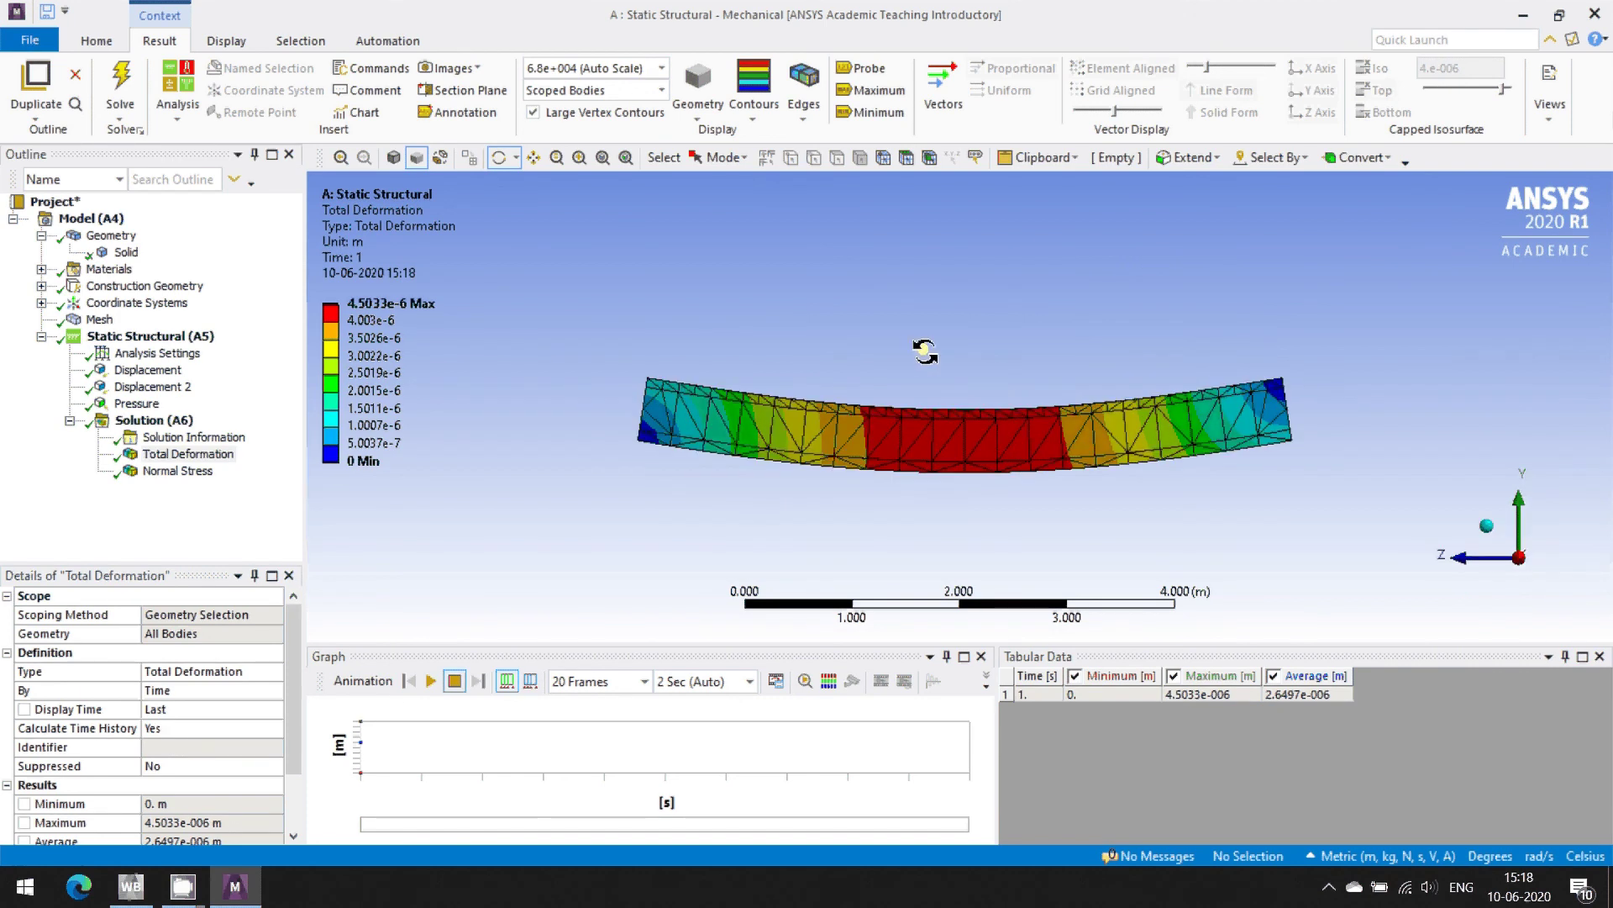
- Animate the Total Deformation result and view the bending beam in isometric view
click(431, 681)
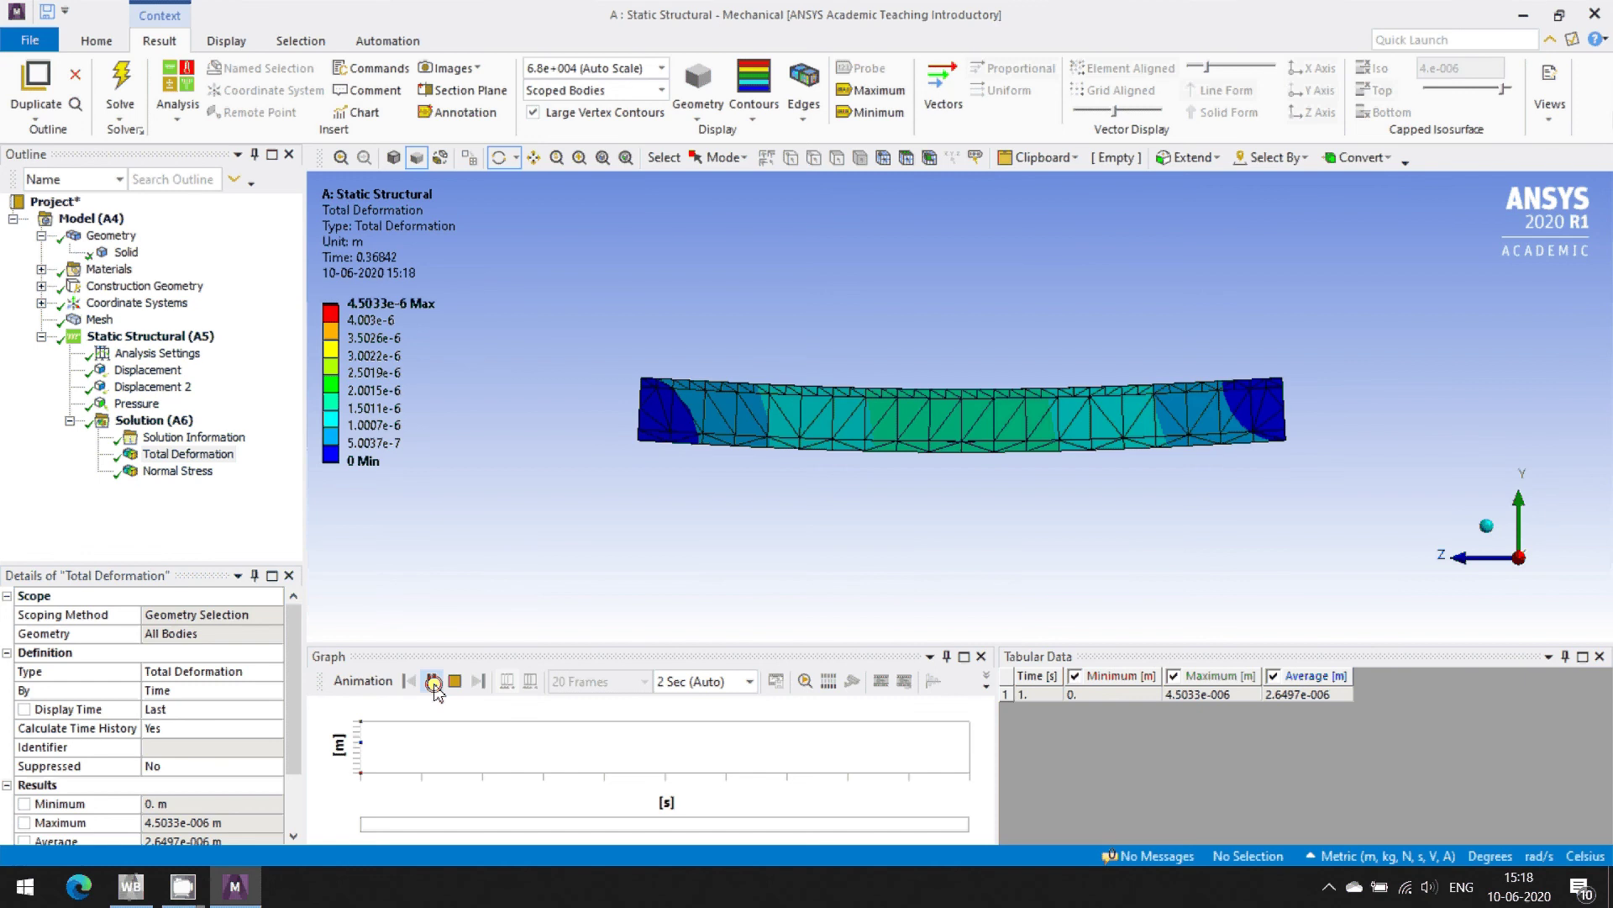
click(1486, 524)
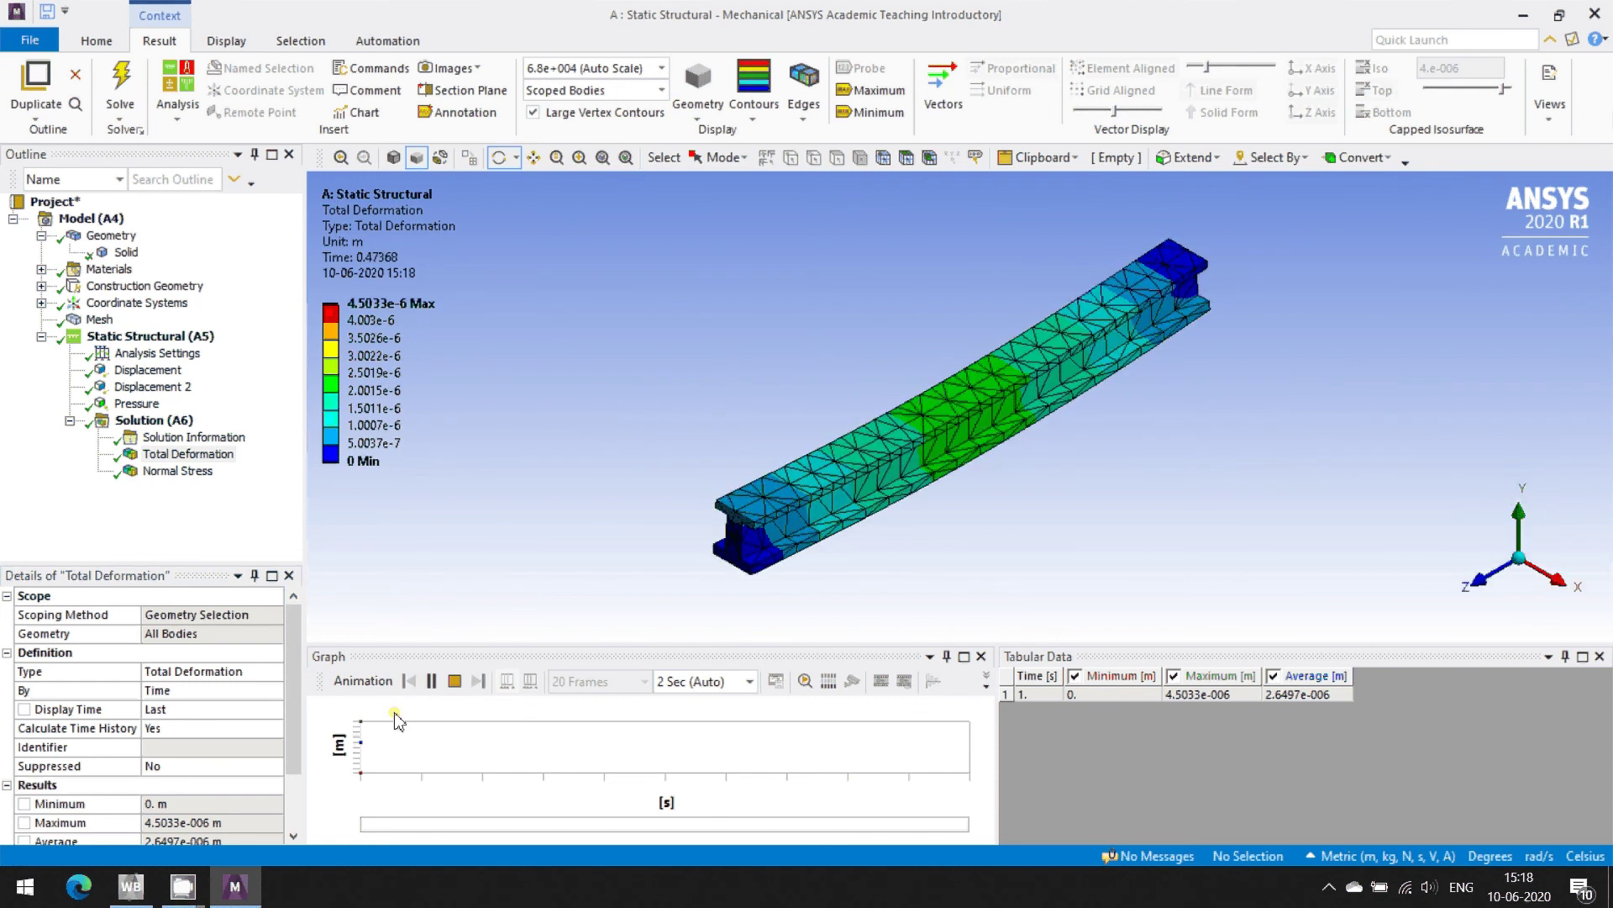
click(455, 681)
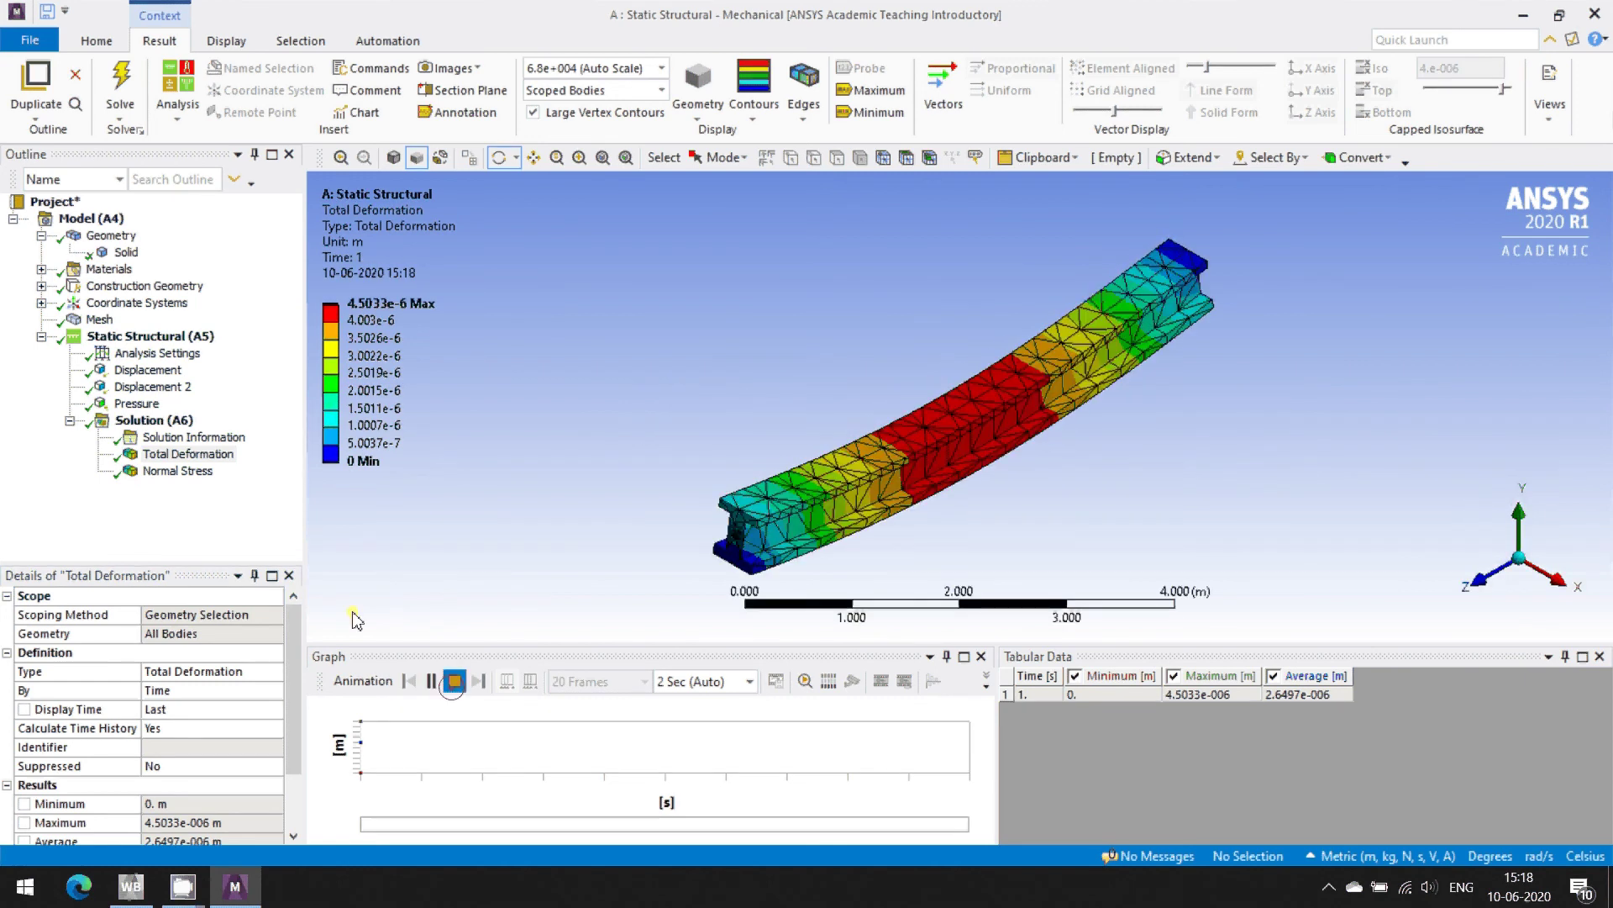
- Display the Normal Stress result and examine its animation in a side view and in isometric view
click(198, 472)
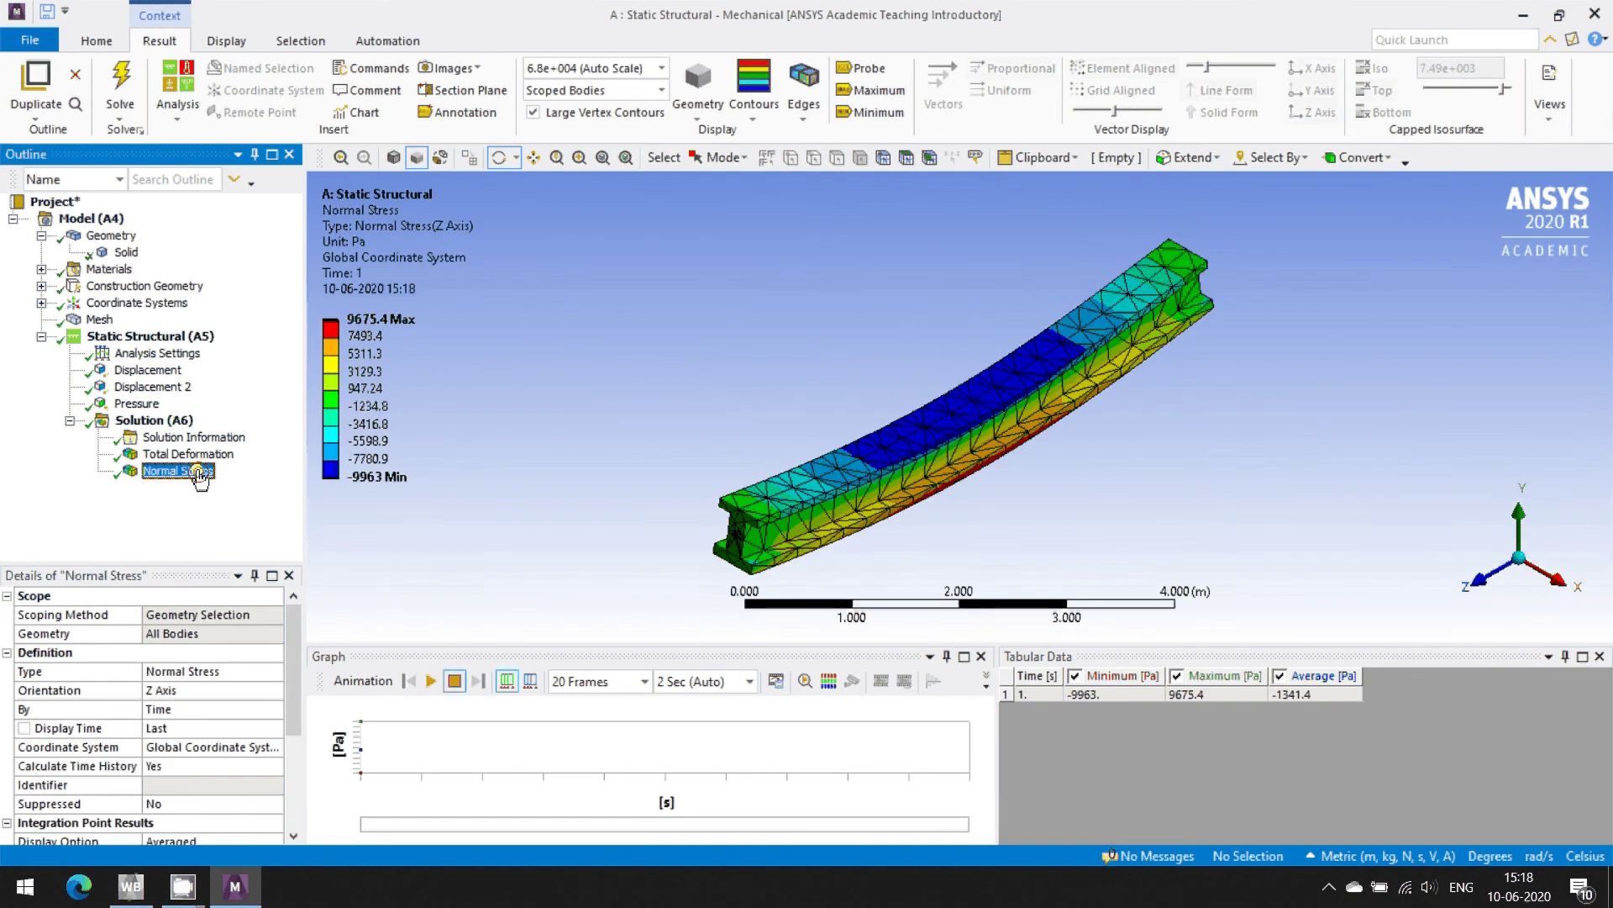
click(1560, 578)
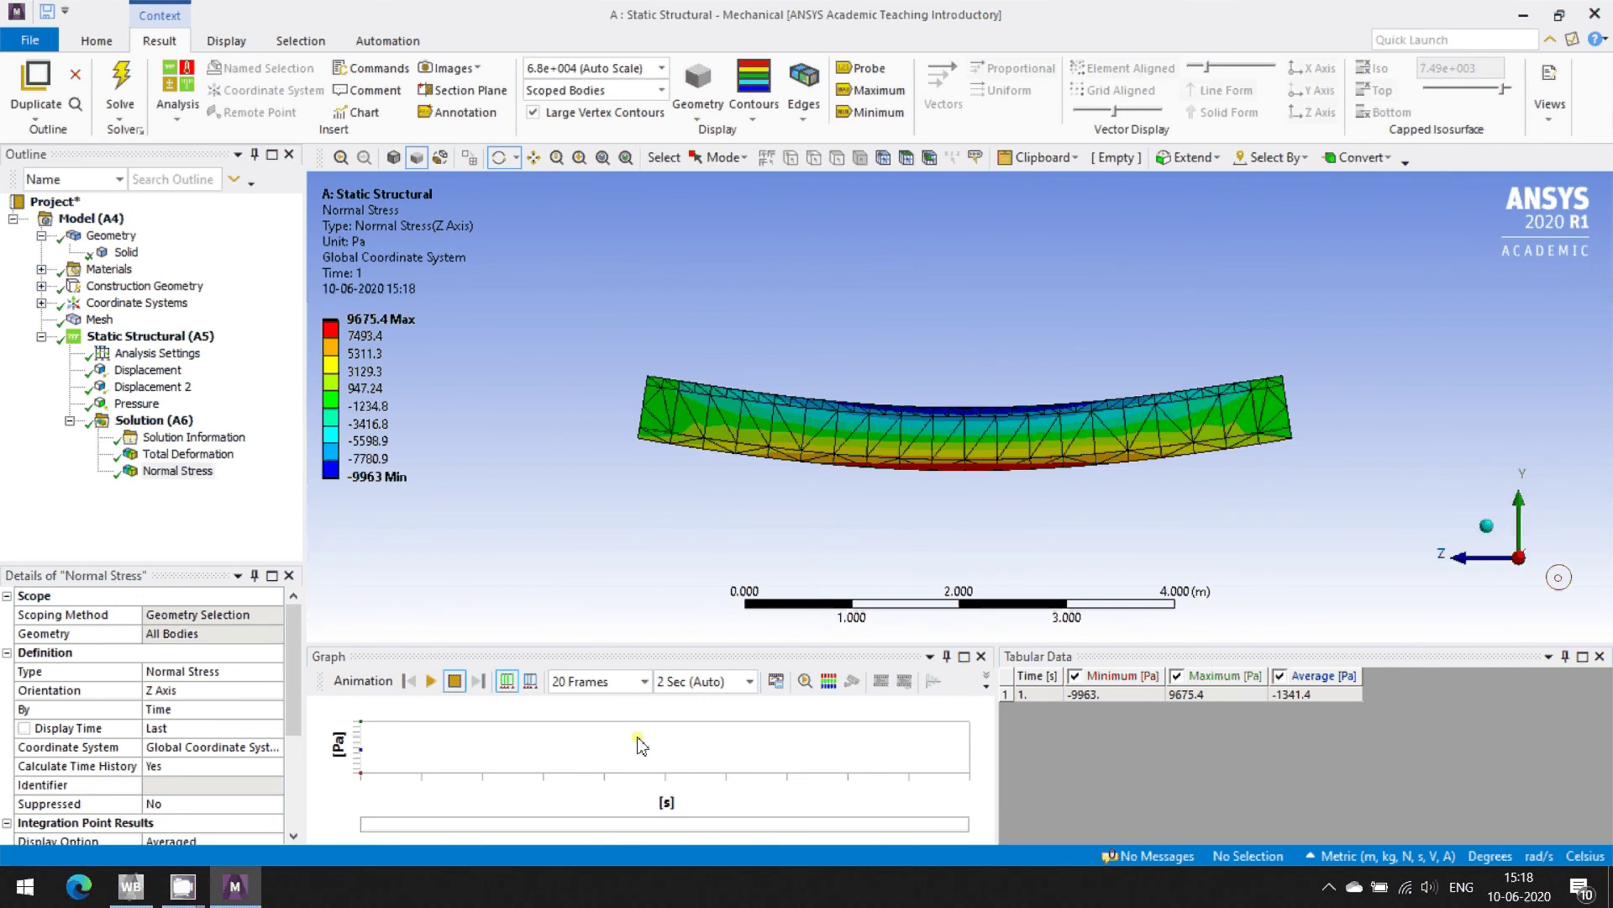
click(436, 682)
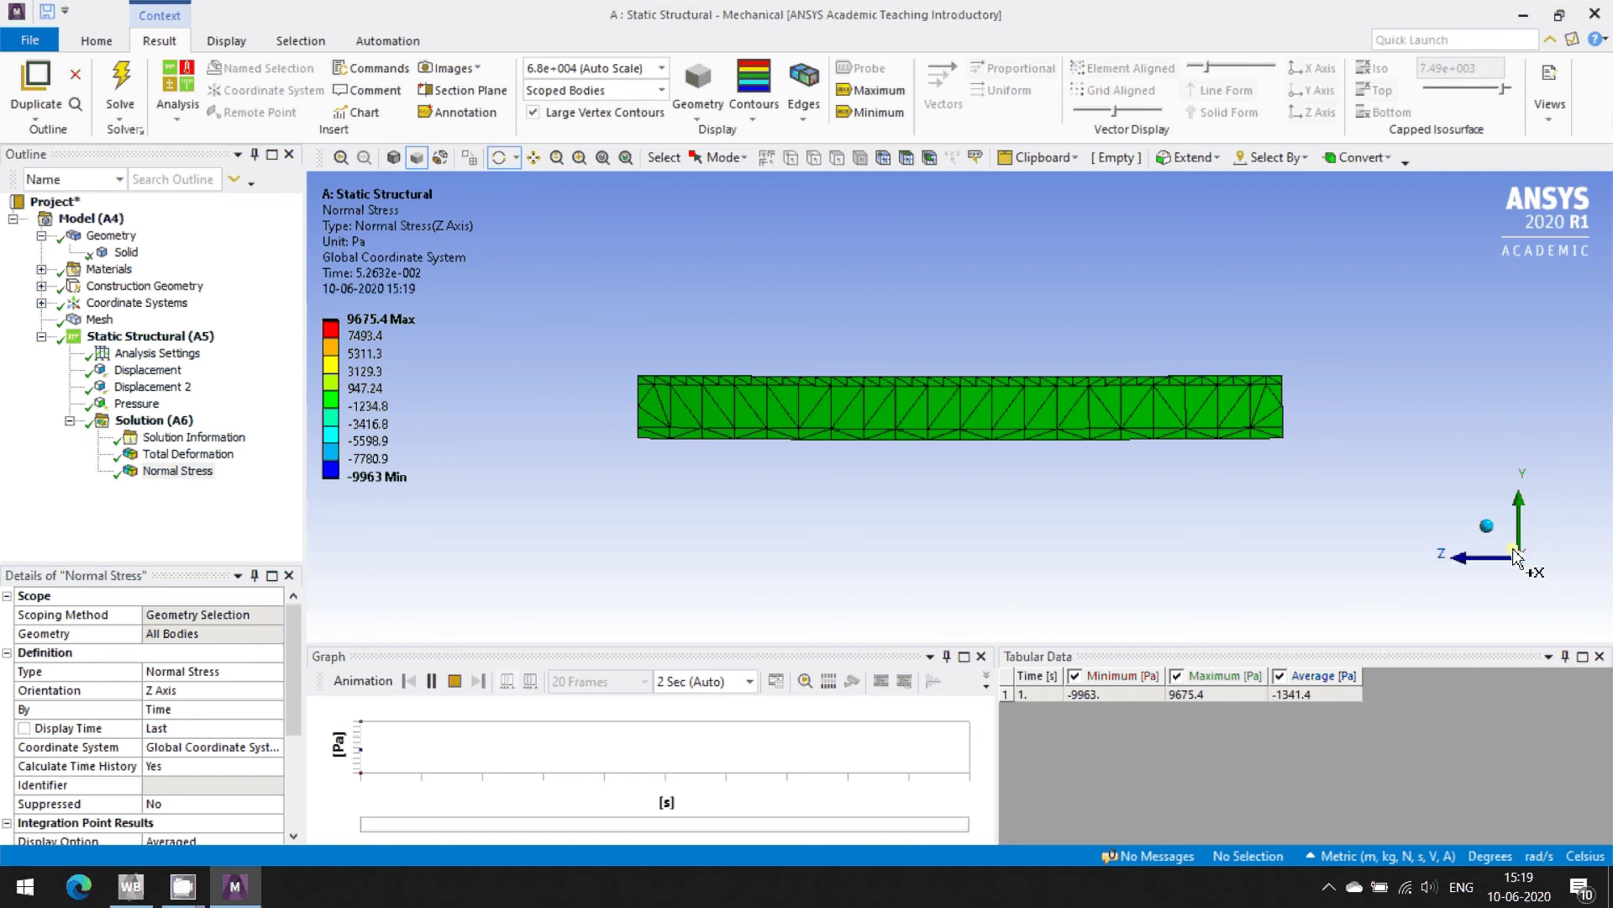
click(1489, 526)
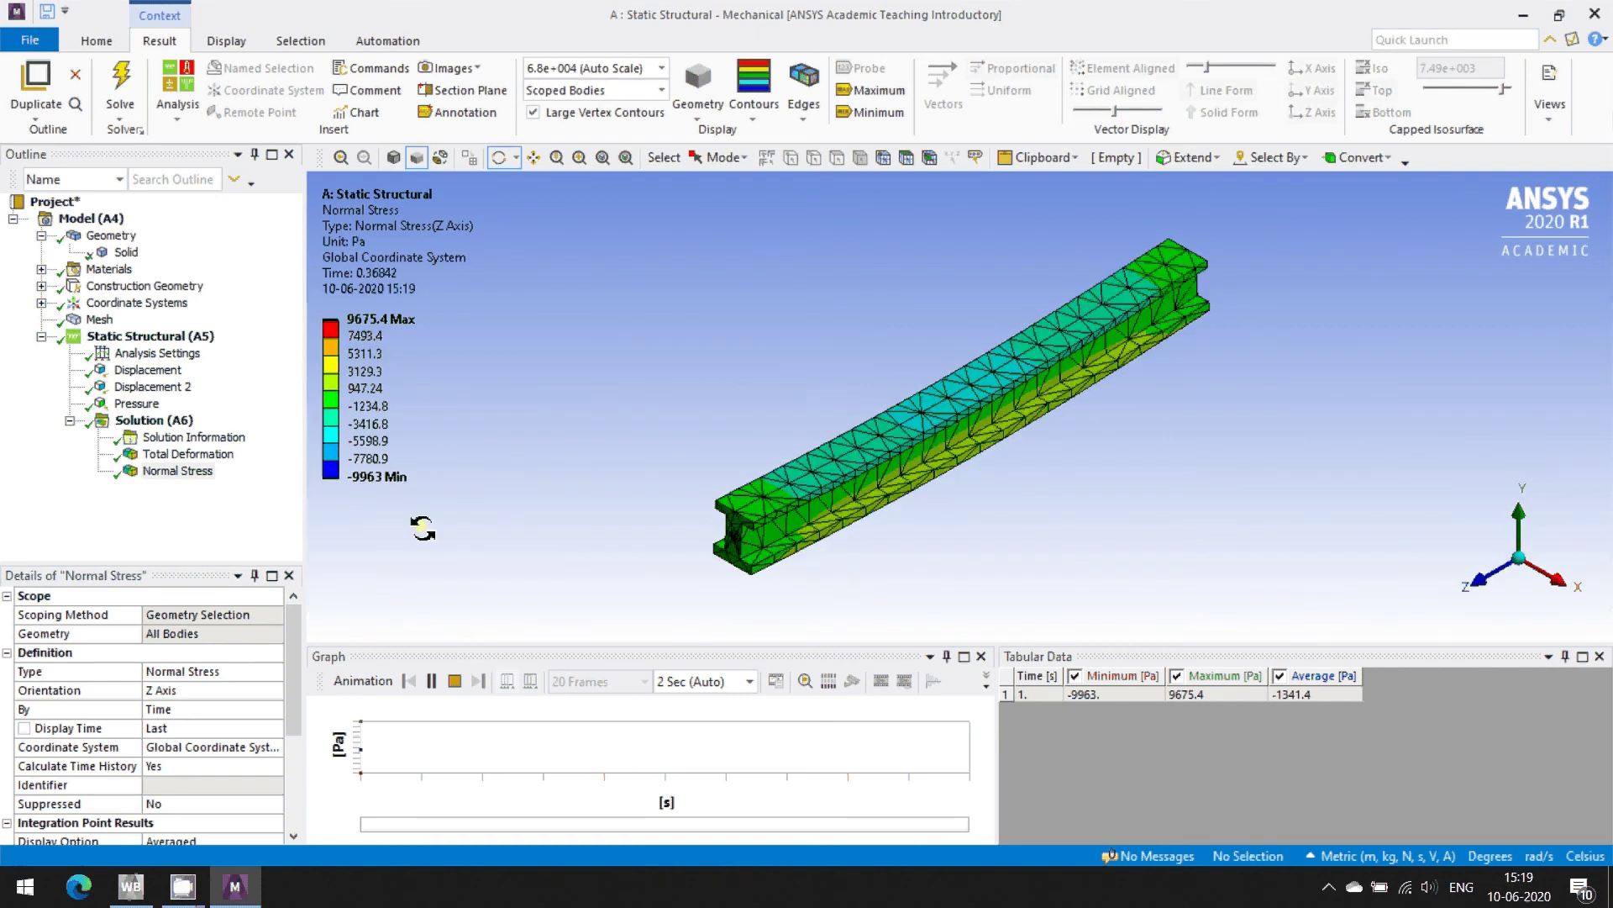
click(454, 680)
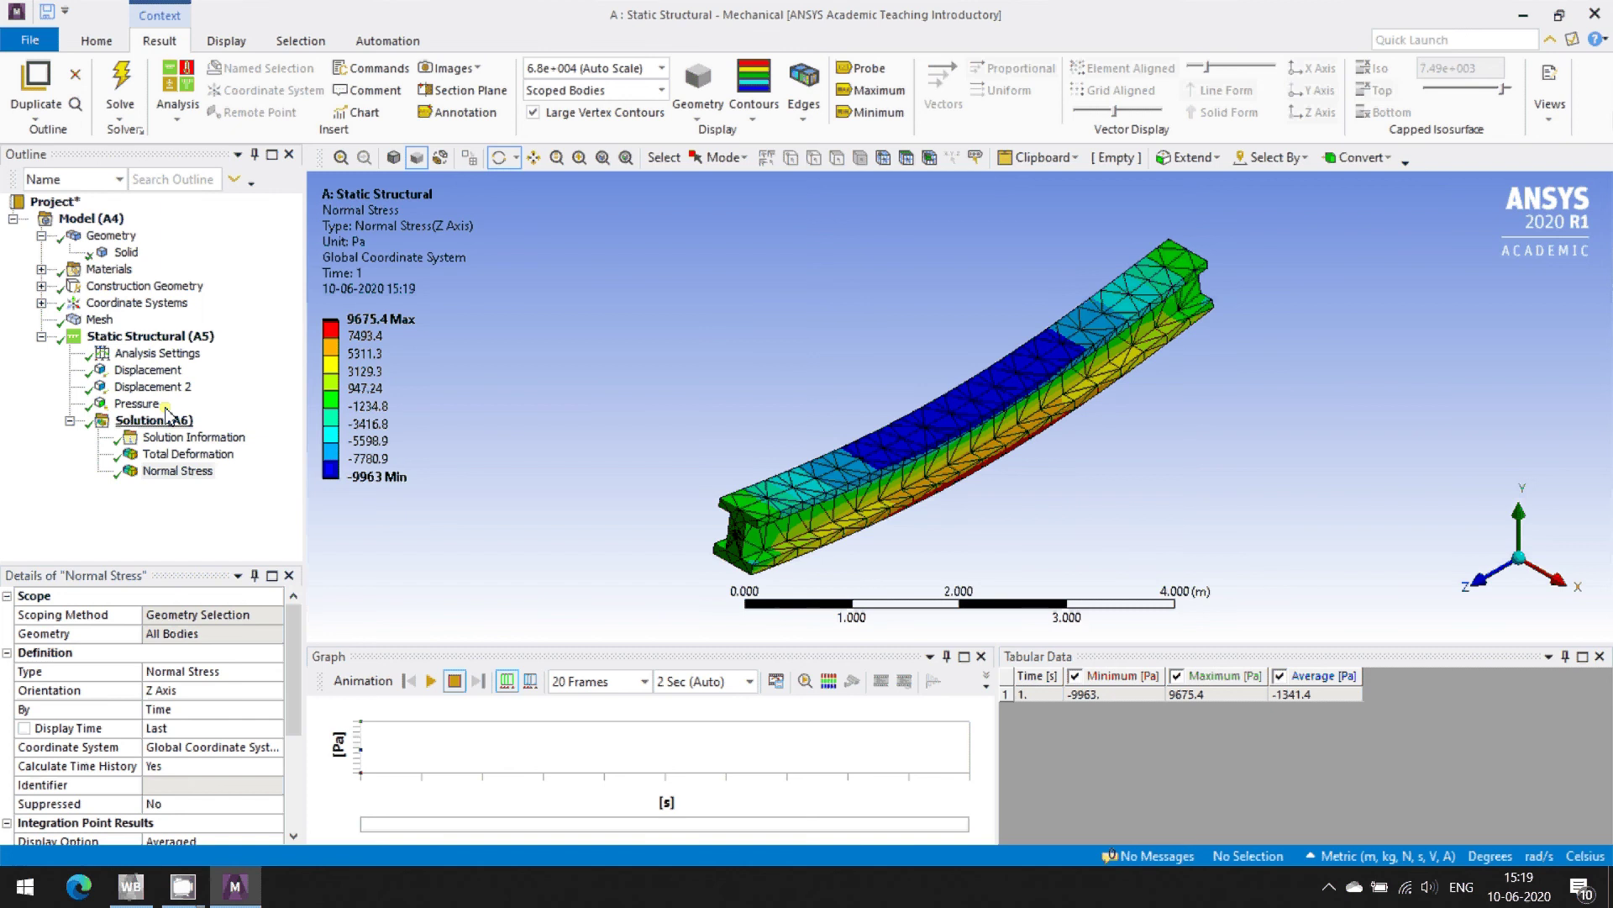
- Add a Force on the small circular face in the beam's near end web and define it by Components
click(132, 337)
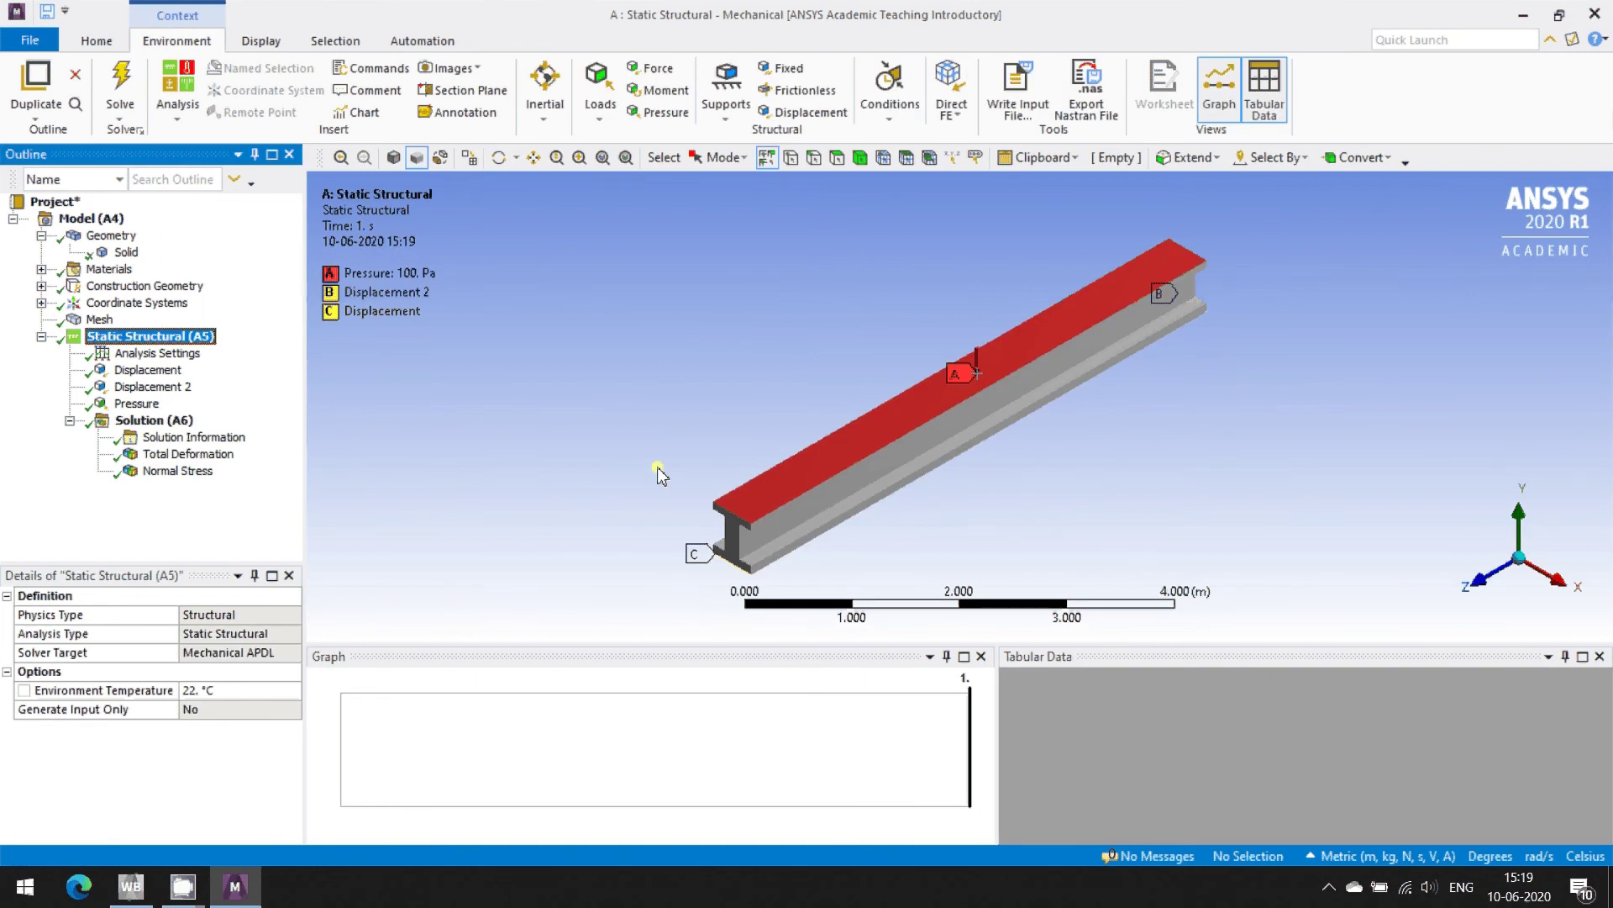
scroll(658, 487, up, 5)
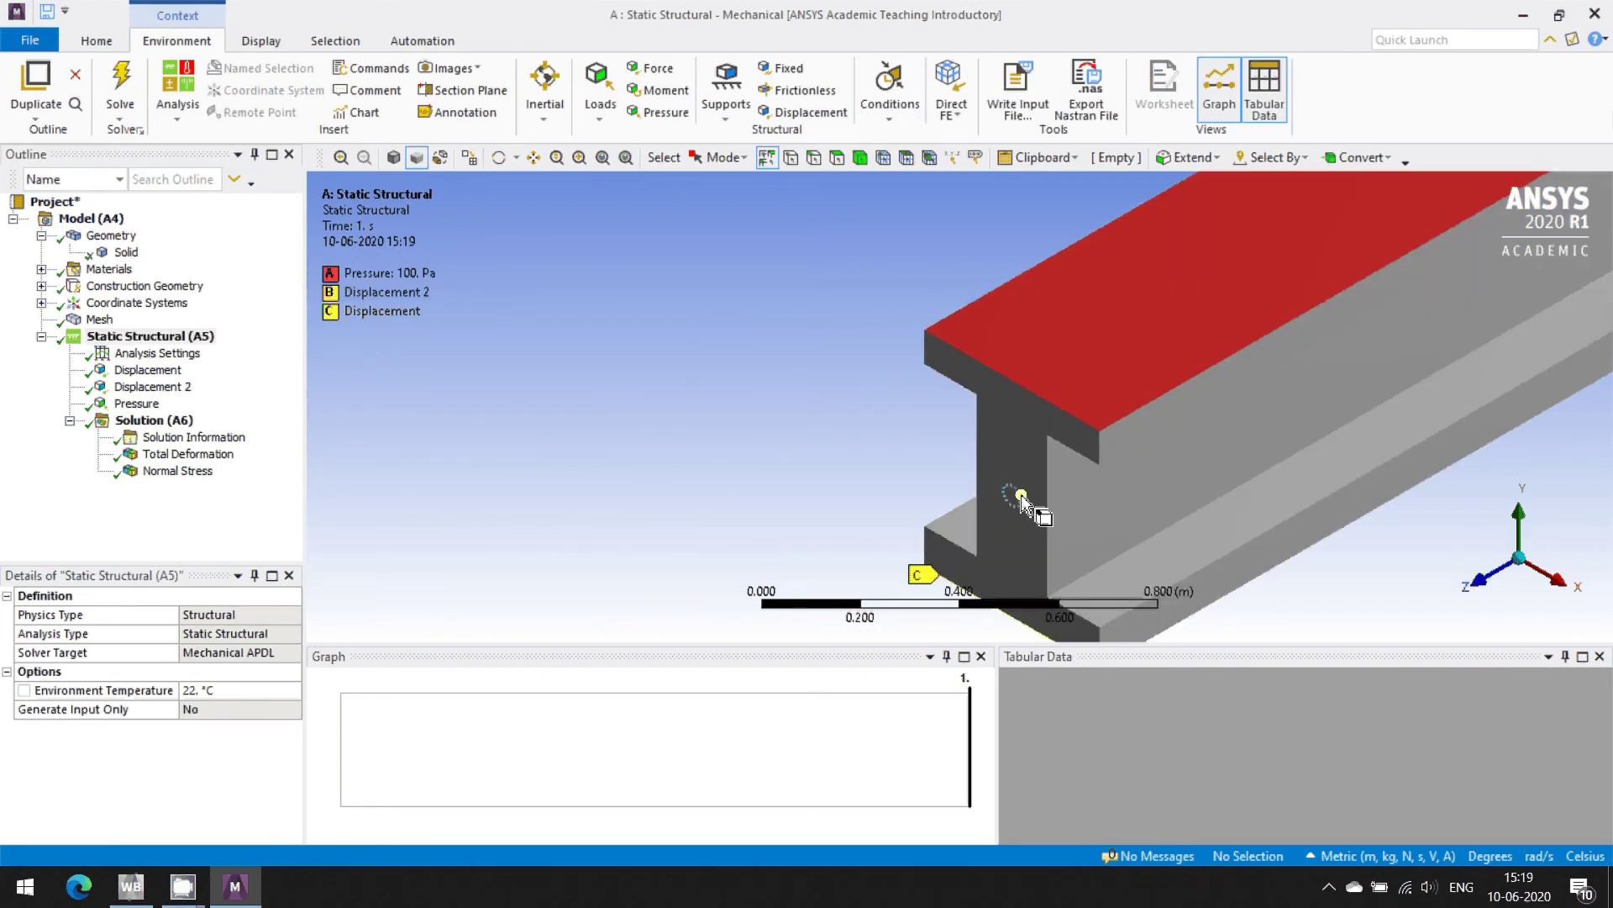
click(1011, 494)
click(1014, 500)
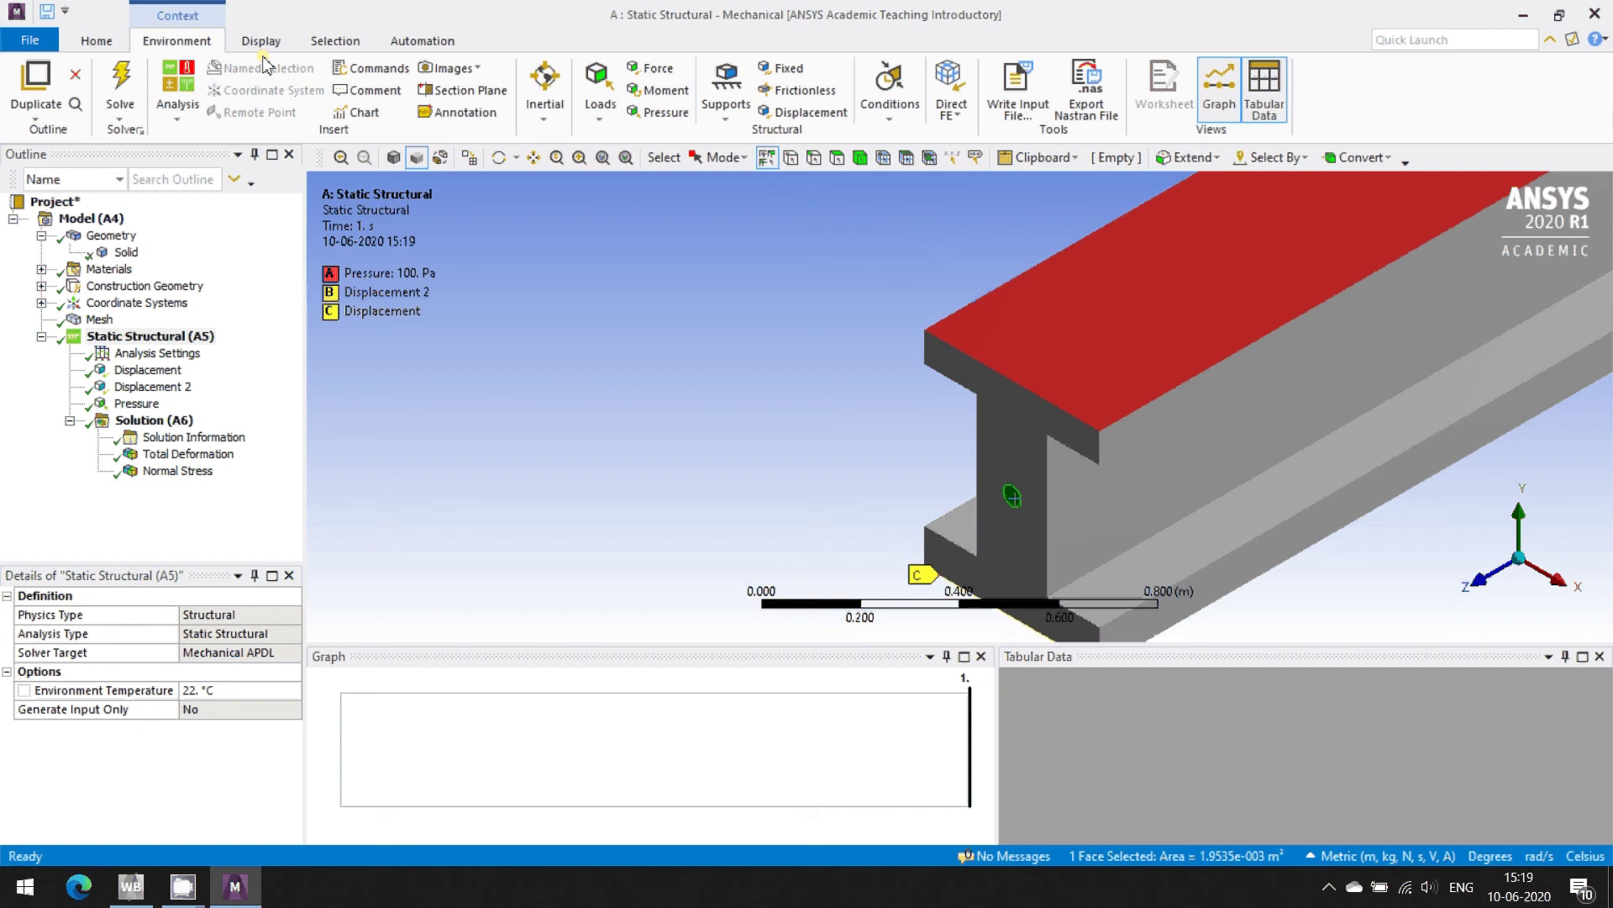
click(639, 73)
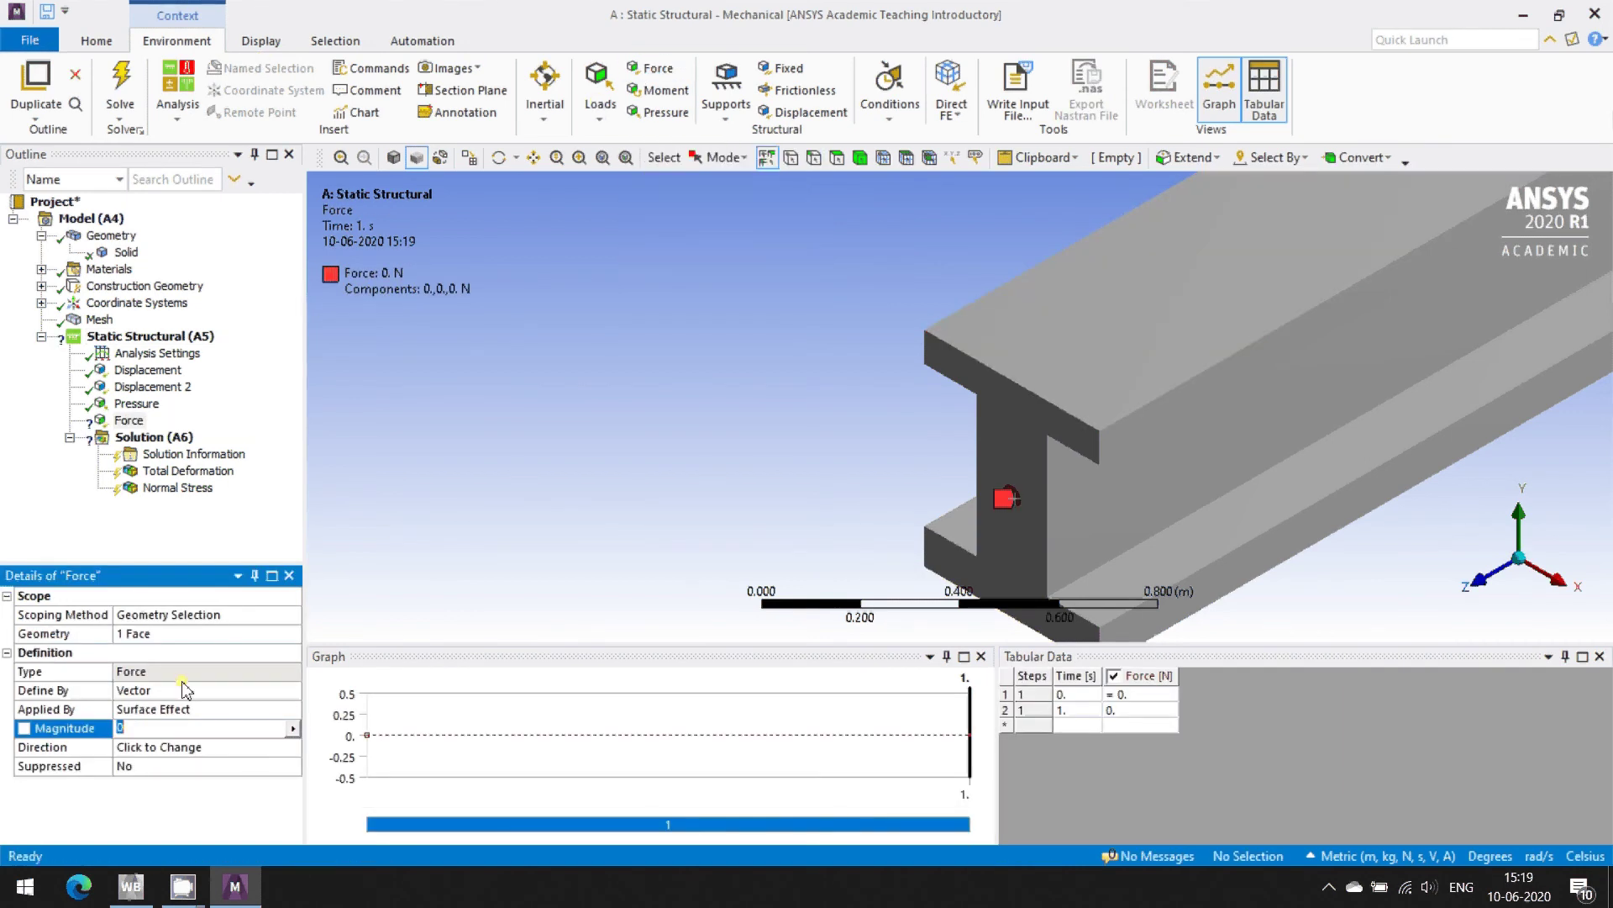
click(293, 690)
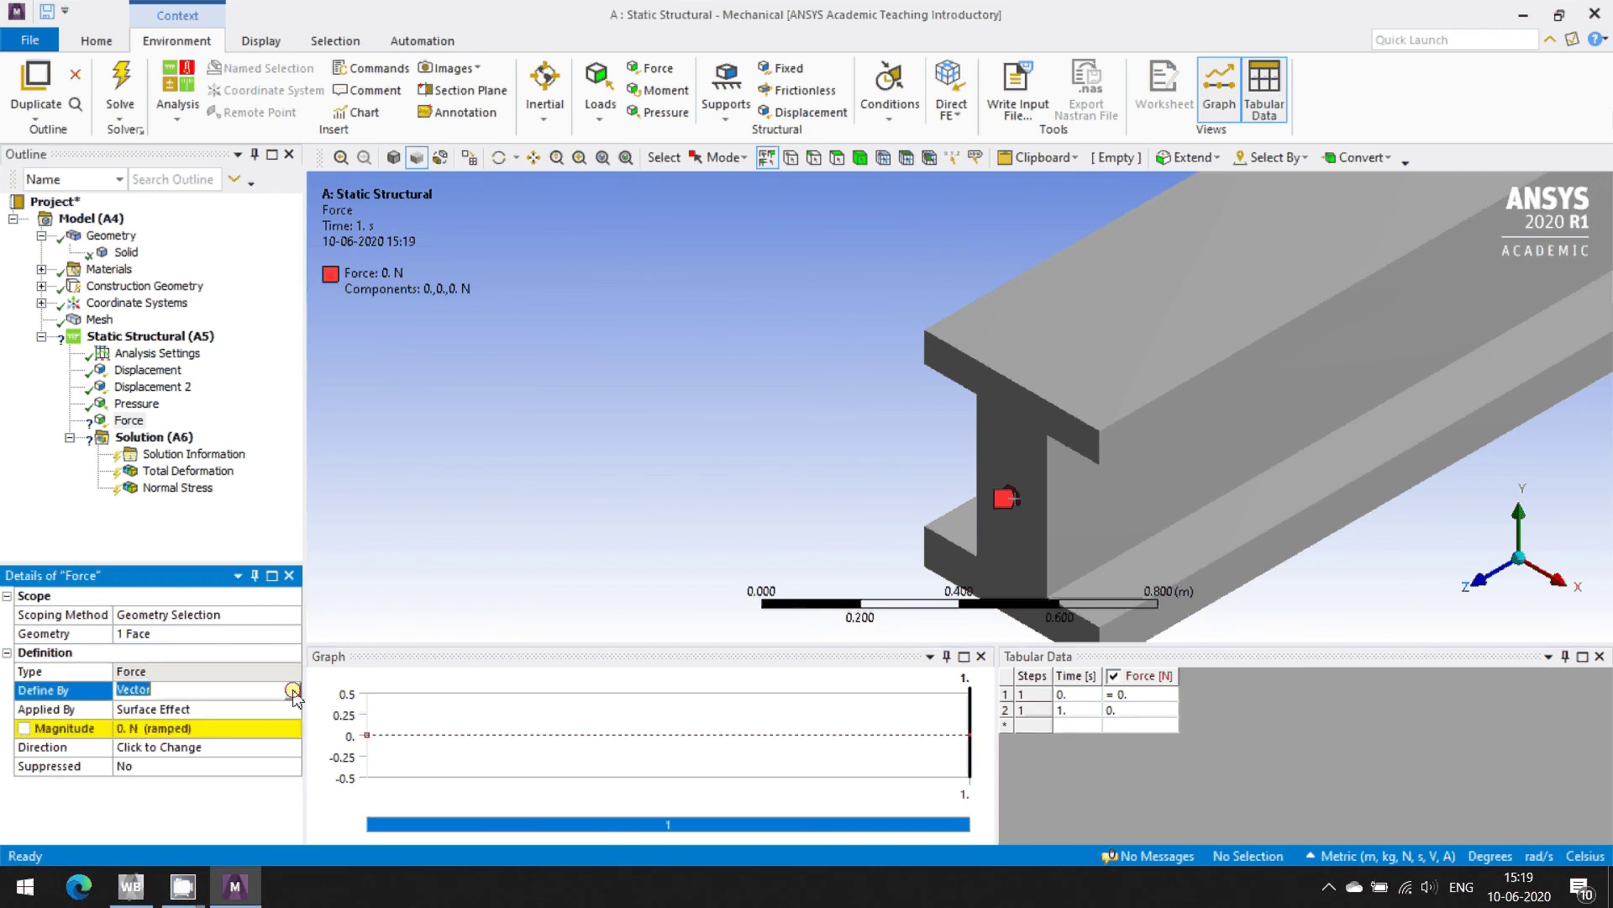
click(290, 691)
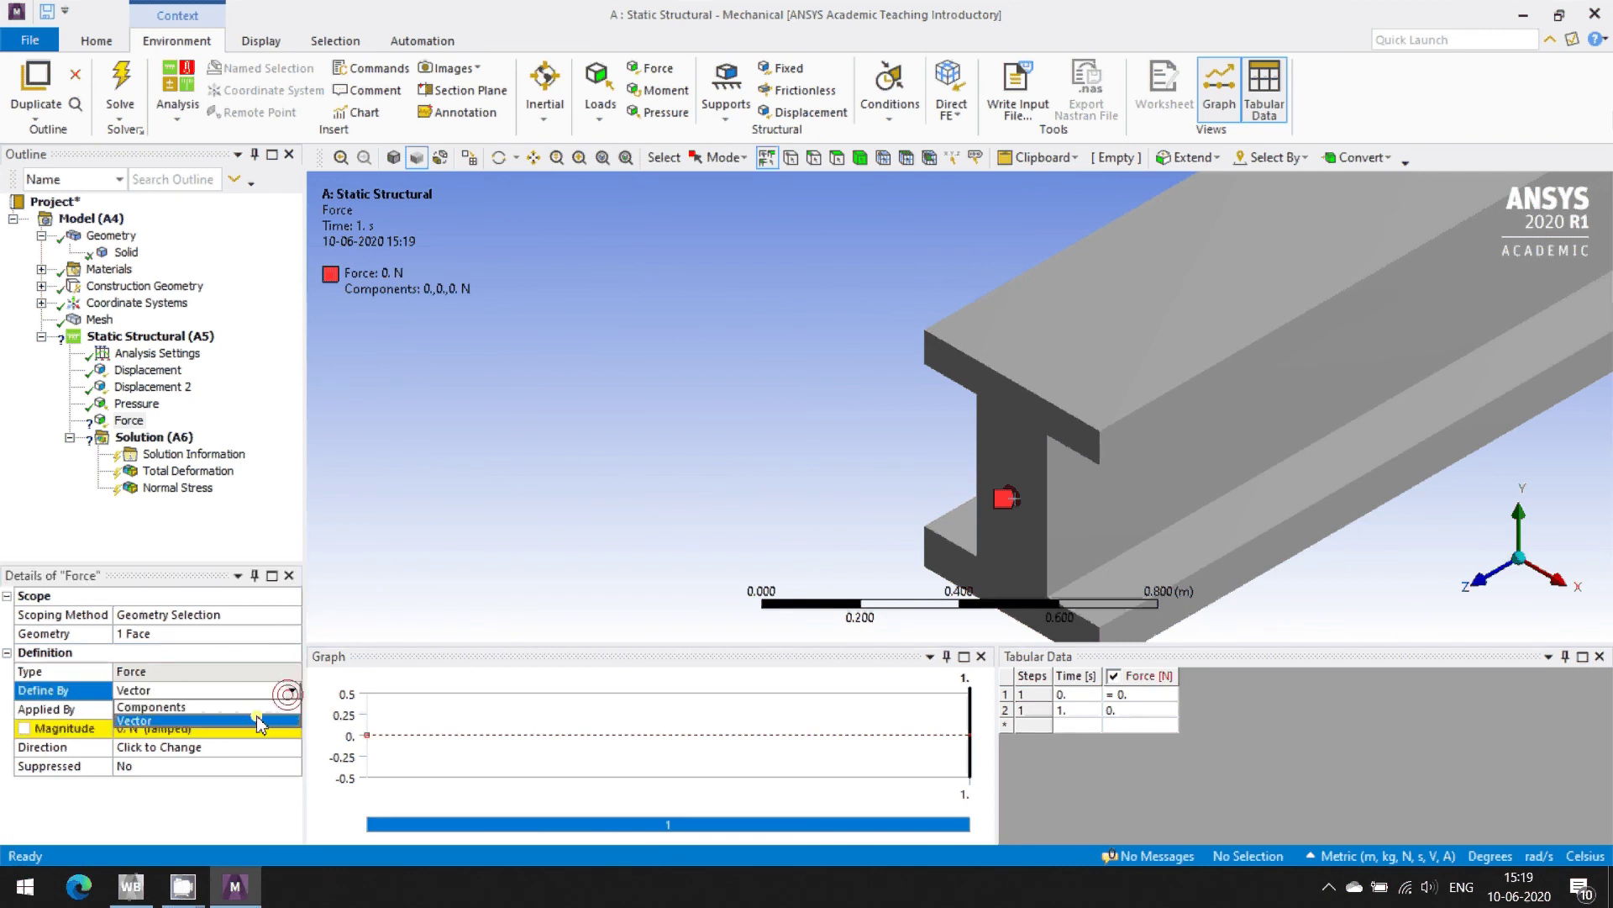
click(256, 708)
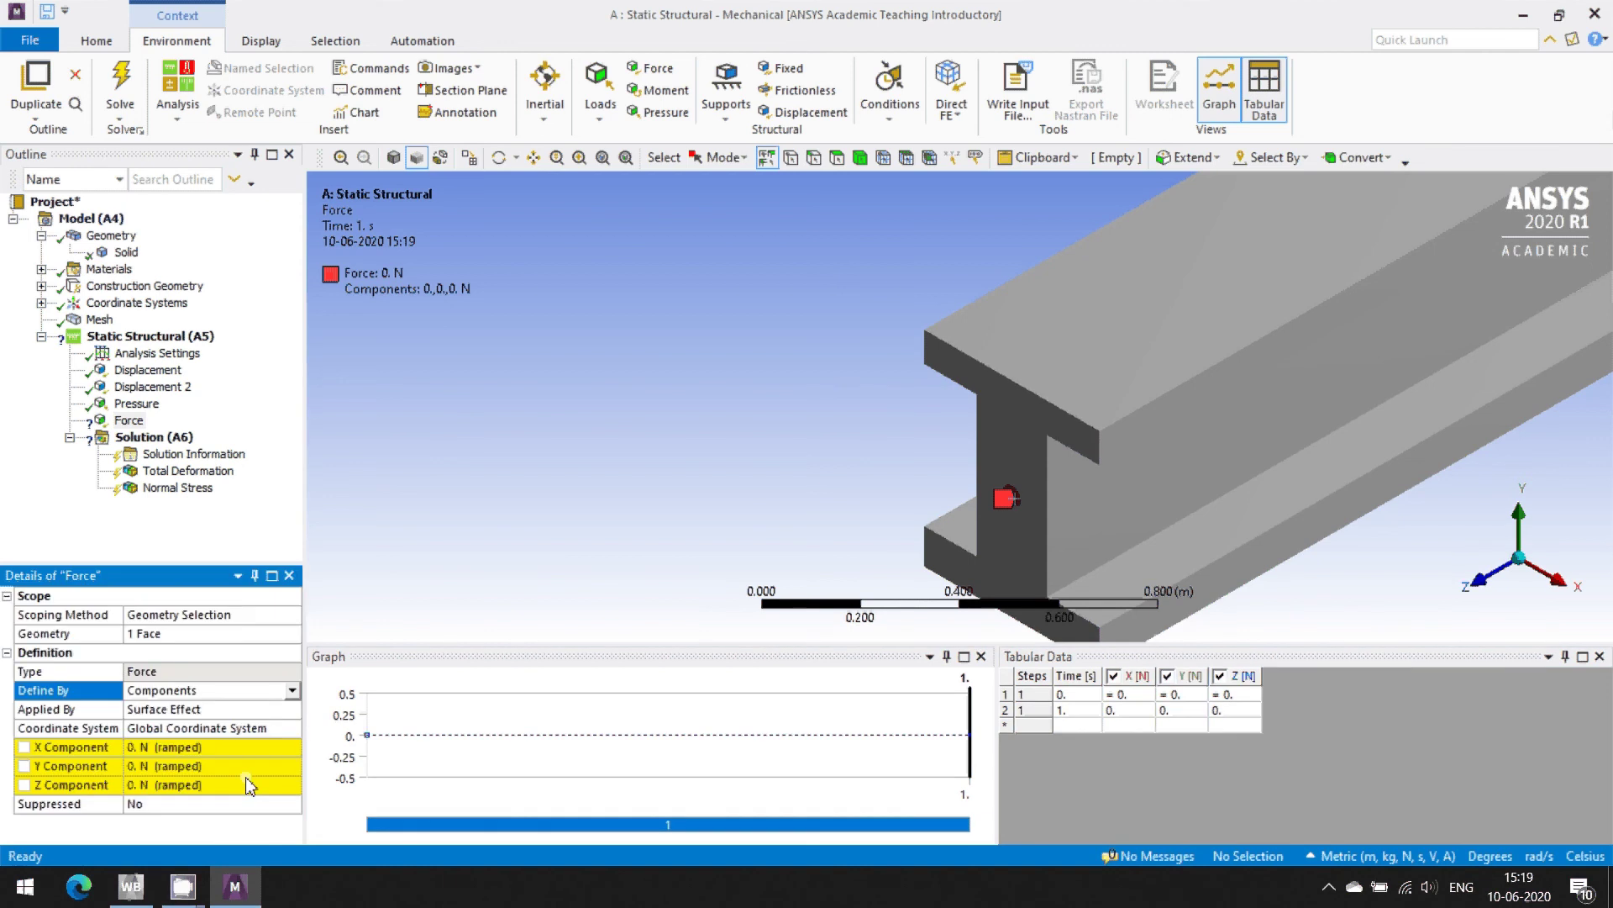
- Set the Z Component of the near end's force to 10000 N
click(227, 783)
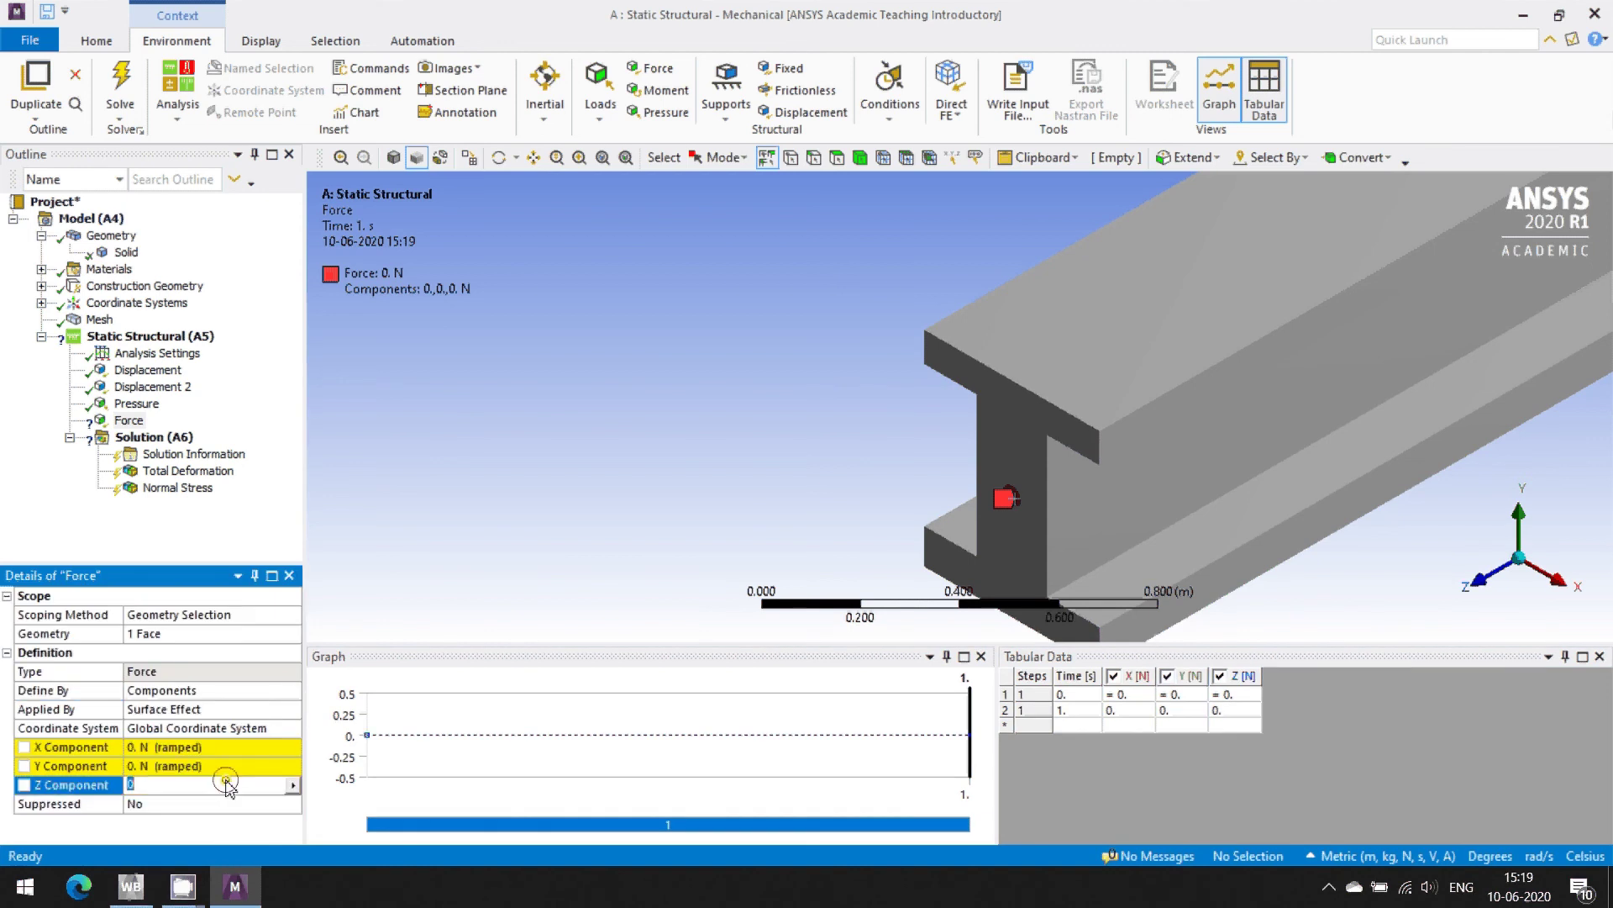
text(1000)
key(BackSpace)
key(BackSpace)
text(e3)
key(Return)
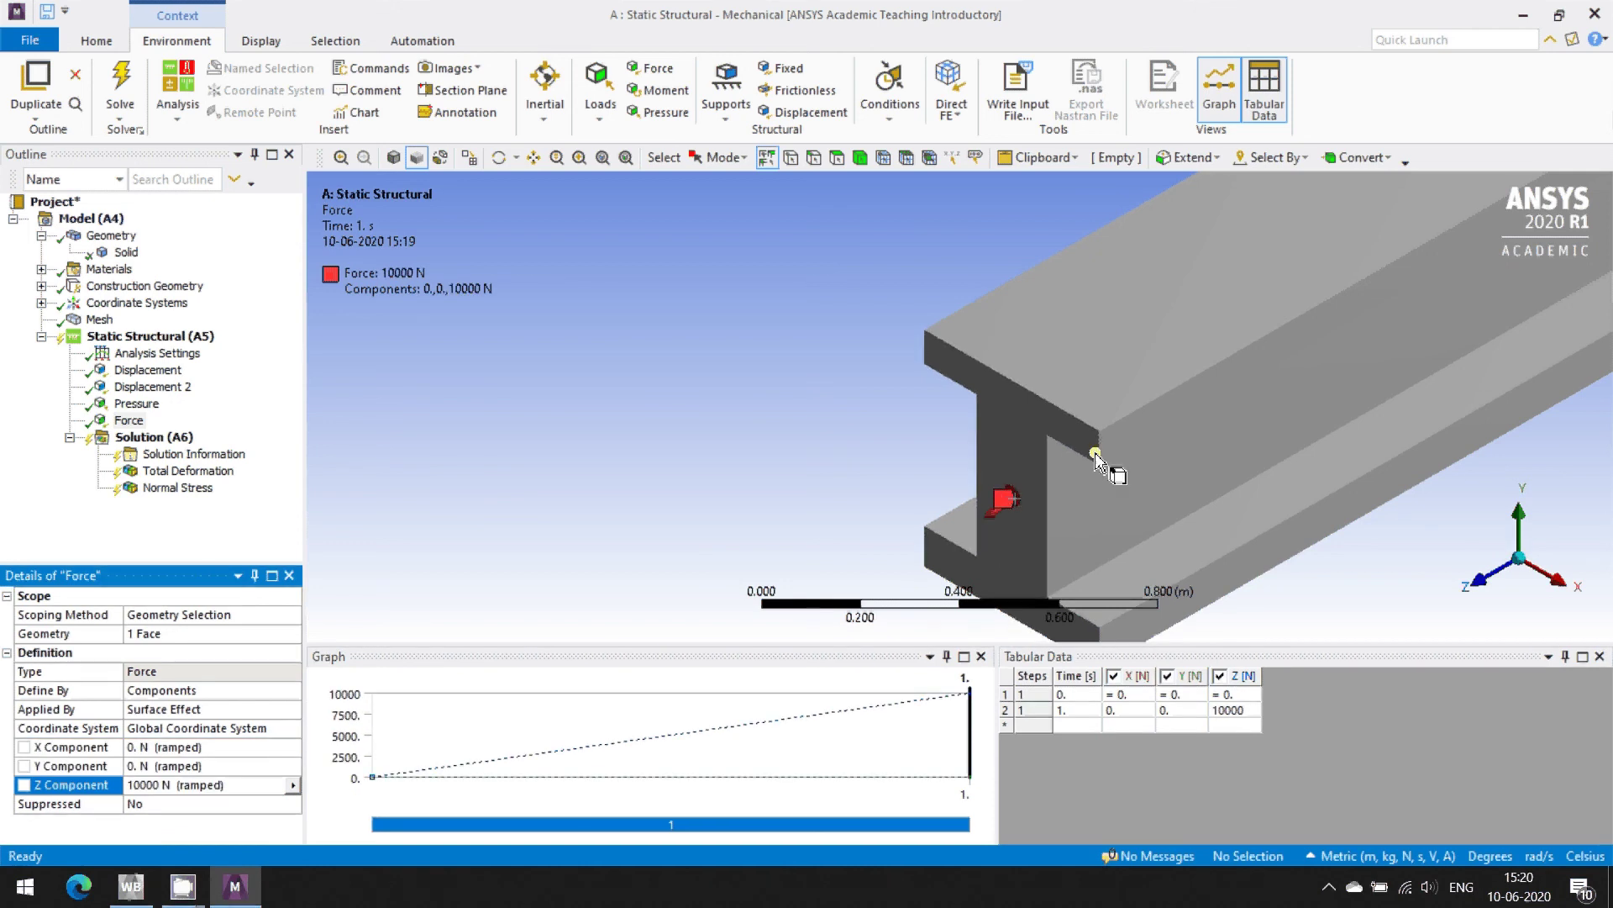
- Reverse the near end's force by changing its Z Component to -10000 N
click(266, 789)
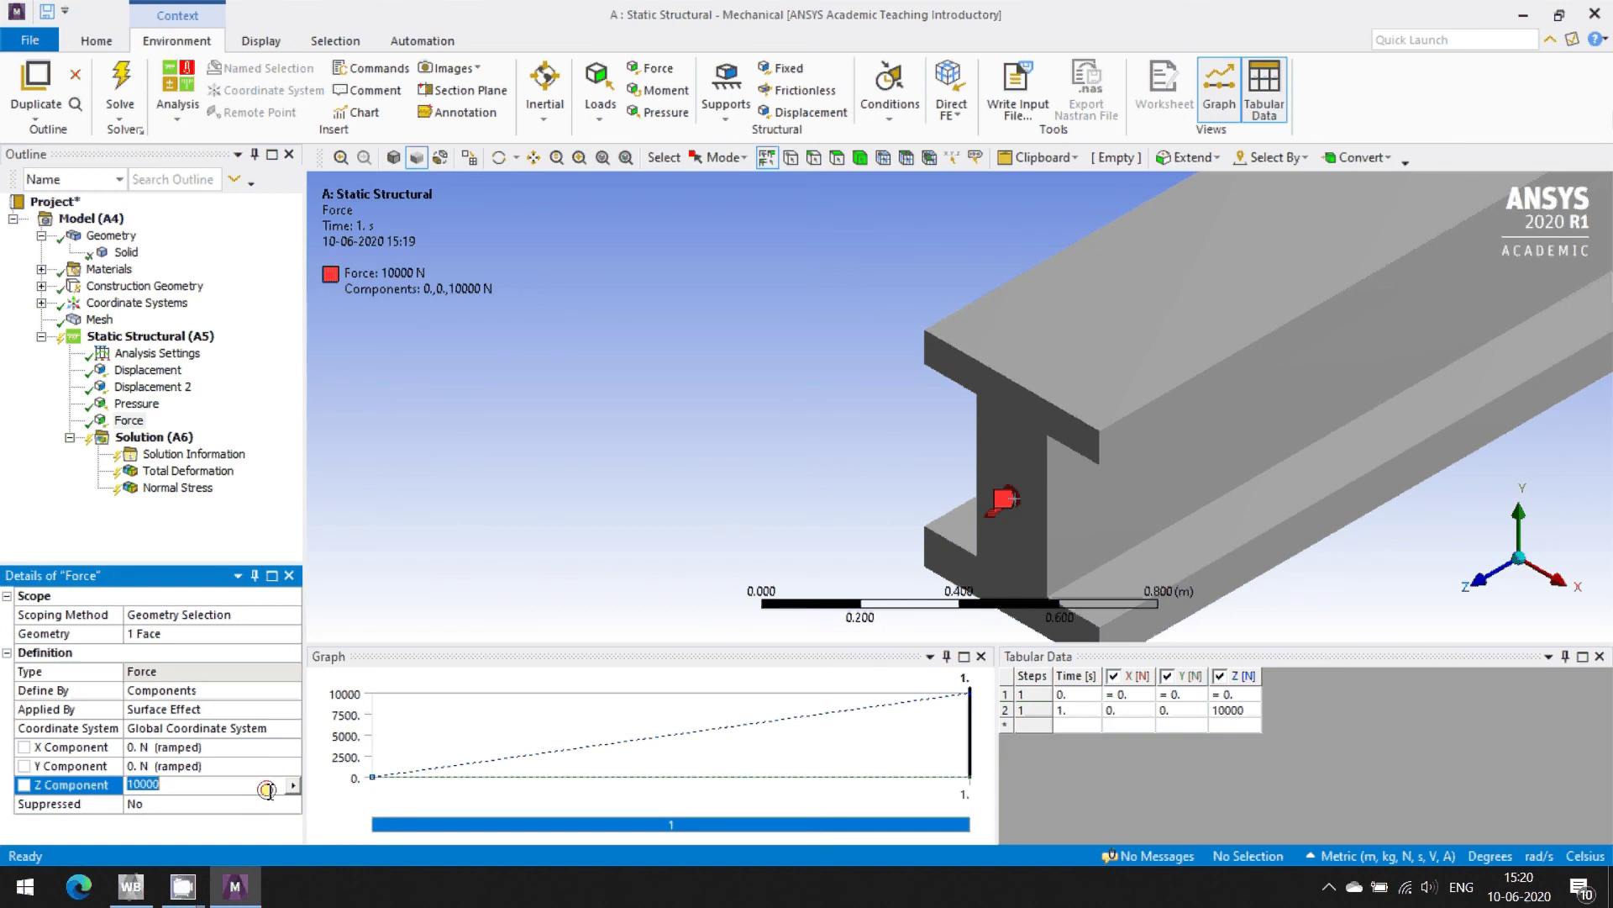
click(273, 786)
key(Home)
text(-)
key(Return)
- Add a second Force on the small circular edge in the beam's far end web and define it by Components
scroll(517, 557, down, 5)
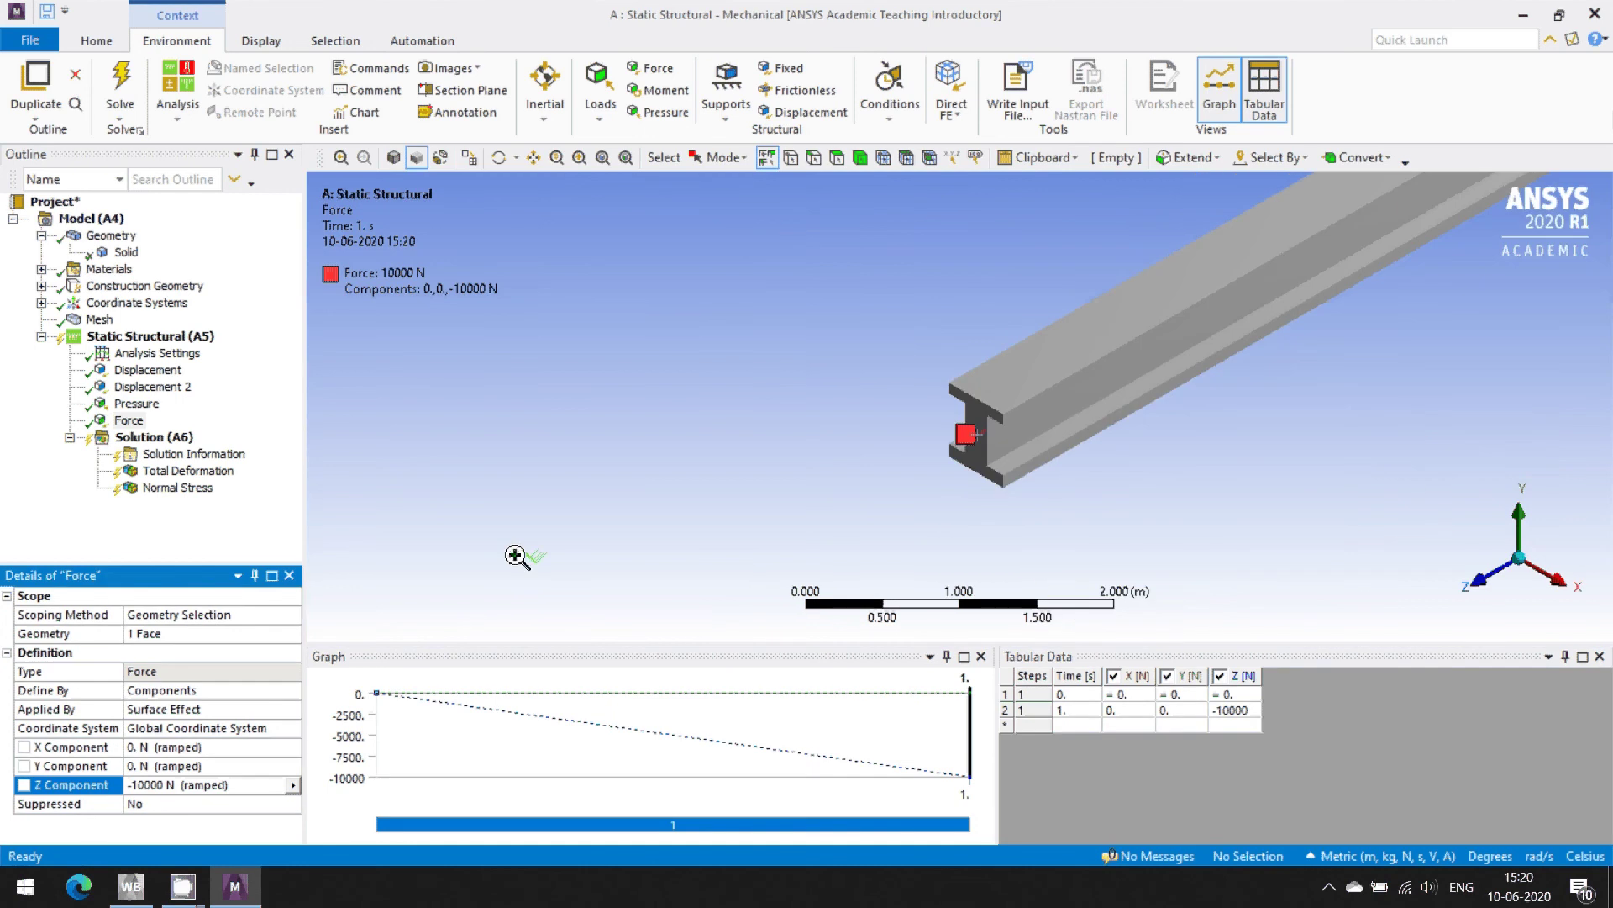
right_click(517, 557)
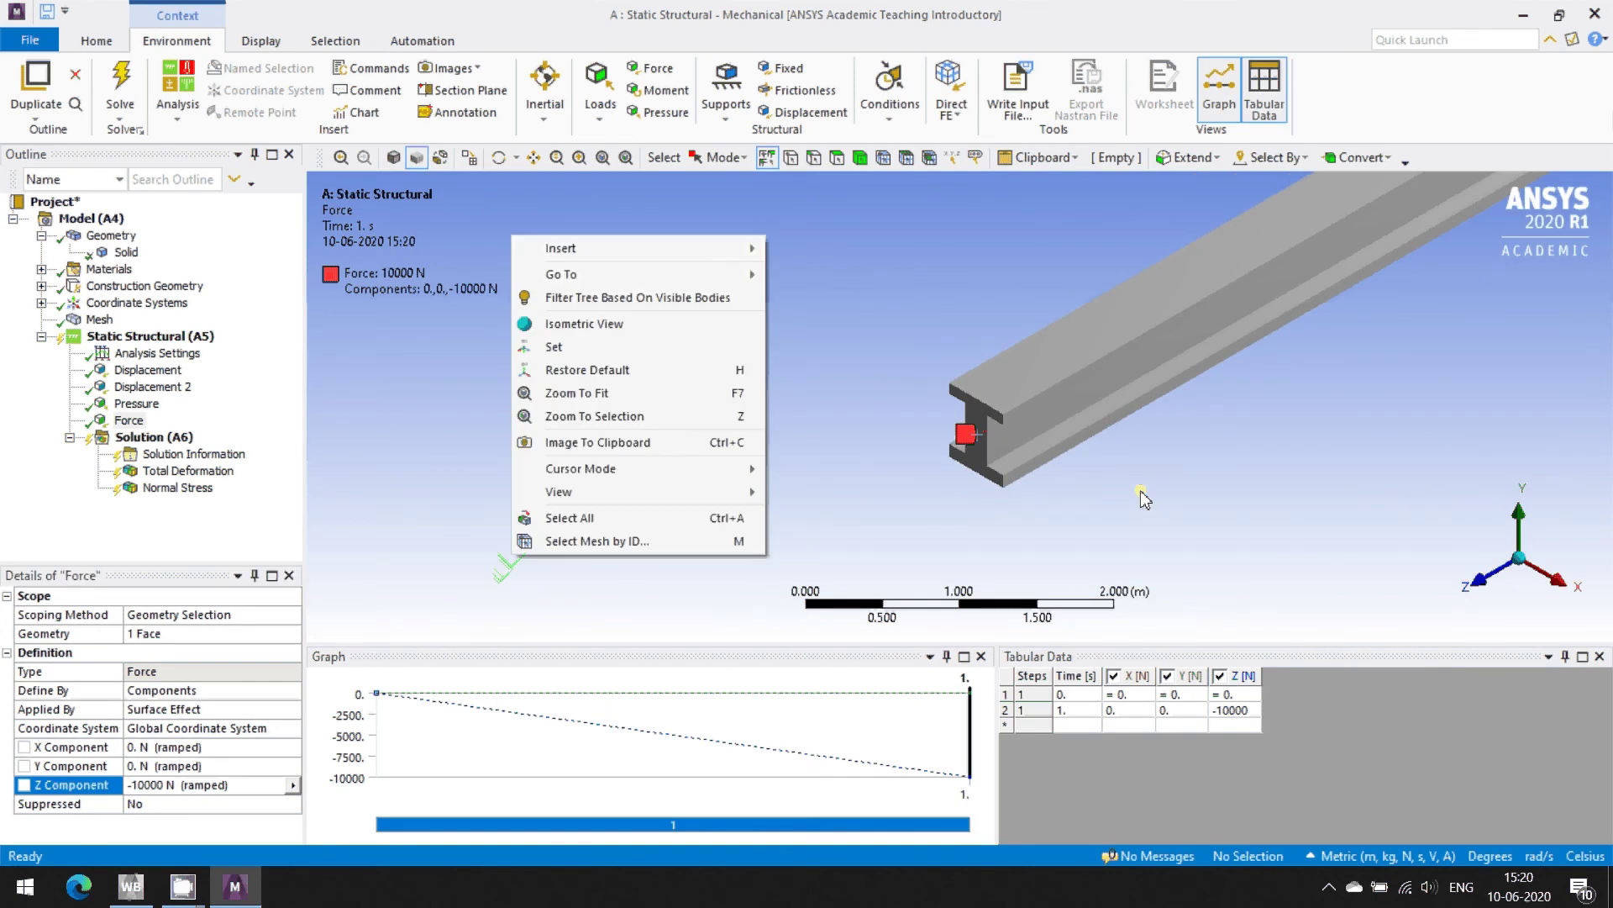
click(1143, 500)
scroll(1132, 388, down, 8)
drag(1132, 388, 1137, 380)
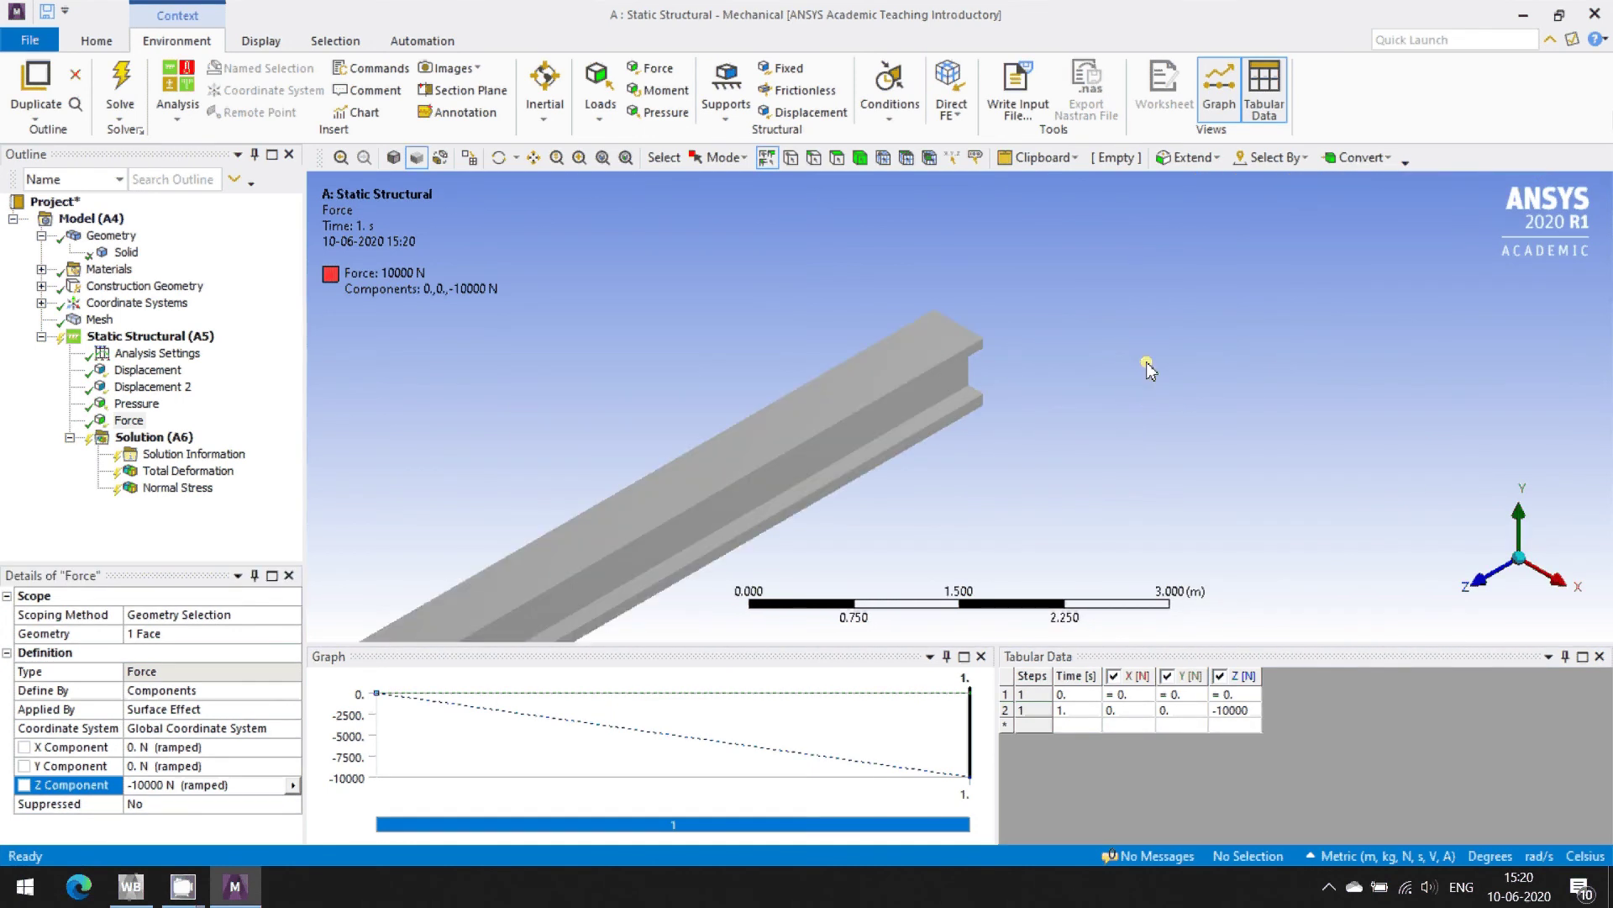
click(1554, 546)
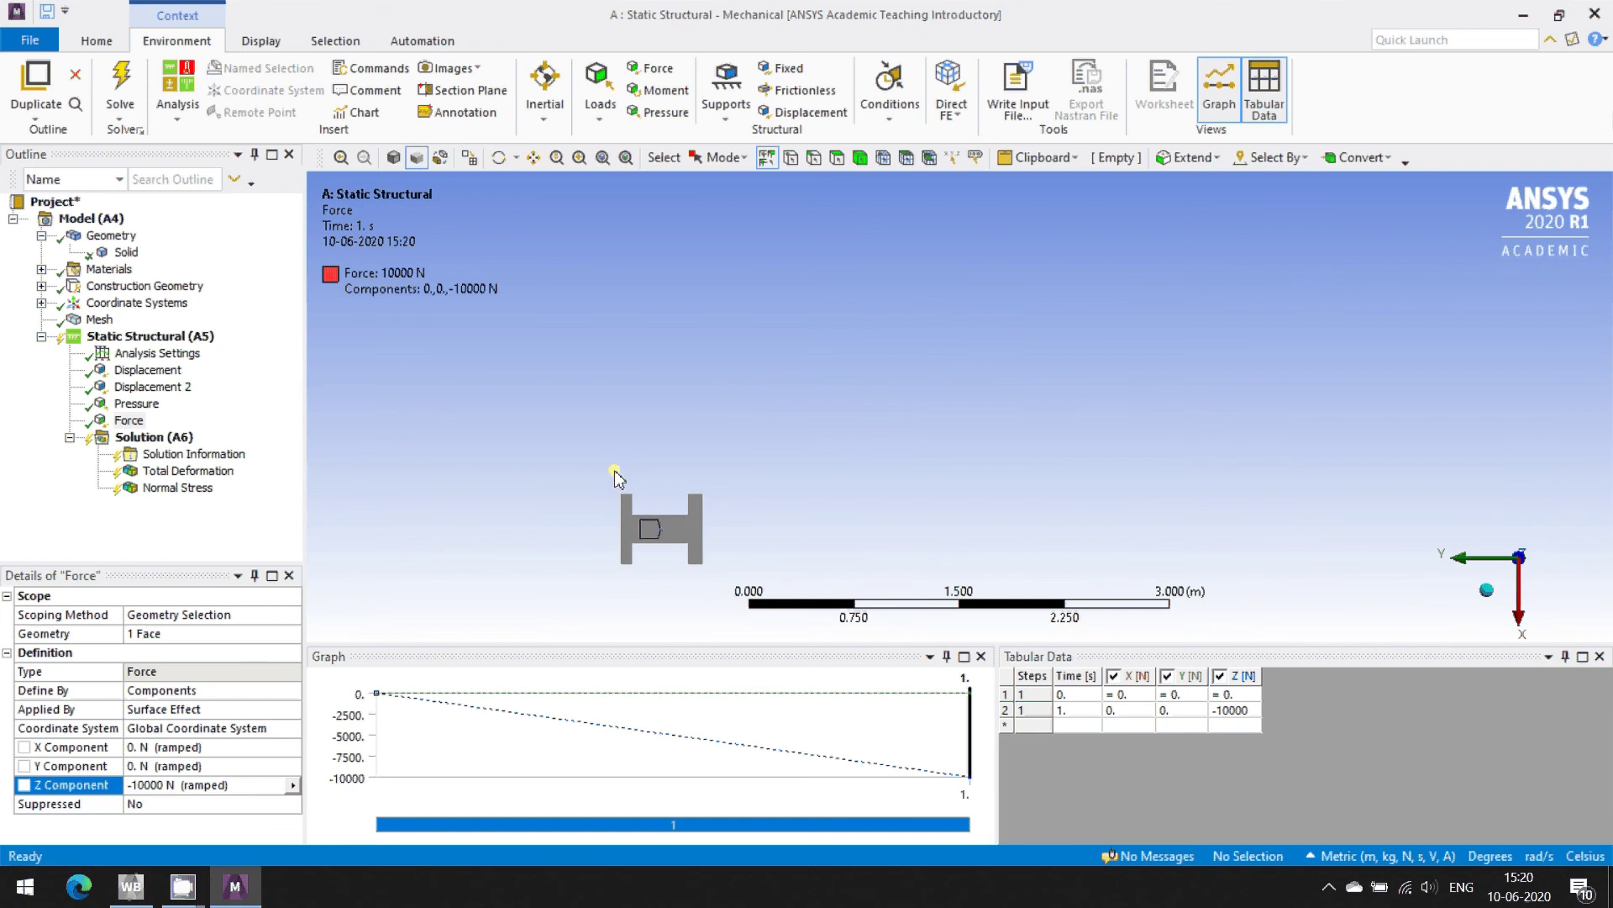
drag(615, 477, 710, 571)
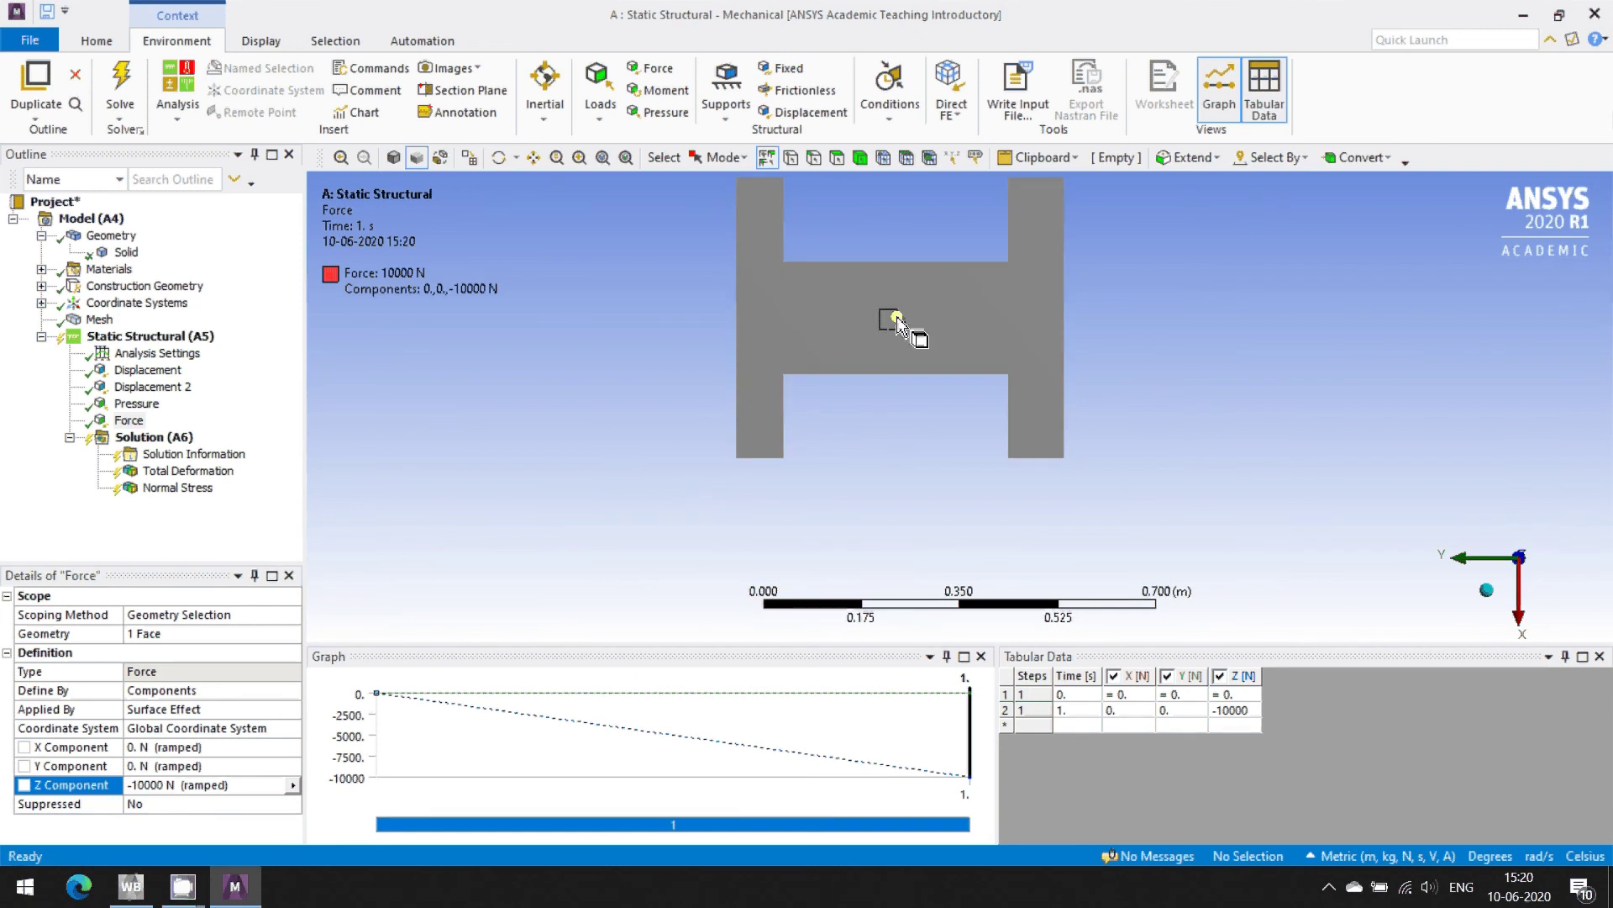
click(891, 321)
click(891, 322)
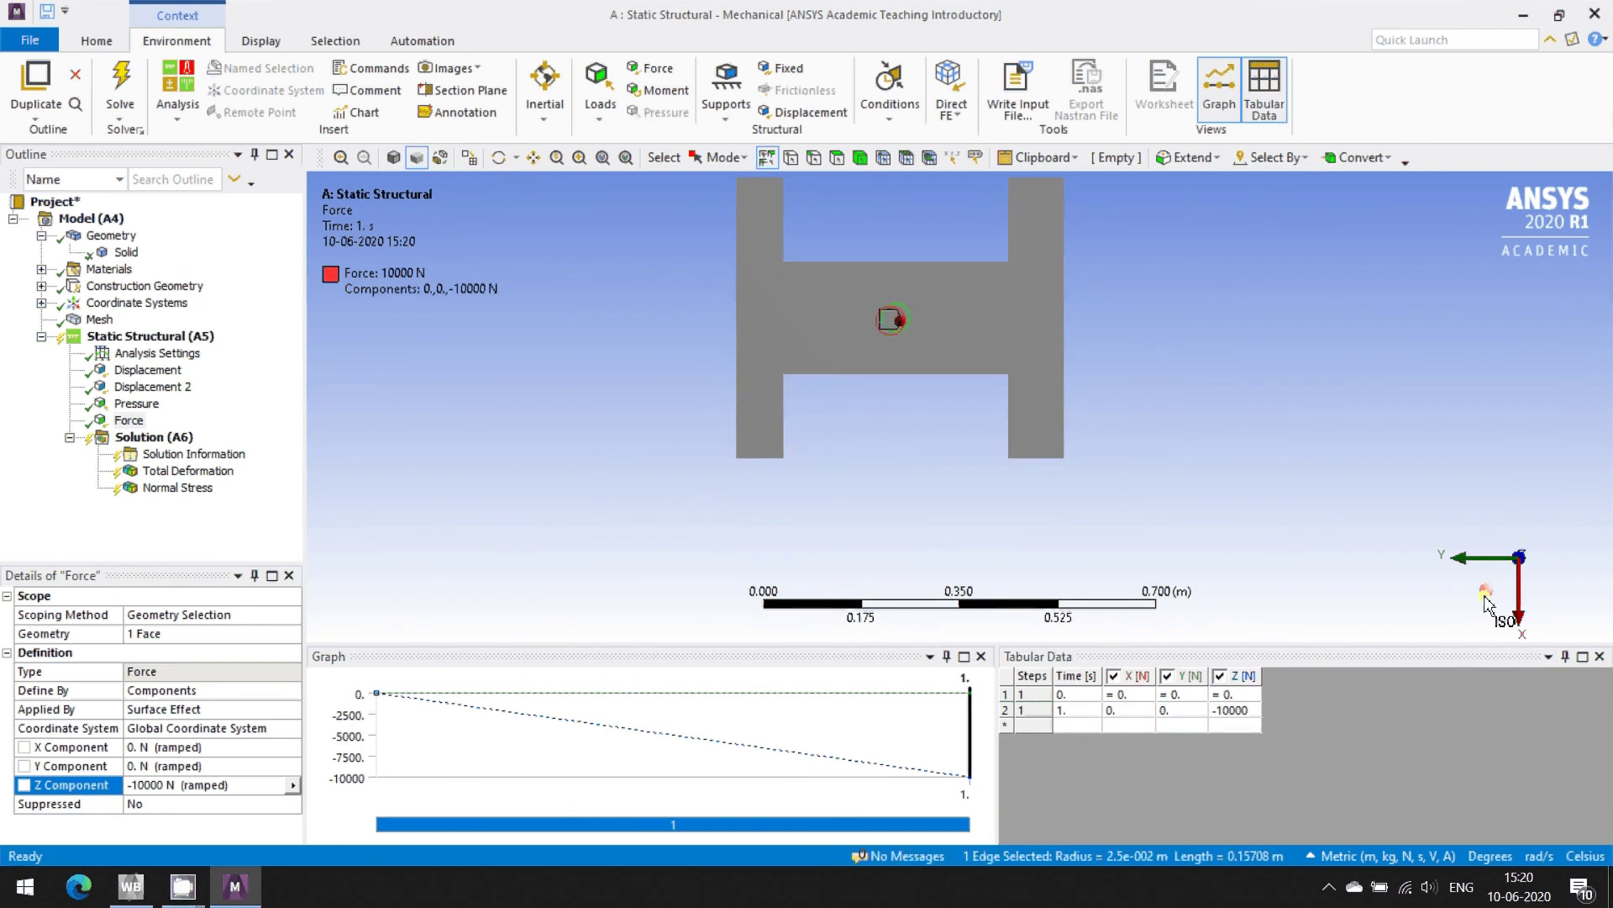
click(1486, 597)
right_drag(1332, 193, 1208, 295)
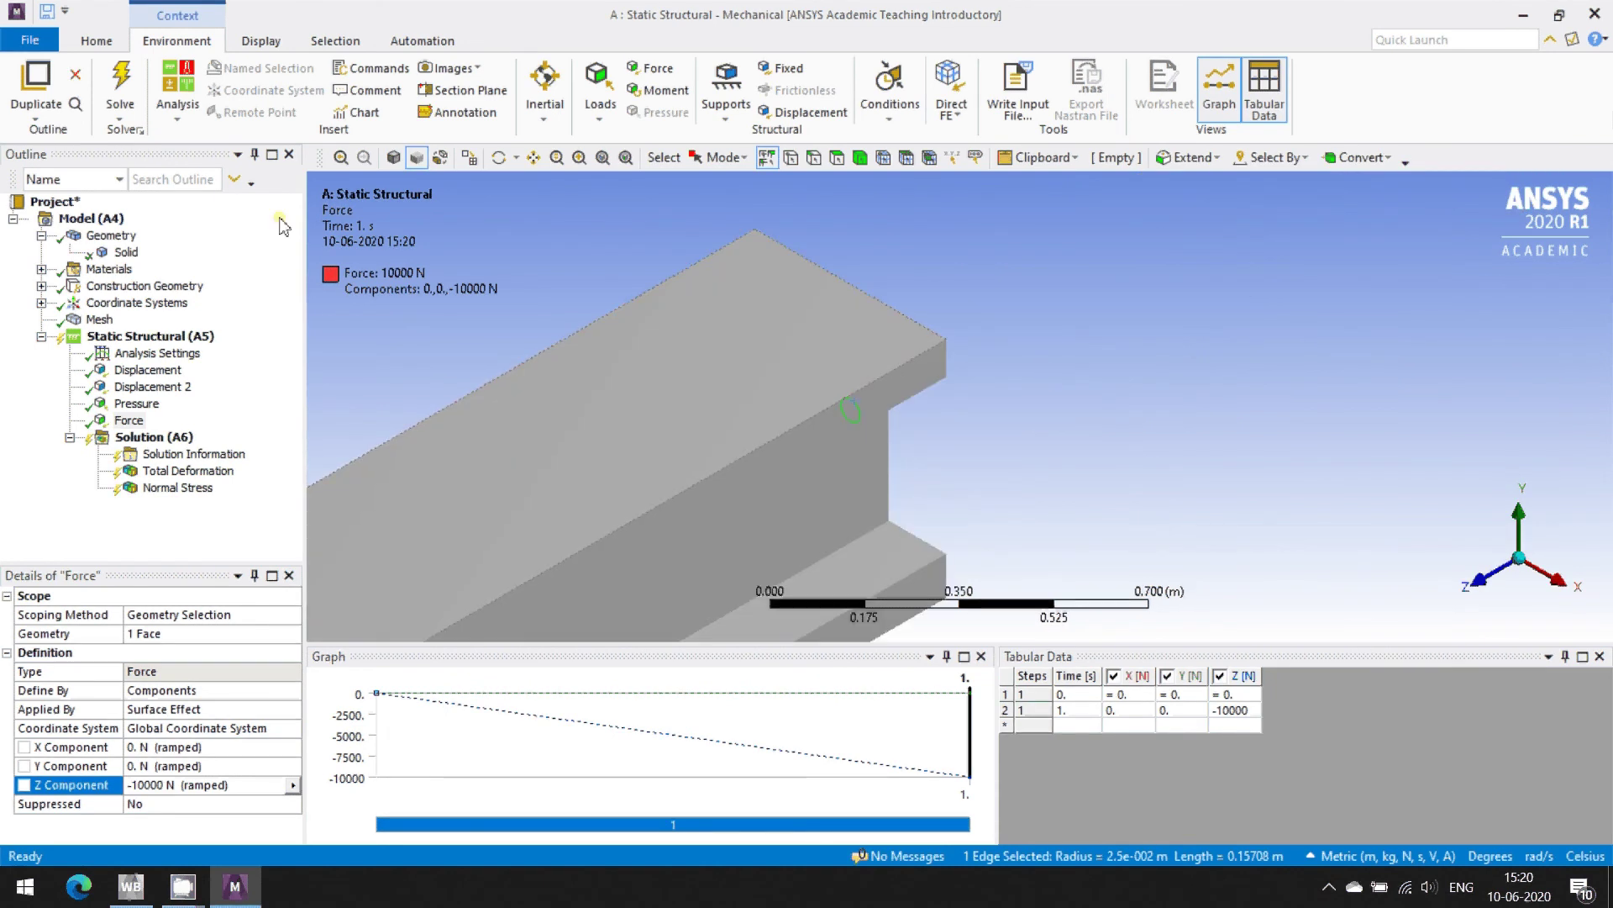
click(653, 74)
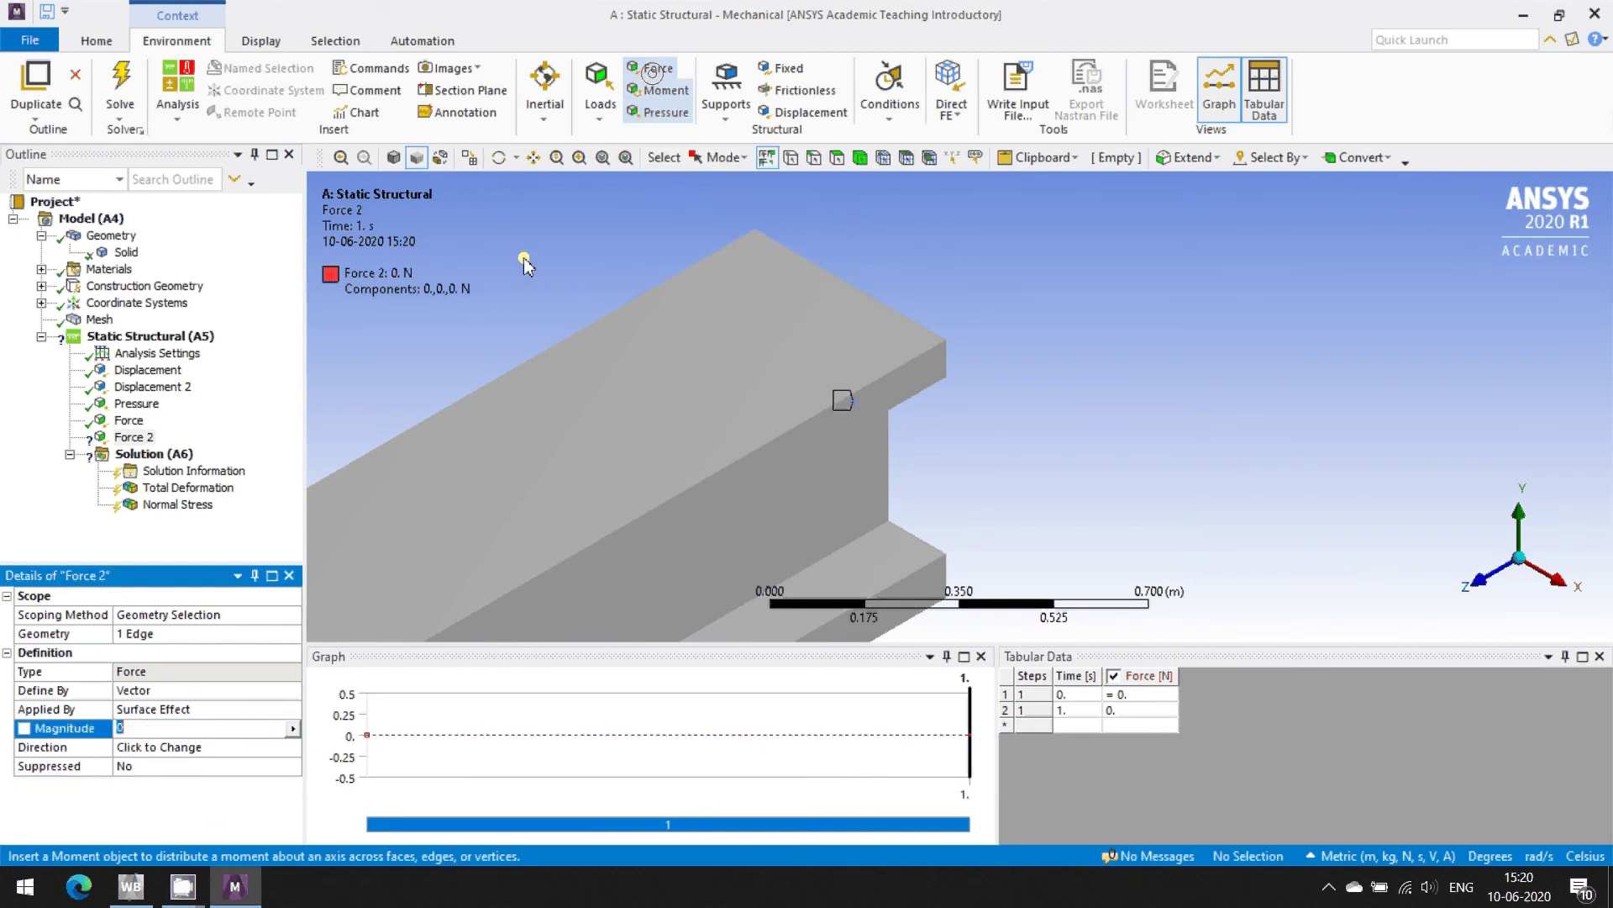
click(290, 689)
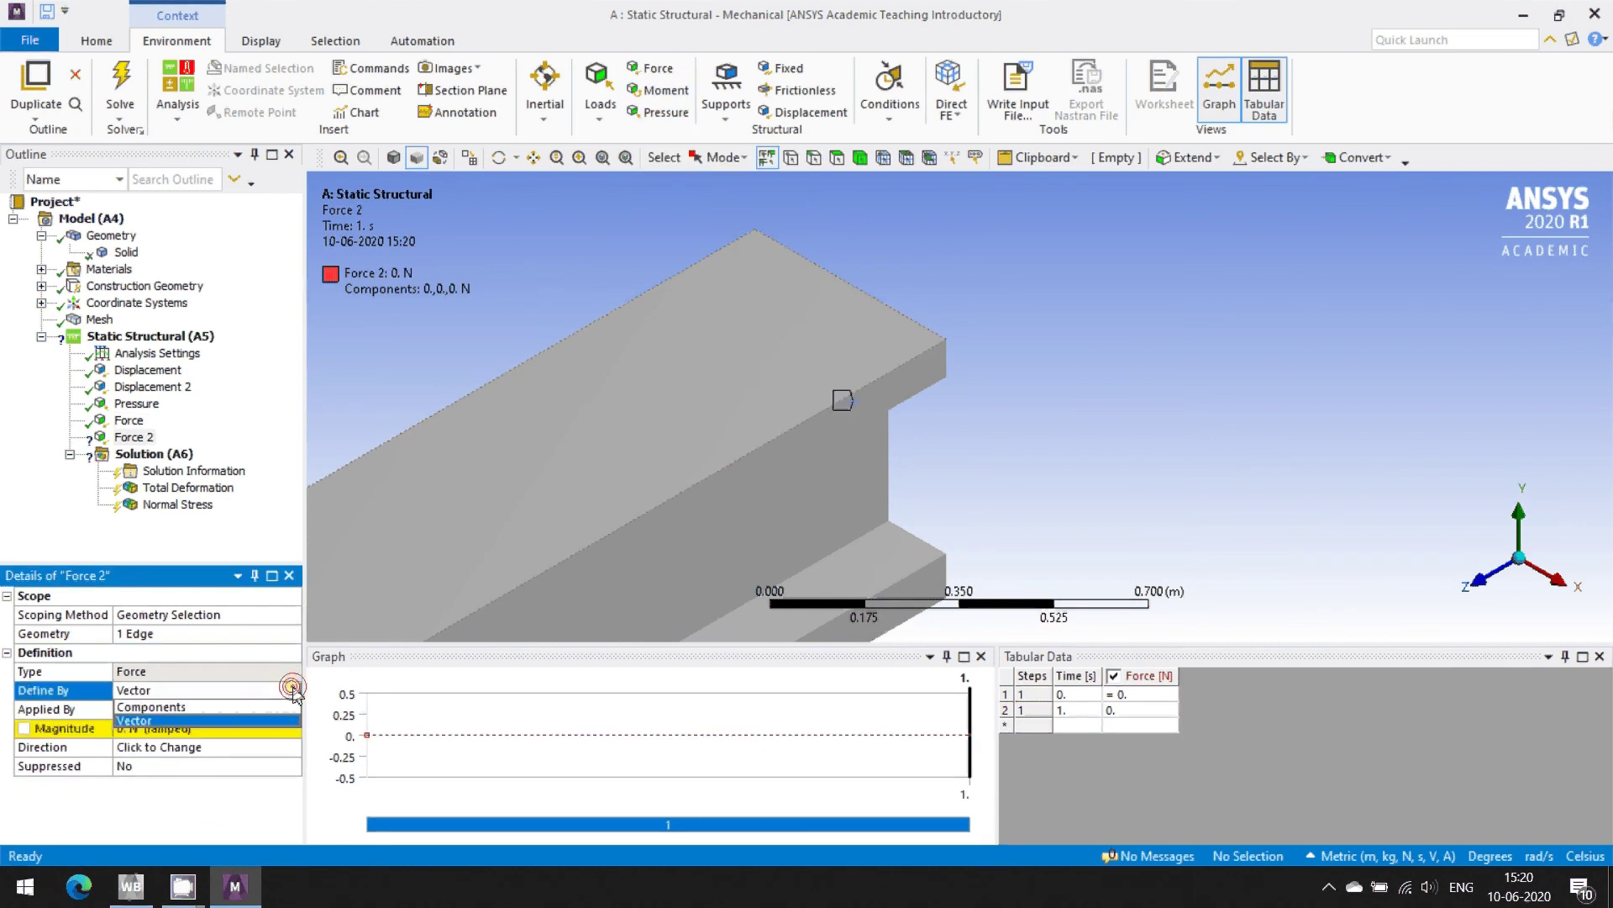
click(250, 707)
- Set the Z Component of the far end's force to 10000 N
click(233, 785)
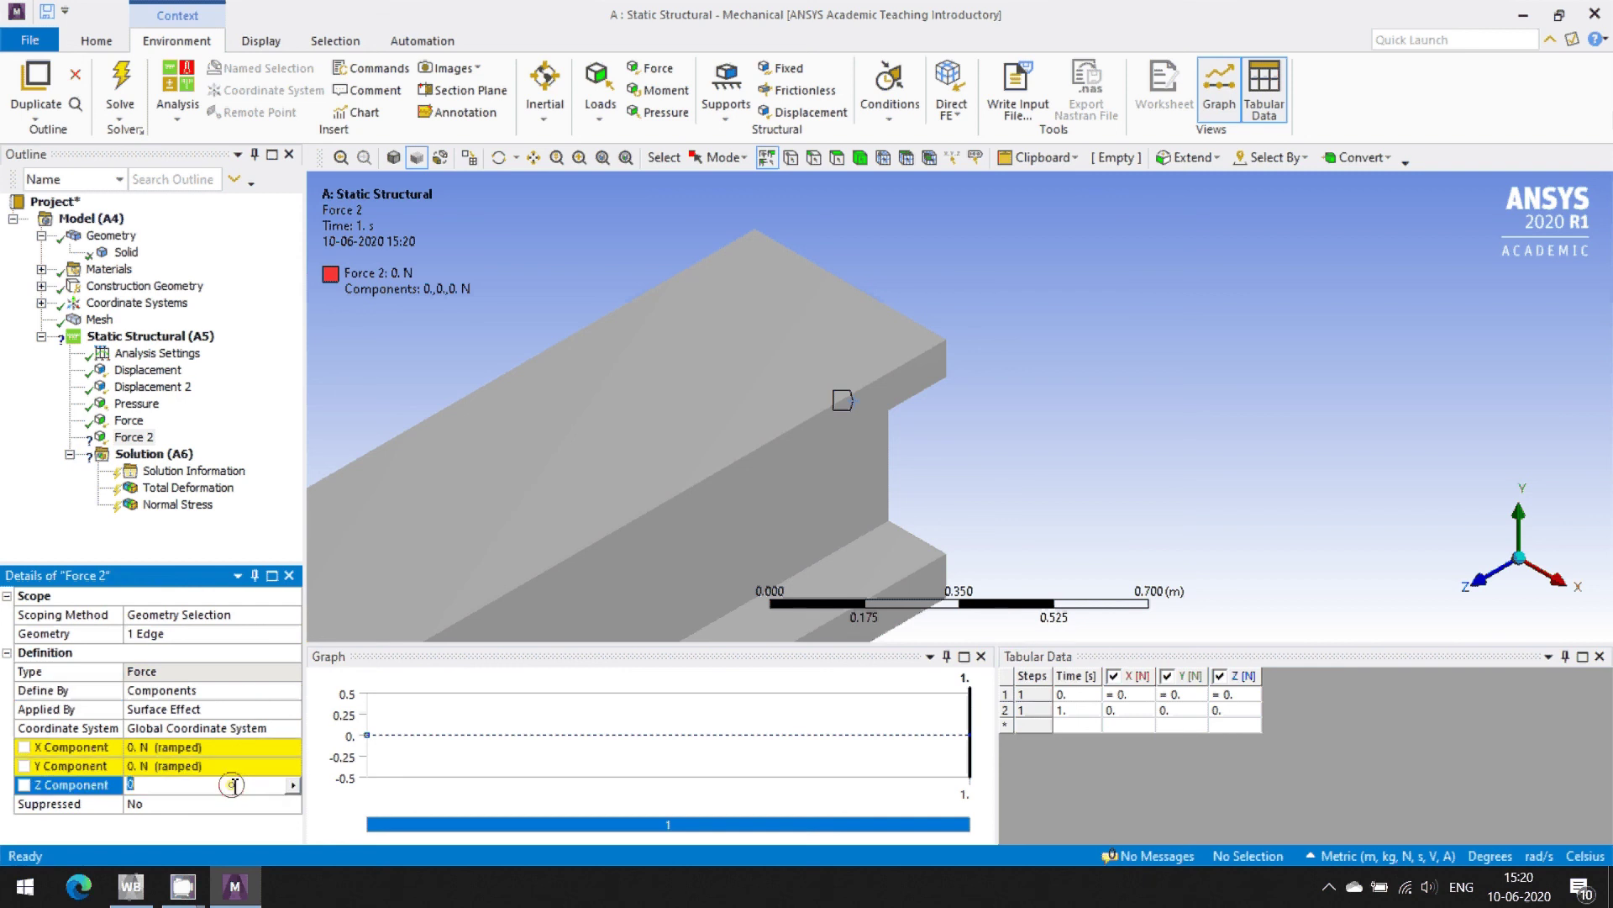
text(10)
text(000)
key(Return)
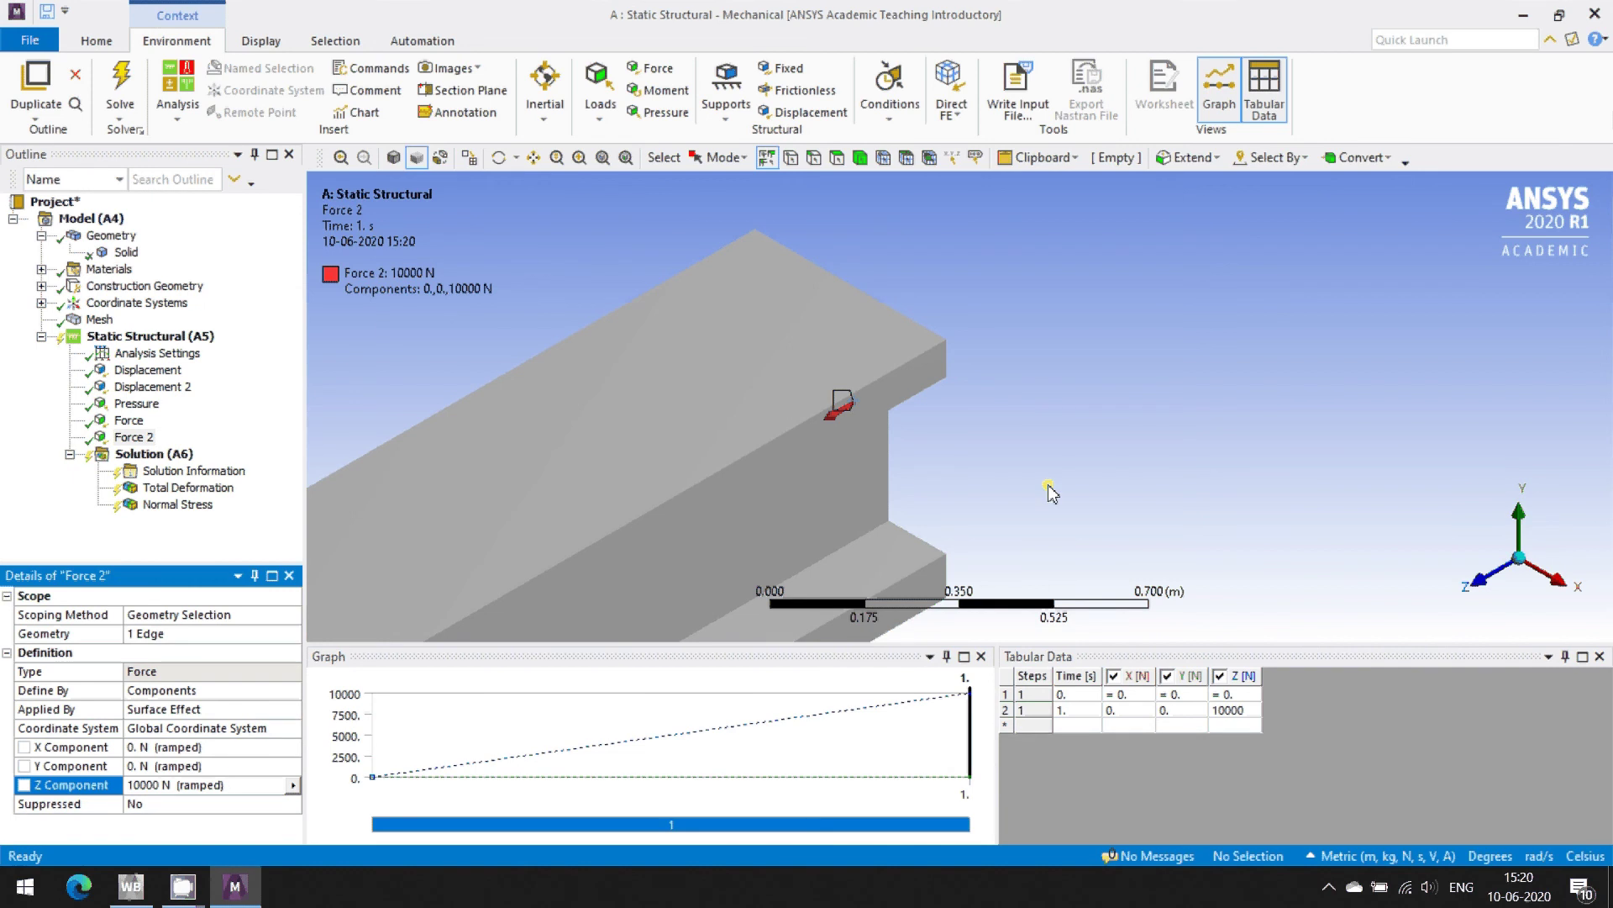
- Display all loads and supports of the Static Structural analysis and examine the force directions at both beam ends
click(198, 333)
click(1560, 604)
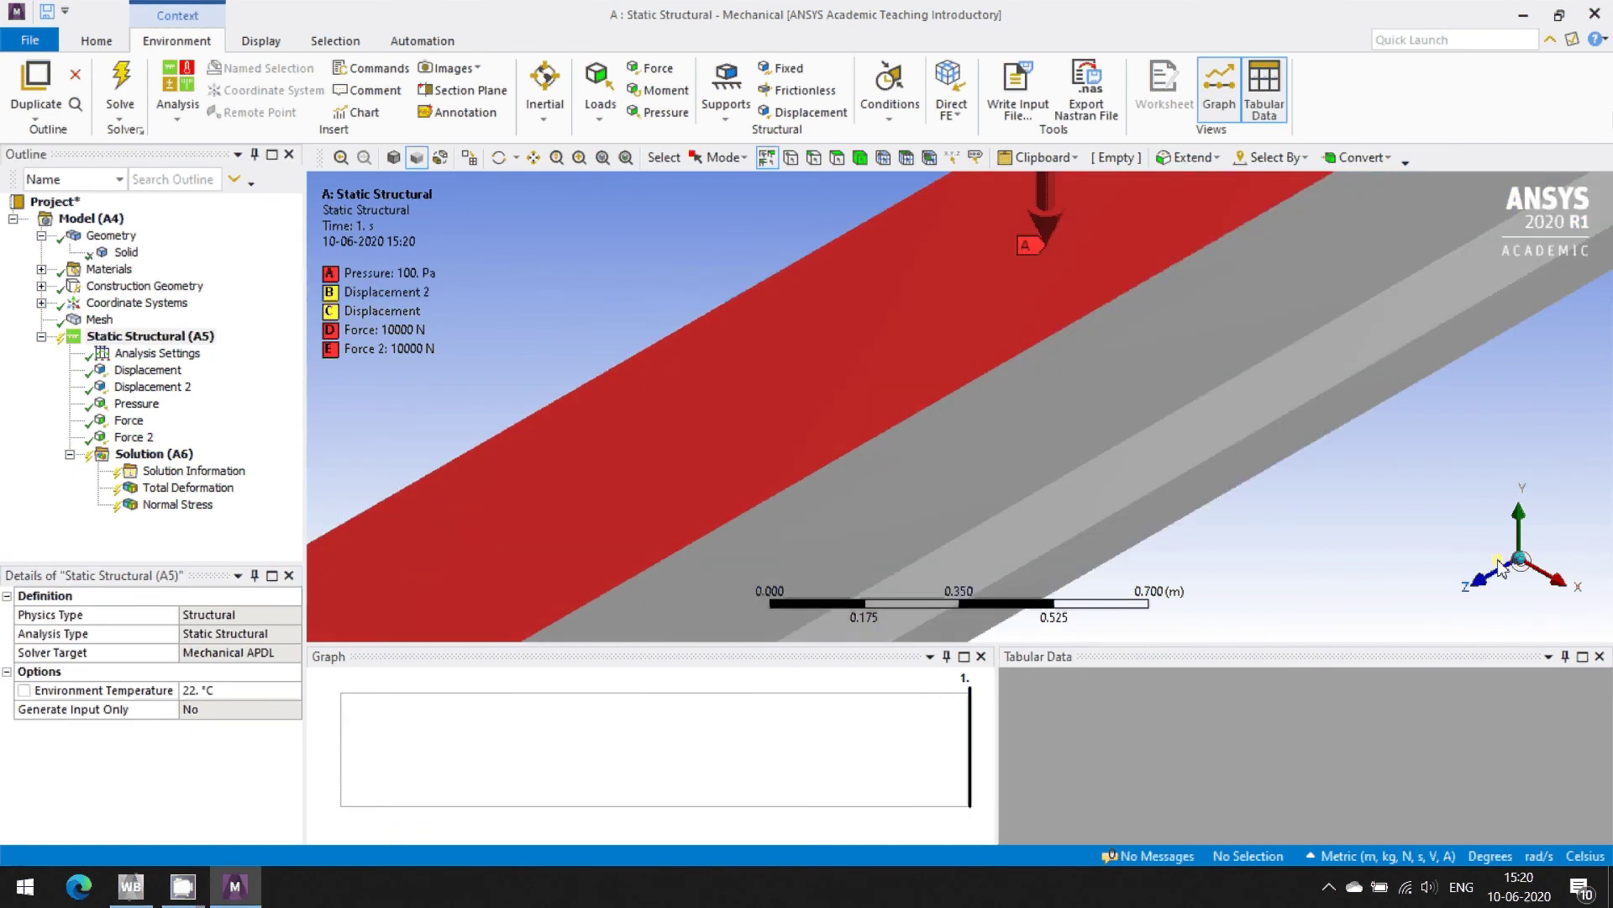
click(1500, 563)
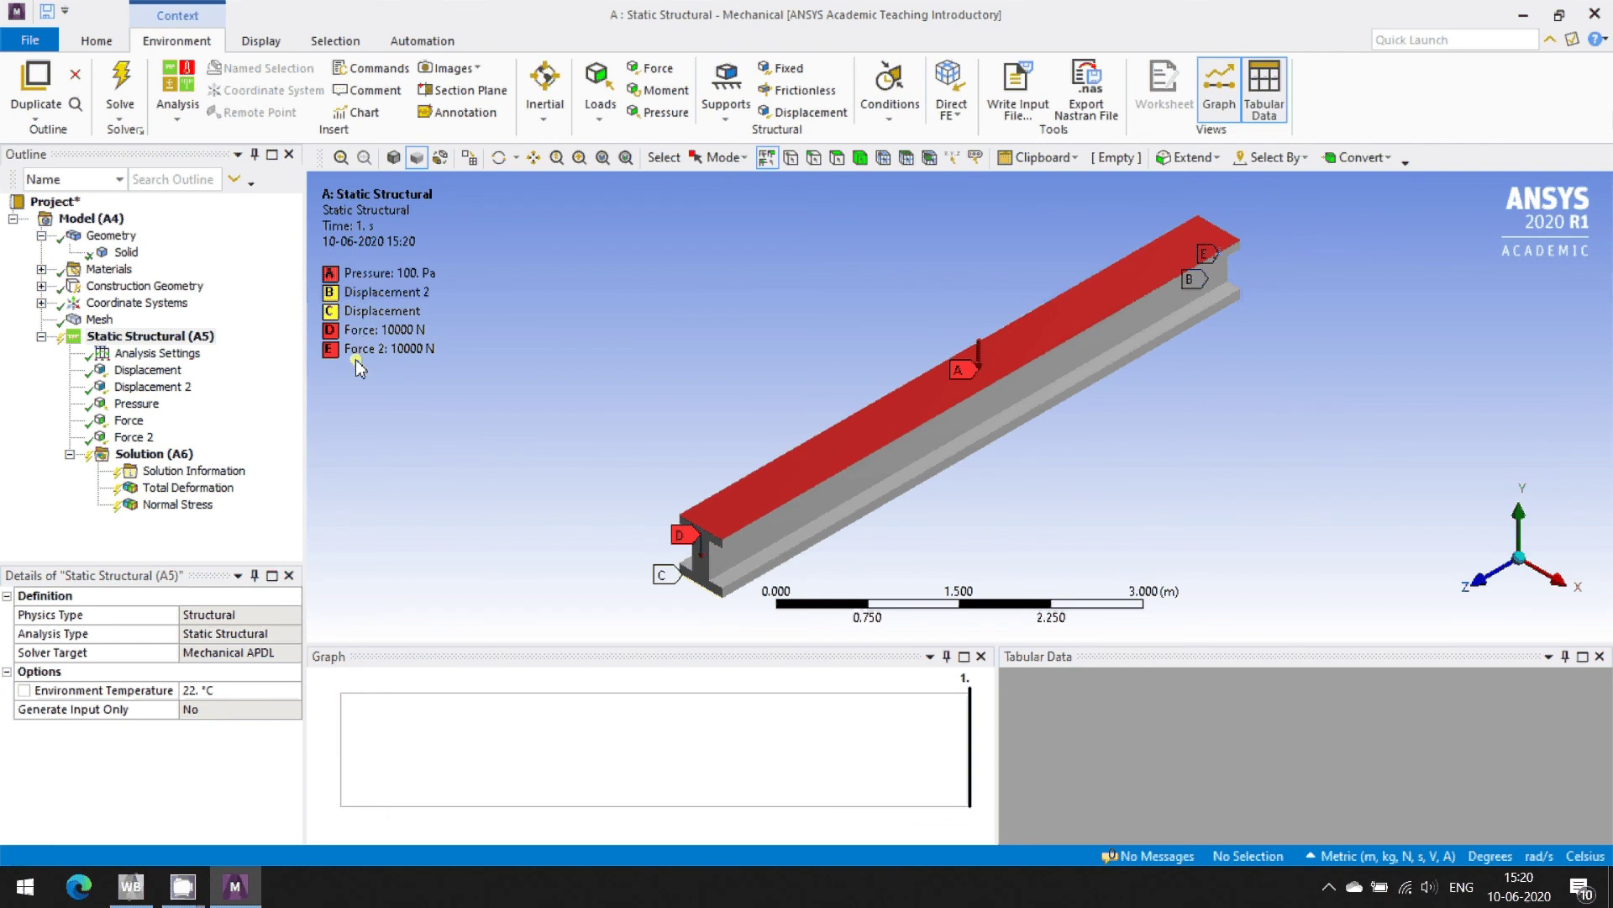
scroll(708, 555, up, 5)
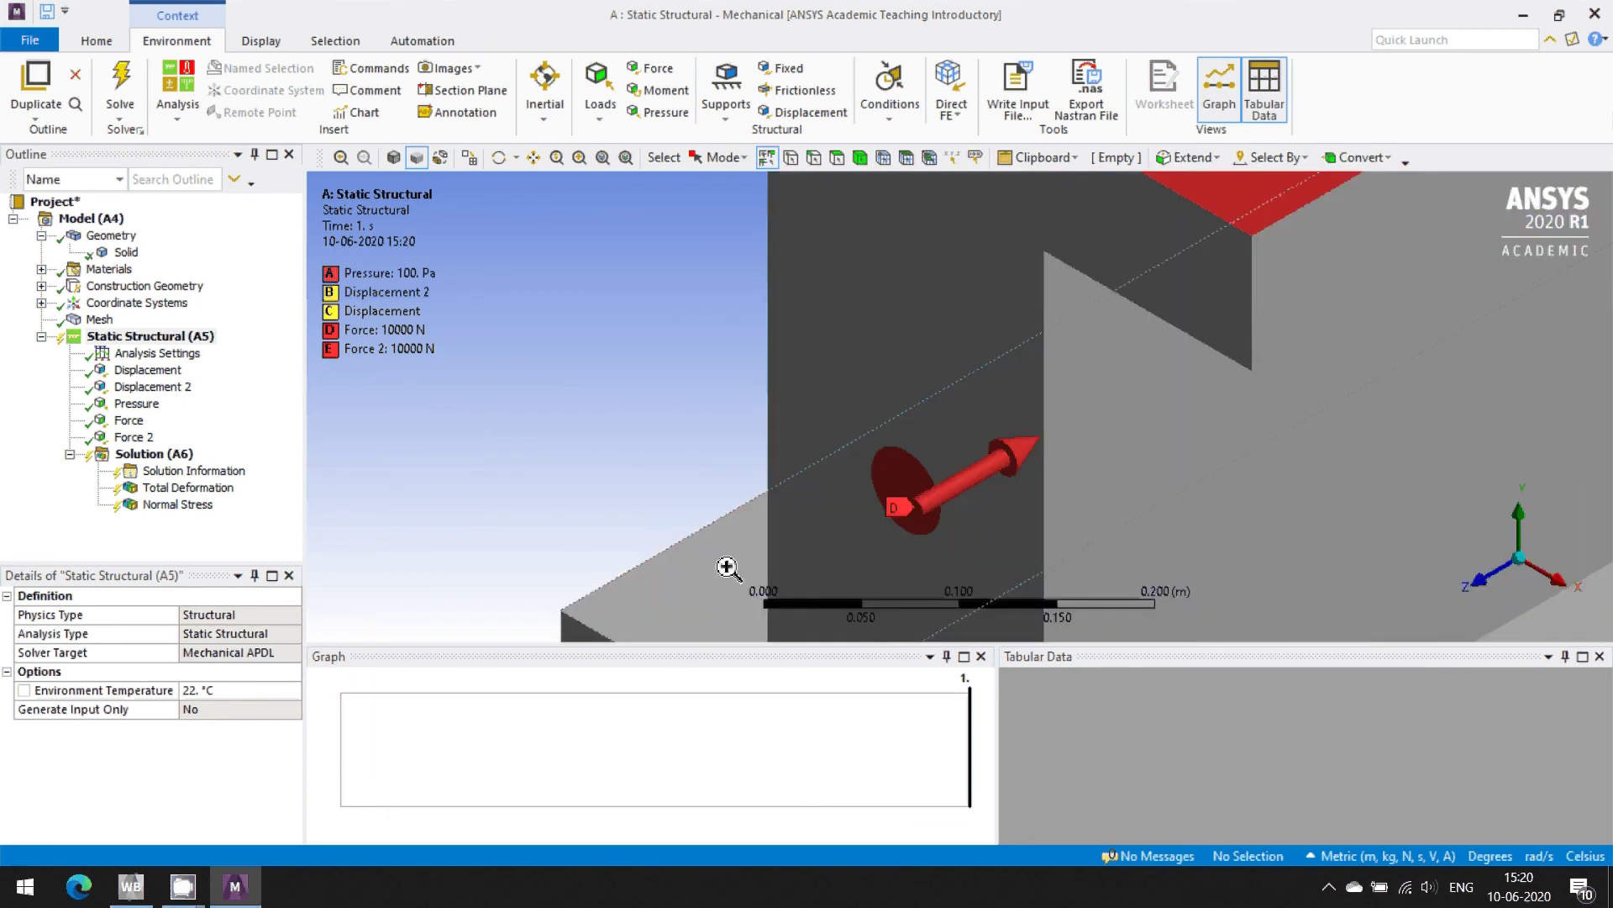
scroll(727, 568, down, 2)
scroll(1012, 504, down, 6)
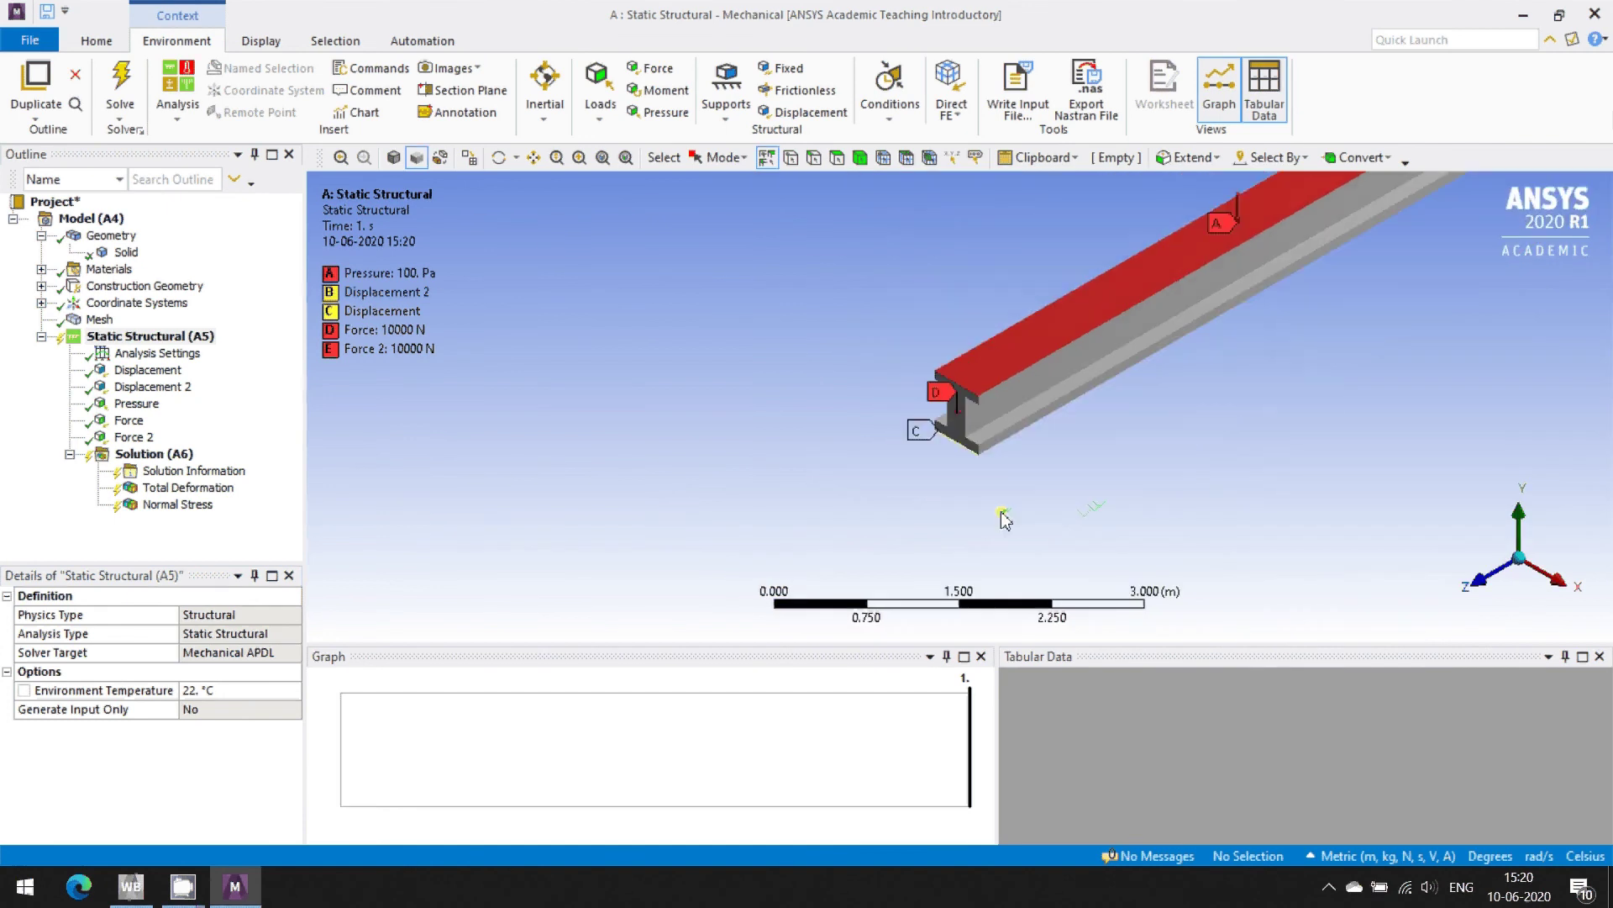
scroll(1159, 308, down, 3)
scroll(1158, 309, up, 7)
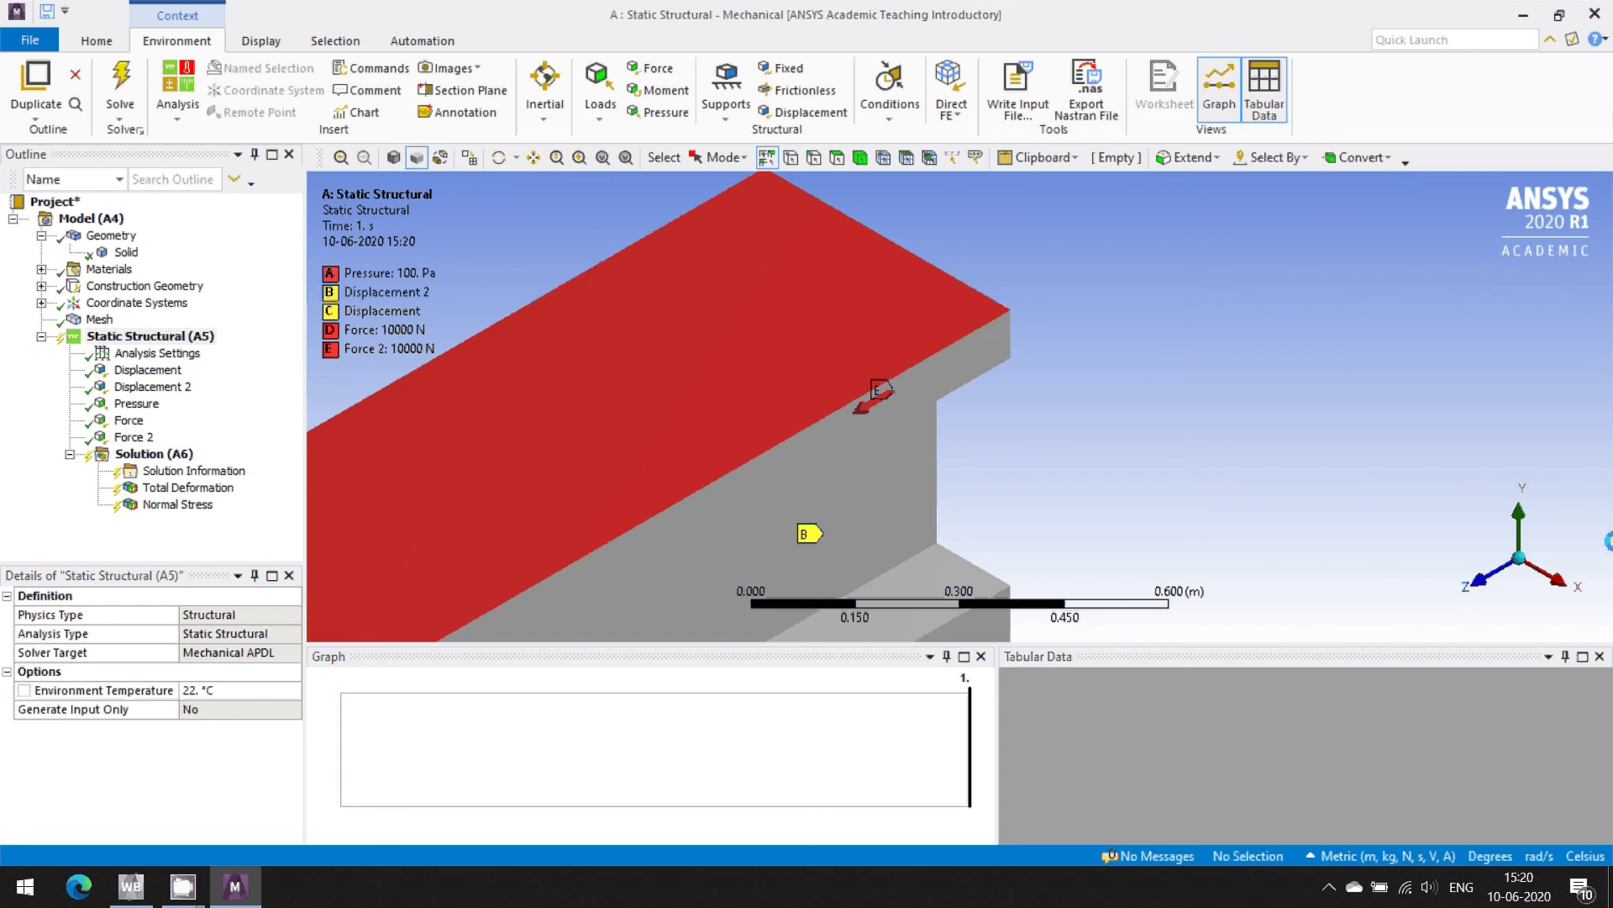
click(1526, 572)
- Display the existing Total Deformation result and examine it along the whole beam in an isometric view
click(147, 454)
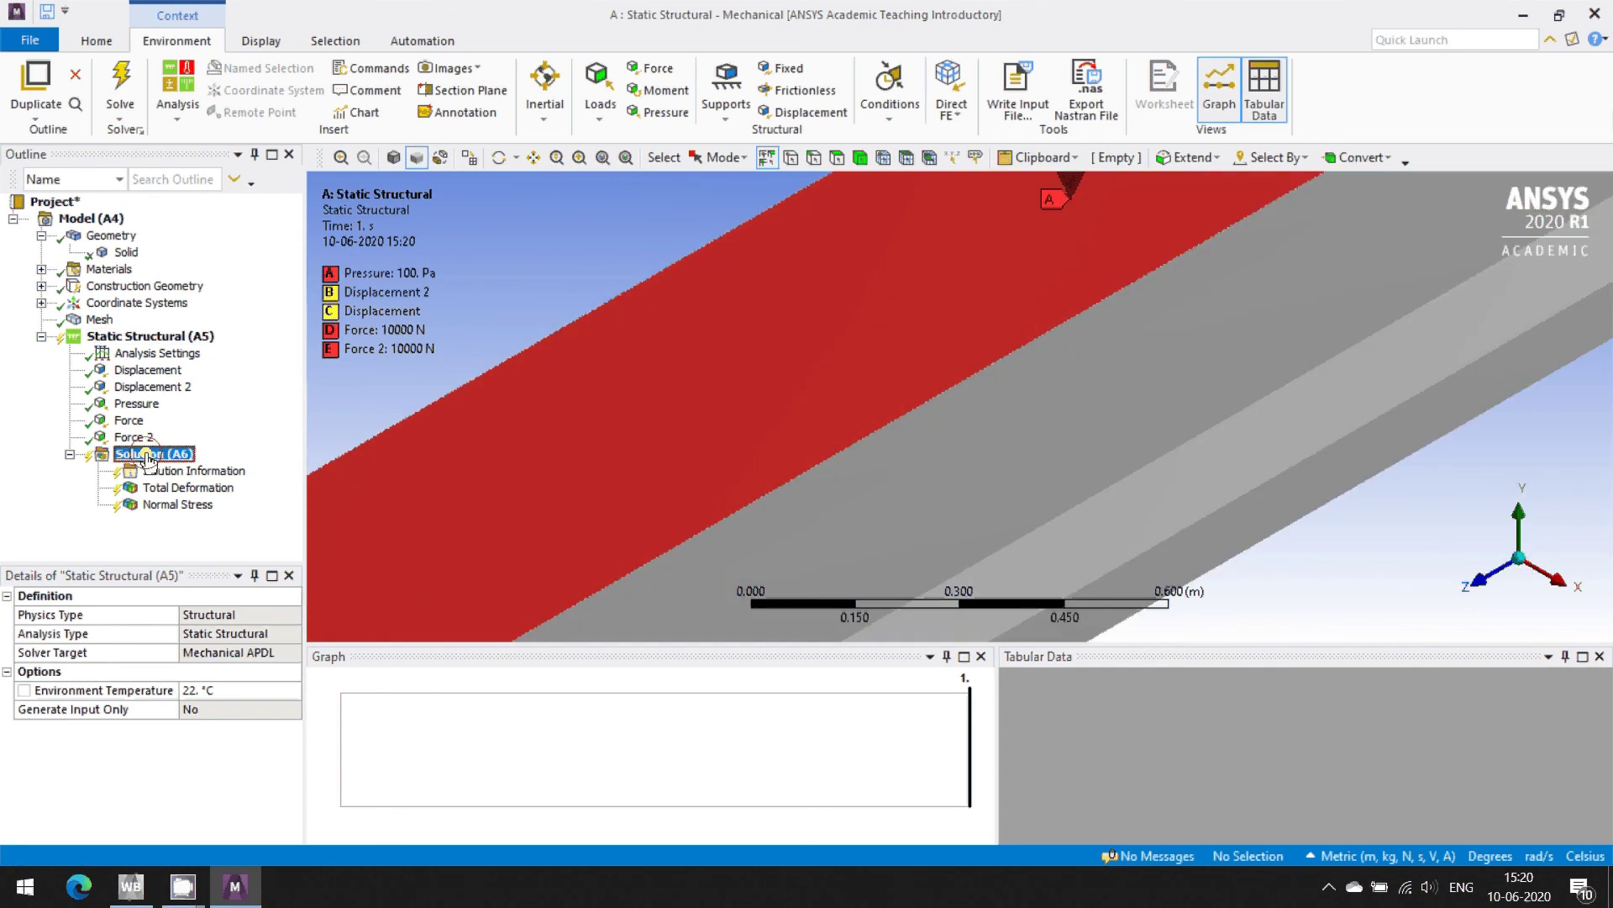
click(190, 488)
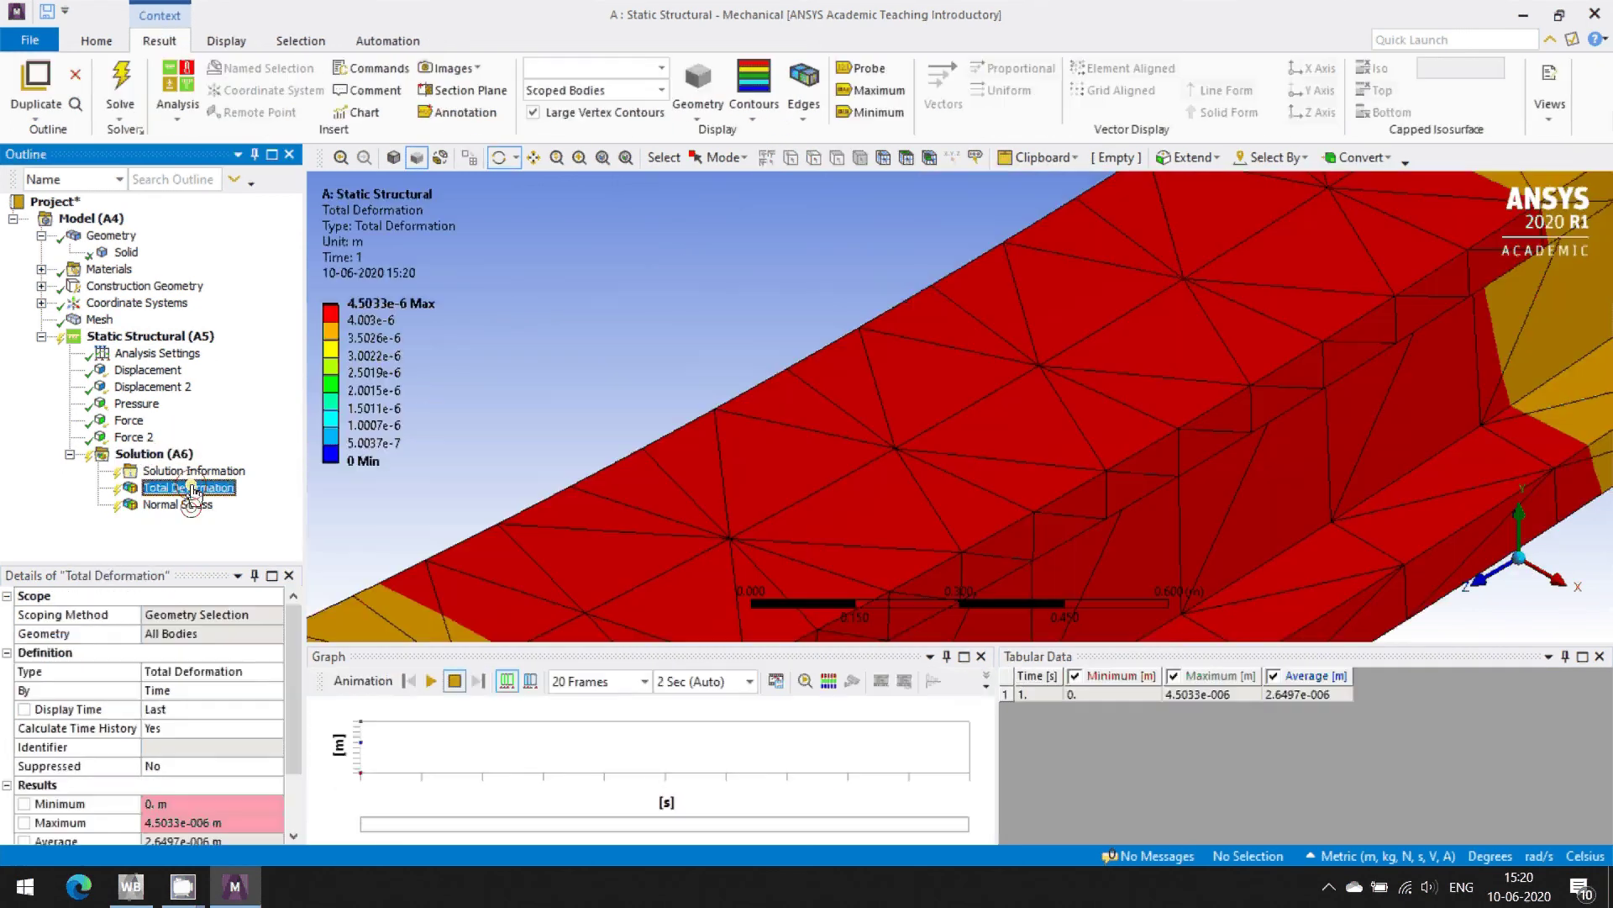
click(1540, 579)
scroll(1191, 536, down, 5)
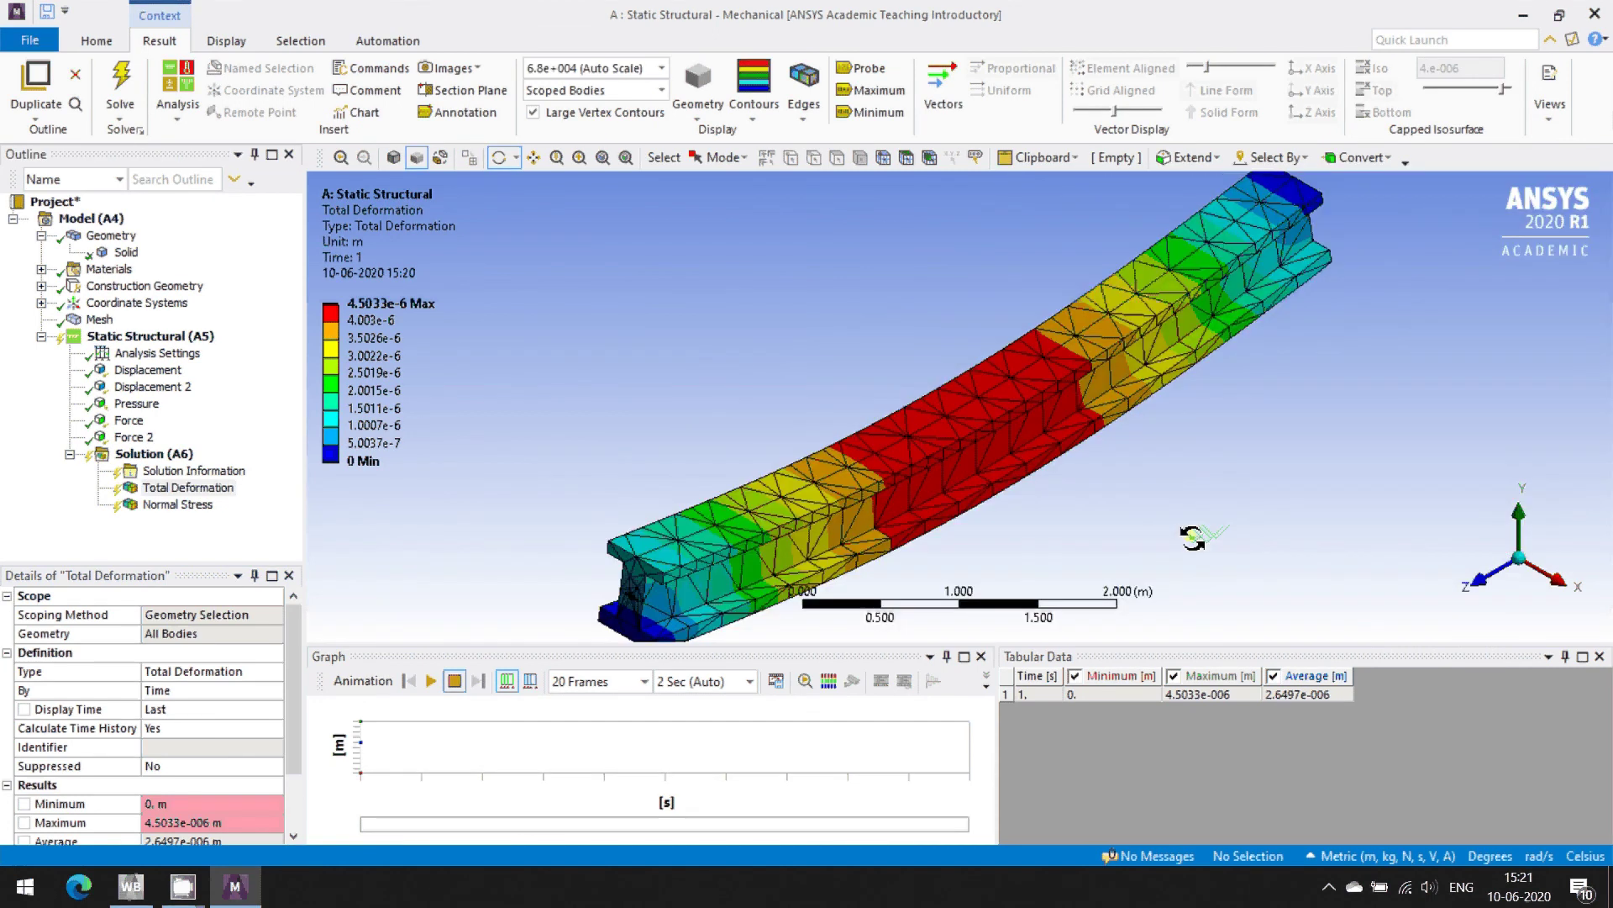
click(169, 488)
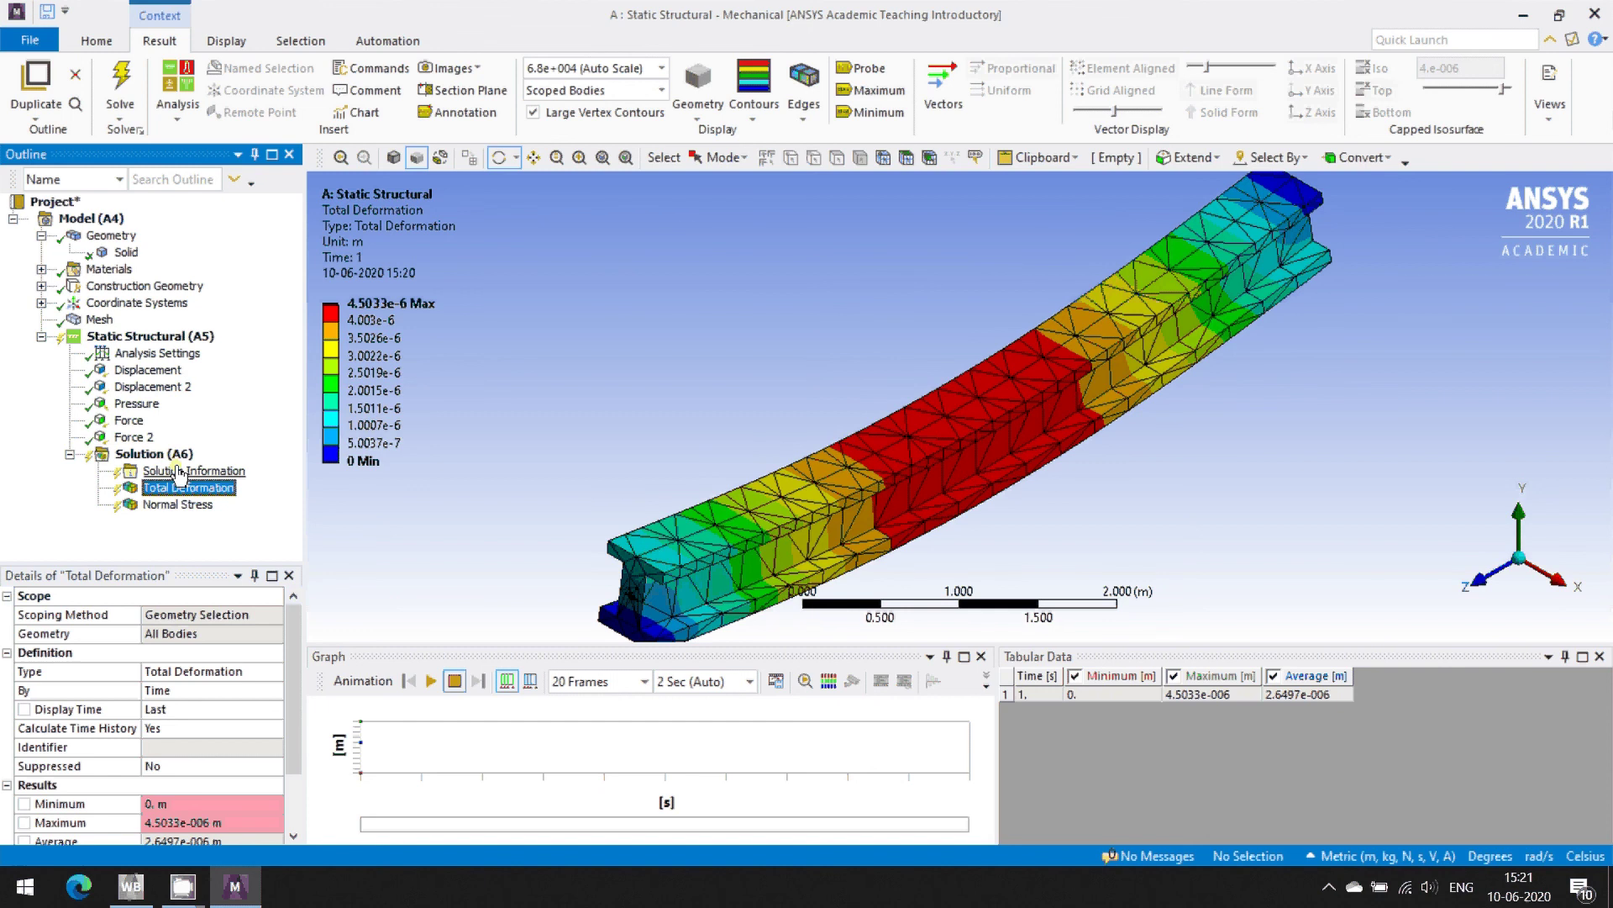
- Solve the analysis again with both end forces included and display the updated Total Deformation result
click(151, 453)
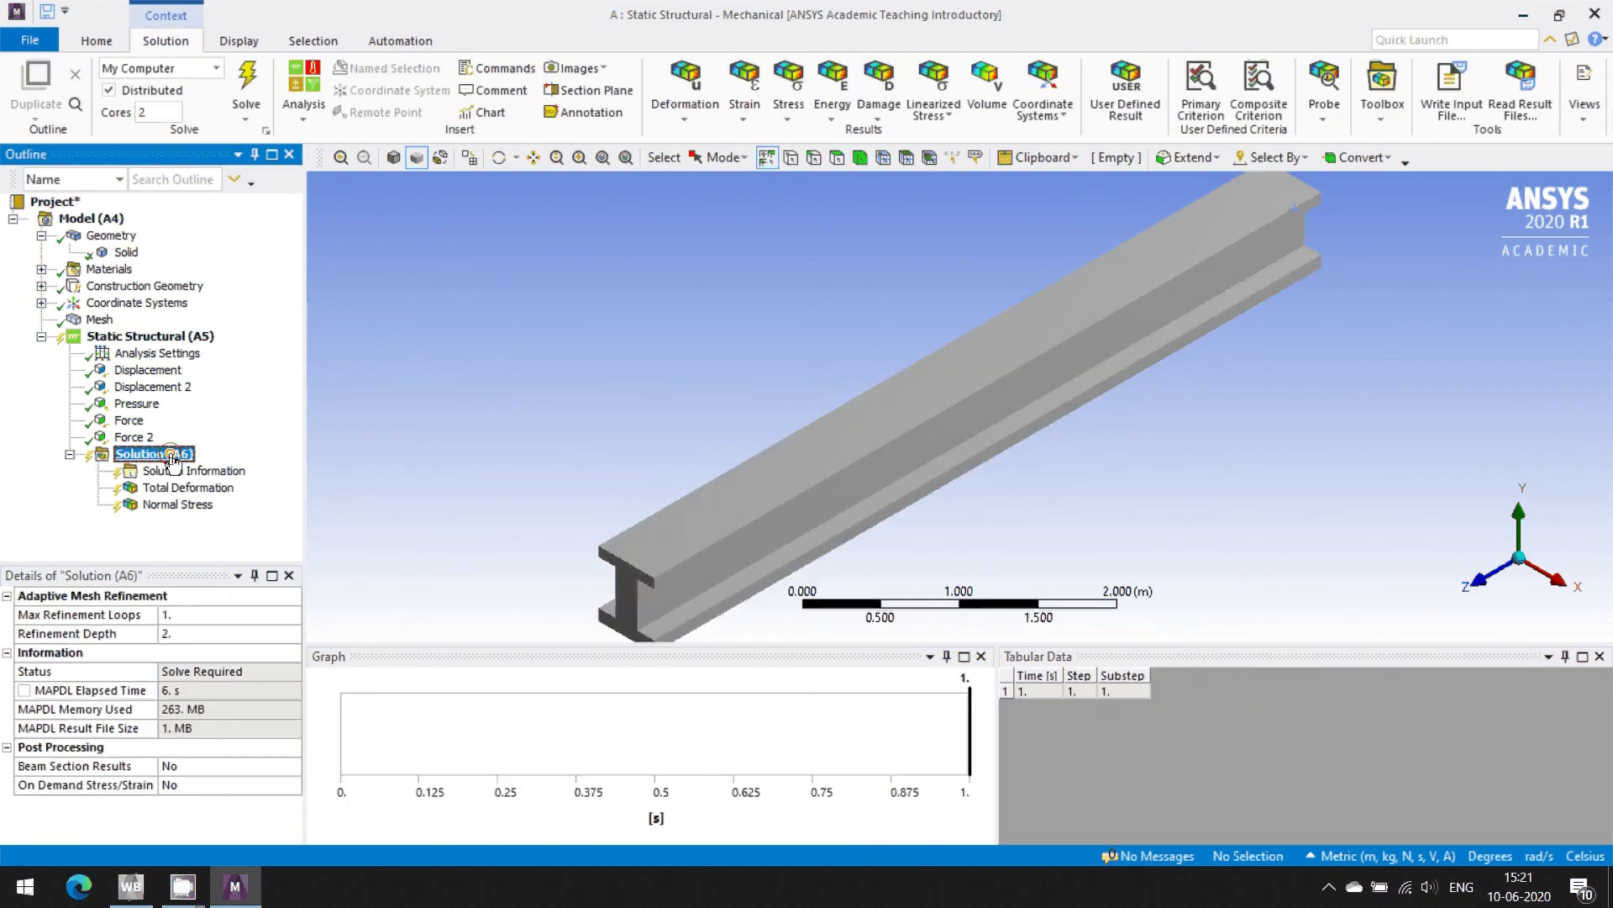
click(248, 80)
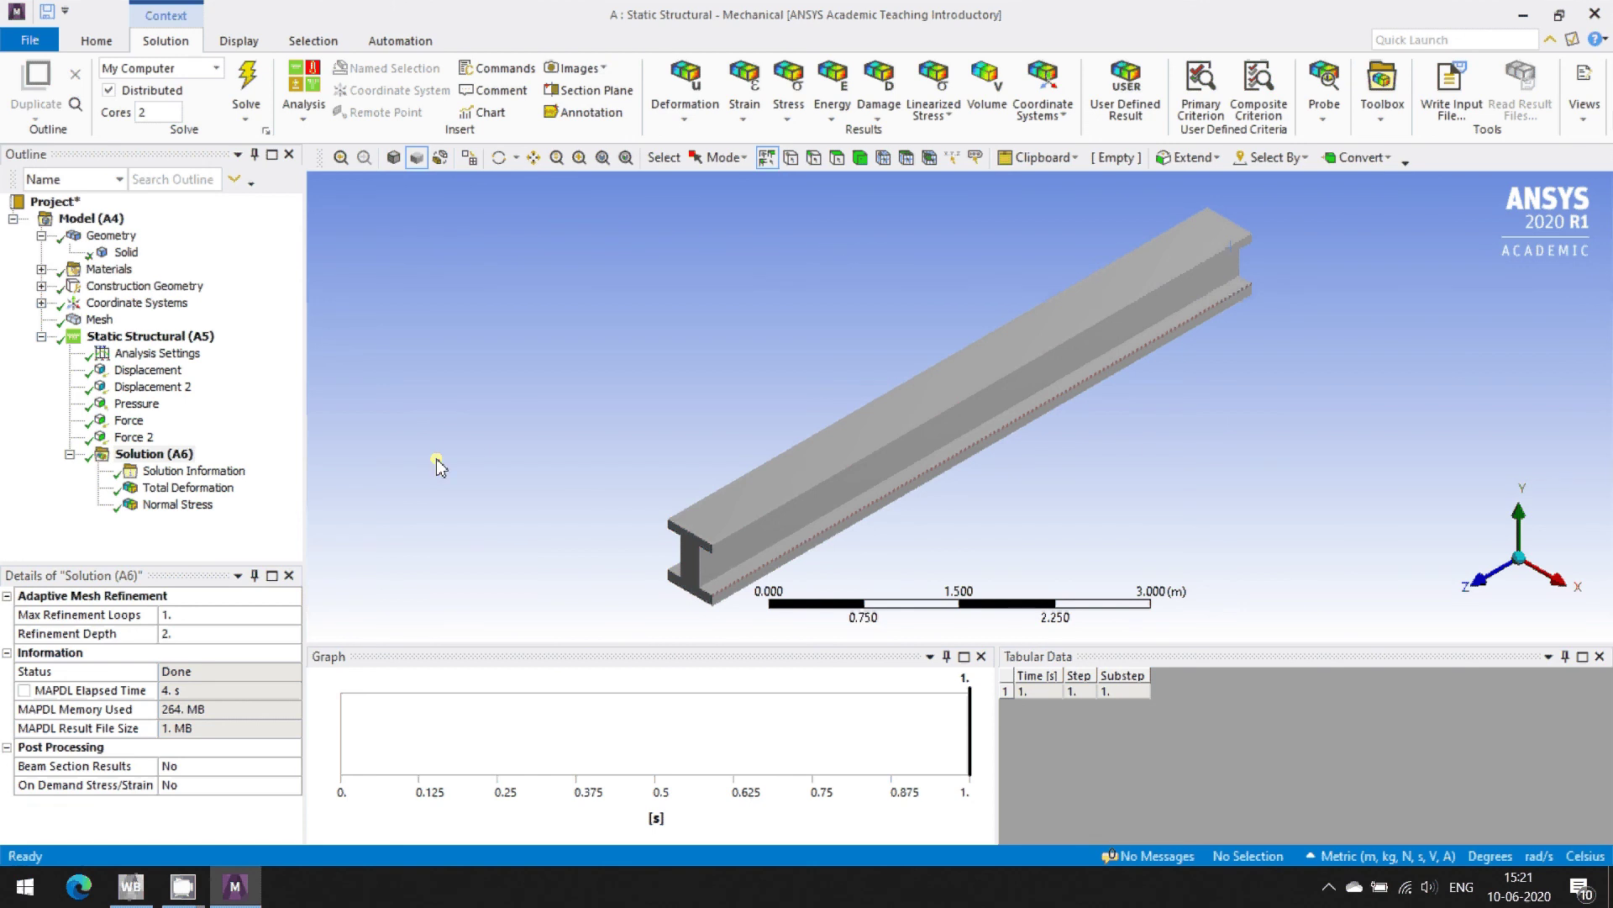
click(181, 487)
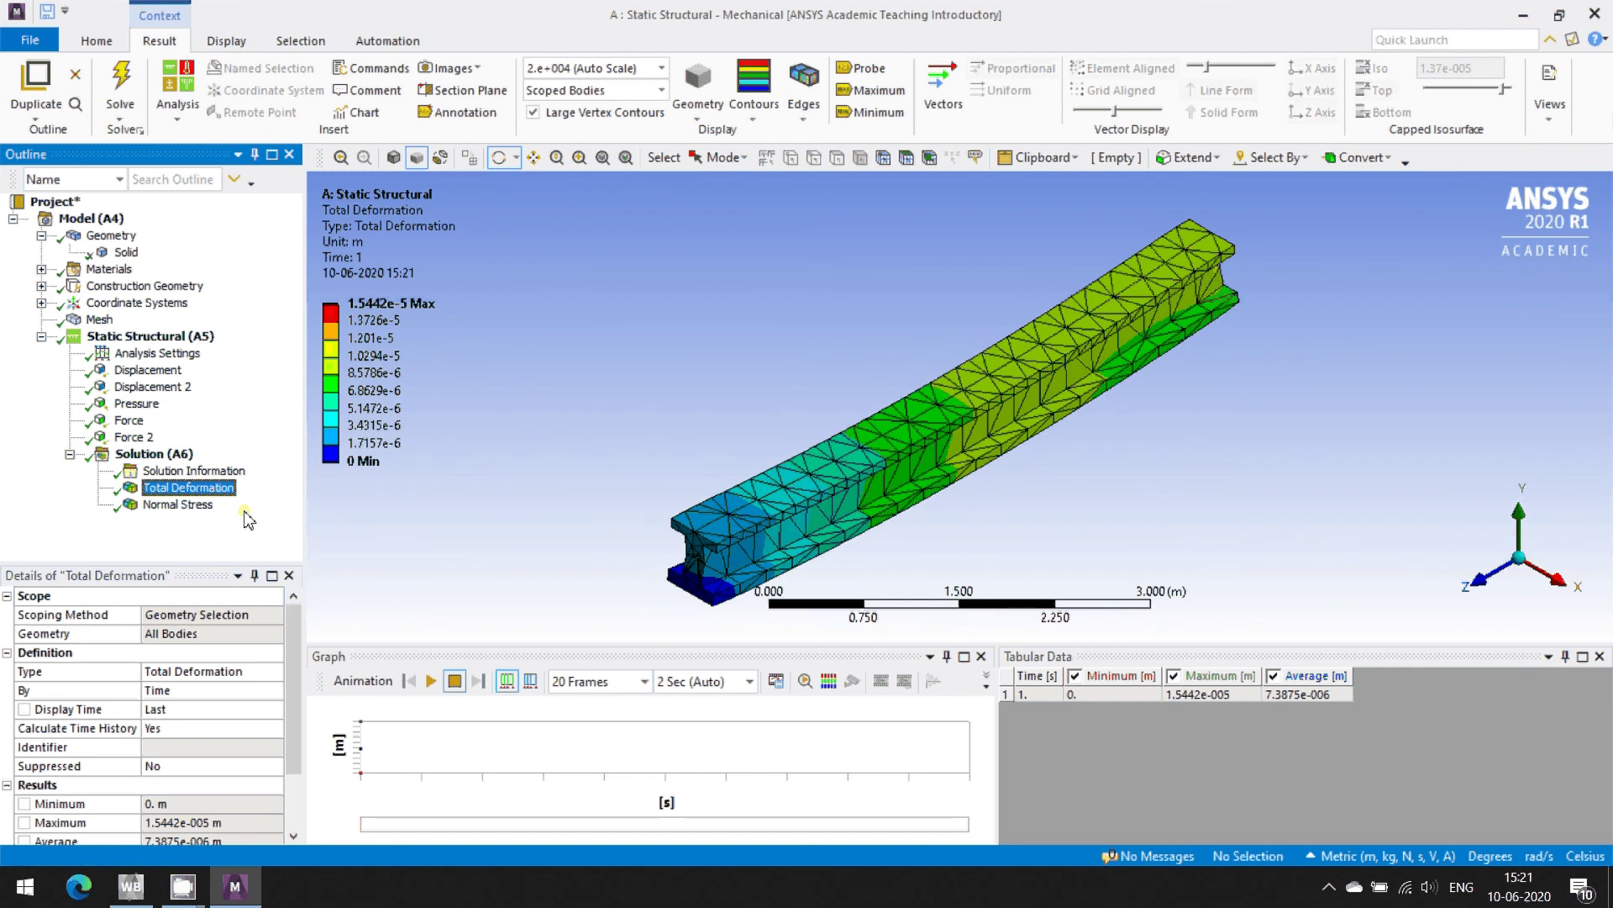
- Display the Z-axis Normal Stress result and examine its distribution along the beam's side and around the near end's web hole
click(179, 504)
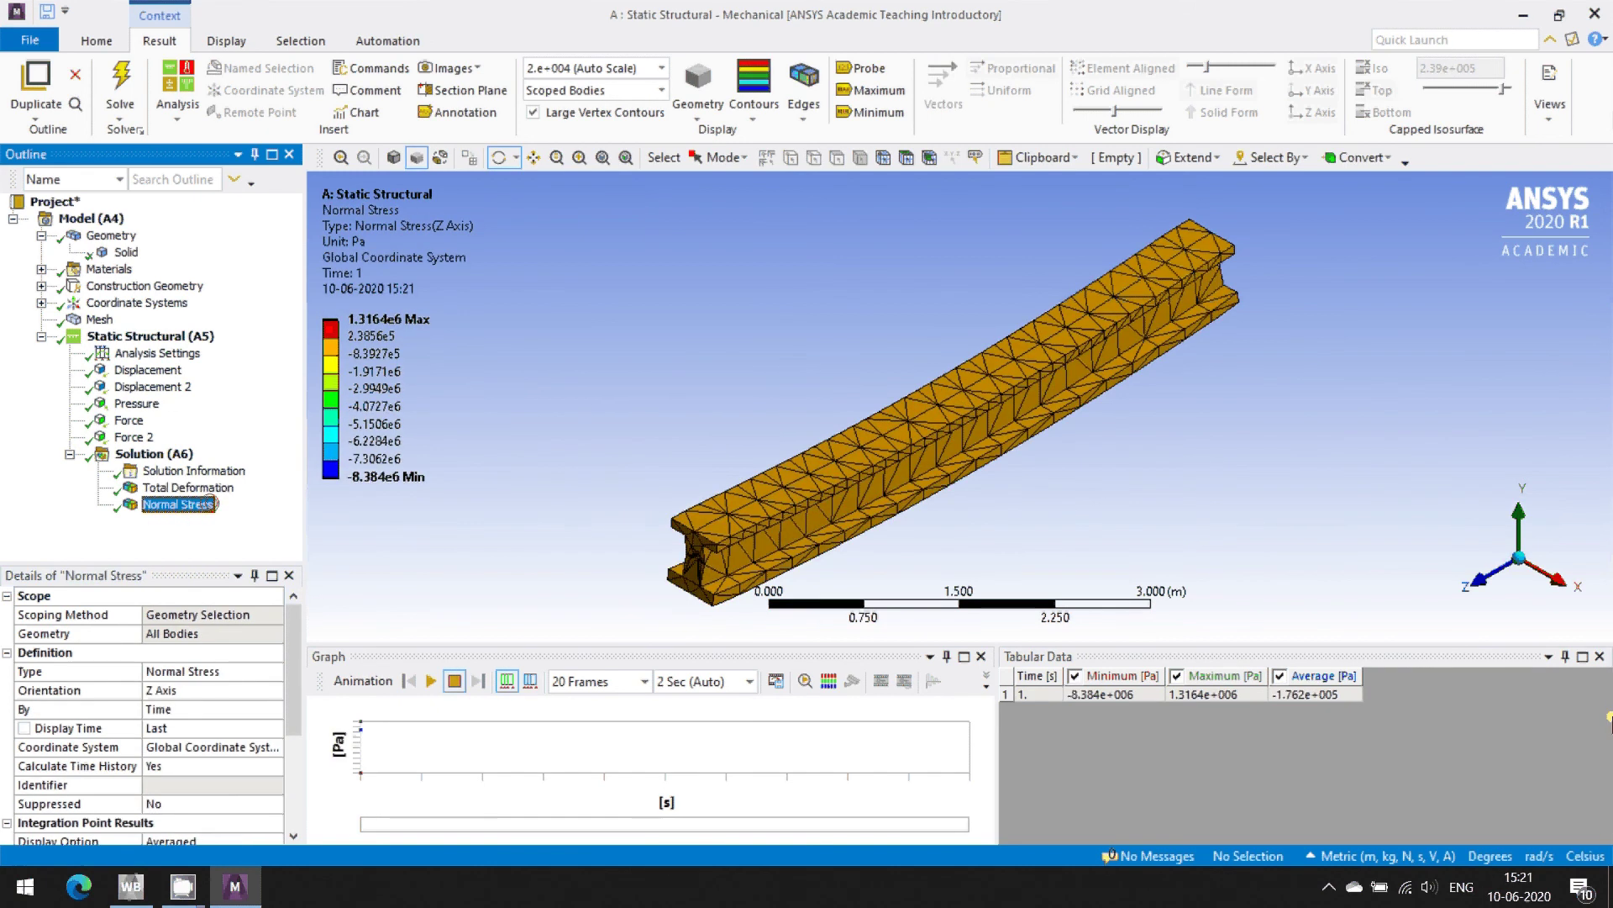
click(1561, 580)
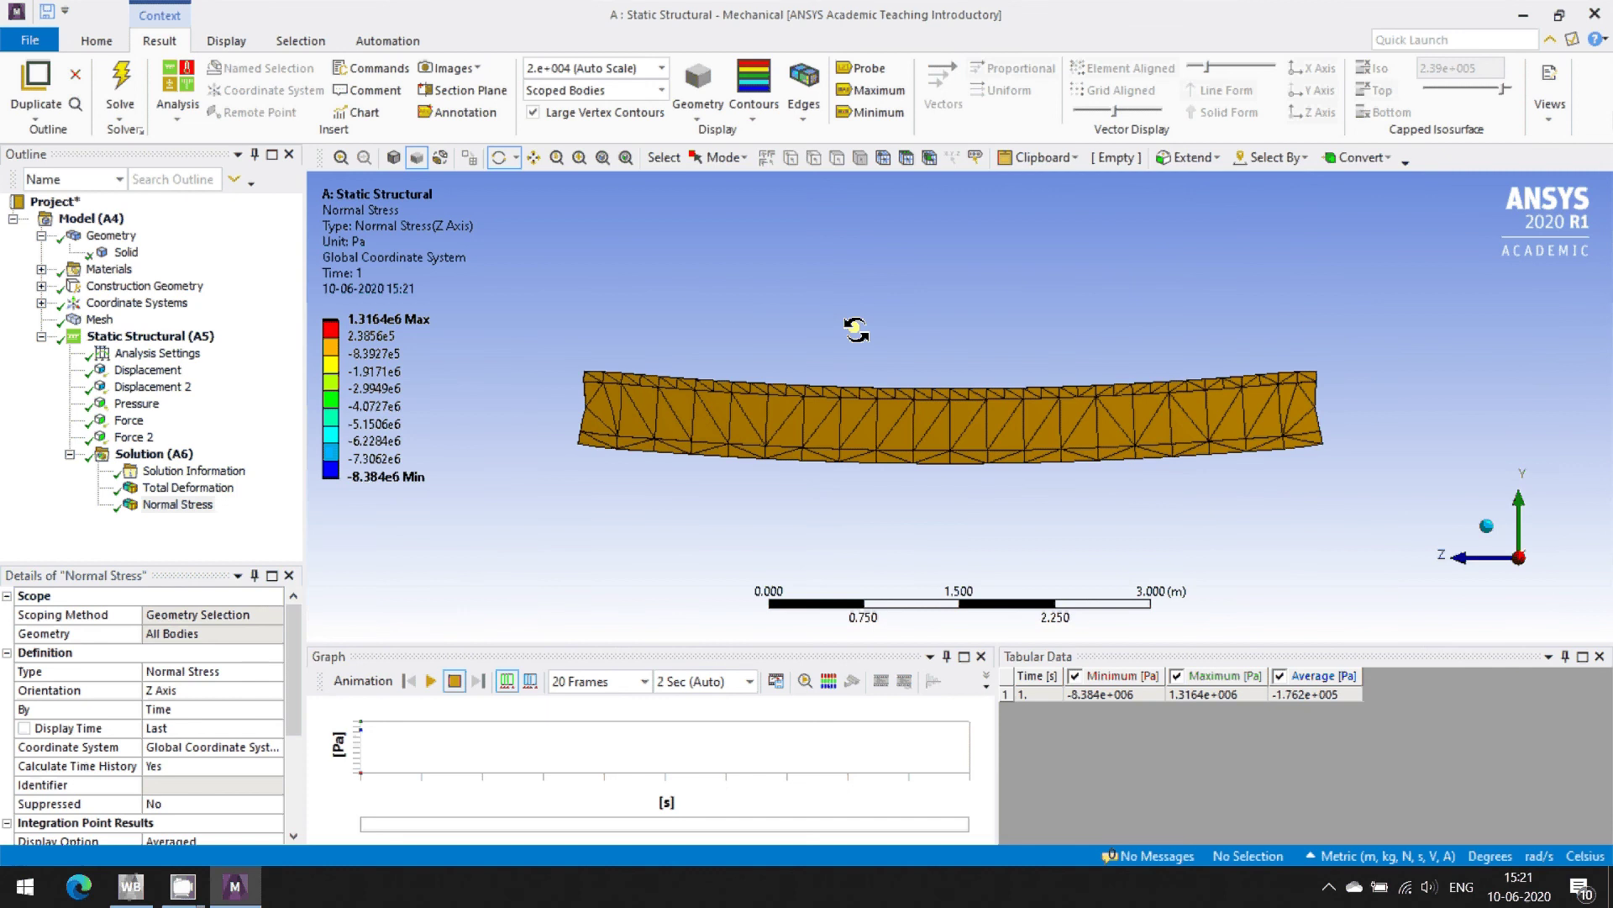
click(1485, 525)
right_drag(657, 520, 743, 592)
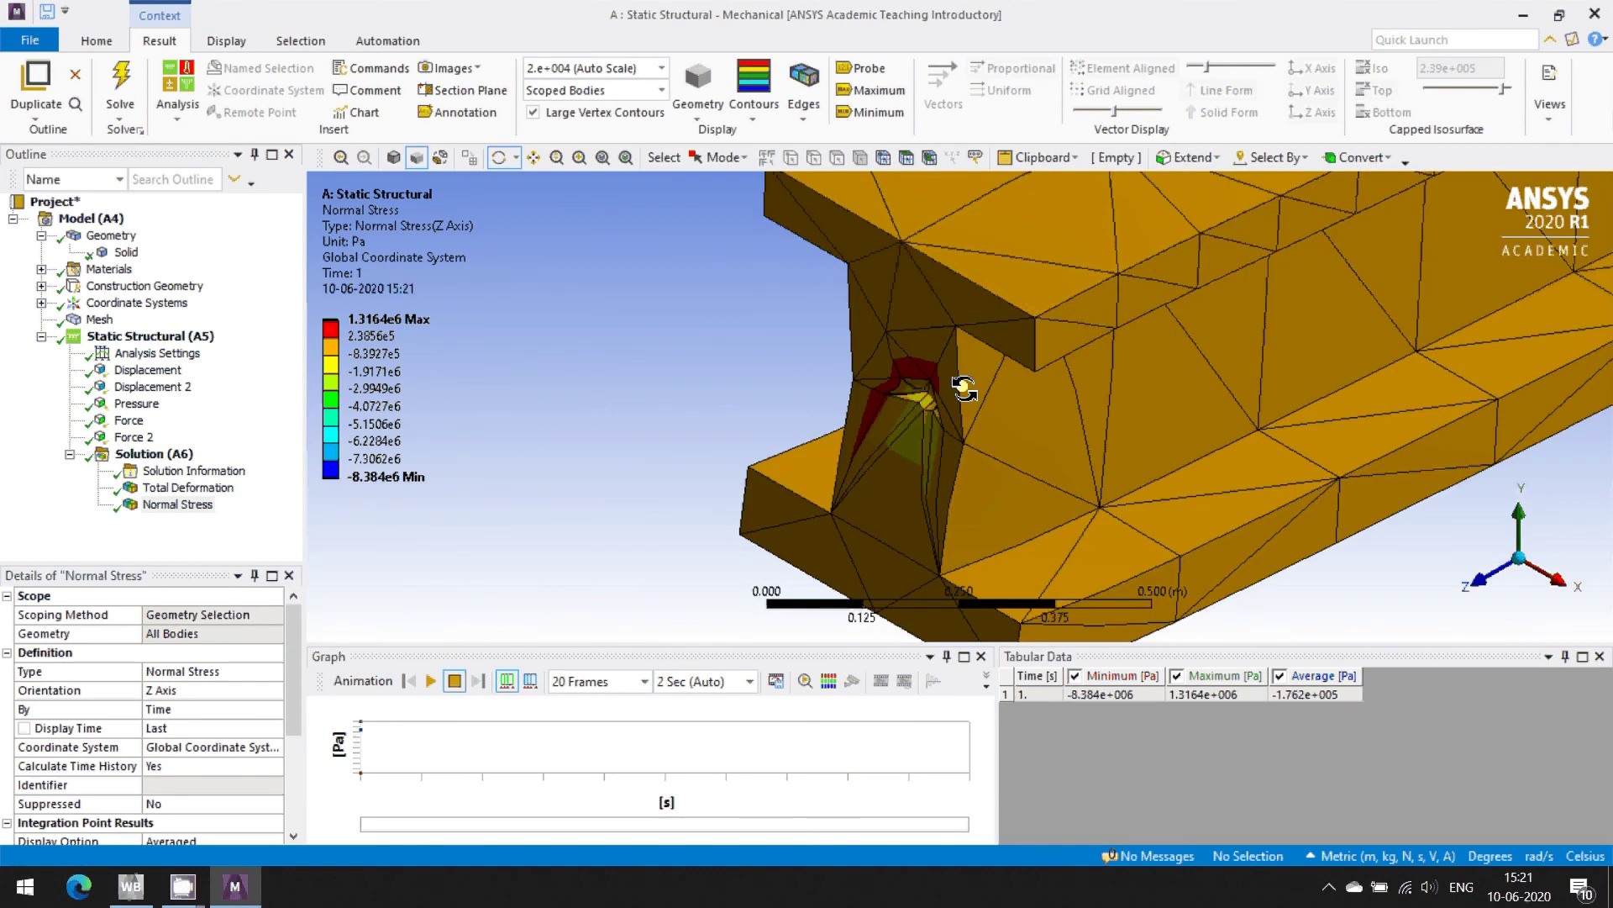
click(1523, 559)
scroll(1351, 498, down, 5)
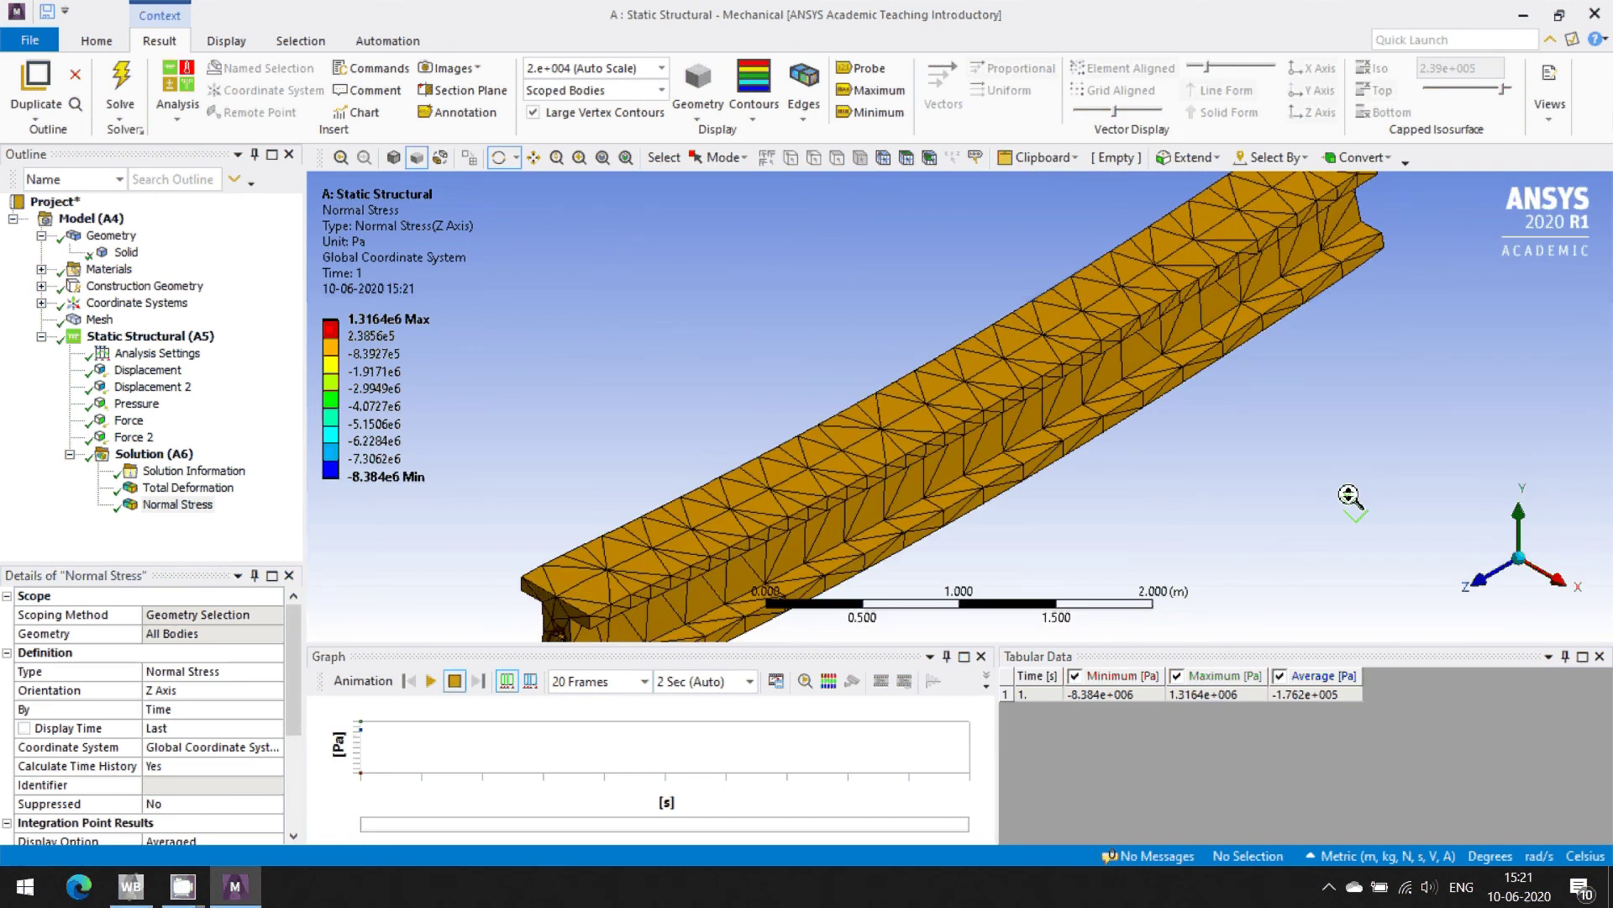
click(1560, 588)
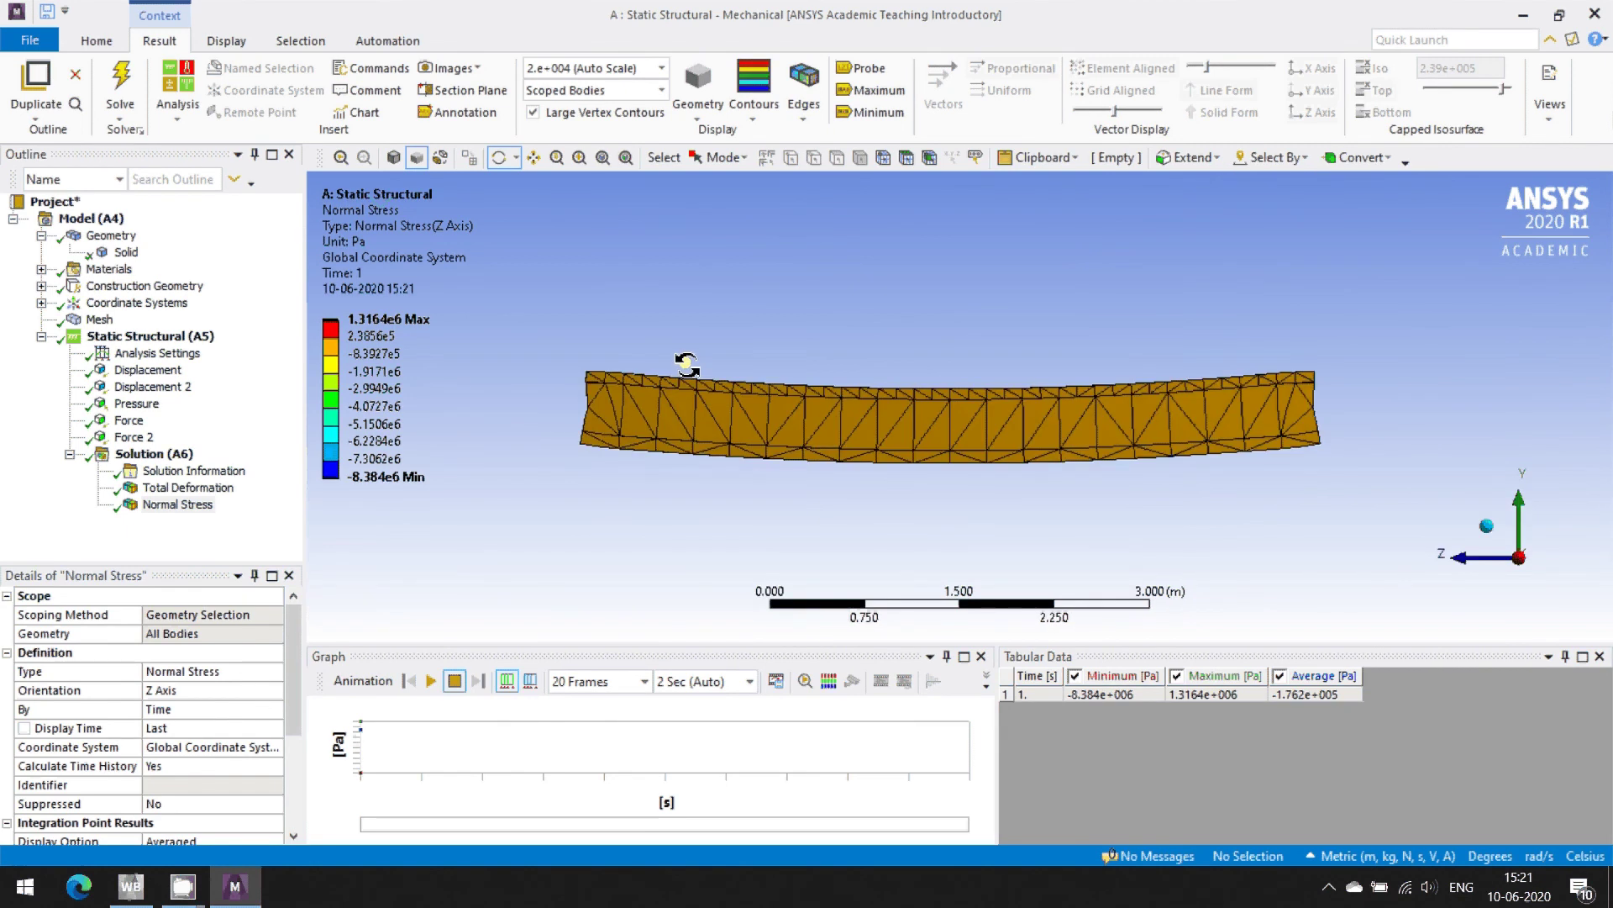
- Display the beam's mesh in an isometric view
click(98, 320)
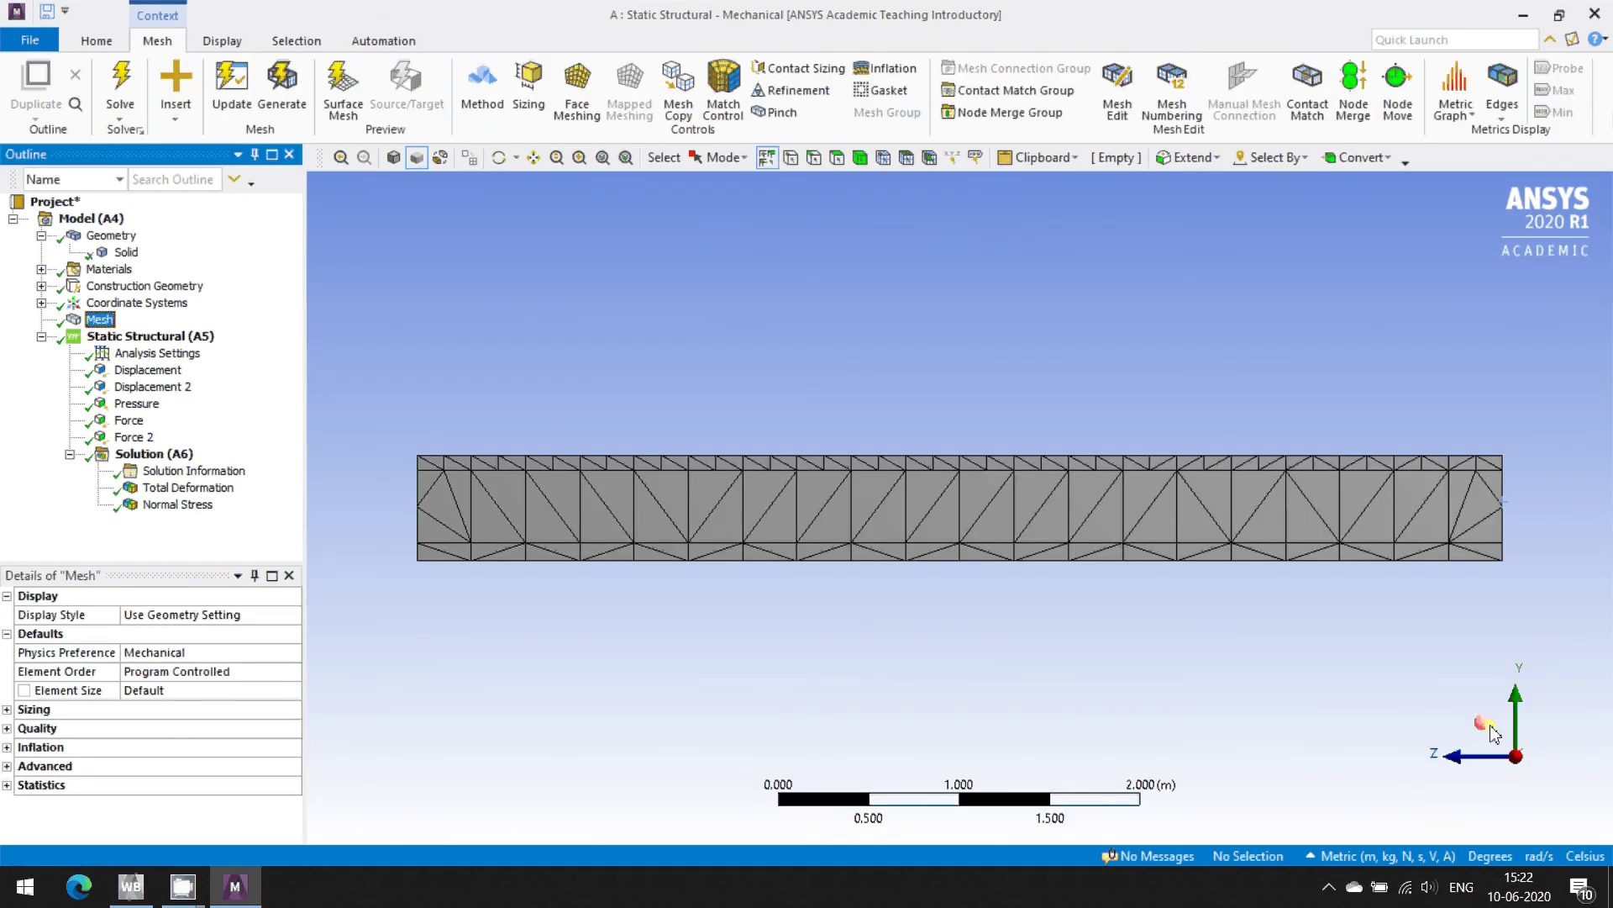
click(1491, 728)
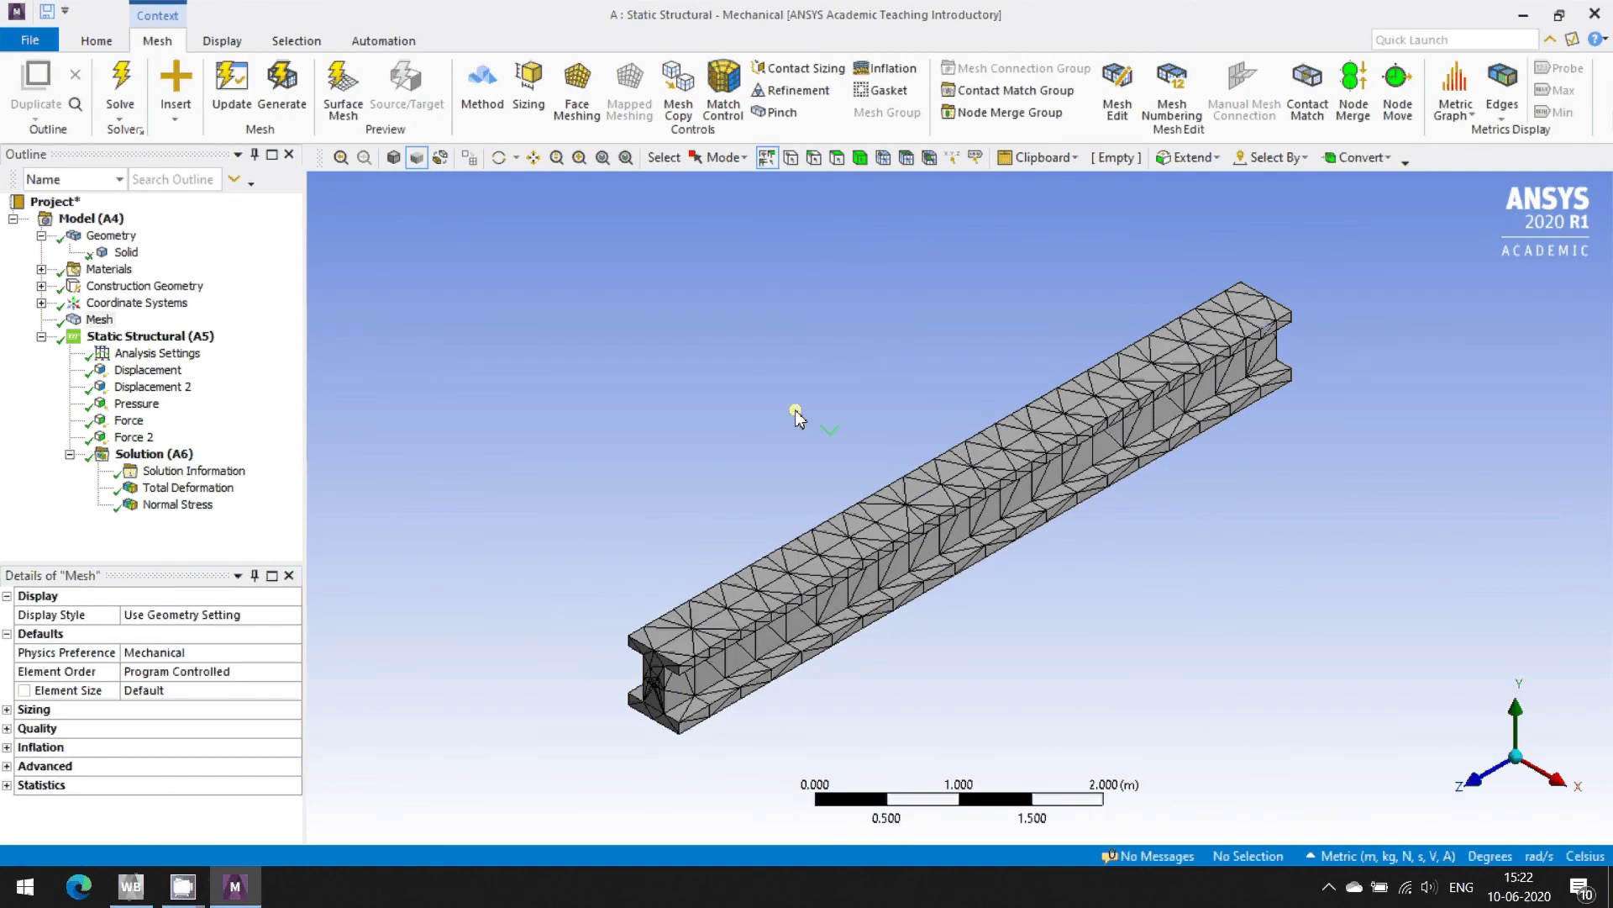